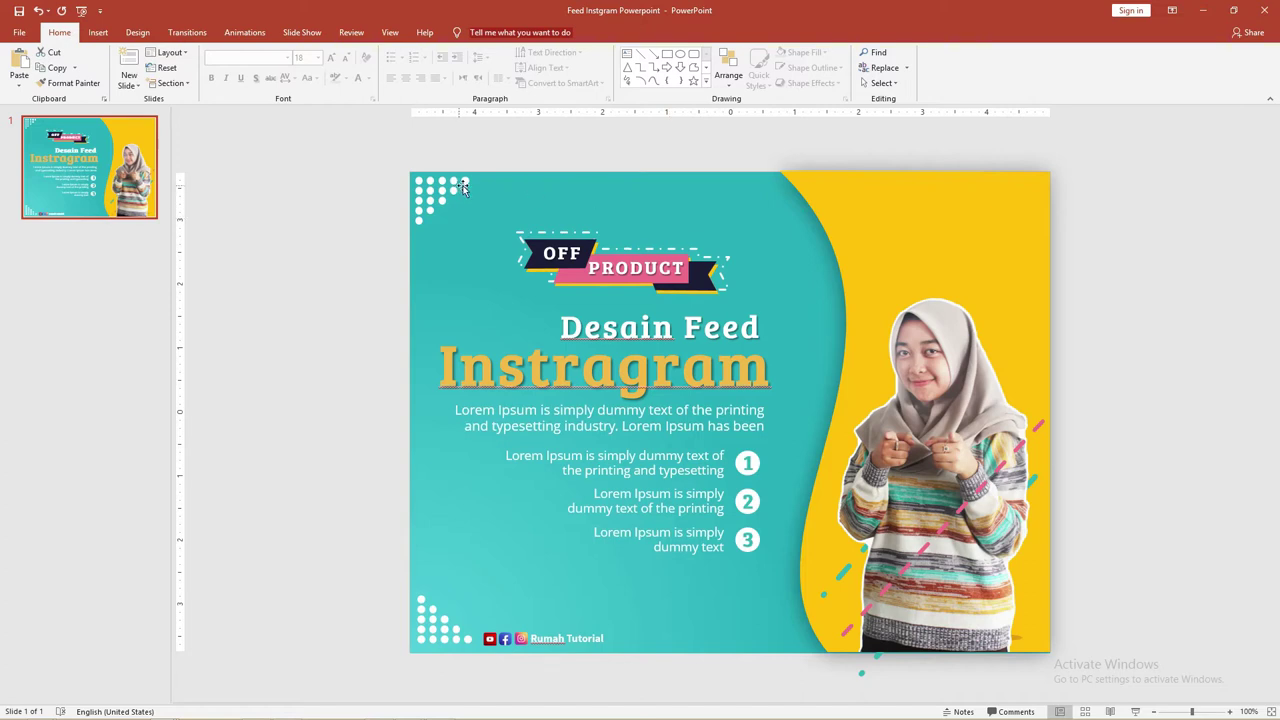
Step: Cut the title, Lorem Ipsum text, numbered lines and colour swatches from the finished design to reuse them
{"action": "left_click", "coordinate": [46, 51]}
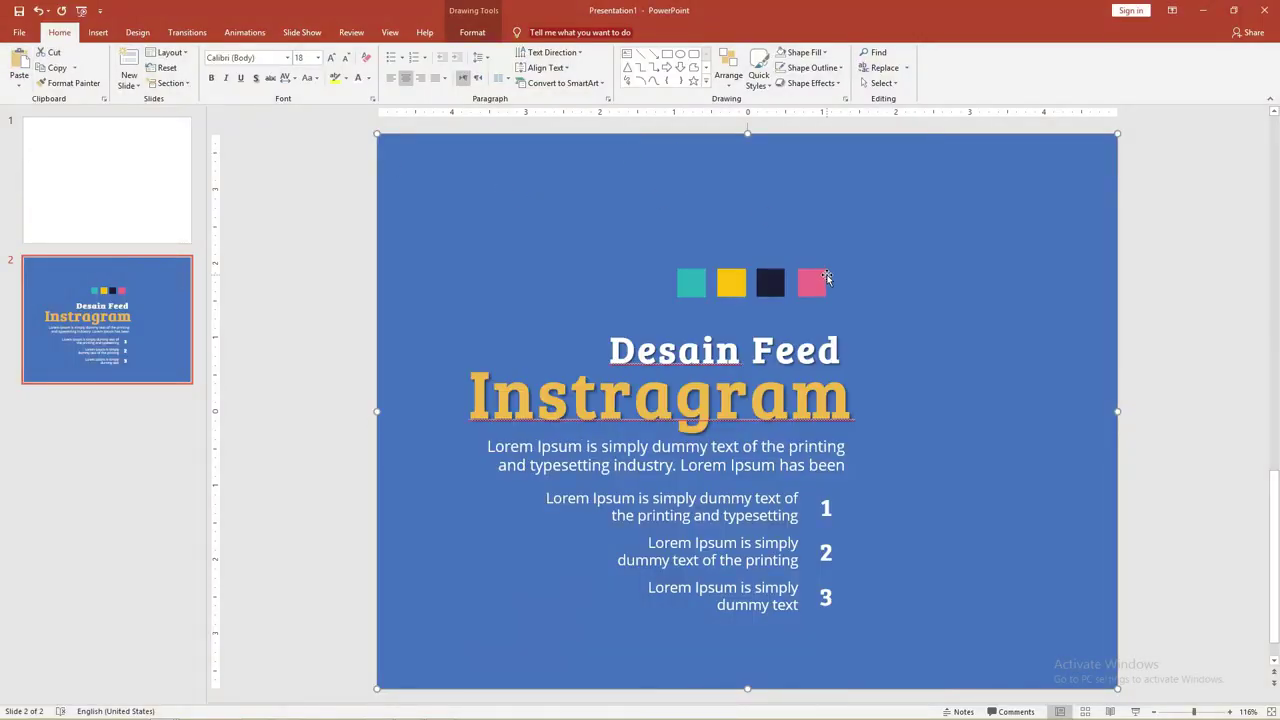
Step: On slide 2, inspect the Desain Feed, Instragram, Lorem Ipsum and list item text boxes
{"action": "left_click", "coordinate": [150, 178]}
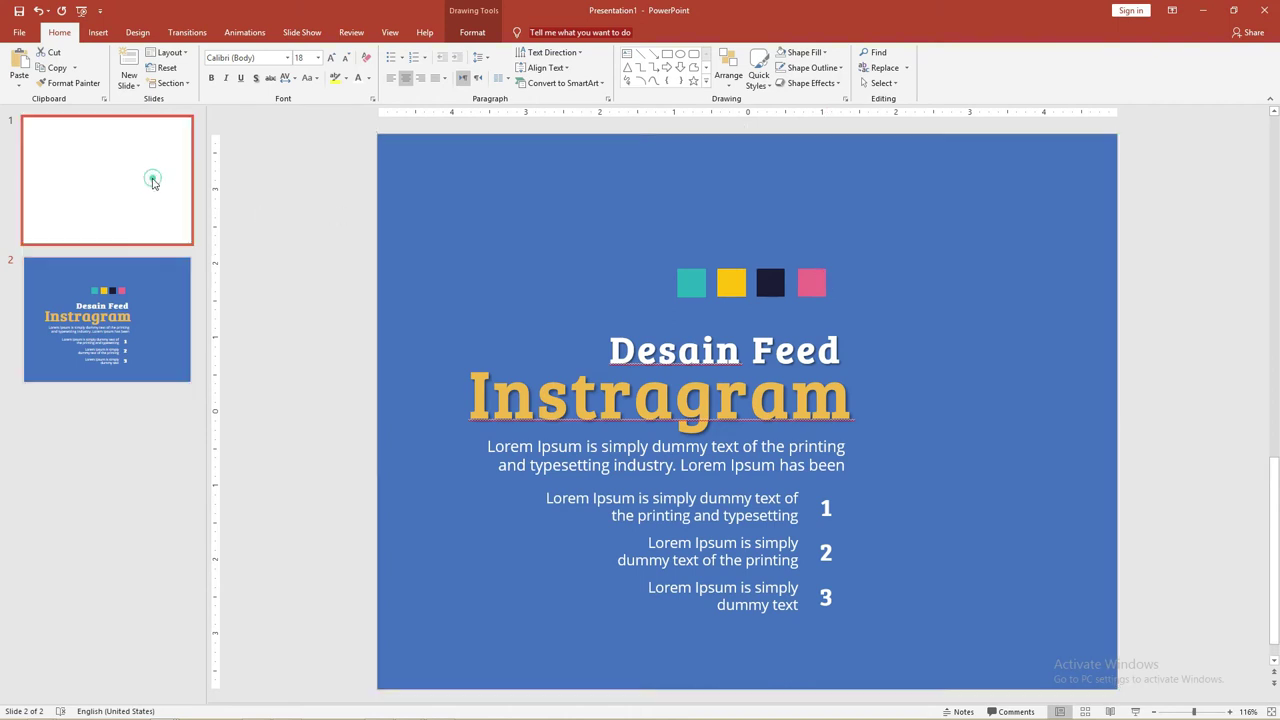
{"action": "left_click", "coordinate": [143, 265]}
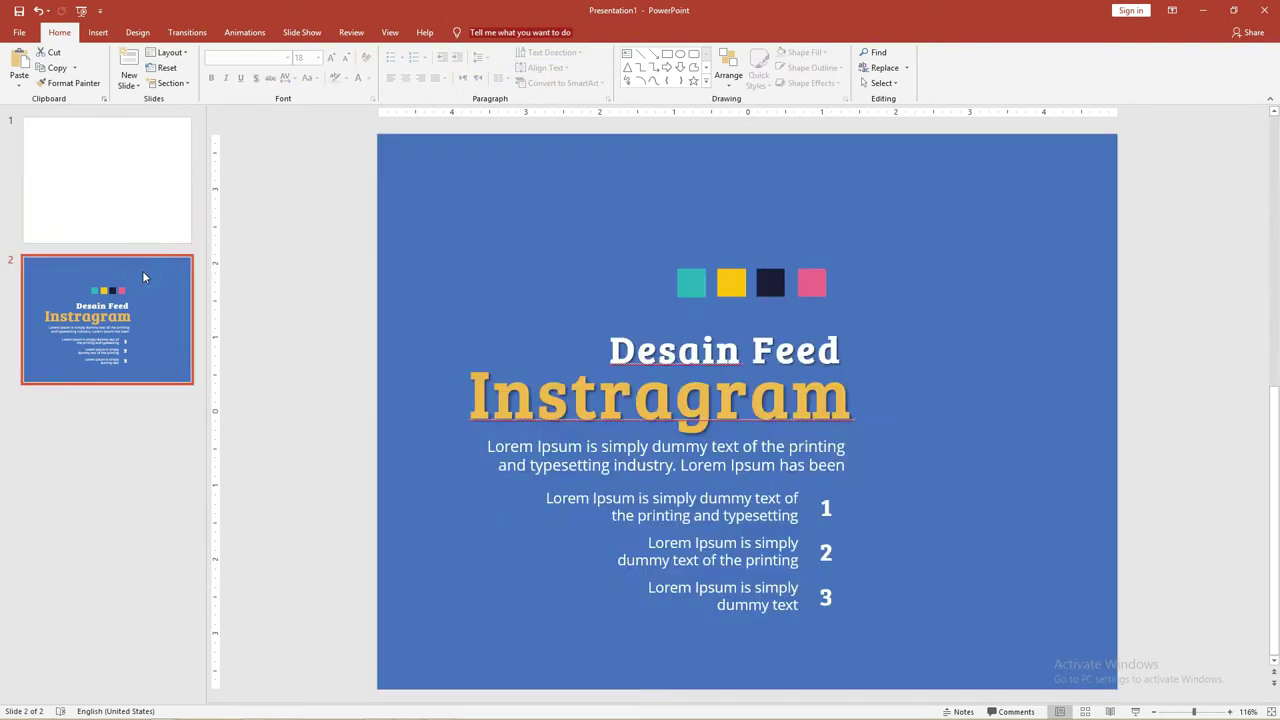
{"action": "left_click", "coordinate": [737, 358]}
{"action": "left_click", "coordinate": [736, 395]}
{"action": "left_click", "coordinate": [742, 455]}
{"action": "left_click", "coordinate": [747, 513]}
{"action": "left_click", "coordinate": [745, 550]}
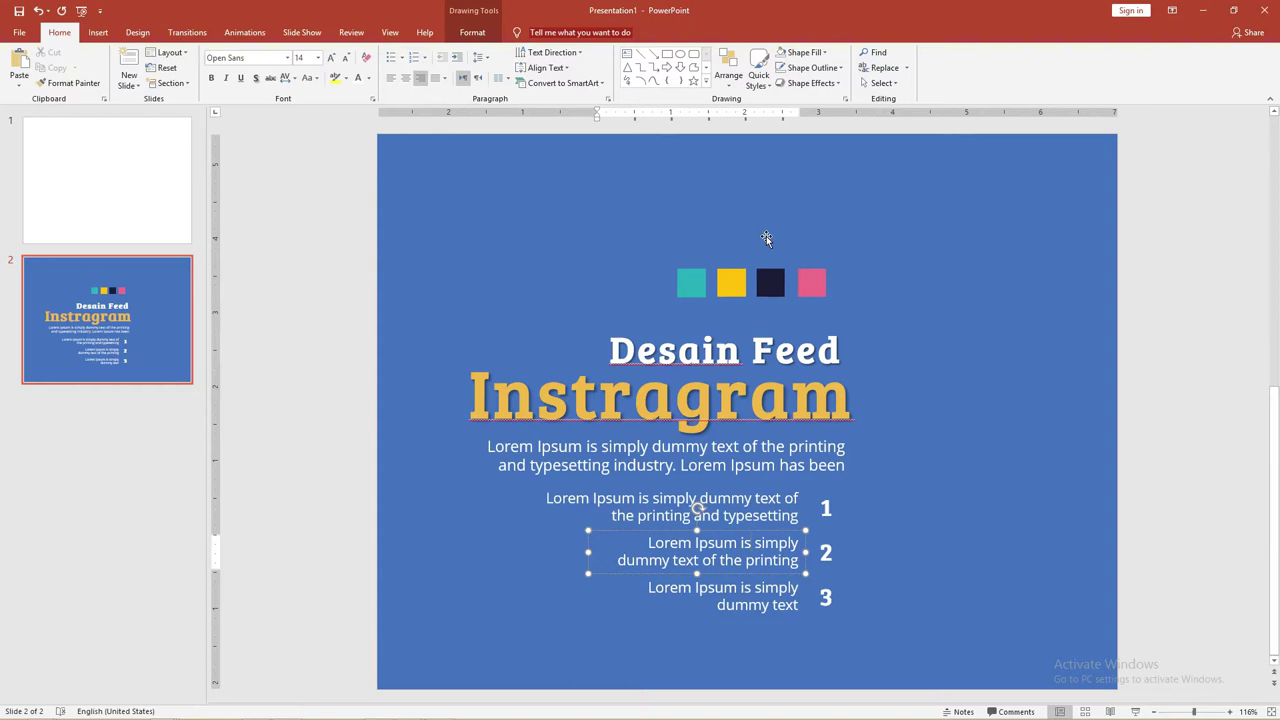
Step: Check the font names and sizes of the title, Desain Feed line, paragraph and list items
{"action": "left_click", "coordinate": [700, 404]}
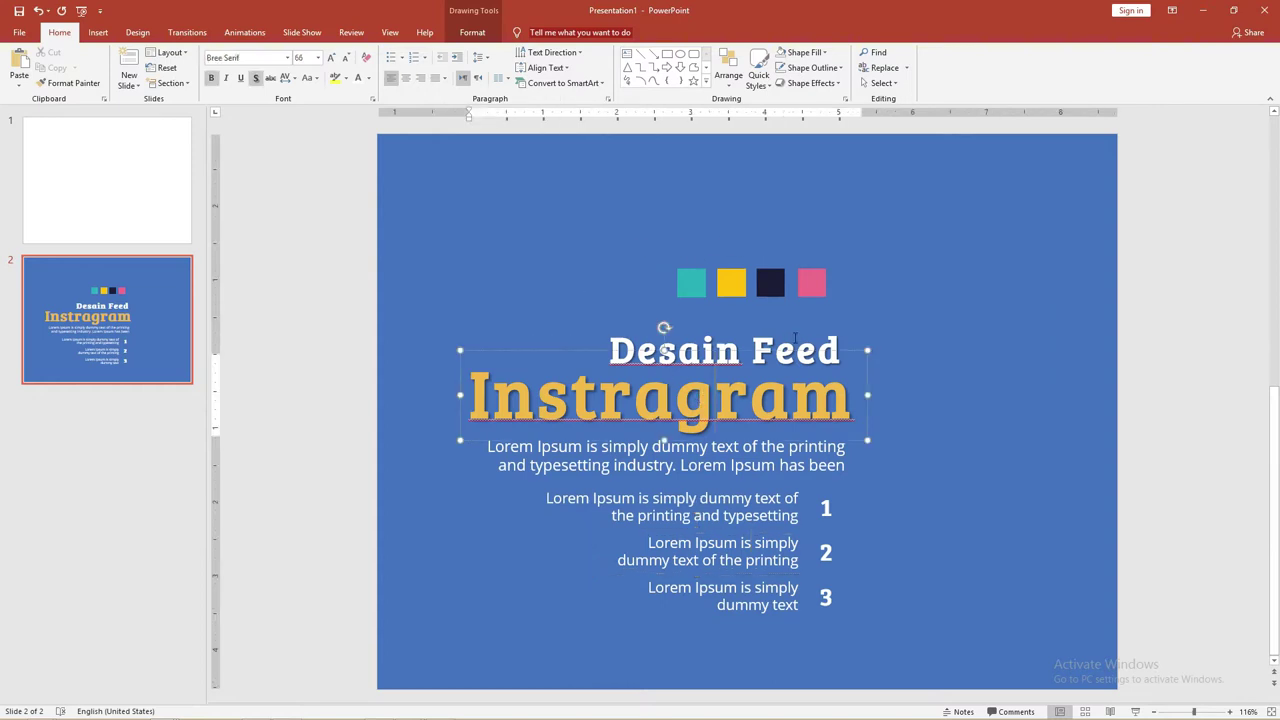
{"action": "left_click", "coordinate": [795, 337]}
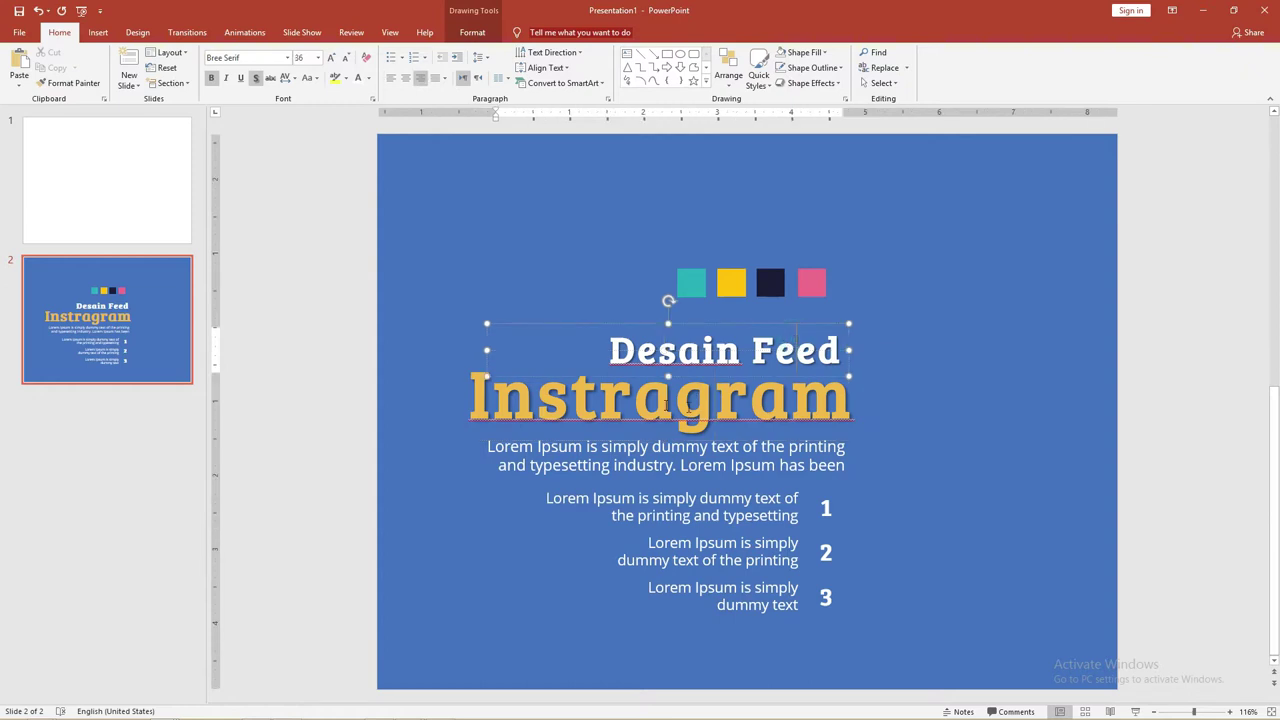
{"action": "left_click", "coordinate": [548, 397]}
{"action": "left_click", "coordinate": [264, 57]}
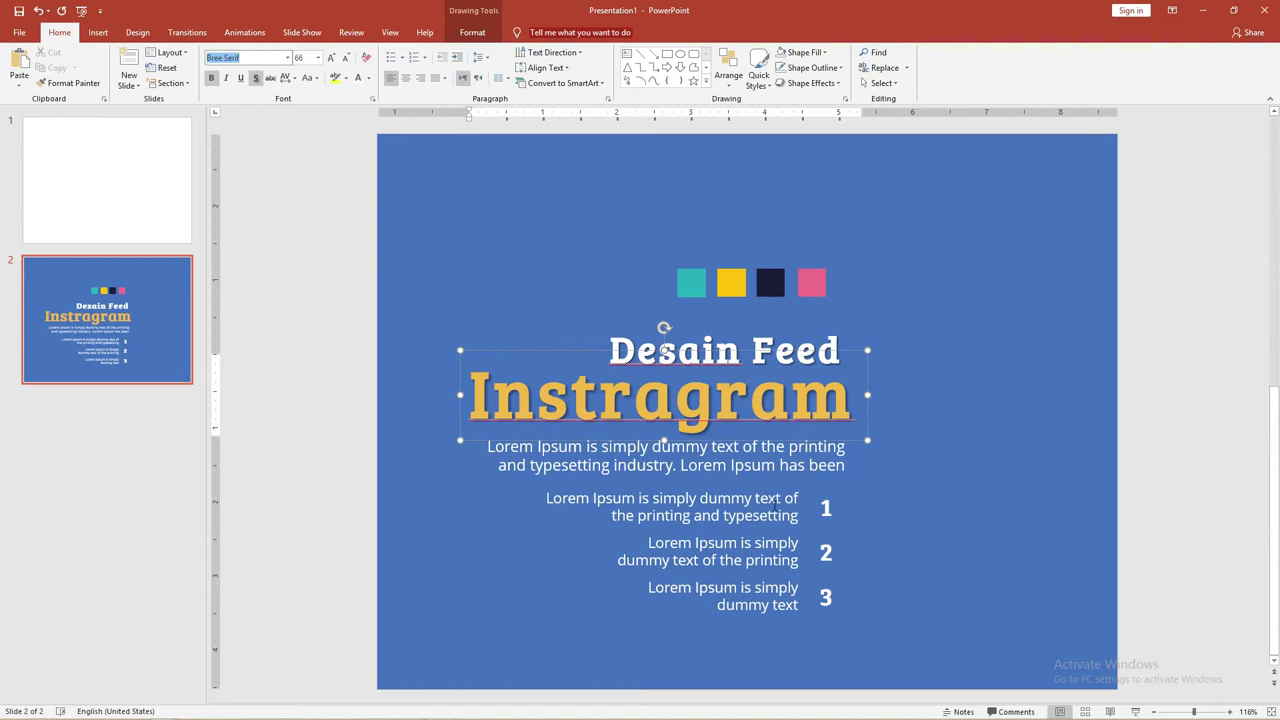
{"action": "left_click", "coordinate": [762, 462]}
{"action": "left_click", "coordinate": [750, 508]}
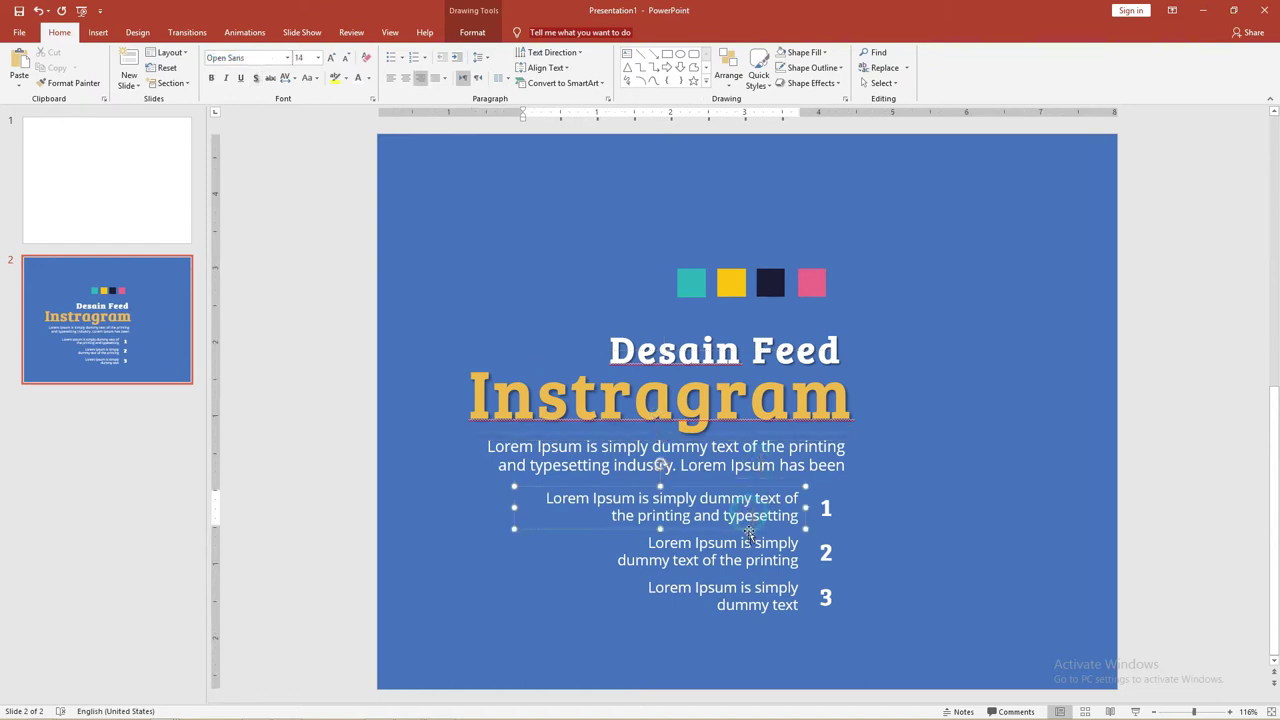
{"action": "left_click", "coordinate": [765, 548]}
{"action": "left_click", "coordinate": [755, 588]}
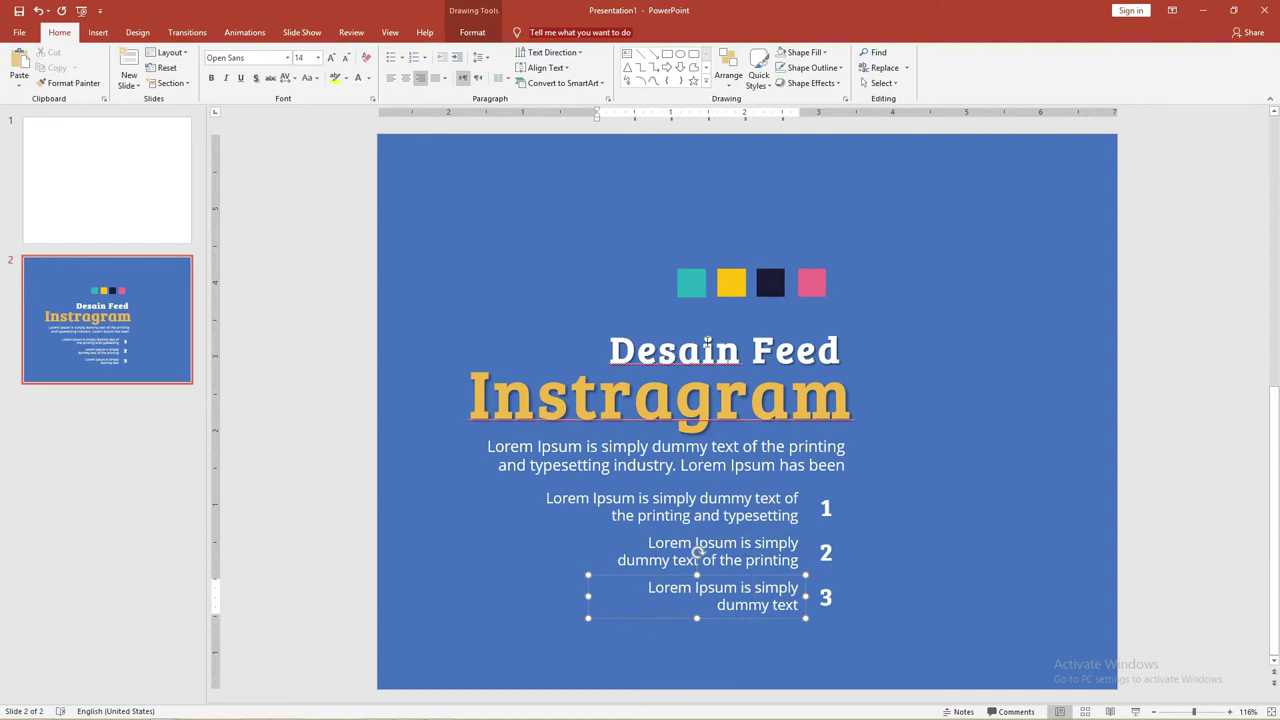
{"action": "left_click", "coordinate": [723, 355]}
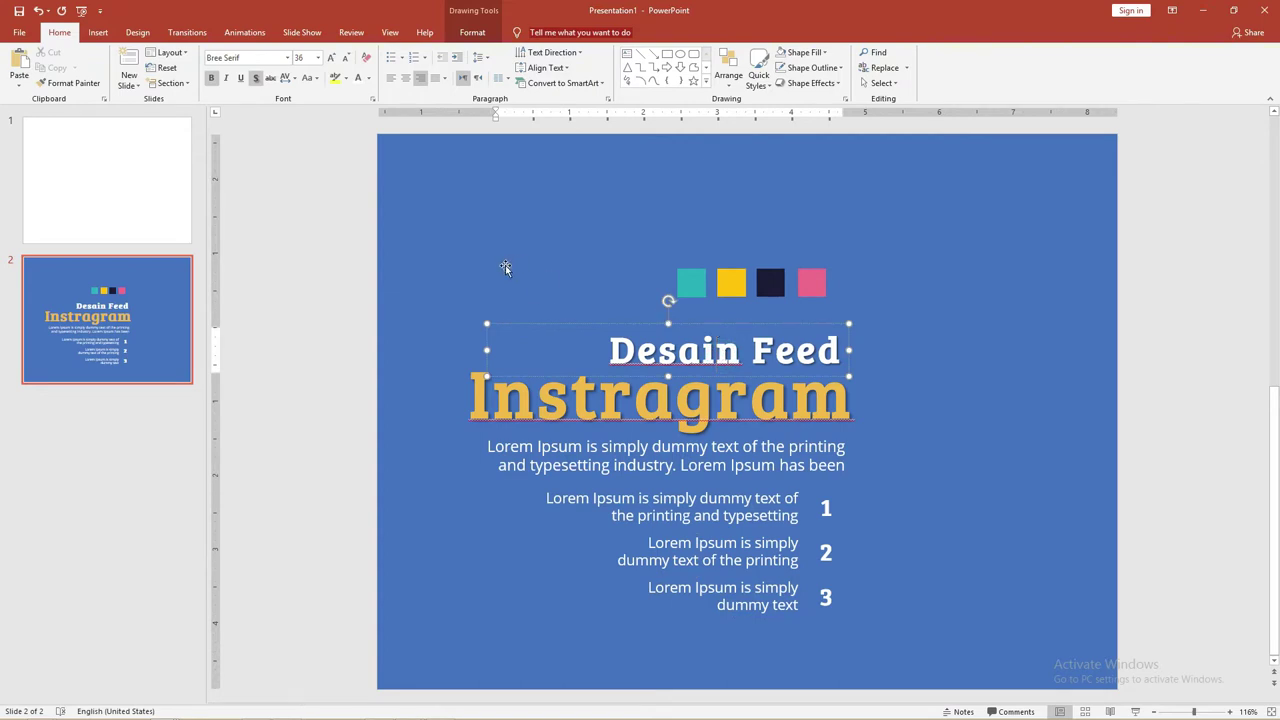
Step: Select the teal, yellow, navy and pink squares together, then go to blank slide 1
{"action": "left_click", "coordinate": [704, 279]}
{"action": "left_click", "coordinate": [731, 282]}
{"action": "left_click", "coordinate": [805, 282]}
{"action": "left_click", "coordinate": [810, 285]}
{"action": "left_click", "coordinate": [770, 282]}
{"action": "left_click", "coordinate": [731, 281]}
{"action": "left_click", "coordinate": [696, 278]}
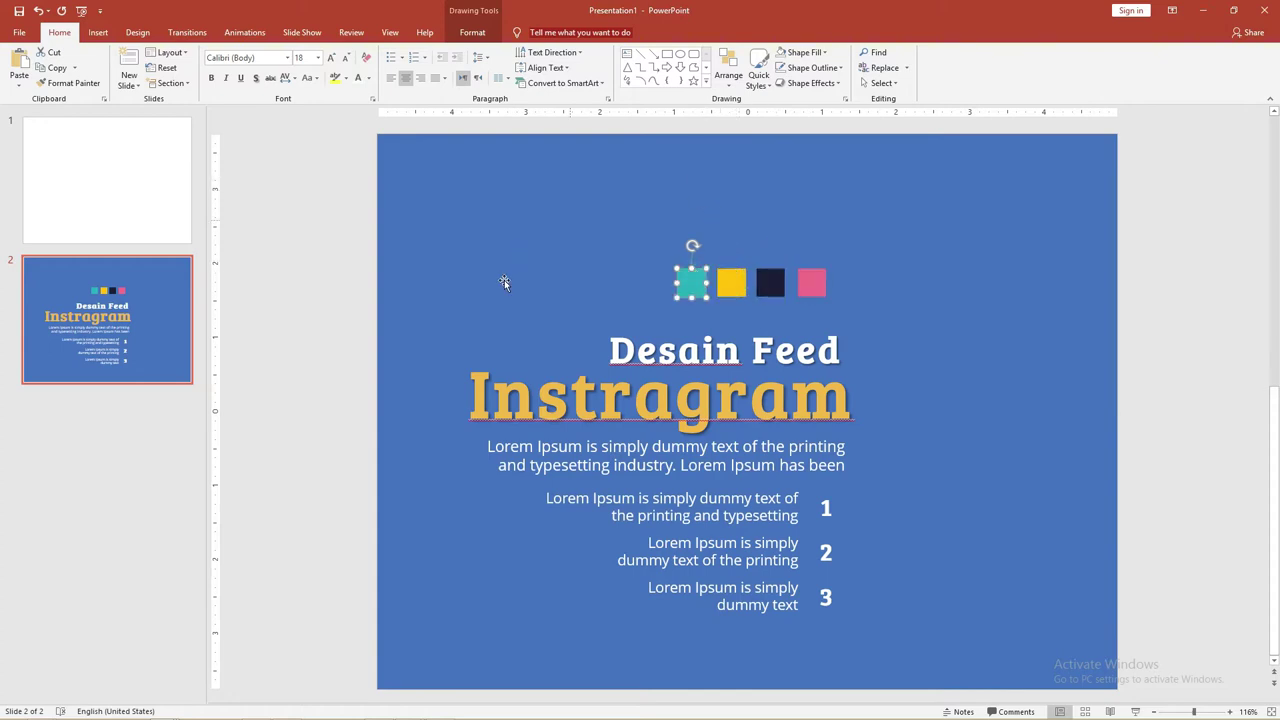
{"action": "left_click", "coordinate": [815, 285]}
{"action": "left_click", "coordinate": [771, 292], "text": "shift"}
{"action": "left_click", "coordinate": [731, 284], "text": "shift"}
{"action": "left_click", "coordinate": [689, 286], "text": "shift"}
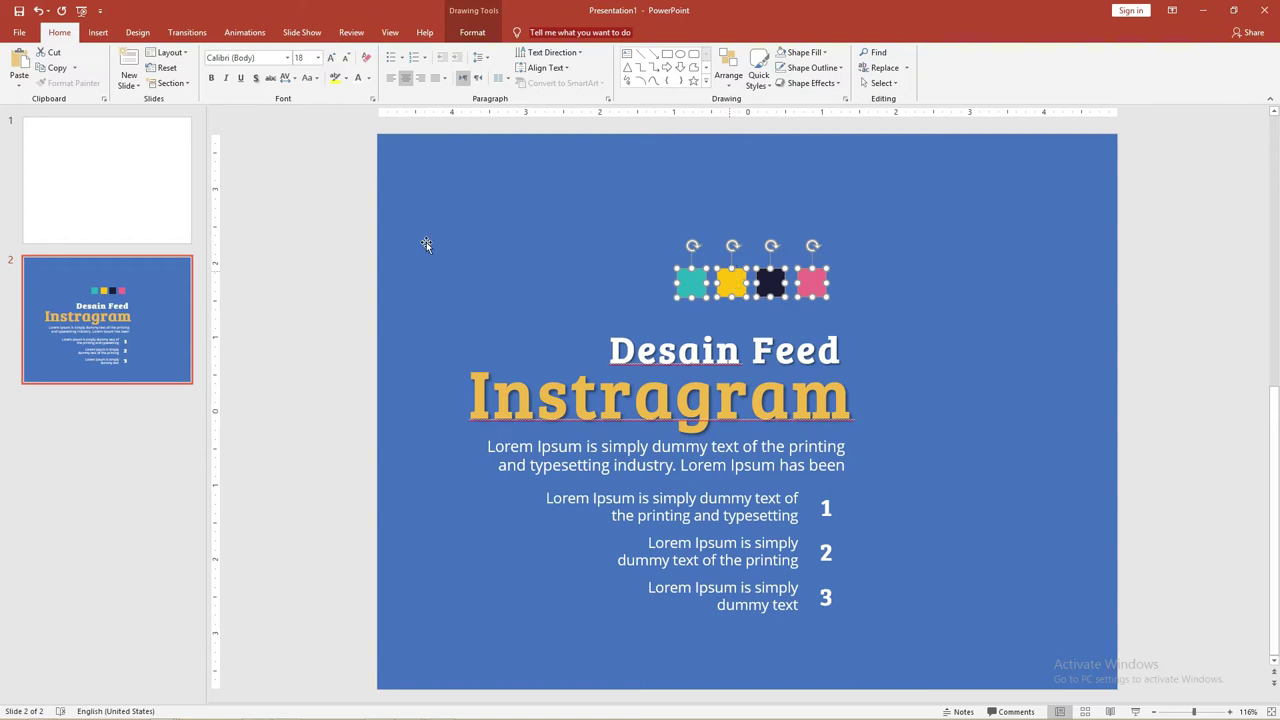
{"action": "left_click", "coordinate": [143, 177]}
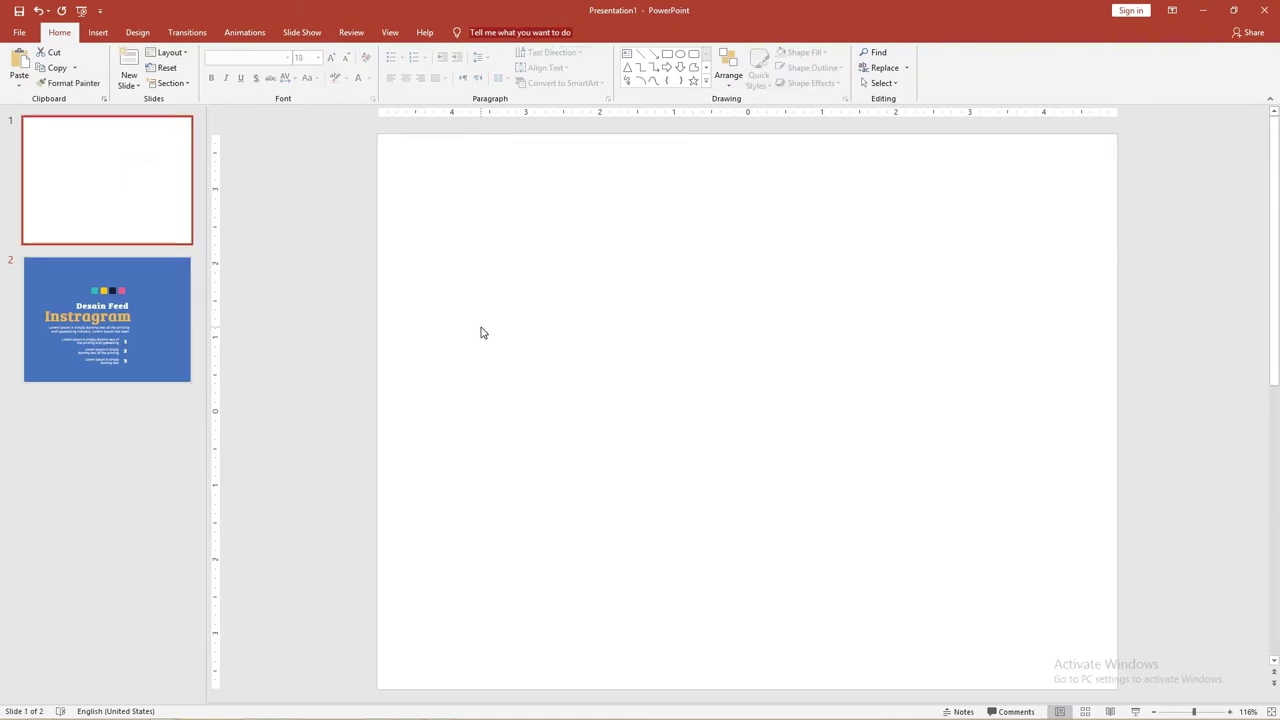
Step: Paste the four colour squares onto slide 1 and park them just above the slide
{"action": "key", "text": "ctrl+v"}
{"action": "scroll", "coordinate": [532, 317], "scroll_direction": "down", "scroll_amount": 2}
{"action": "mouse_move", "coordinate": [808, 300]}
{"action": "left_mouse_down"}
{"action": "mouse_move", "coordinate": [1192, 252]}
{"action": "mouse_move", "coordinate": [700, 158]}
{"action": "left_mouse_up"}
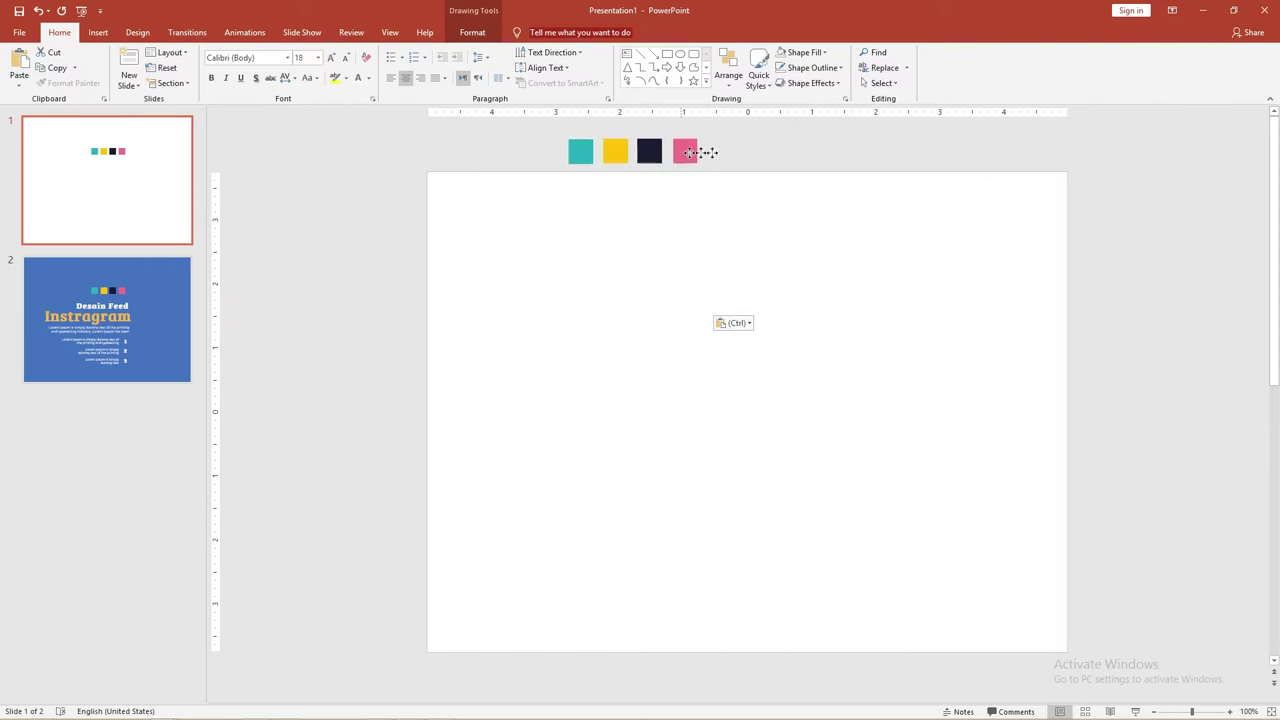
Step: Check the slide size options, leaving the slide at Standard (4:3)
{"action": "left_click", "coordinate": [19, 32]}
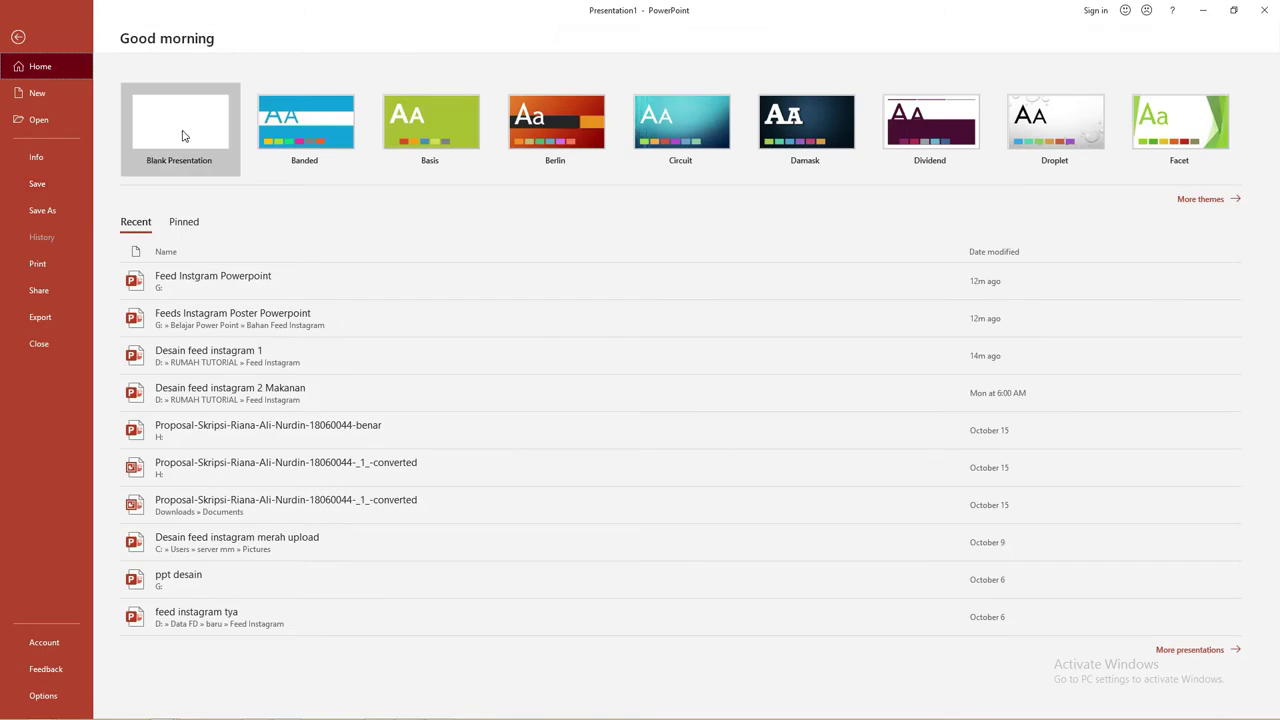
{"action": "left_click", "coordinate": [19, 37]}
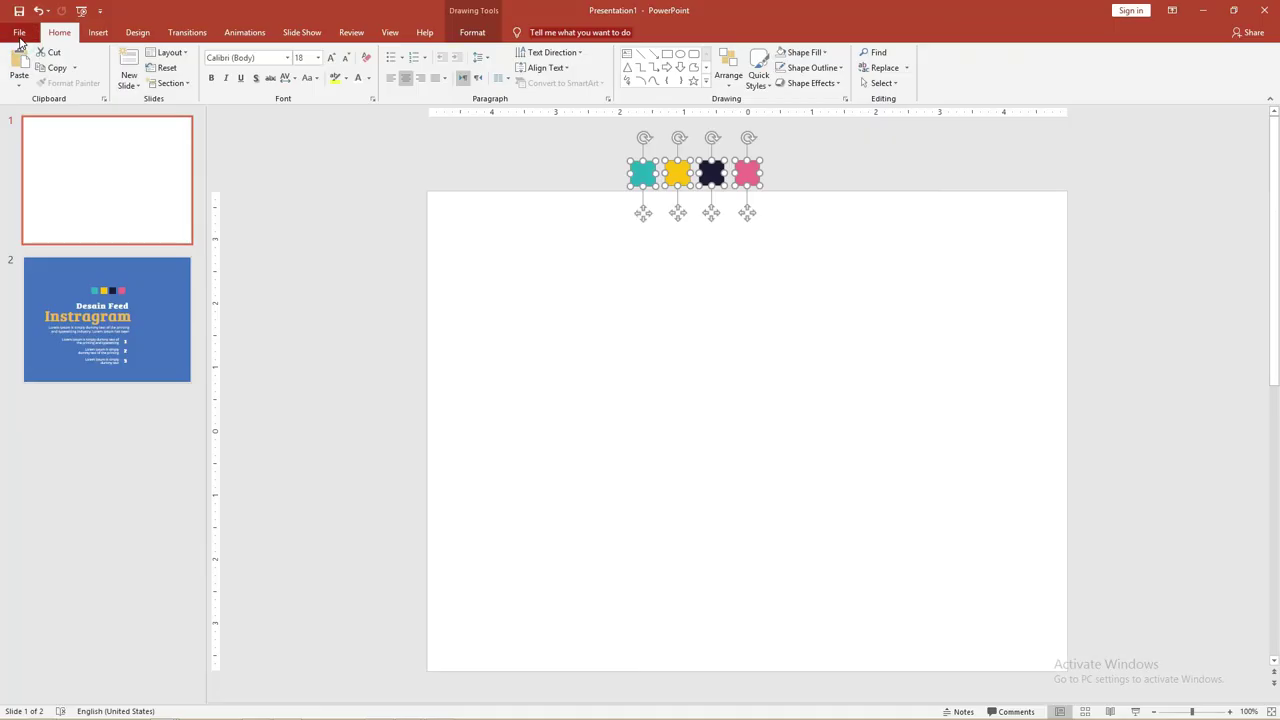
{"action": "left_click", "coordinate": [137, 32]}
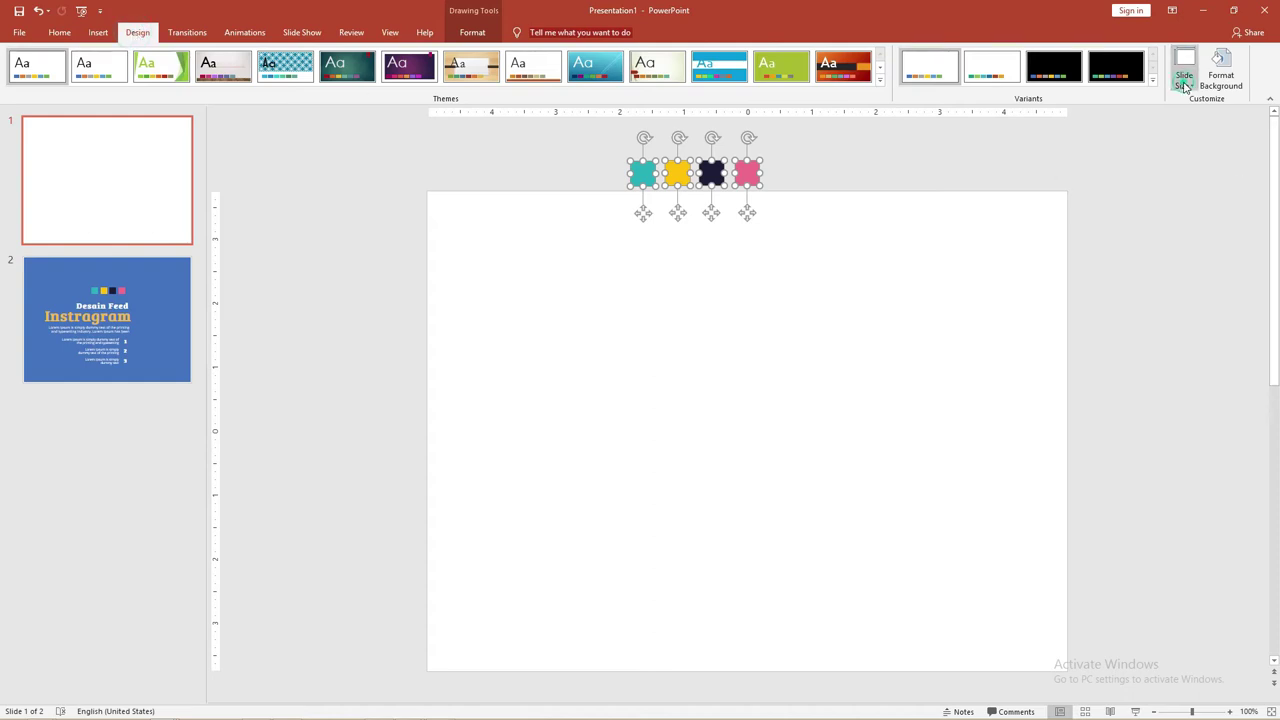
{"action": "left_click", "coordinate": [1184, 78]}
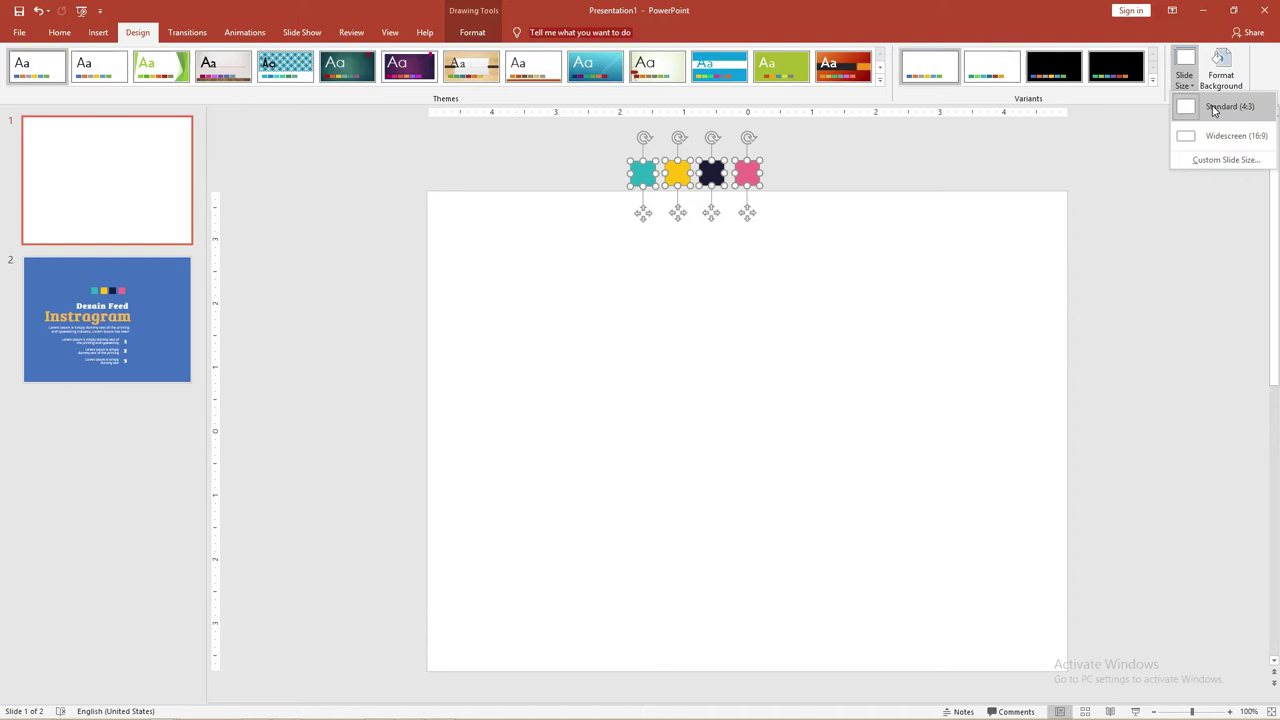
{"action": "left_click", "coordinate": [843, 152]}
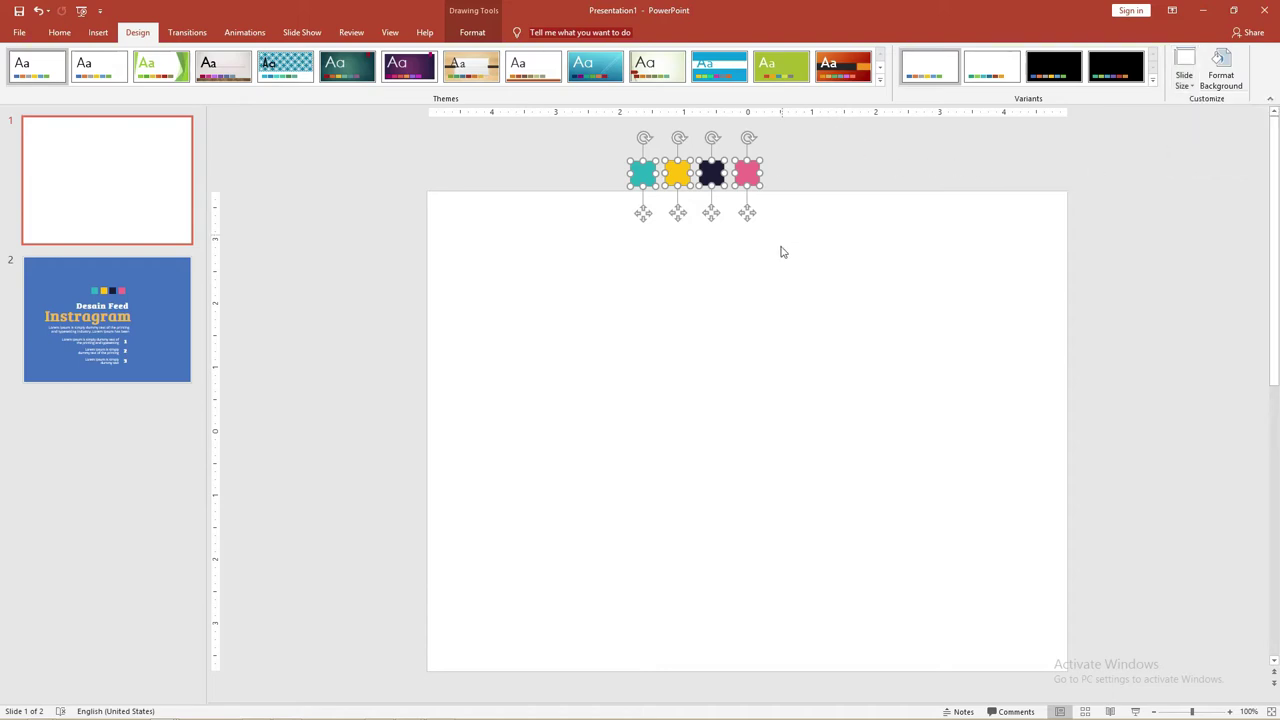
{"action": "left_click", "coordinate": [100, 33]}
Step: Draw a rectangle stretched to cover the entire first slide
{"action": "left_click", "coordinate": [246, 86]}
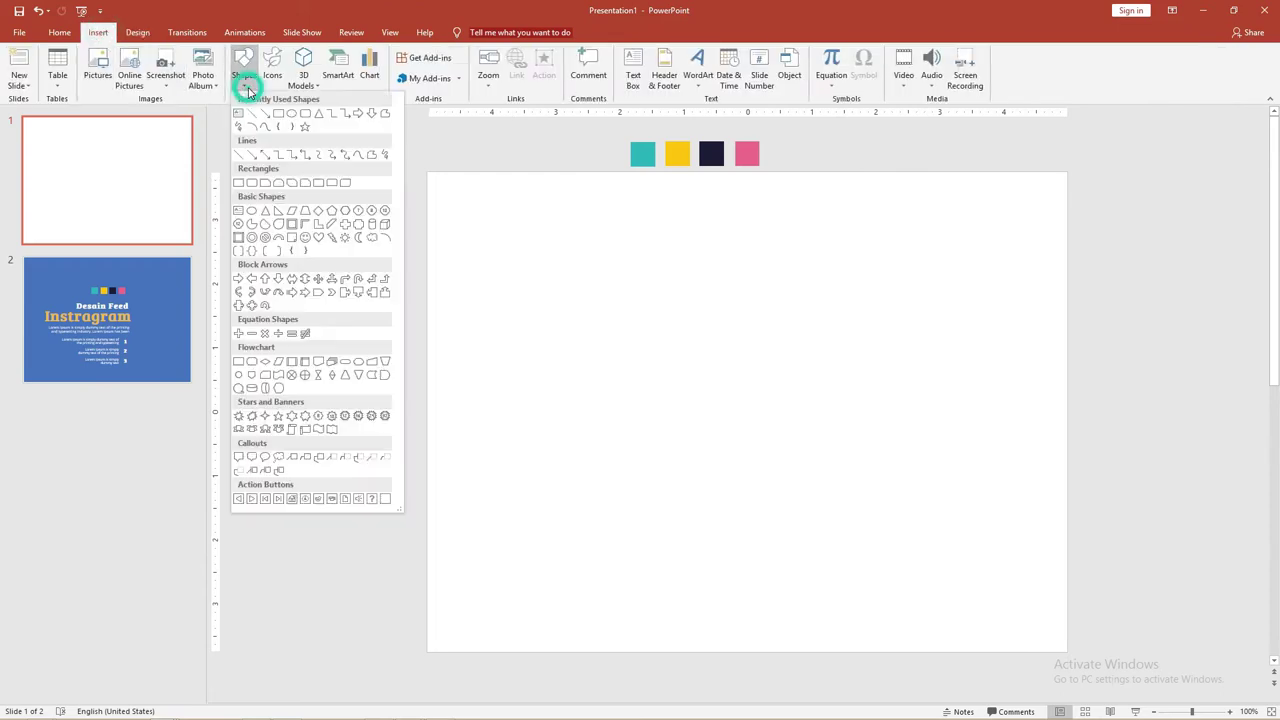
{"action": "left_click", "coordinate": [278, 113]}
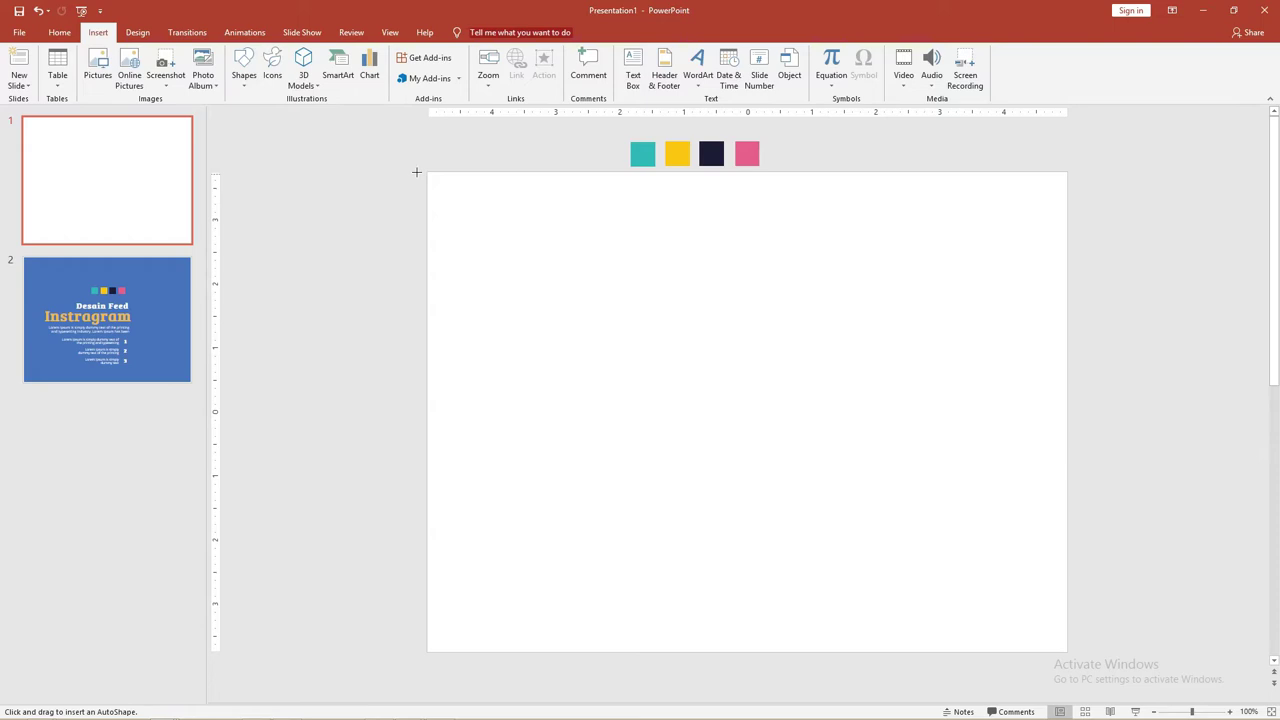
{"action": "left_click_drag", "start_coordinate": [427, 172], "coordinate": [899, 509]}
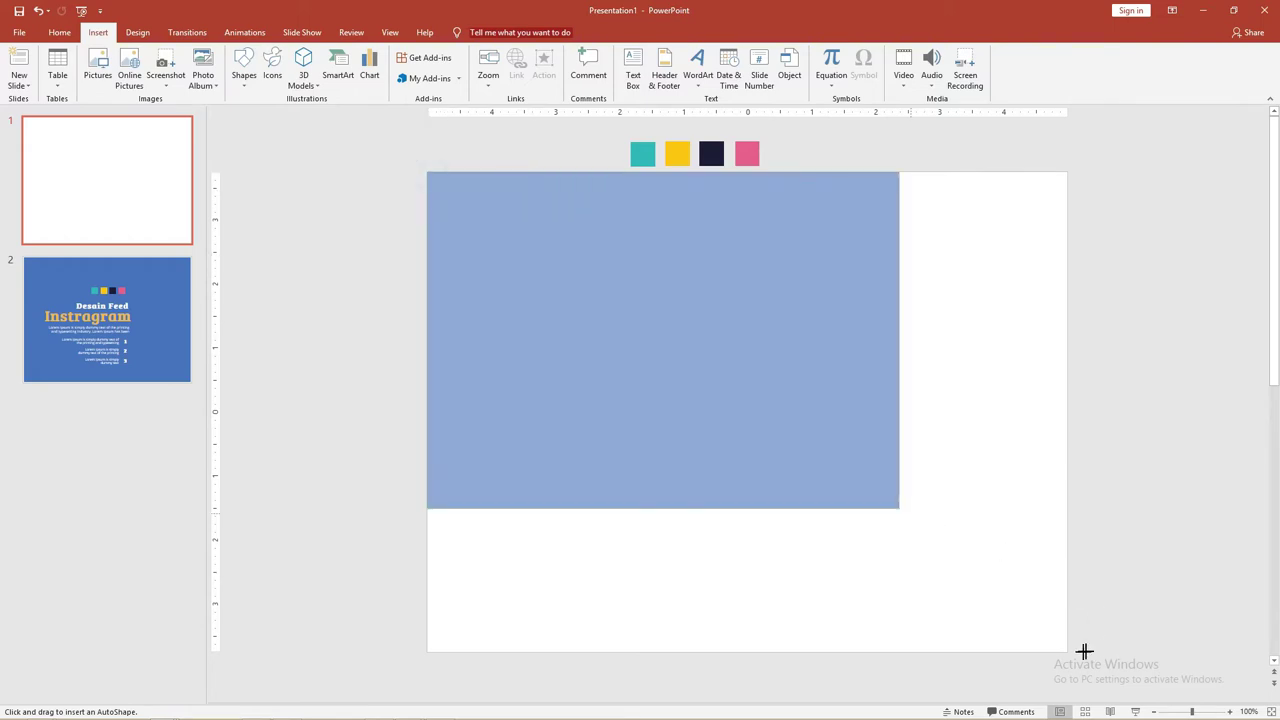
{"action": "left_click_drag", "start_coordinate": [1084, 651], "coordinate": [1068, 651]}
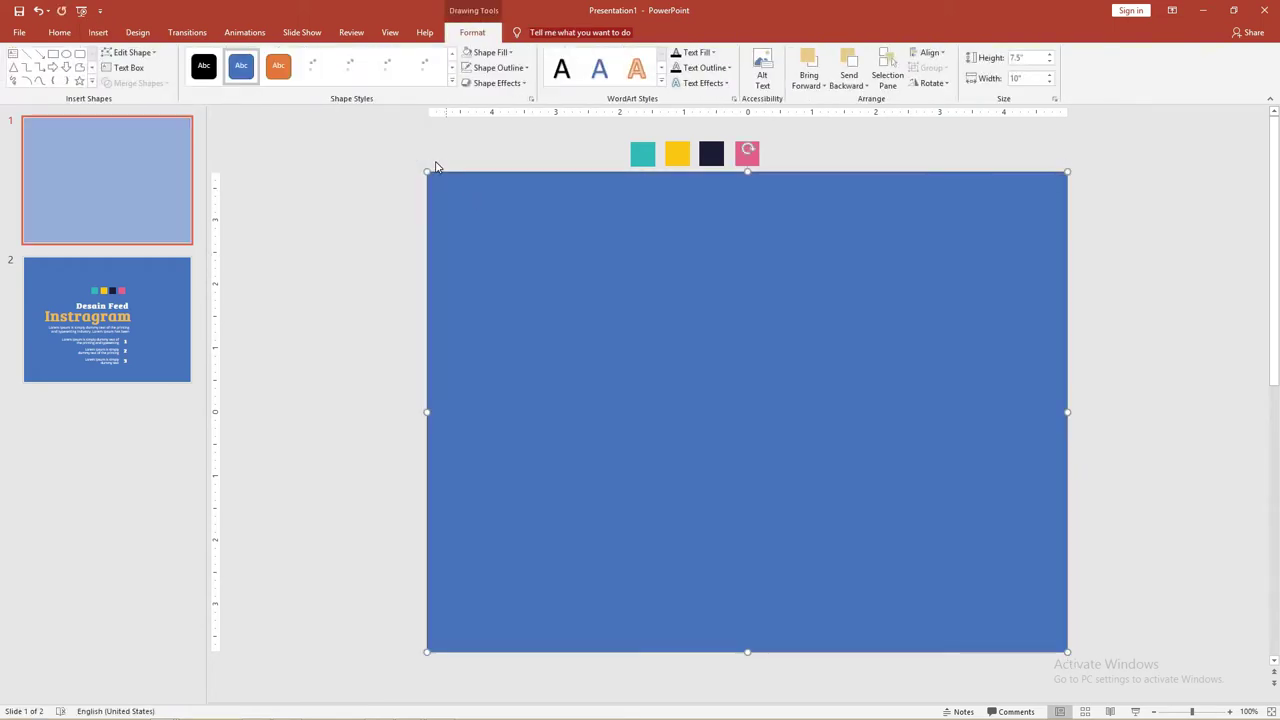
{"action": "left_click", "coordinate": [460, 157]}
{"action": "left_click", "coordinate": [626, 211]}
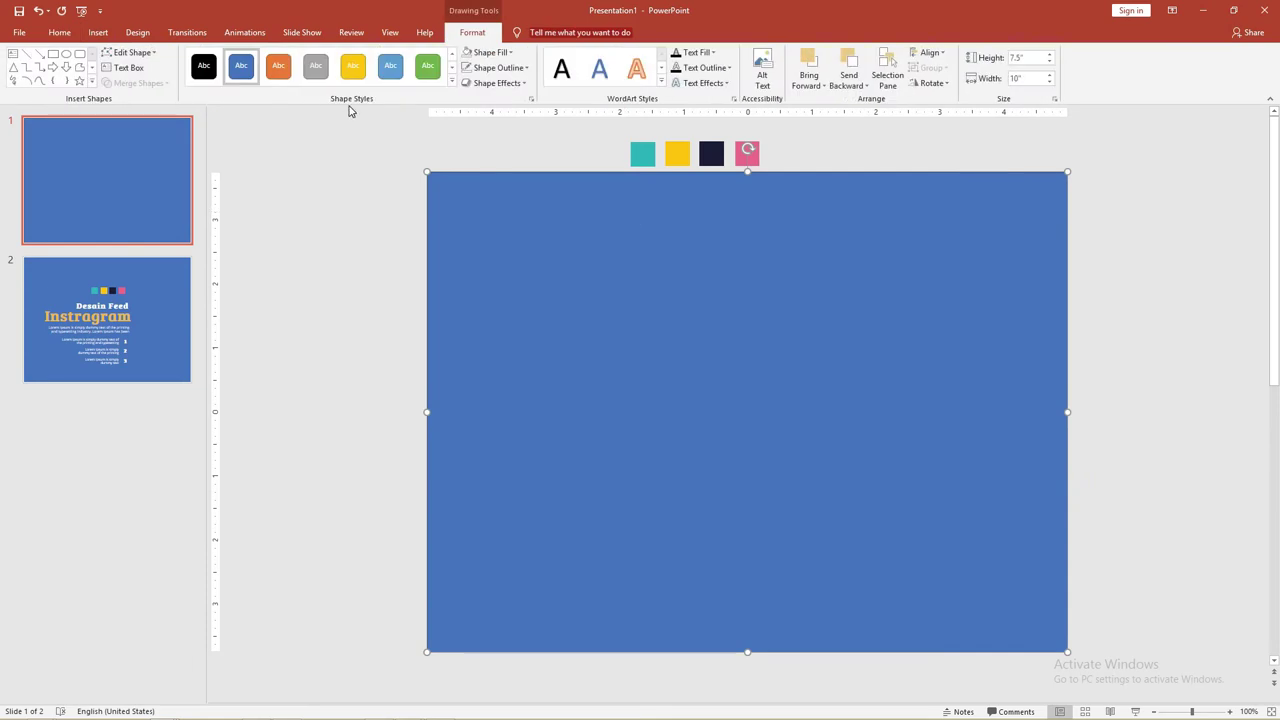
Step: Remove the rectangle's outline and fill it with teal sampled from the first swatch
{"action": "left_click", "coordinate": [483, 72]}
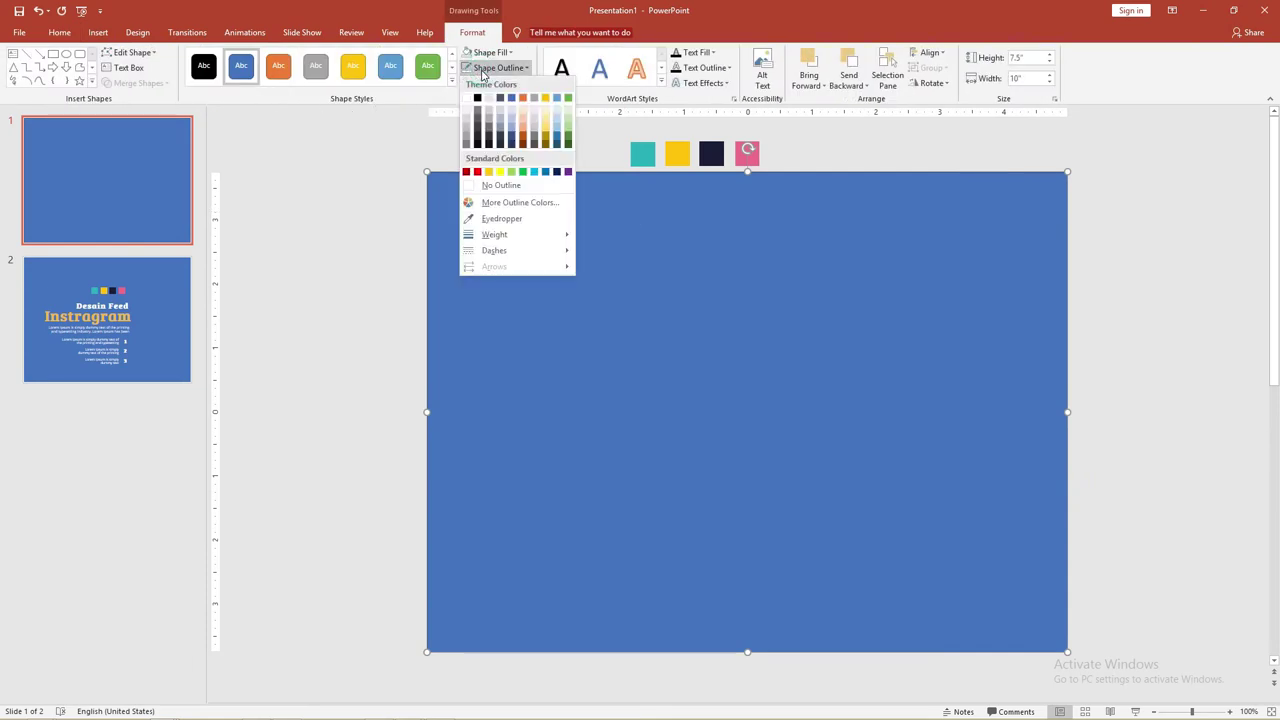
{"action": "left_click", "coordinate": [521, 188]}
{"action": "left_click", "coordinate": [490, 52]}
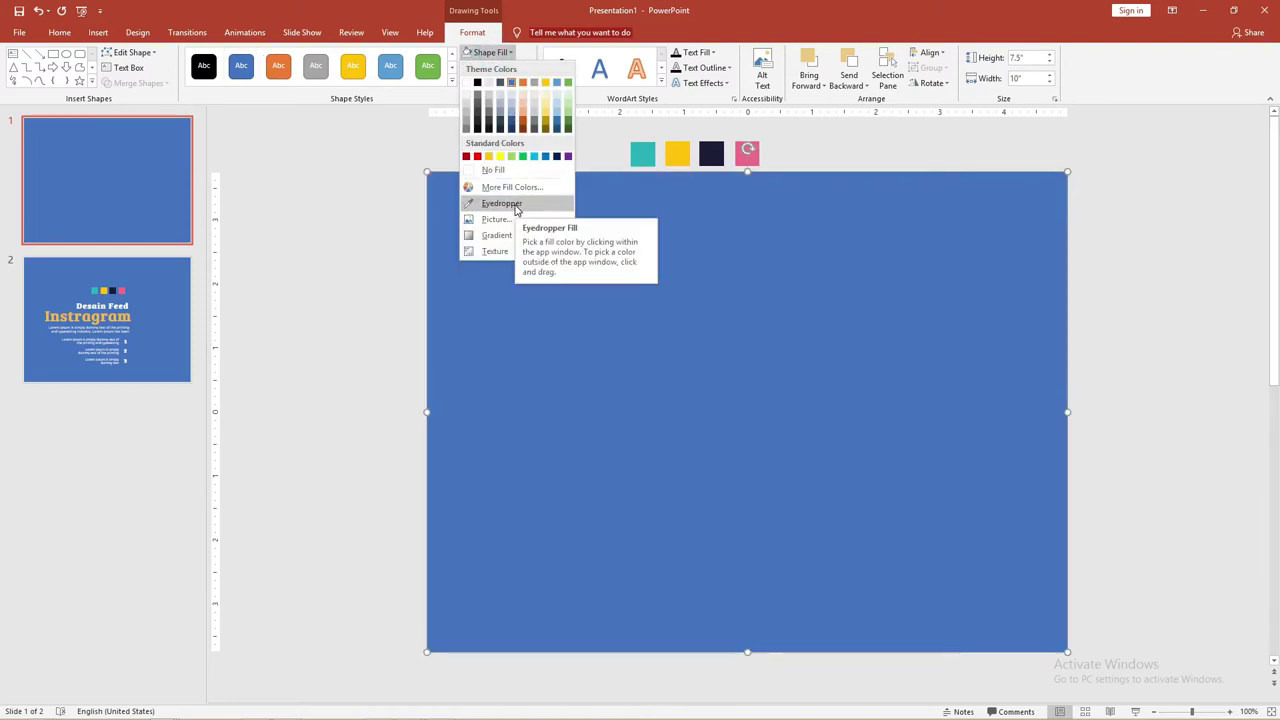
{"action": "left_click", "coordinate": [515, 203]}
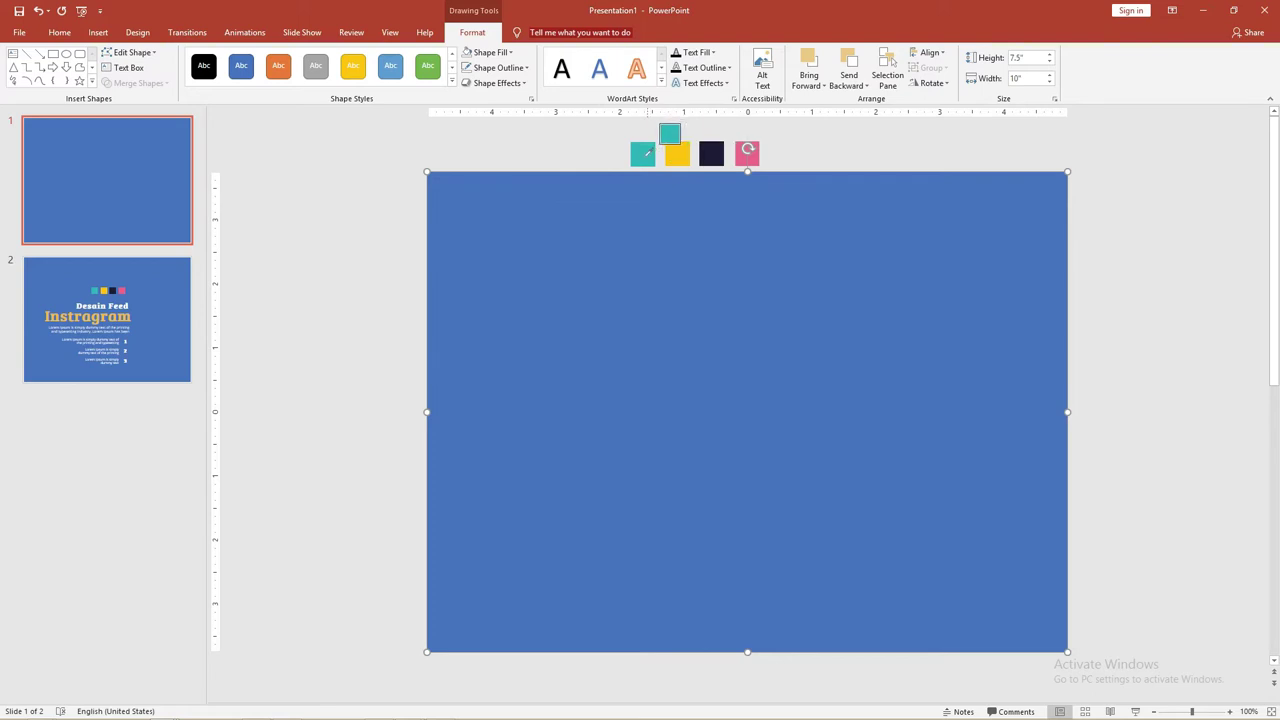
{"action": "left_click", "coordinate": [646, 150]}
{"action": "left_click", "coordinate": [569, 151]}
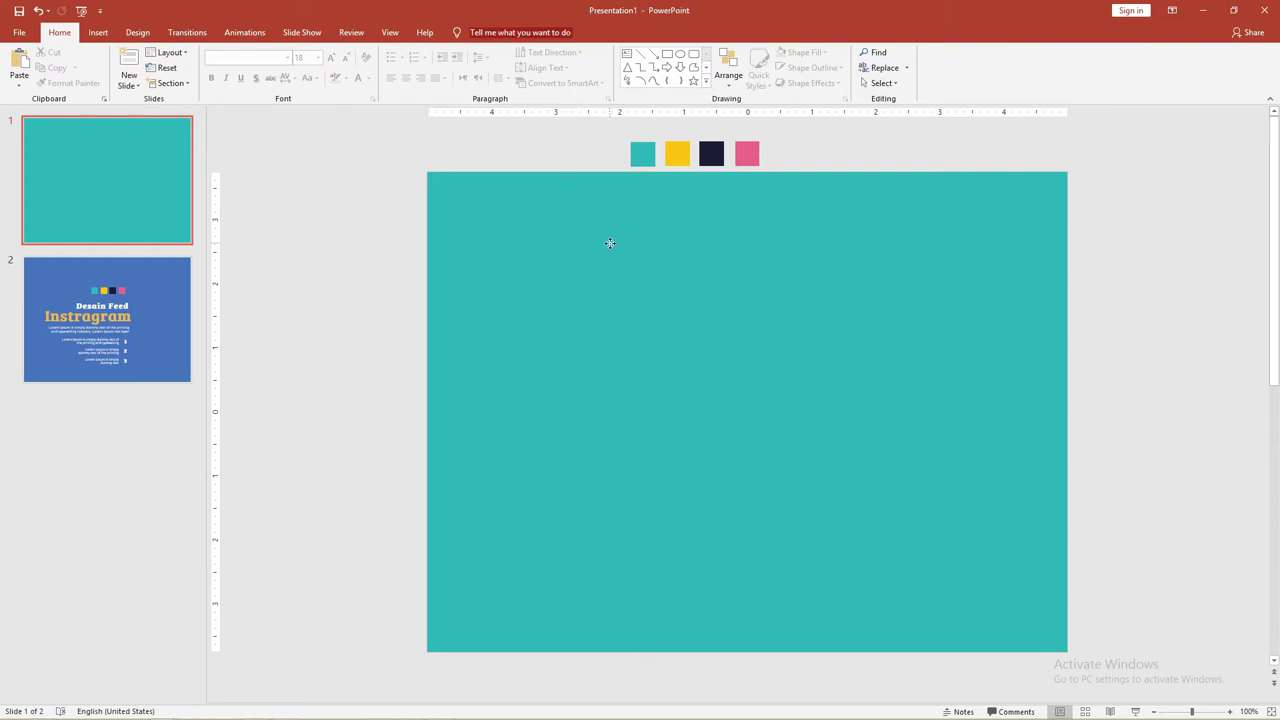
{"action": "left_click", "coordinate": [486, 281]}
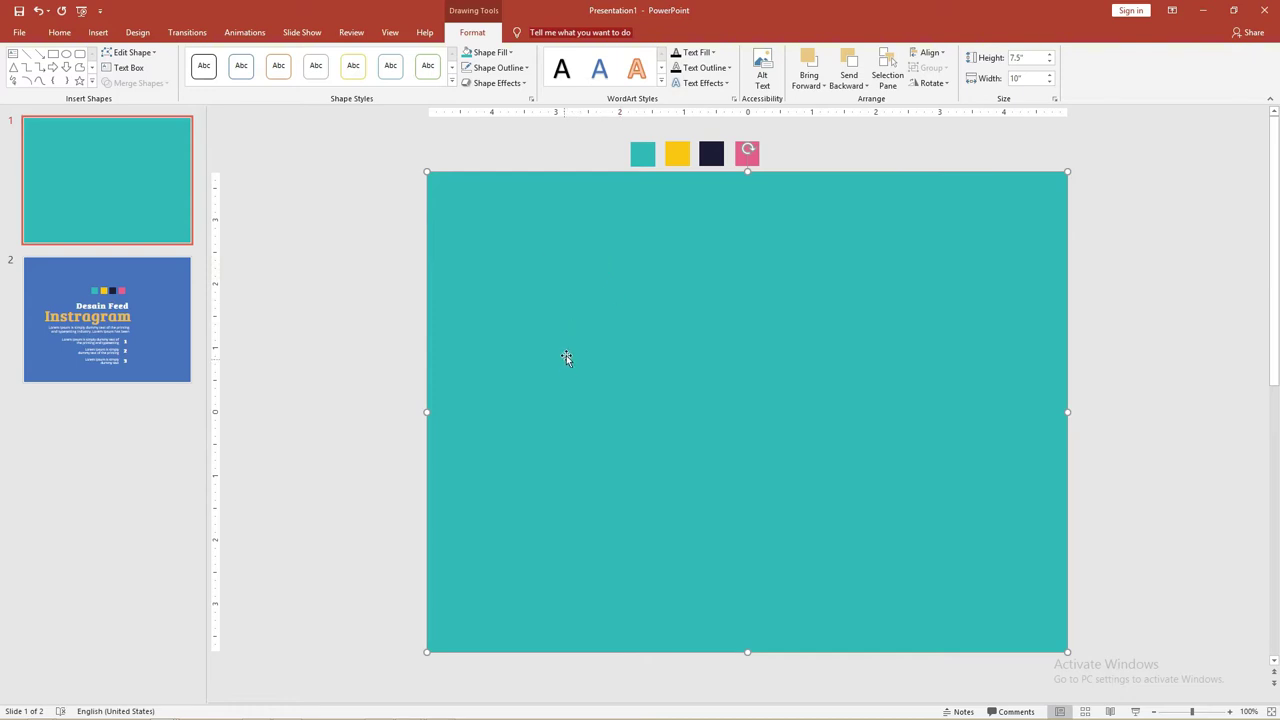
Step: Duplicate the teal rectangle and fill the copy with the yellow swatch colour
{"action": "key", "text": "ctrl+d"}
{"action": "left_click_drag", "start_coordinate": [594, 371], "coordinate": [550, 353]}
{"action": "left_click", "coordinate": [497, 57]}
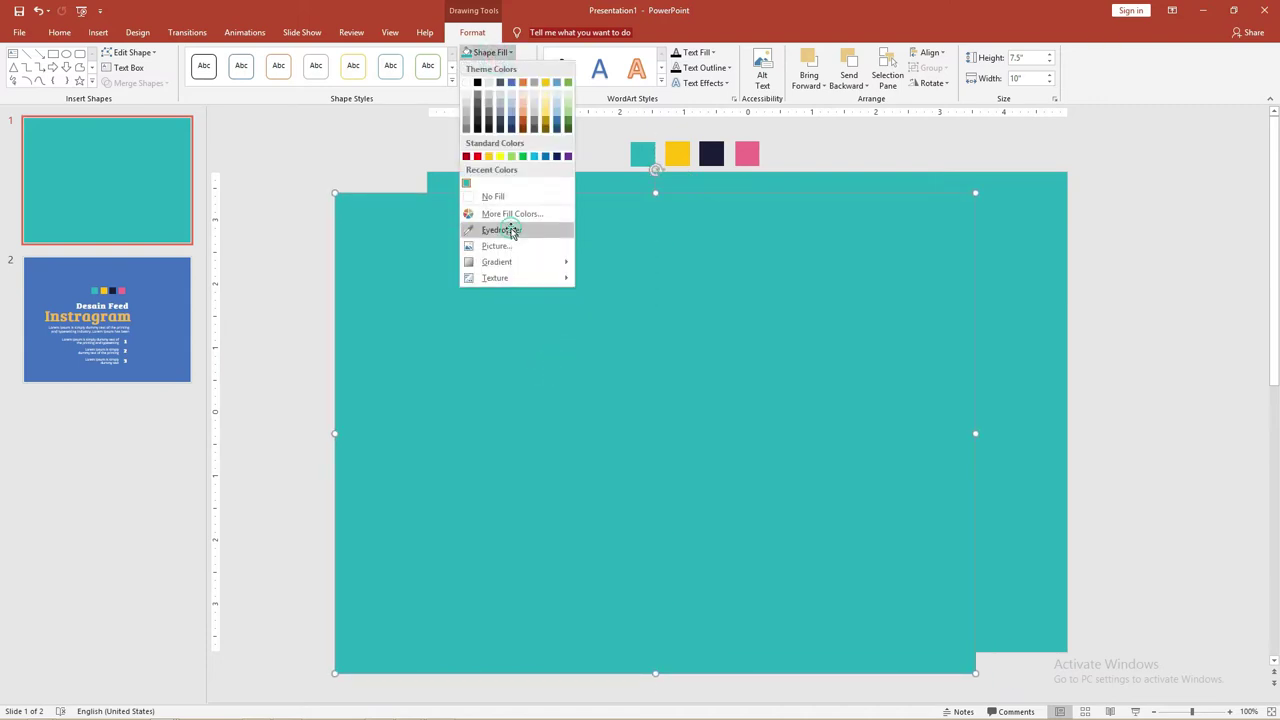
{"action": "left_click", "coordinate": [510, 231]}
{"action": "left_click", "coordinate": [687, 152]}
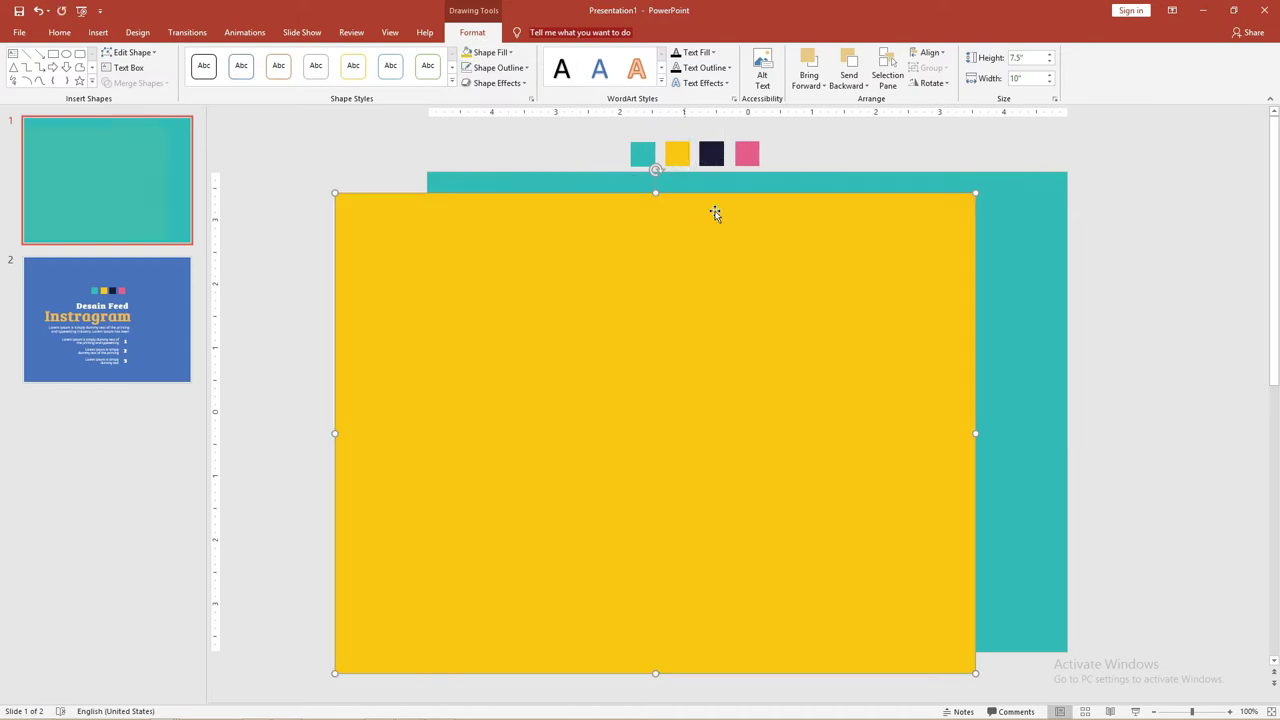
Step: Align the yellow rectangle to the slide's right and top, then narrow it to 3.38" wide
{"action": "left_click", "coordinate": [930, 54]}
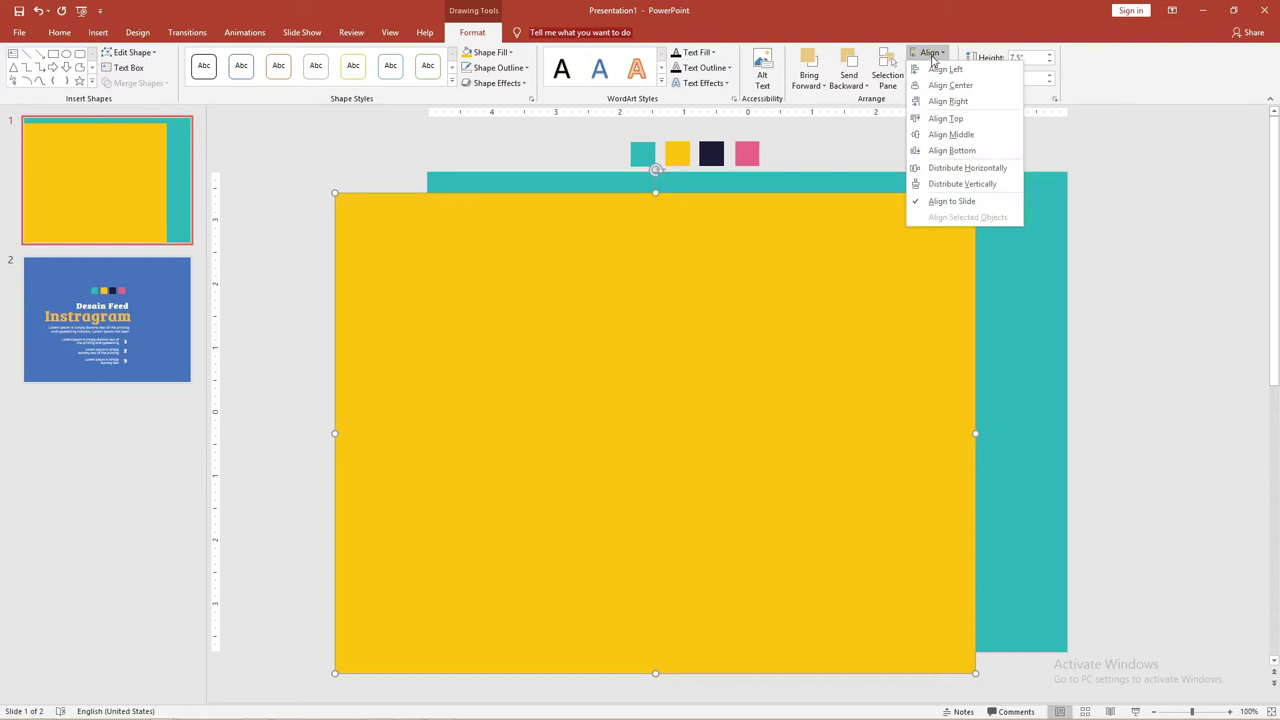
{"action": "left_click", "coordinate": [940, 101]}
{"action": "left_click", "coordinate": [929, 54]}
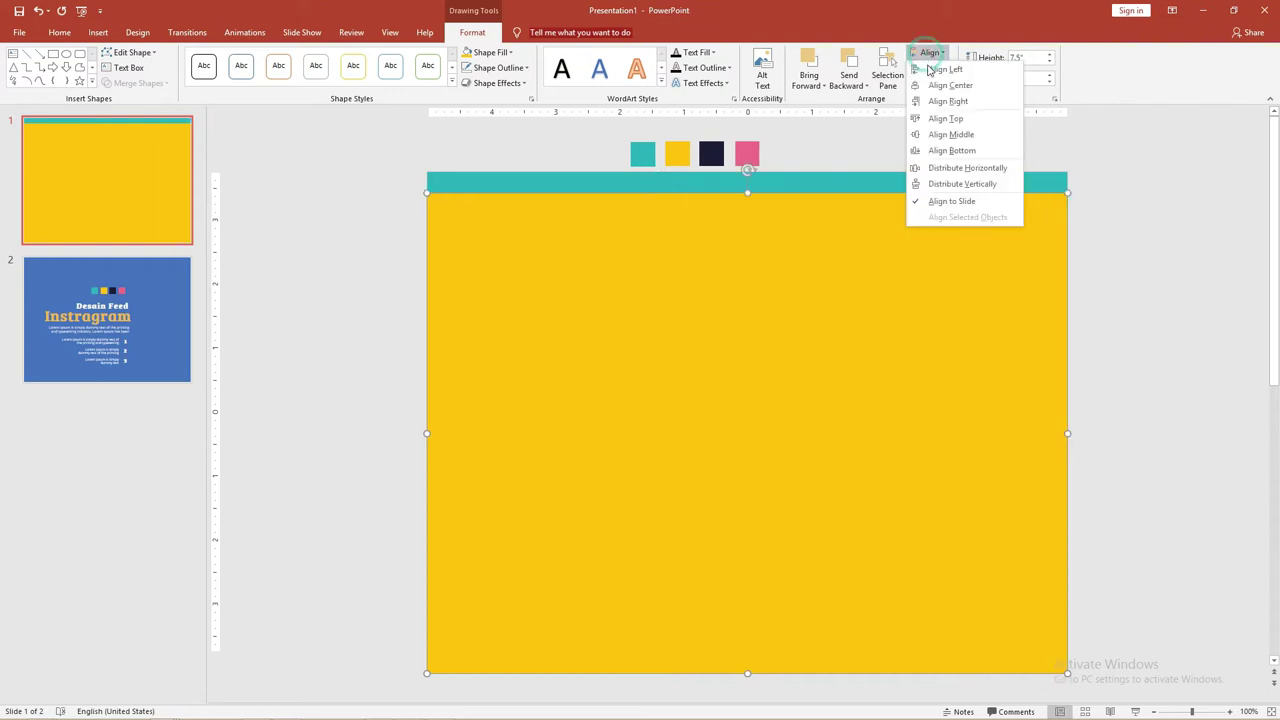
{"action": "left_click", "coordinate": [944, 118]}
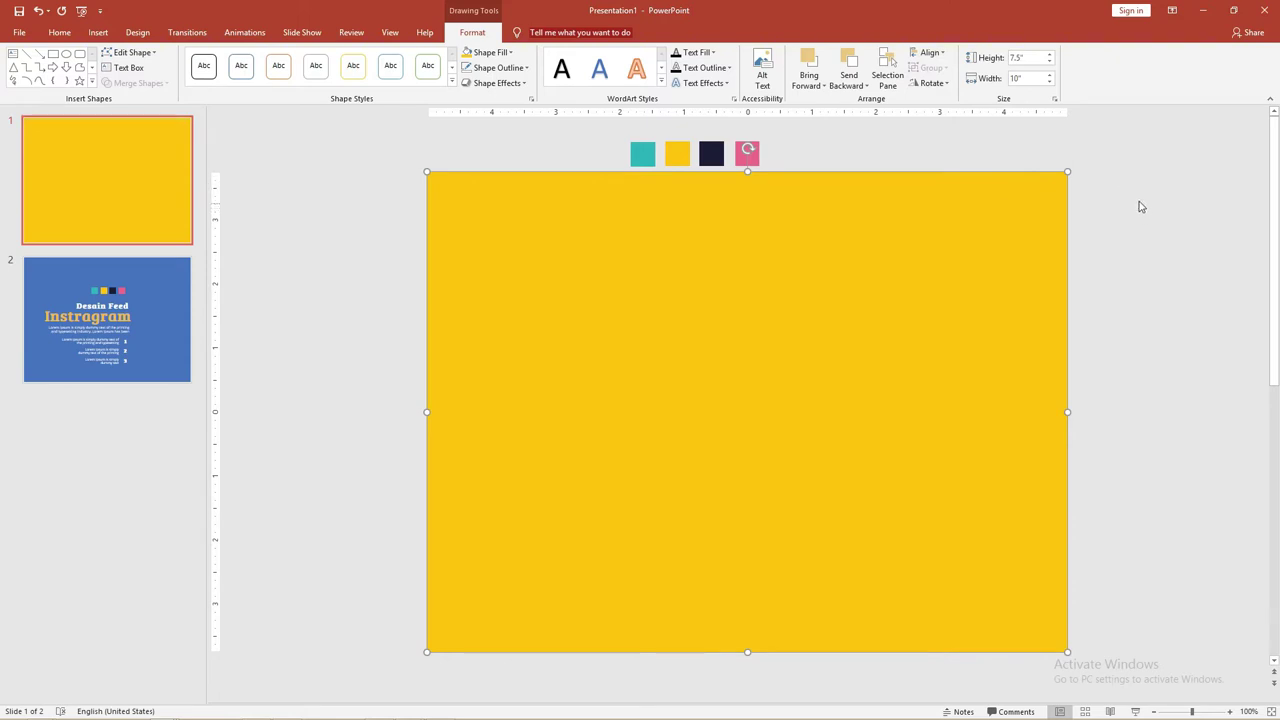
{"action": "left_click", "coordinate": [428, 411]}
{"action": "left_click_drag", "start_coordinate": [578, 401], "coordinate": [850, 404]}
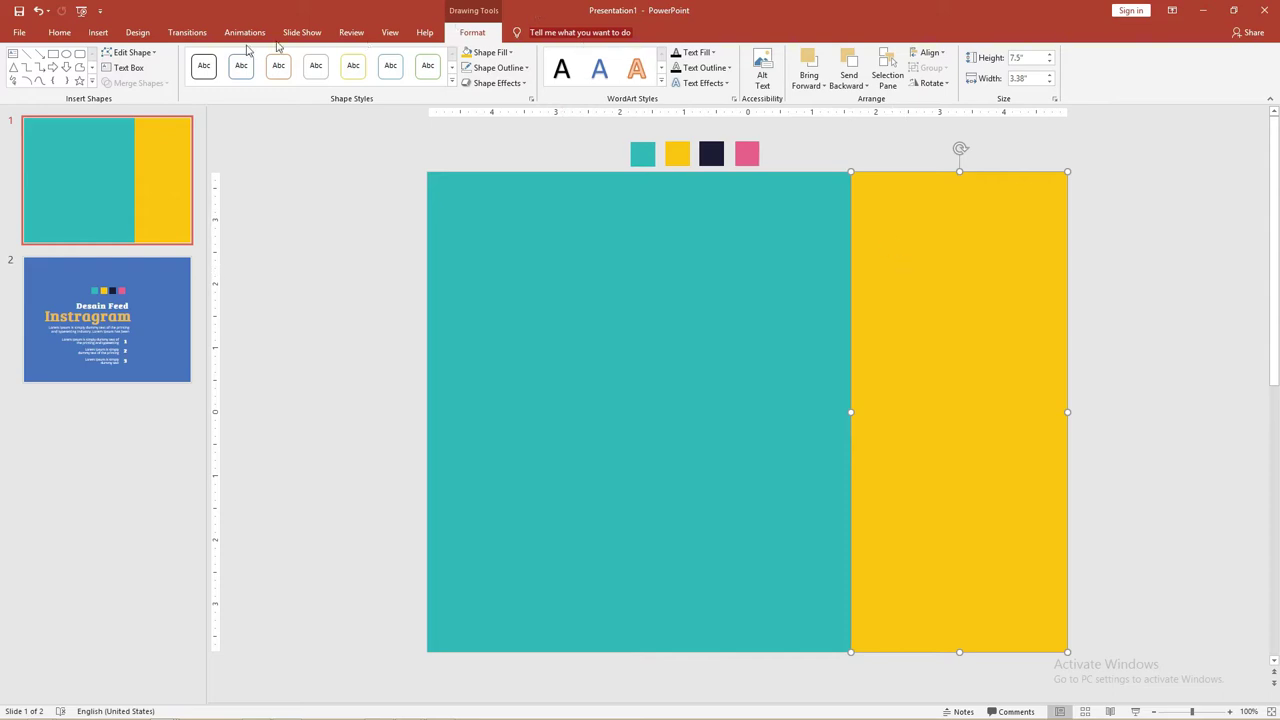
Step: Edit points on the yellow panel, curving its left vertices into an S-shaped wave 3.74" wide
{"action": "left_click", "coordinate": [137, 55]}
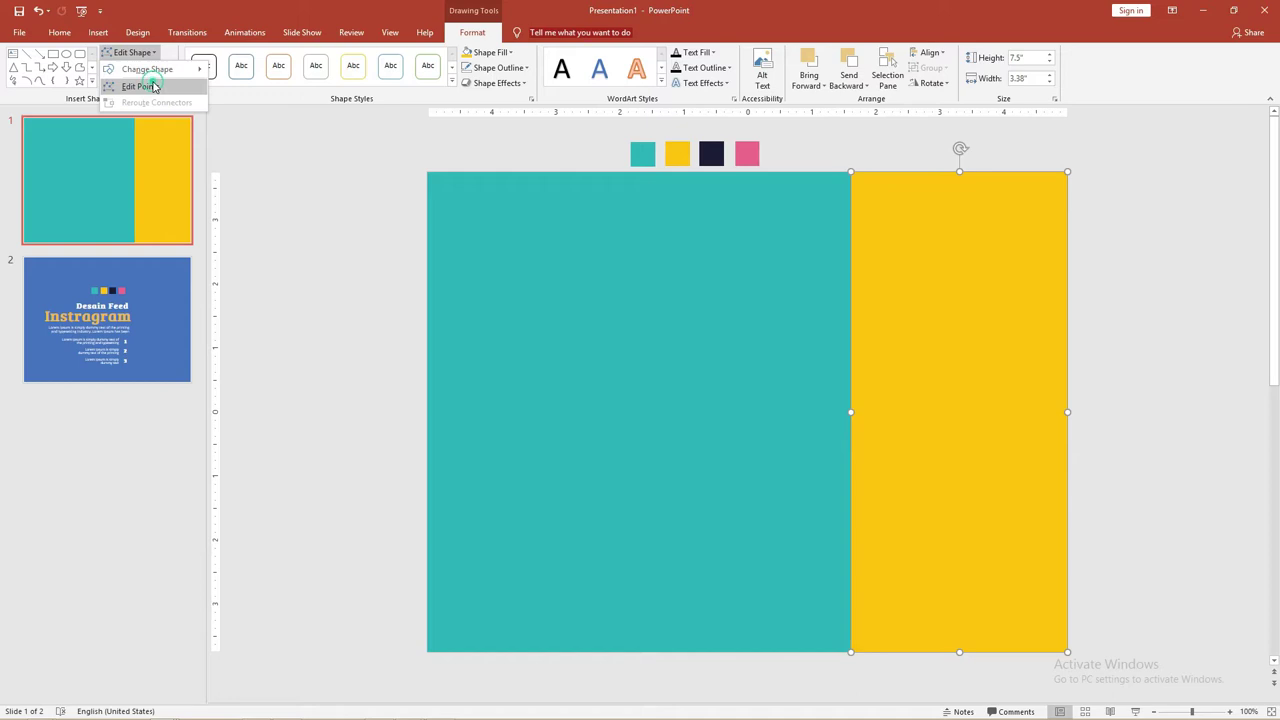
{"action": "left_click", "coordinate": [153, 87]}
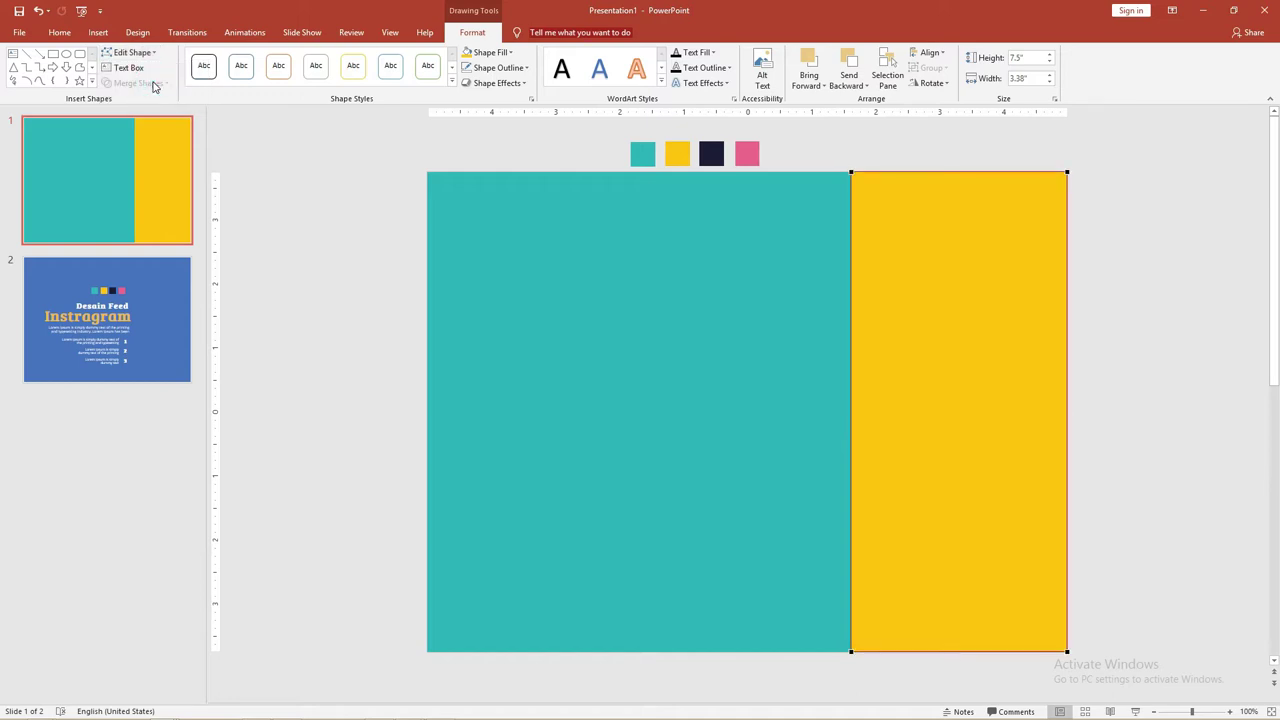
{"action": "left_click", "coordinate": [852, 172]}
{"action": "left_click_drag", "start_coordinate": [851, 332], "coordinate": [965, 350]}
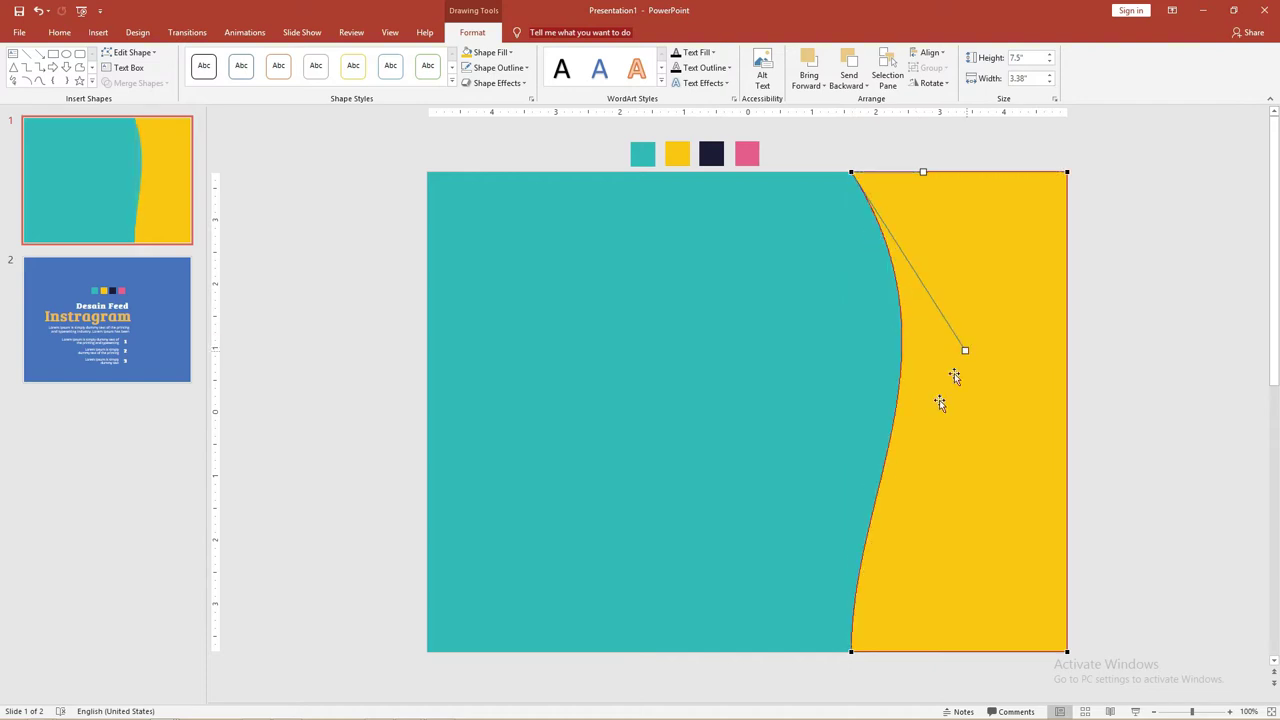
{"action": "left_click", "coordinate": [852, 651]}
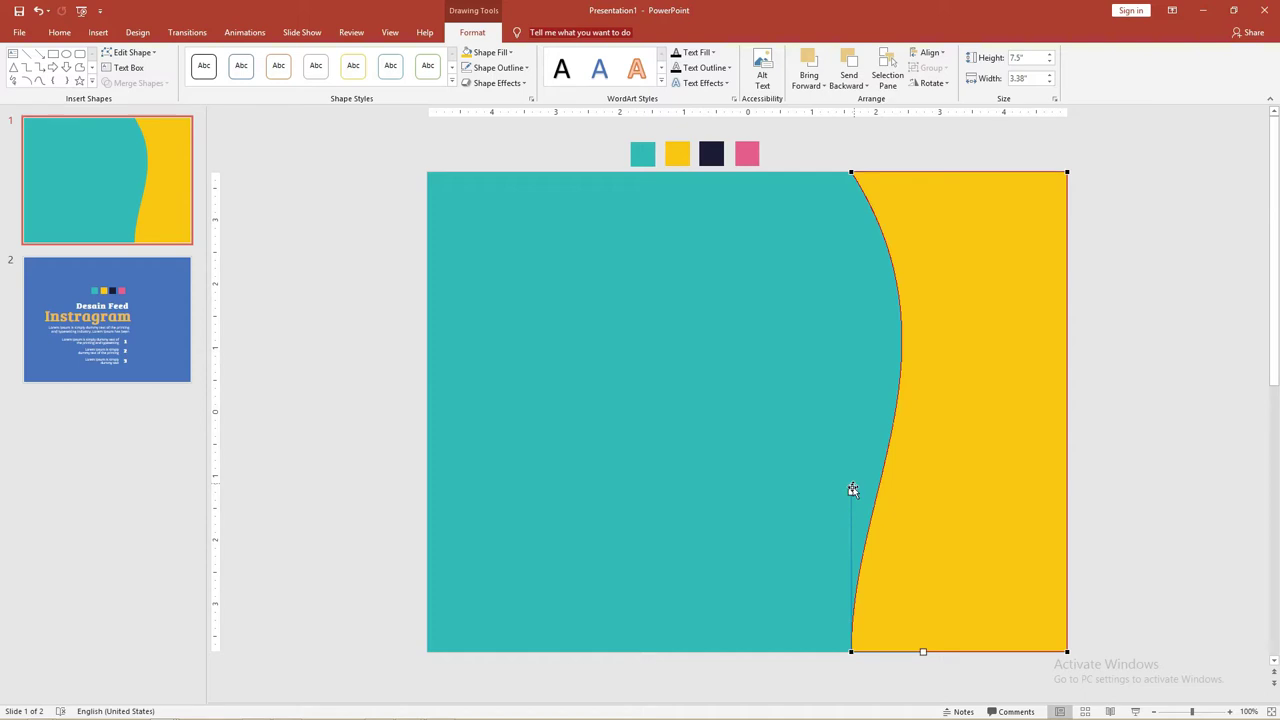
{"action": "left_click_drag", "start_coordinate": [851, 492], "coordinate": [762, 478]}
{"action": "left_click", "coordinate": [853, 171]}
{"action": "left_click_drag", "start_coordinate": [875, 218], "coordinate": [959, 359]}
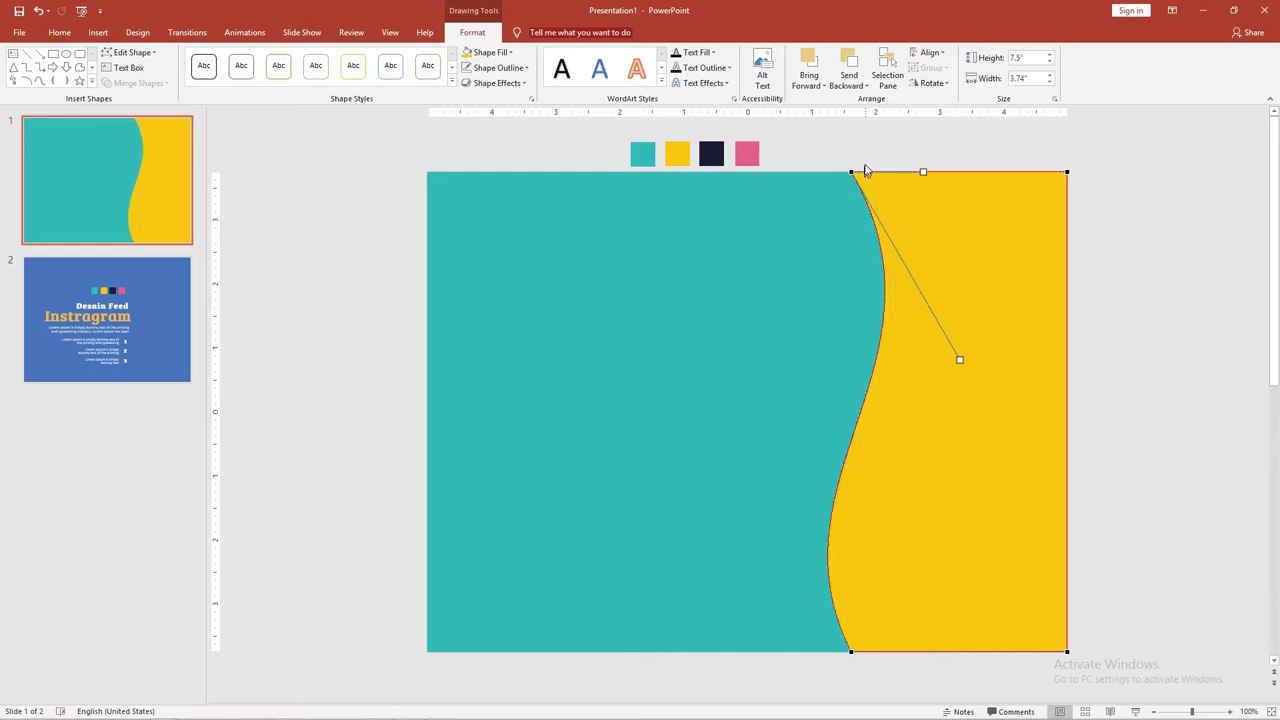
{"action": "left_click", "coordinate": [844, 136]}
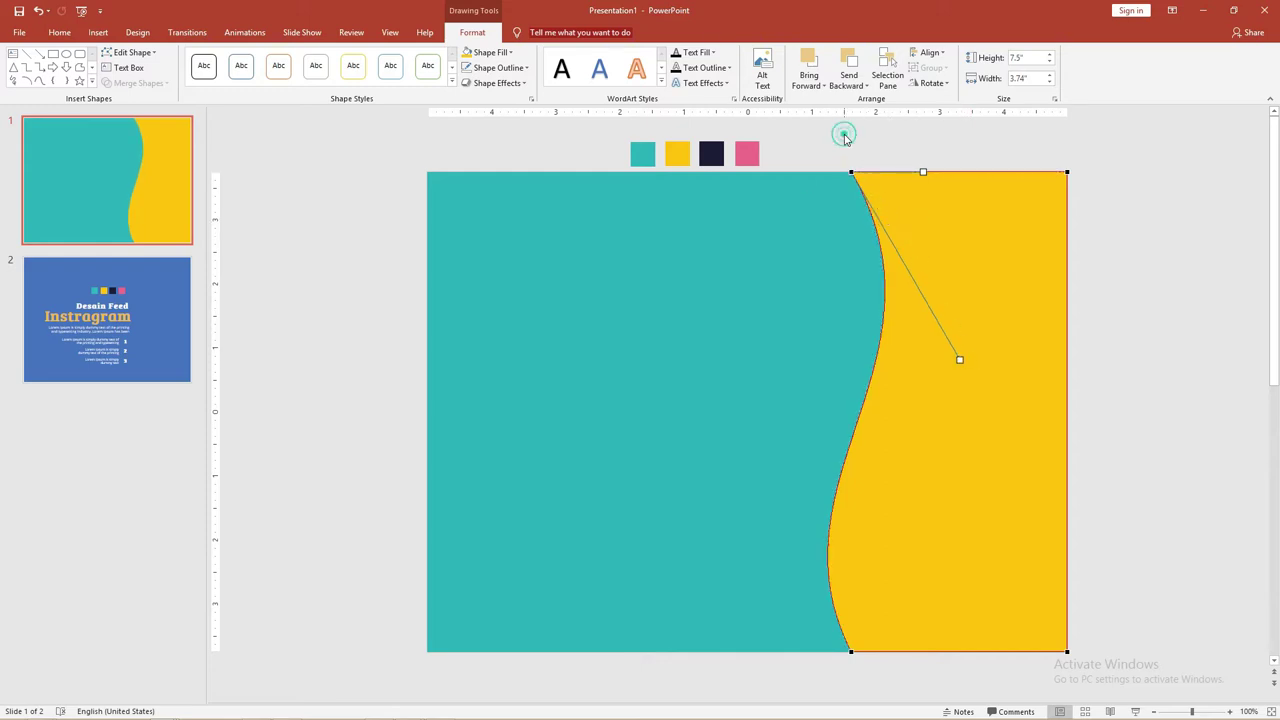
{"action": "left_click", "coordinate": [940, 253]}
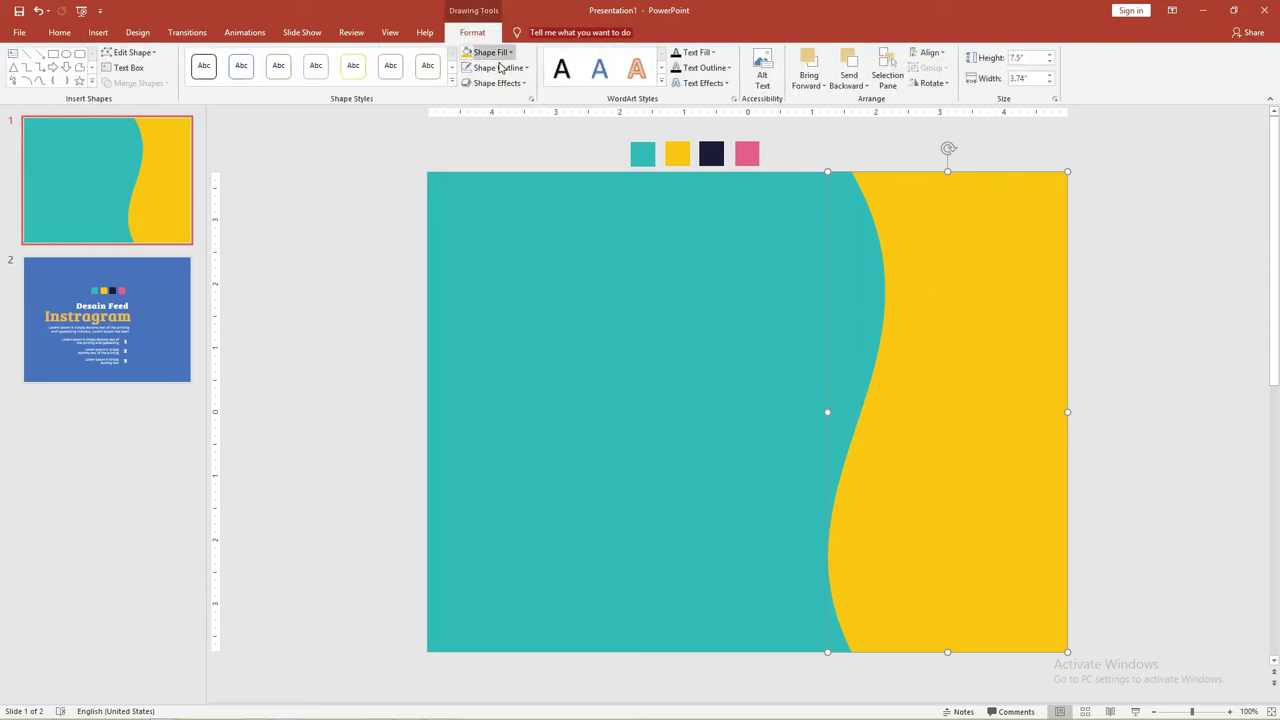
Step: Open the Format Shape pane through Shape Fill's More Gradients for the wavy yellow shape
{"action": "left_click", "coordinate": [495, 53]}
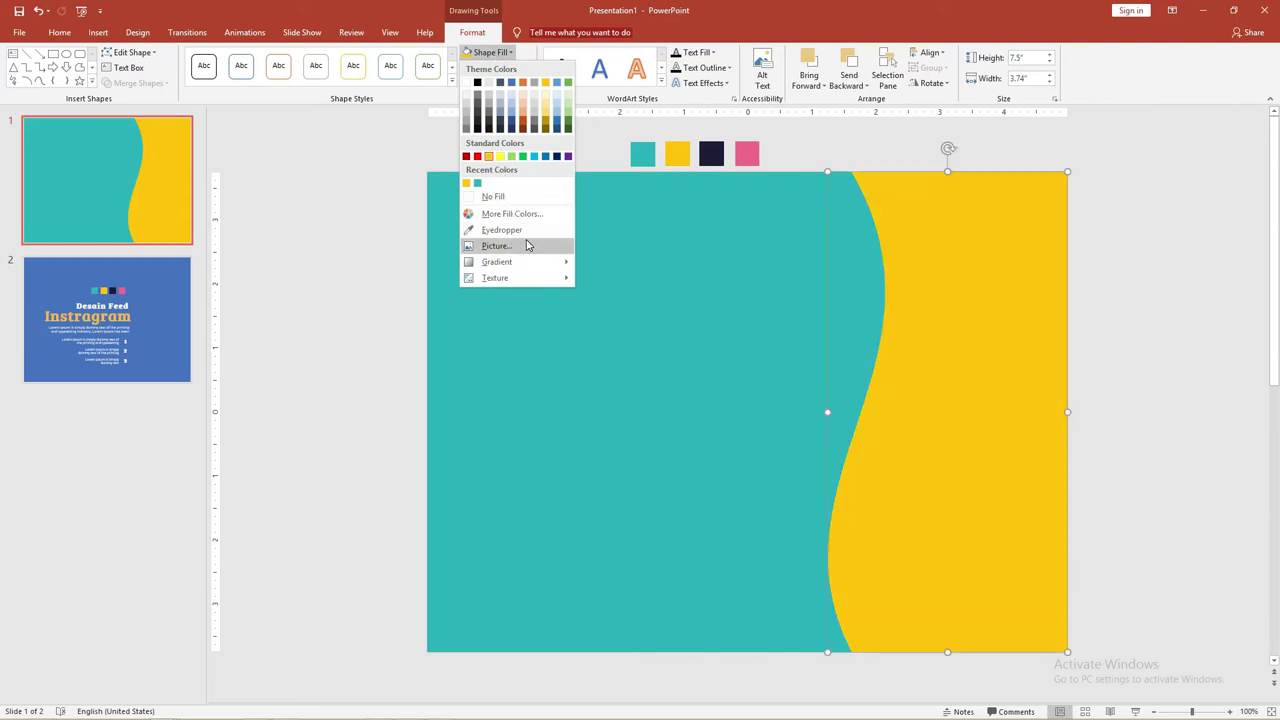
{"action": "mouse_move", "coordinate": [528, 267]}
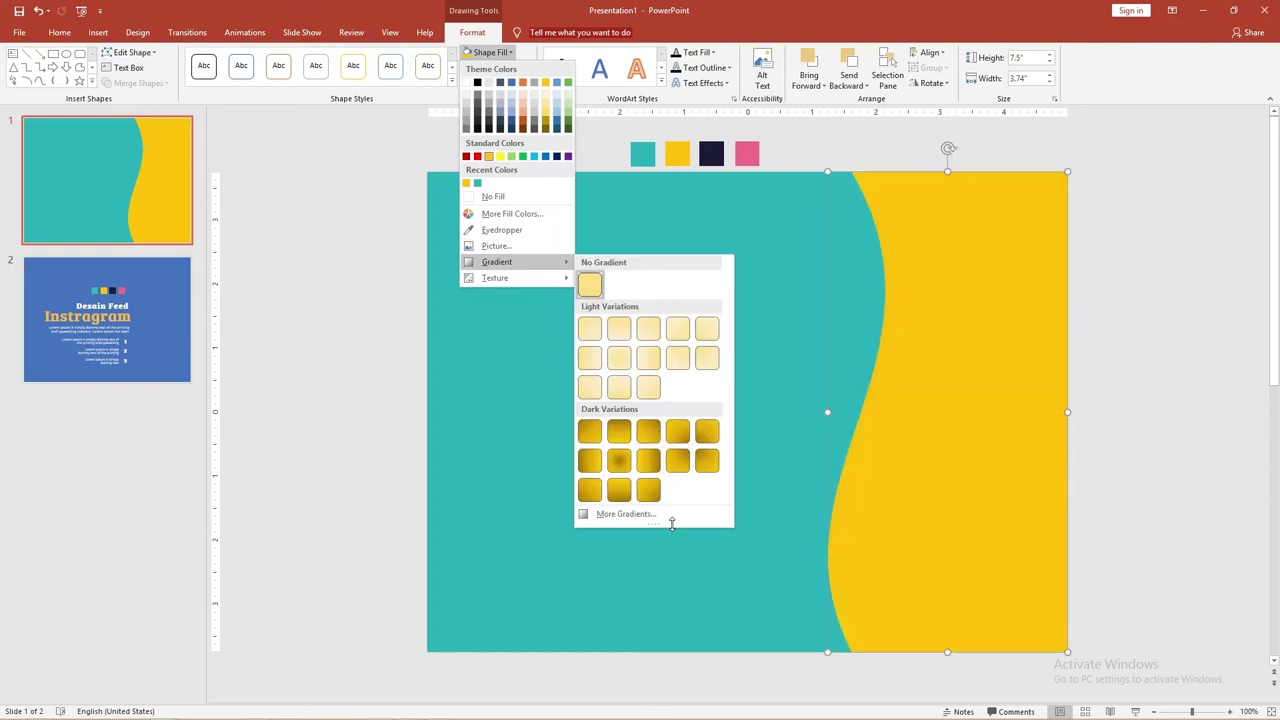
{"action": "left_click", "coordinate": [654, 517]}
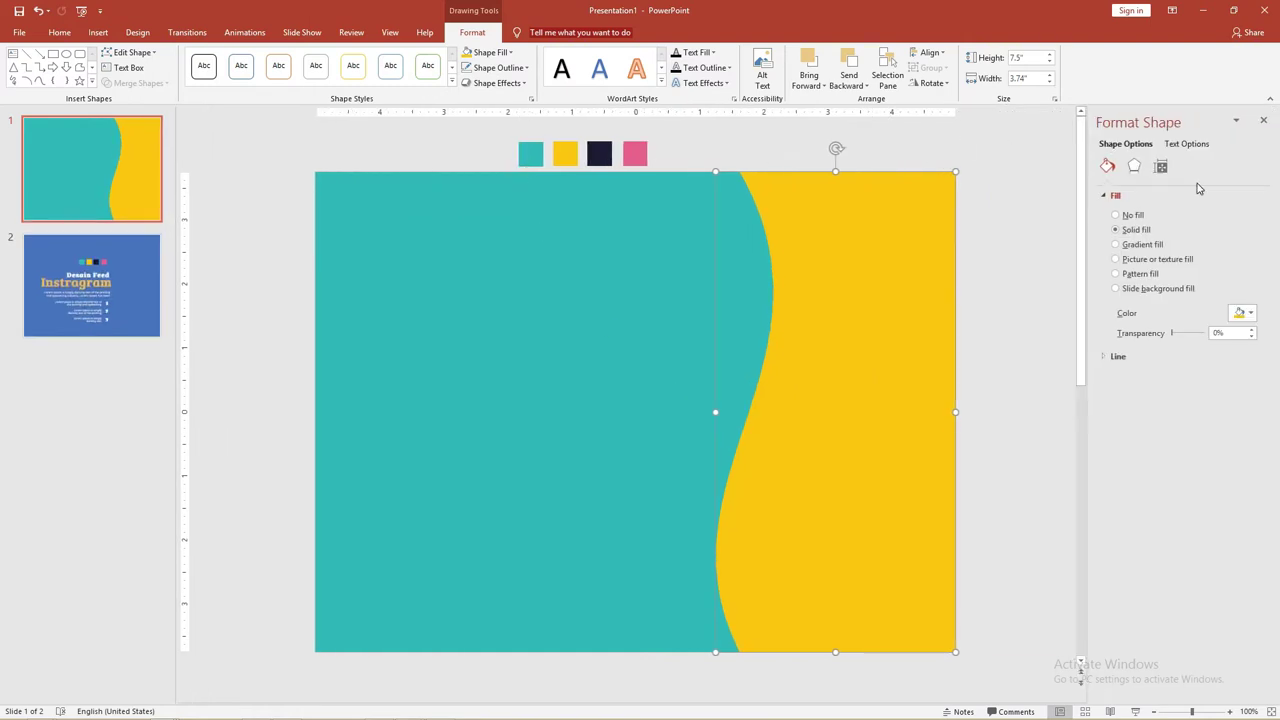
Step: Give the yellow shape an Outer Offset Left shadow with 75% transparency and 20 pt blur
{"action": "left_click", "coordinate": [1135, 170]}
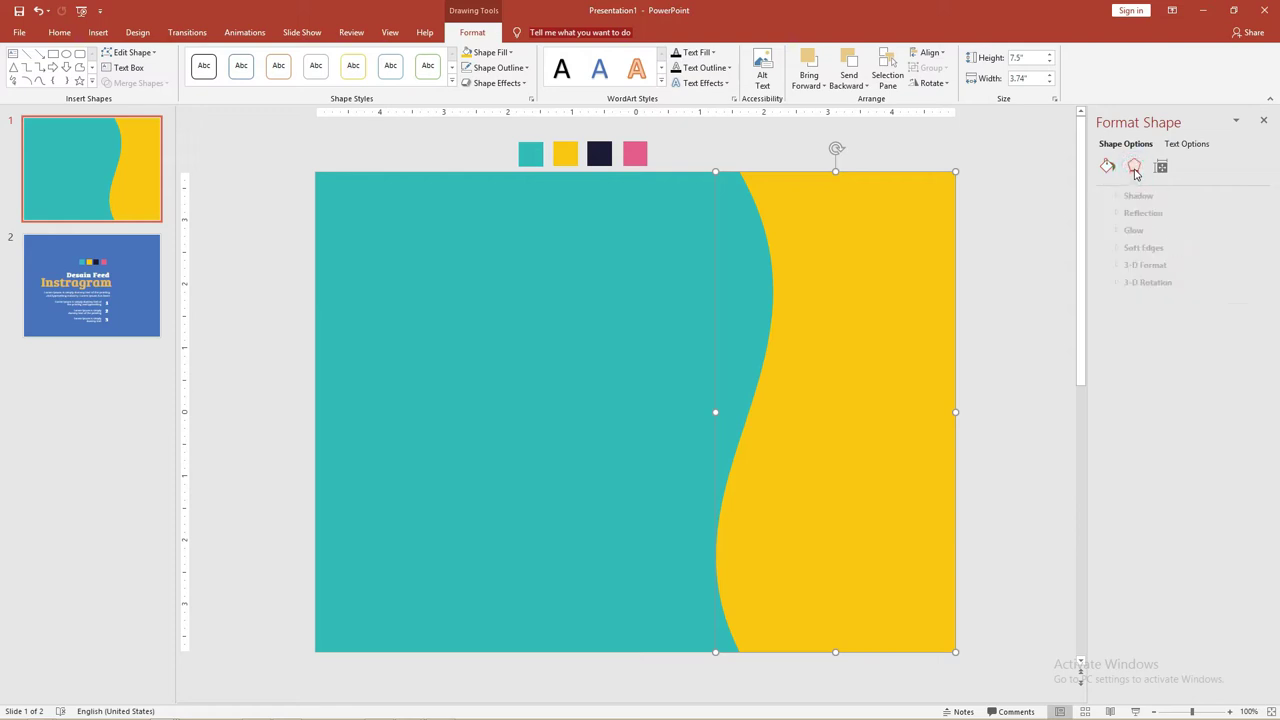
{"action": "left_click", "coordinate": [1106, 198]}
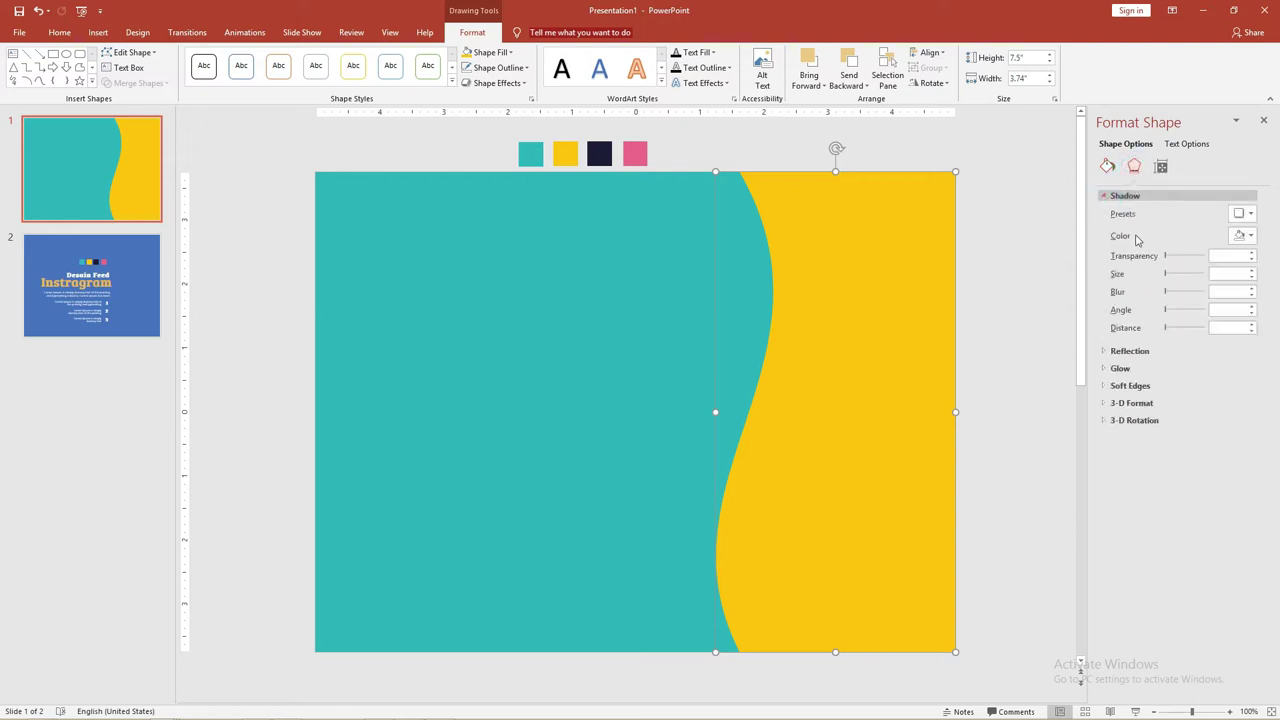
{"action": "left_click", "coordinate": [1243, 213]}
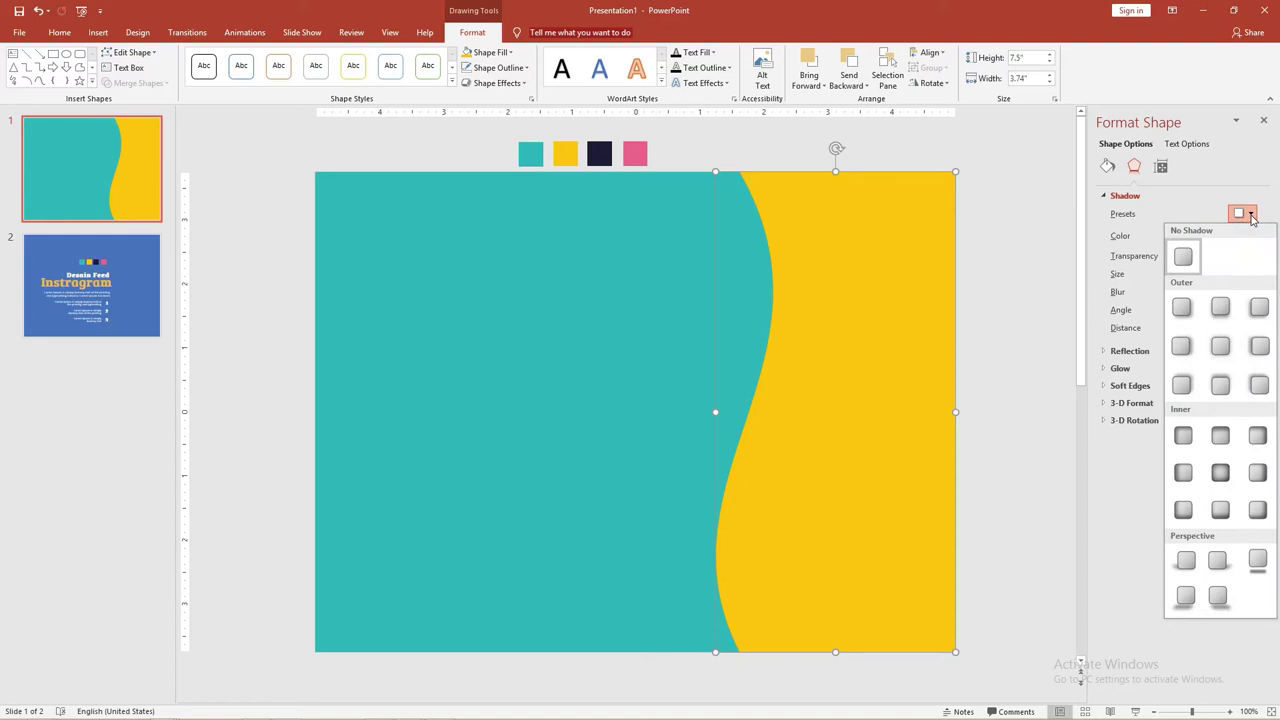
{"action": "left_click", "coordinate": [1259, 346]}
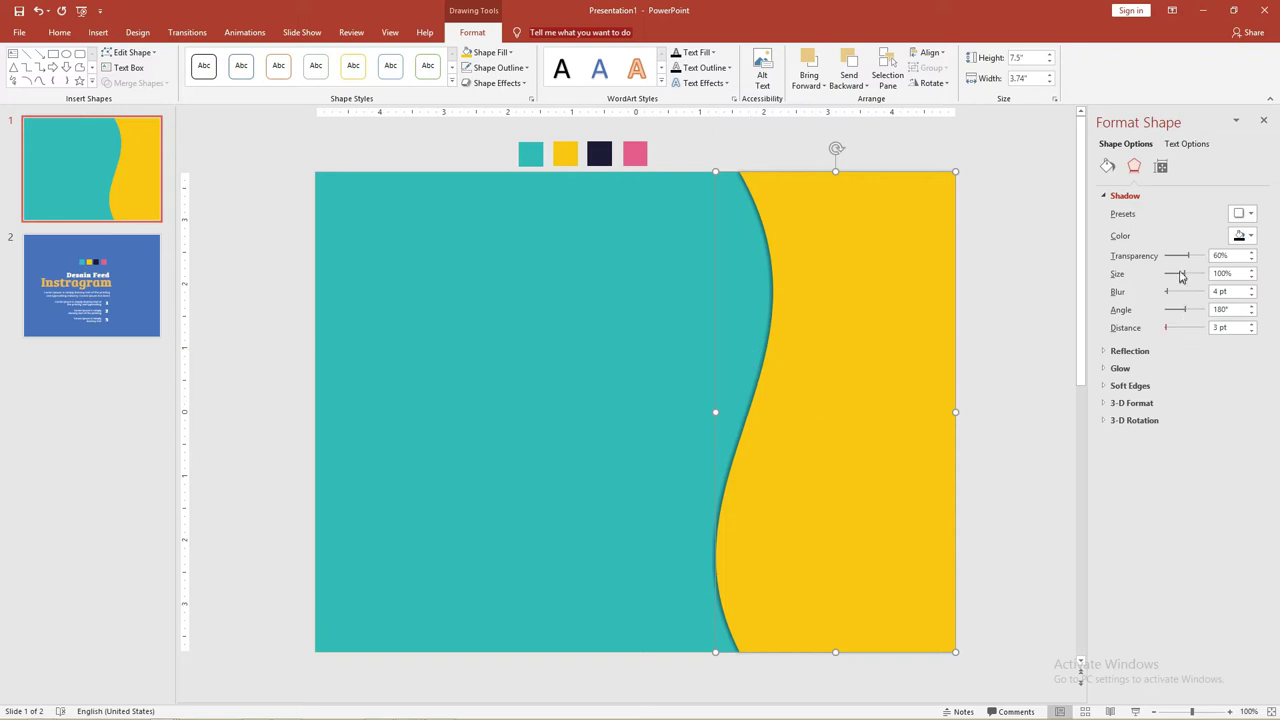
{"action": "left_click_drag", "start_coordinate": [1185, 276], "coordinate": [1189, 278]}
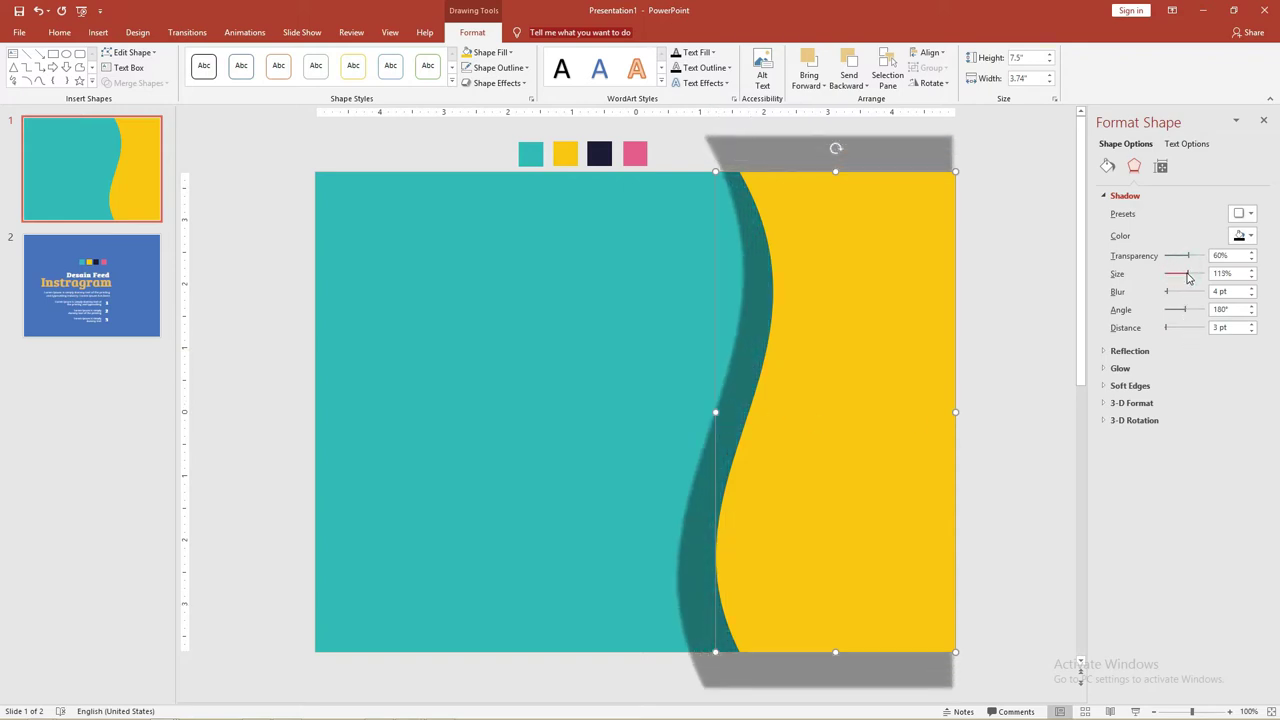
{"action": "key", "text": "ctrl+z"}
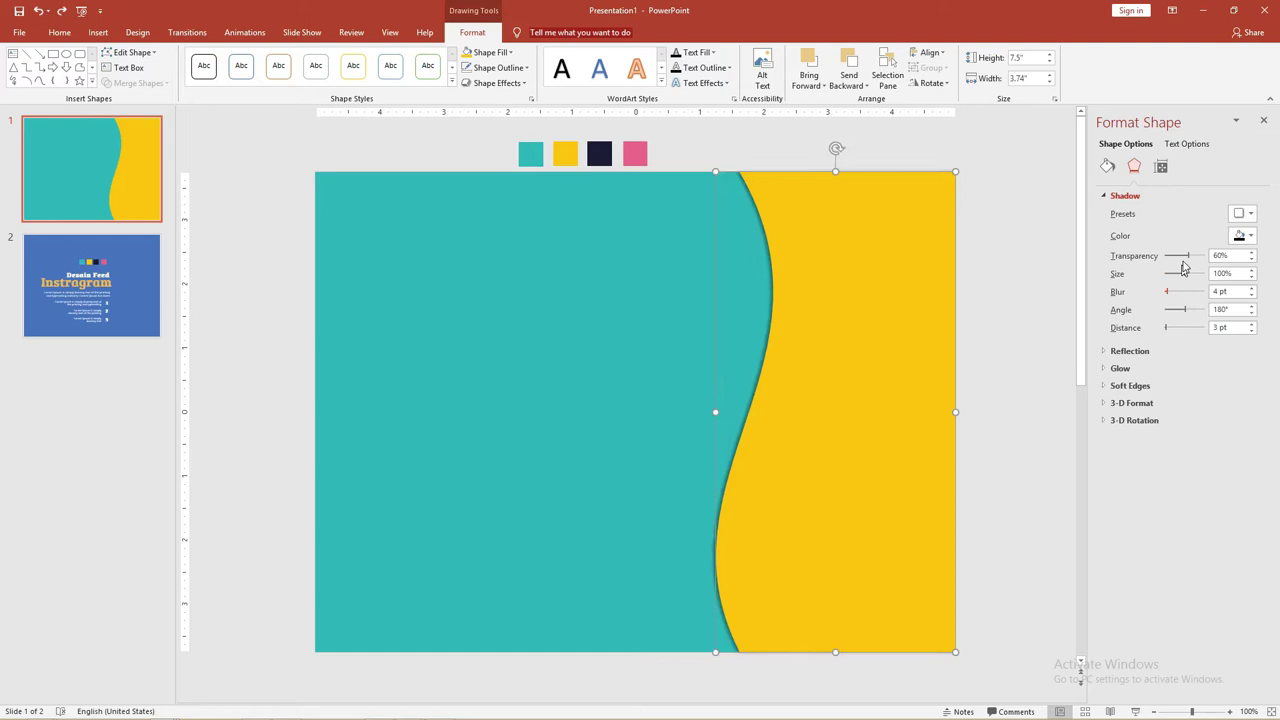
{"action": "left_click_drag", "start_coordinate": [1188, 256], "coordinate": [1181, 291]}
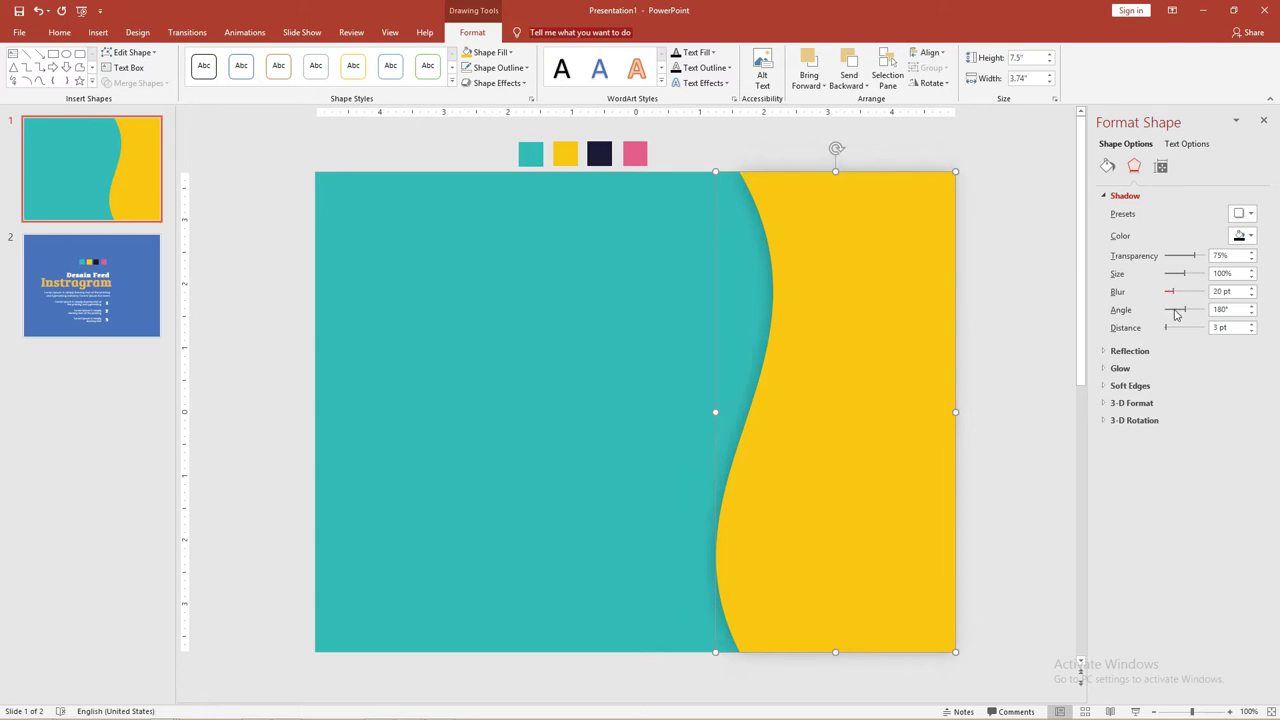
{"action": "left_click", "coordinate": [995, 193]}
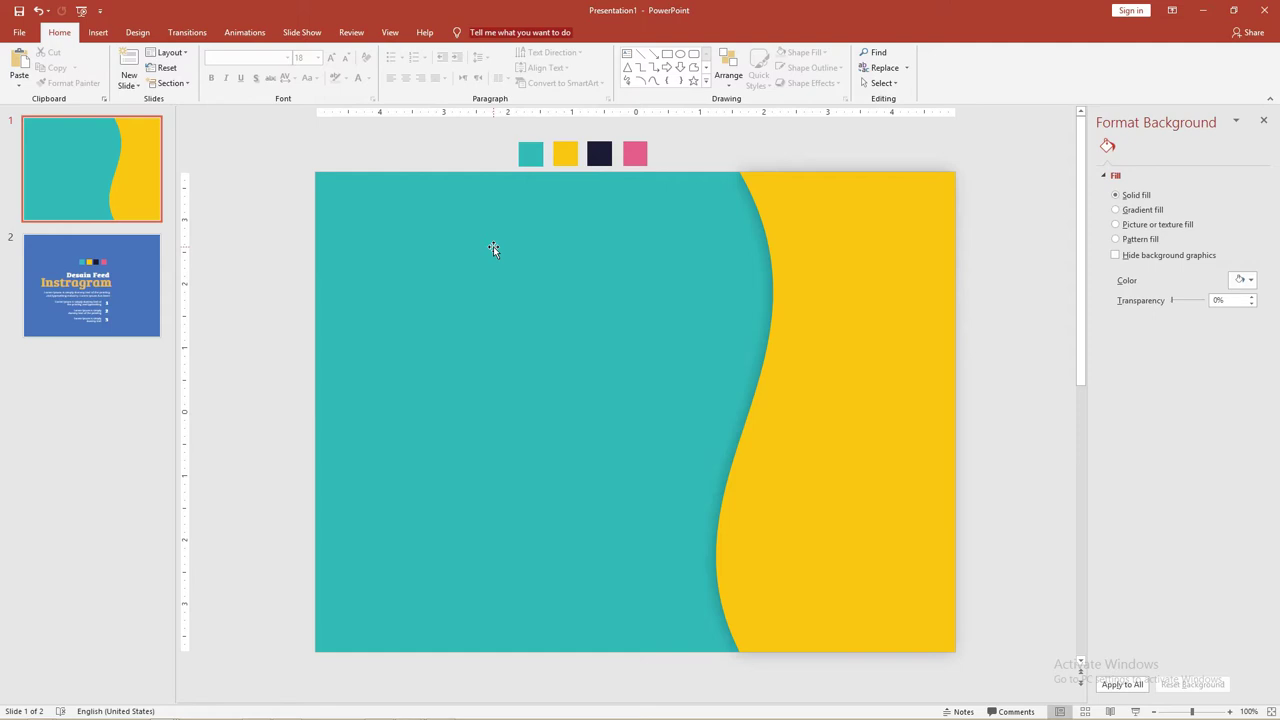
Step: Draw a small rectangle with no outline near the slide's upper left
{"action": "key", "text": "alt"}
{"action": "left_click", "coordinate": [98, 32]}
{"action": "left_click", "coordinate": [244, 75]}
{"action": "left_click", "coordinate": [274, 110]}
{"action": "mouse_move", "coordinate": [398, 259]}
{"action": "left_mouse_down"}
{"action": "mouse_move", "coordinate": [467, 292]}
{"action": "mouse_move", "coordinate": [457, 265]}
{"action": "left_mouse_up"}
{"action": "left_click", "coordinate": [498, 67]}
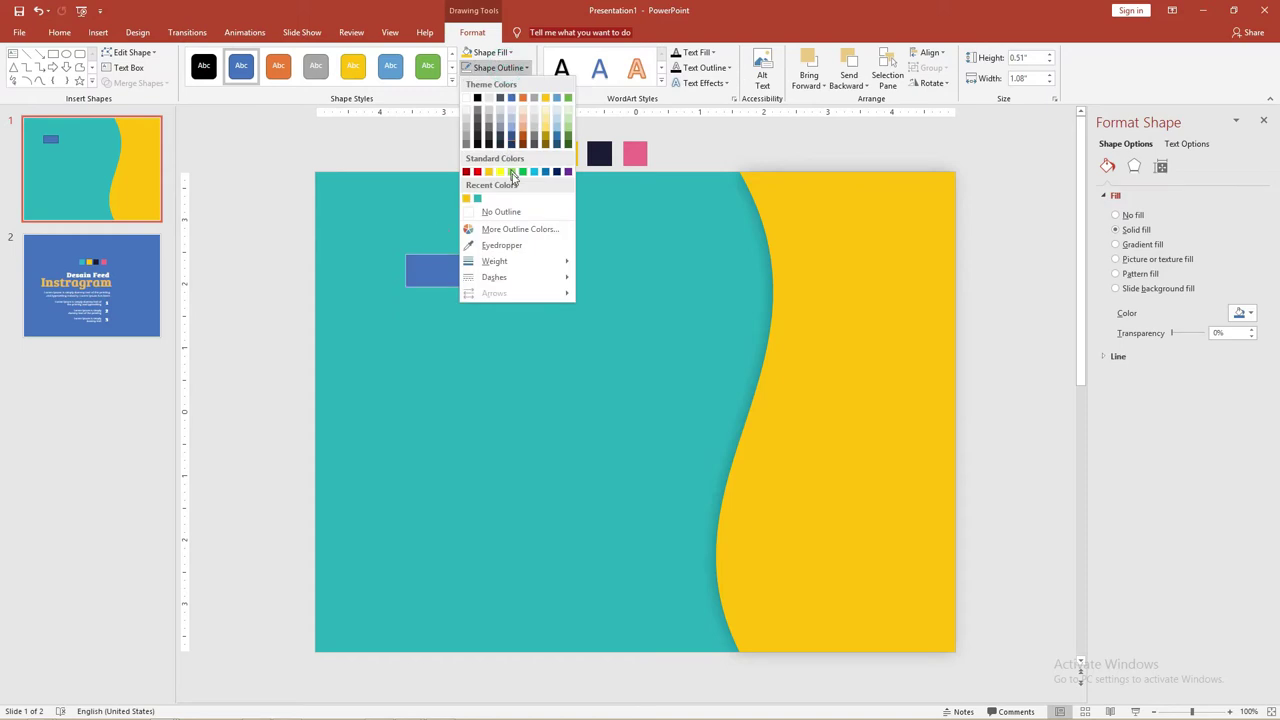
{"action": "left_click", "coordinate": [514, 210]}
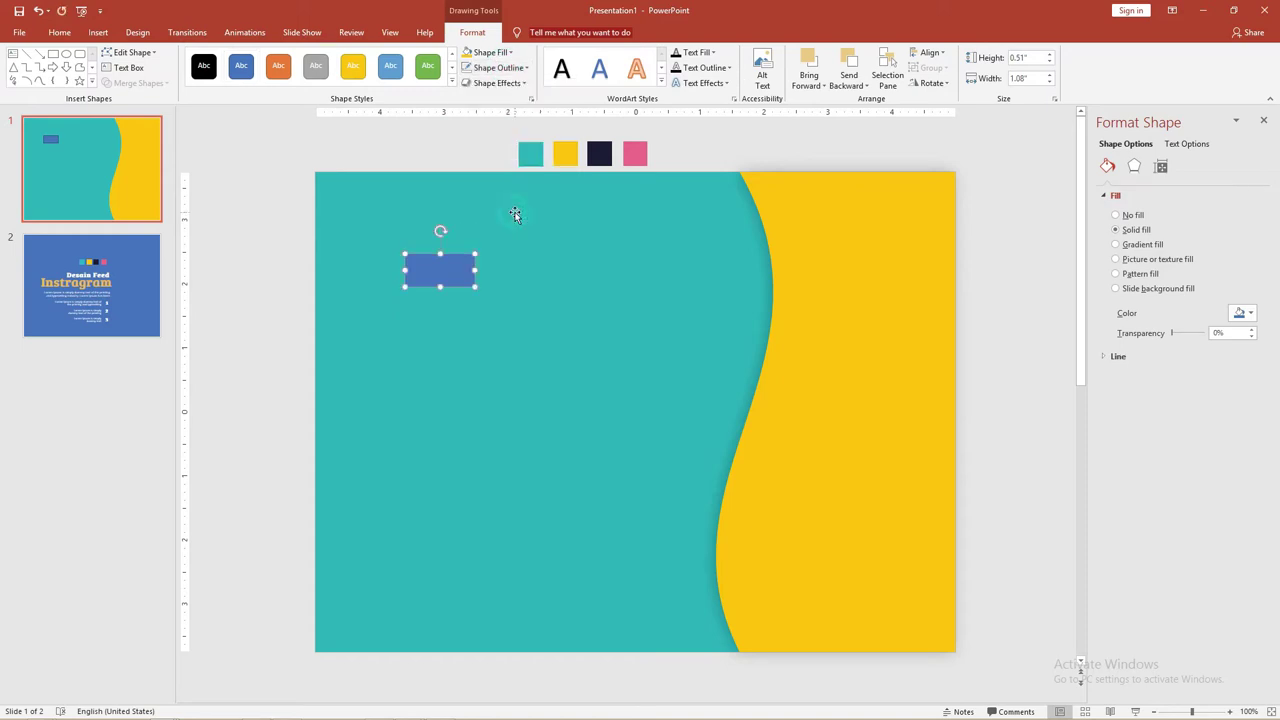
Step: In Edit Points, notch the left edge and delete the top-right corner to slant the right side
{"action": "left_click", "coordinate": [134, 55]}
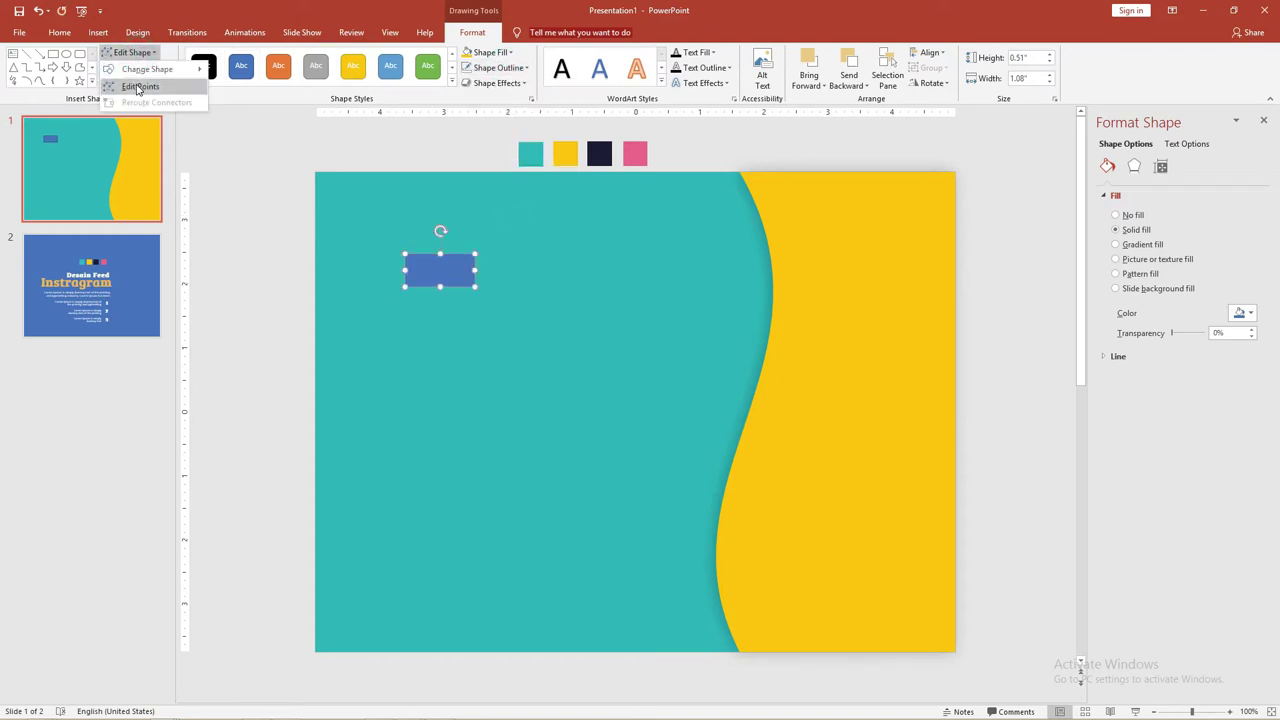
{"action": "left_click", "coordinate": [138, 88]}
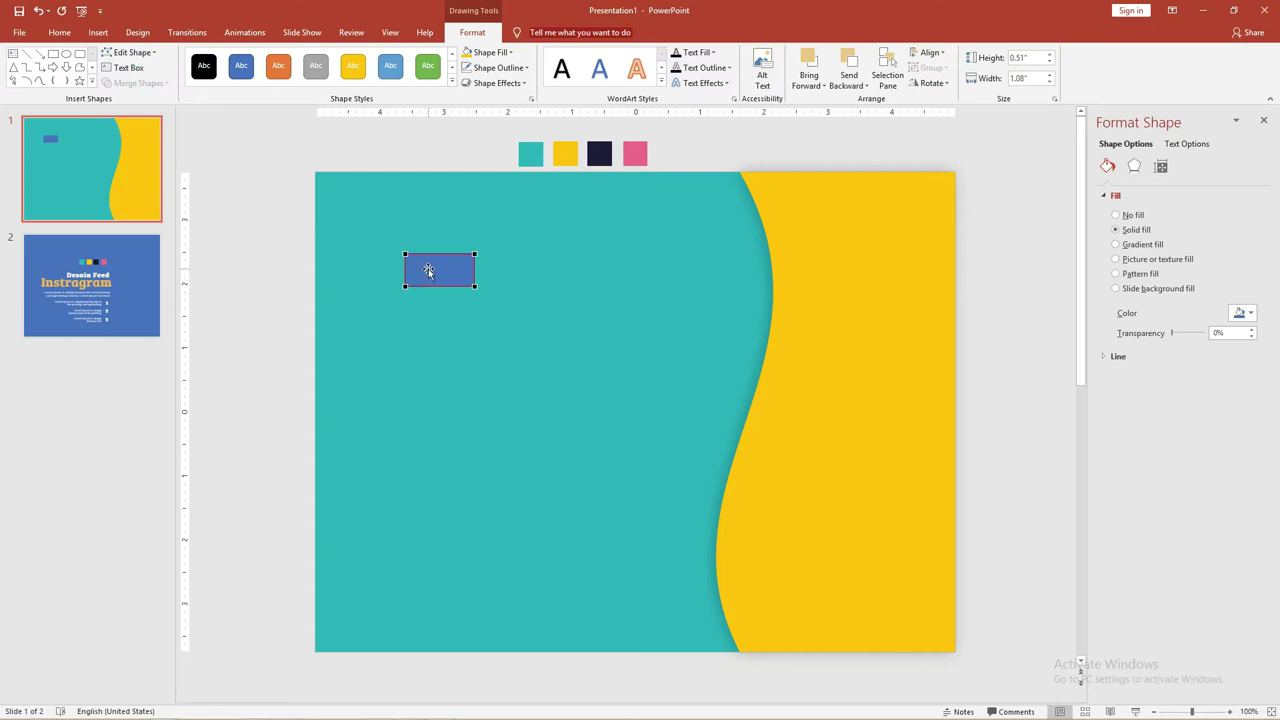
{"action": "scroll", "coordinate": [428, 268], "scroll_direction": "up", "scroll_amount": 2}
{"action": "scroll", "coordinate": [430, 272], "scroll_direction": "up", "scroll_amount": 5}
{"action": "scroll", "coordinate": [431, 274], "scroll_direction": "up", "scroll_amount": 2}
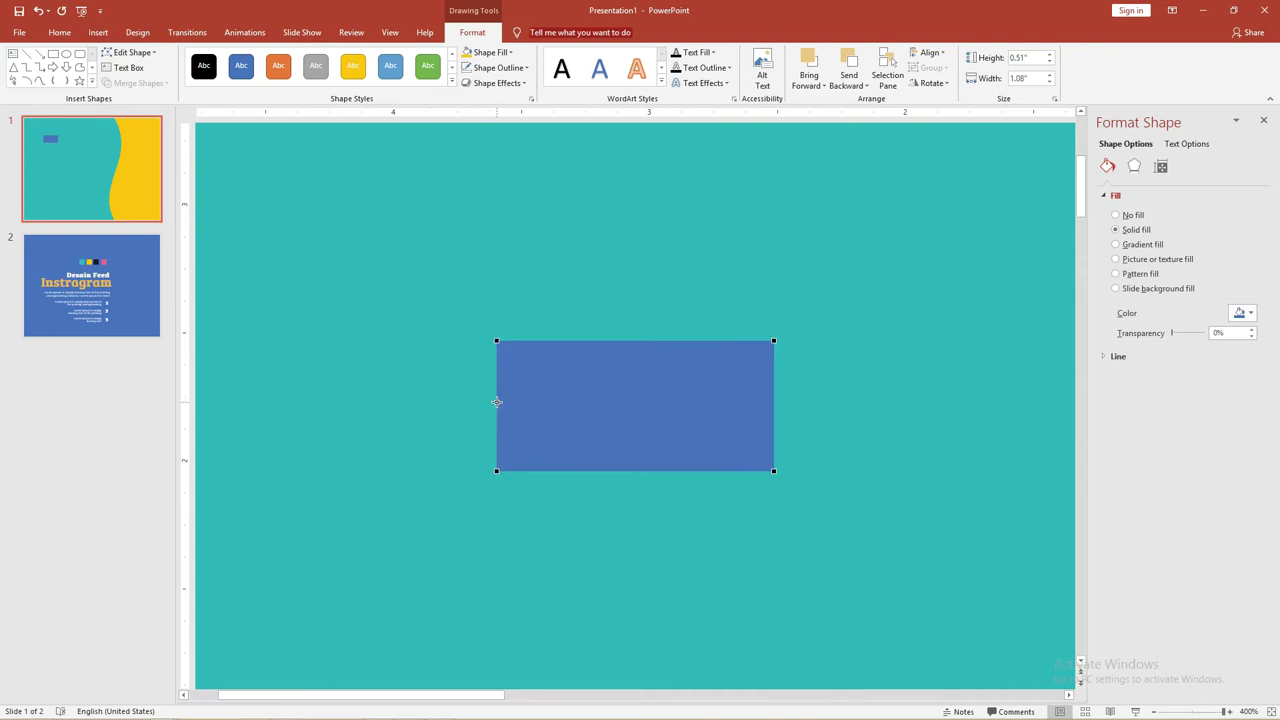
{"action": "left_click_drag", "start_coordinate": [496, 402], "coordinate": [543, 396]}
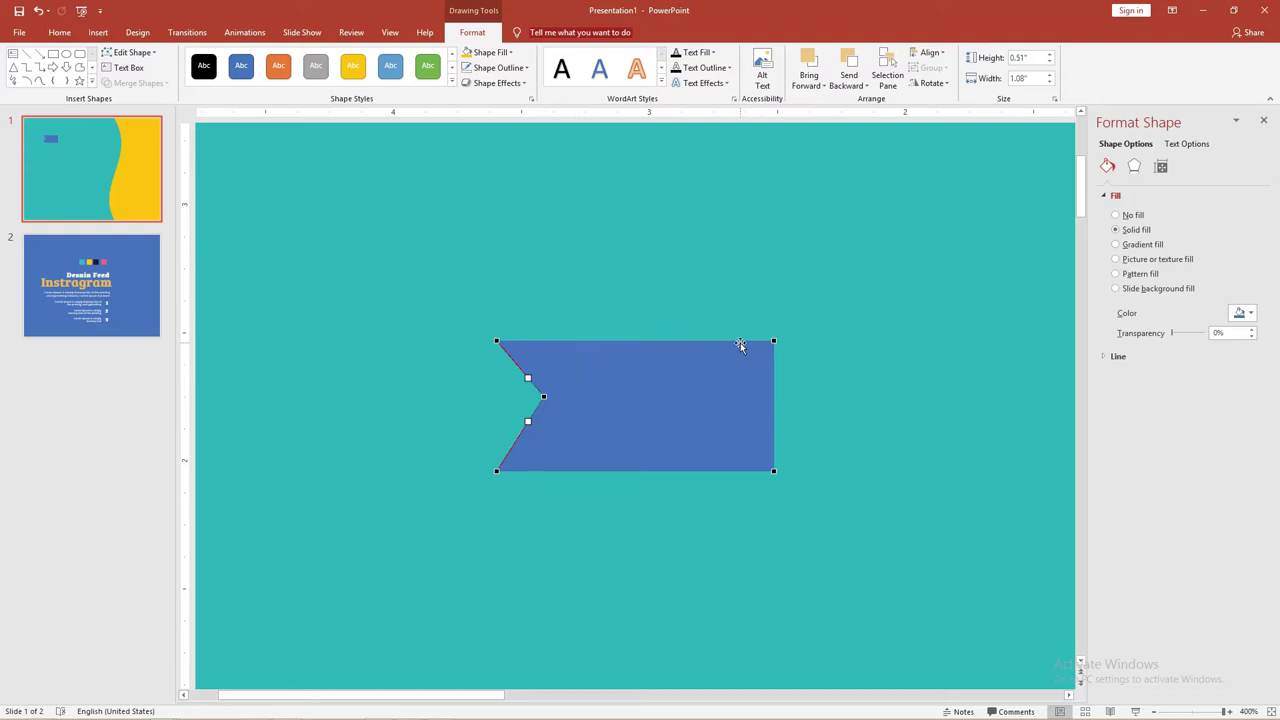
{"action": "key", "text": "alt"}
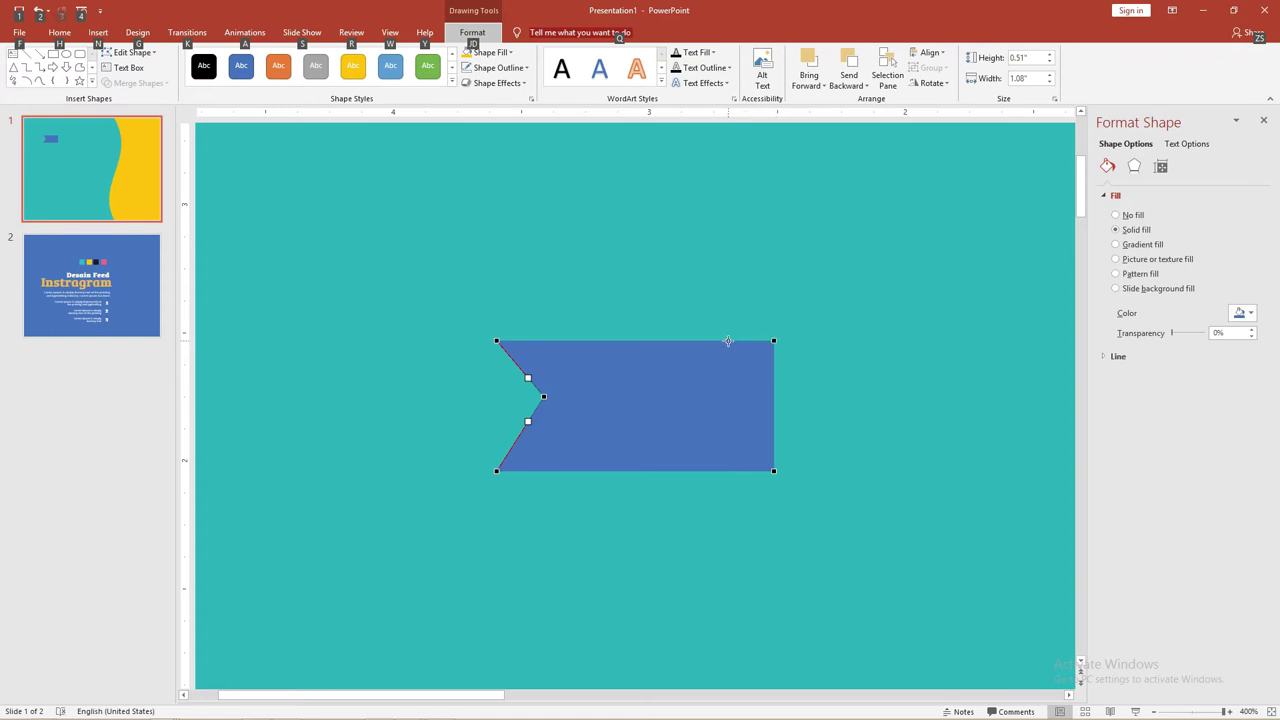
{"action": "left_click", "coordinate": [728, 341], "text": "ctrl"}
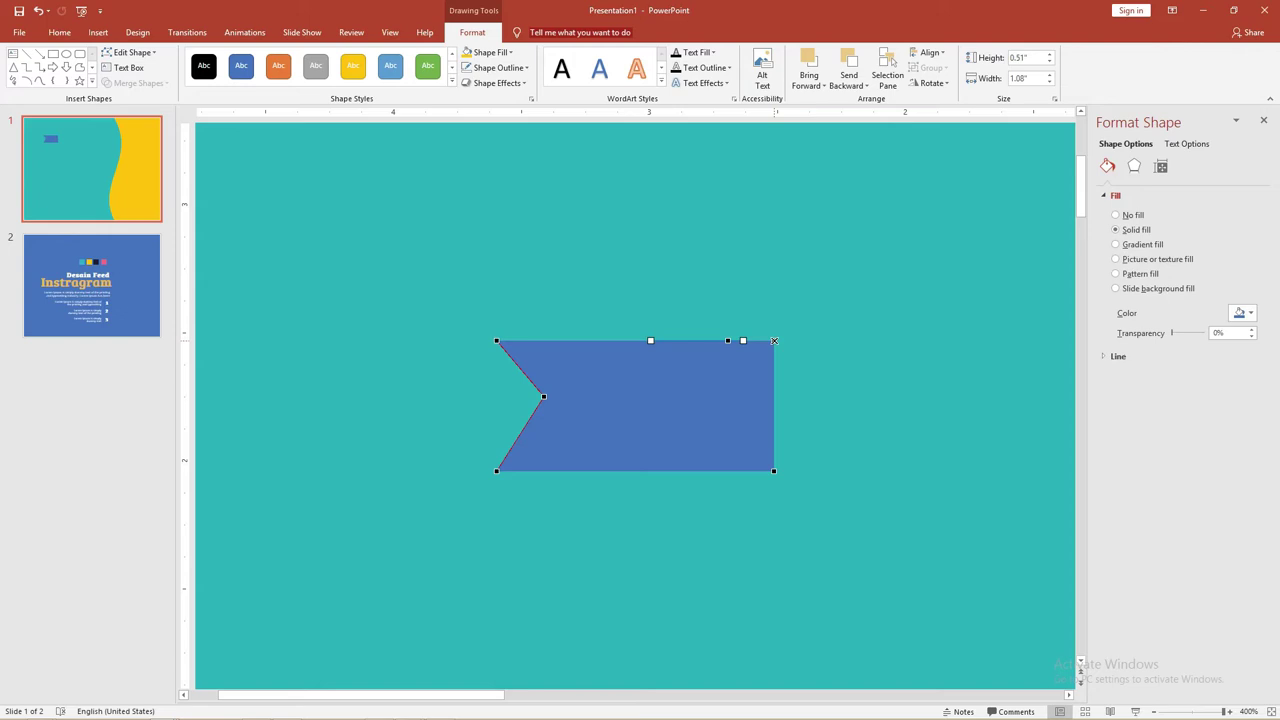
{"action": "left_click", "coordinate": [774, 341], "text": "ctrl"}
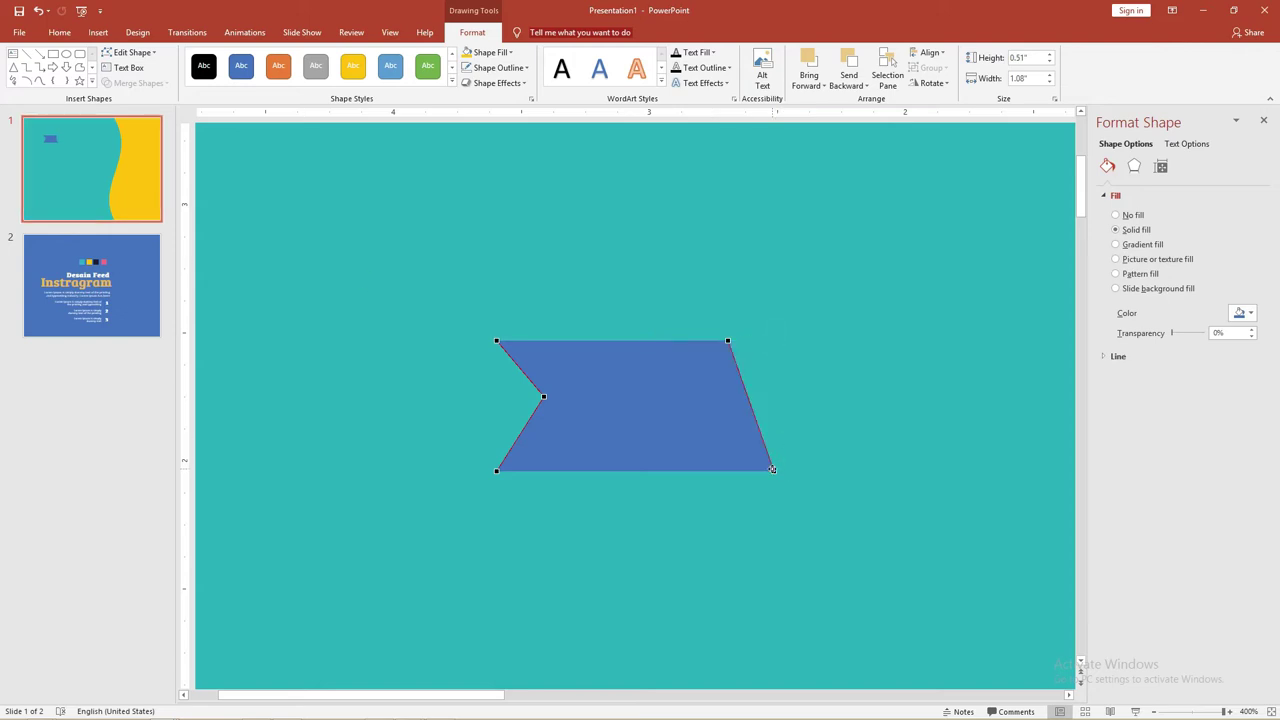
{"action": "left_click", "coordinate": [774, 470]}
{"action": "left_click_drag", "start_coordinate": [756, 469], "coordinate": [756, 469]}
{"action": "key", "text": "ctrl+z"}
Step: Fine-tune the bottom-right corner so the shape is 0.51" tall and 1.06" wide
{"action": "key", "text": "ctrl+Left"}
{"action": "key", "text": "ctrl+Left"}
{"action": "key", "text": "ctrl+Left"}
{"action": "key", "text": "ctrl+Left"}
{"action": "key", "text": "ctrl+Left"}
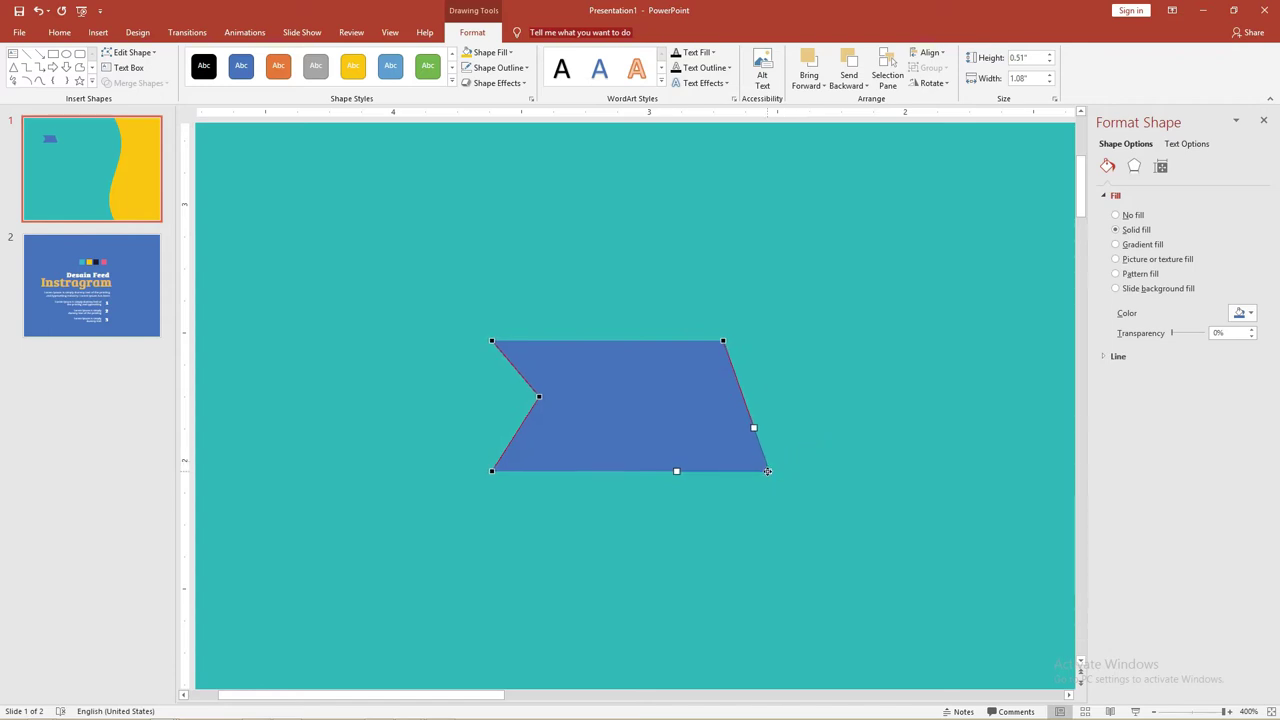
{"action": "key", "text": "ctrl+Left"}
{"action": "key", "text": "Left"}
{"action": "key", "text": "Left"}
{"action": "key", "text": "Left"}
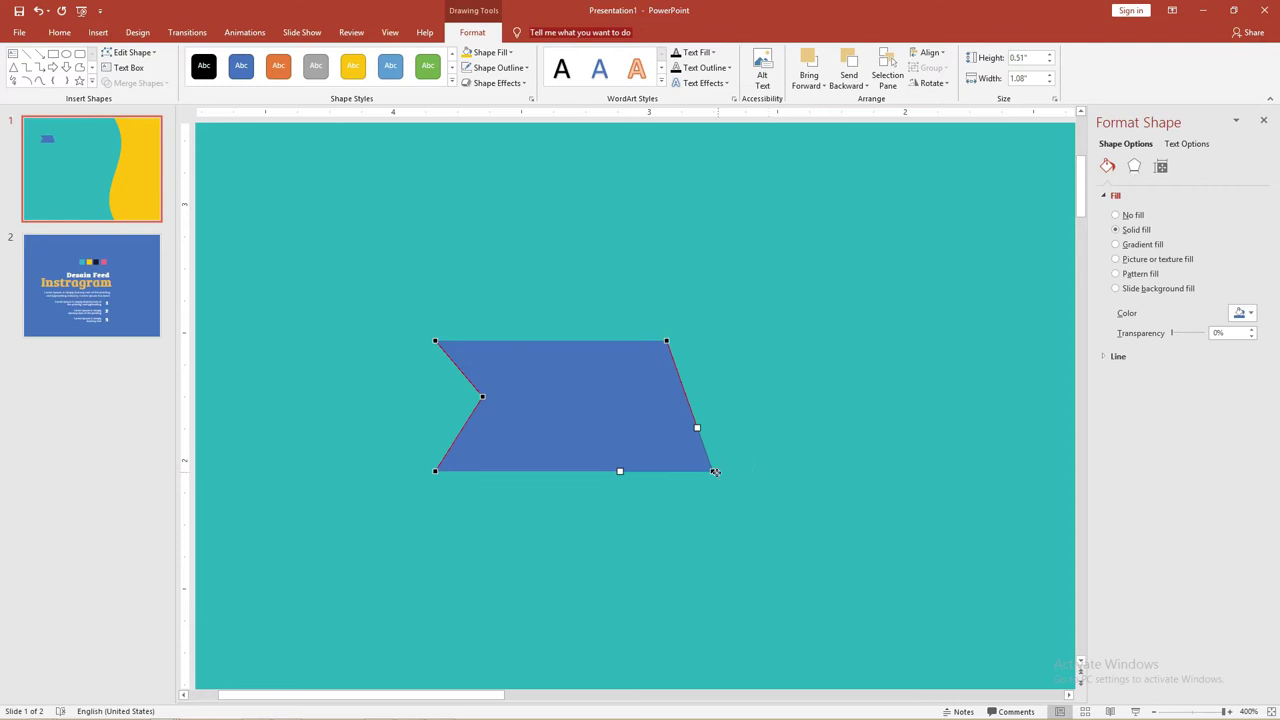
{"action": "left_click_drag", "start_coordinate": [712, 470], "coordinate": [706, 470]}
{"action": "left_click", "coordinate": [732, 425]}
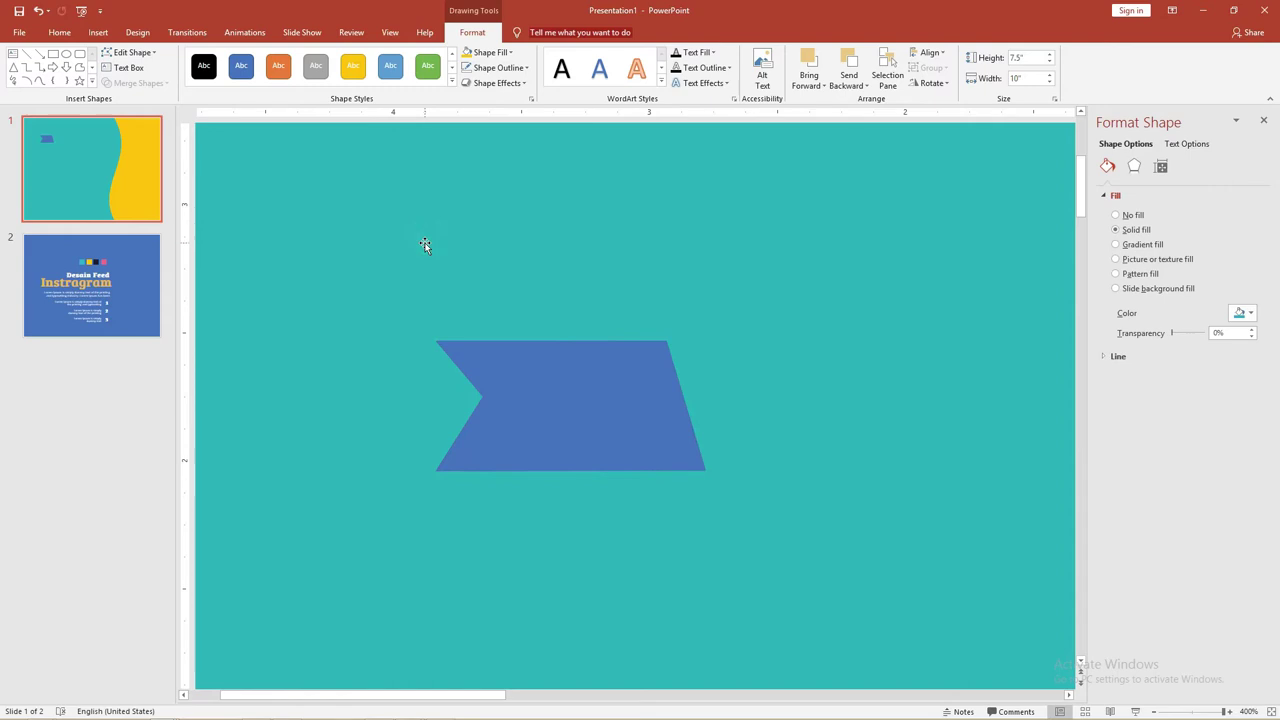
{"action": "scroll", "coordinate": [460, 297], "scroll_direction": "down", "scroll_amount": 1}
{"action": "scroll", "coordinate": [460, 297], "scroll_direction": "down", "scroll_amount": 5, "text": "ctrl"}
{"action": "scroll", "coordinate": [463, 299], "scroll_direction": "down", "scroll_amount": 2, "text": "ctrl"}
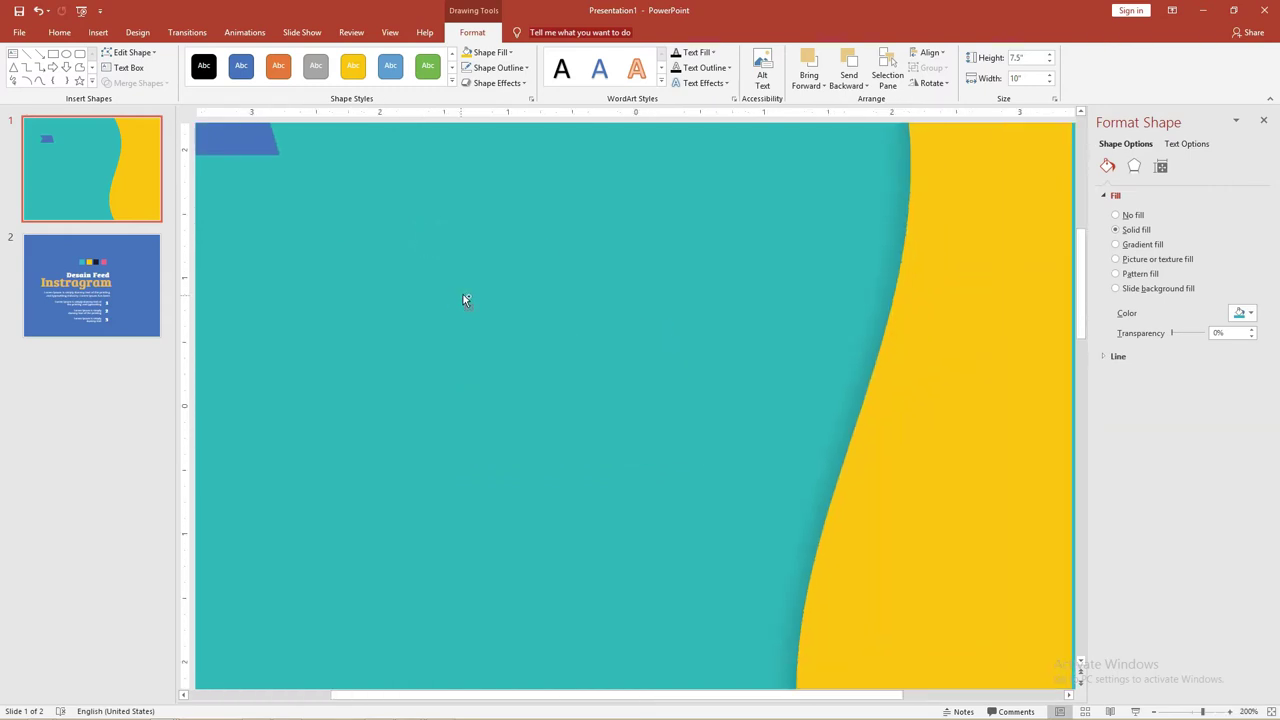
{"action": "scroll", "coordinate": [373, 258], "scroll_direction": "down", "scroll_amount": 3, "text": "ctrl"}
{"action": "left_click", "coordinate": [419, 269]}
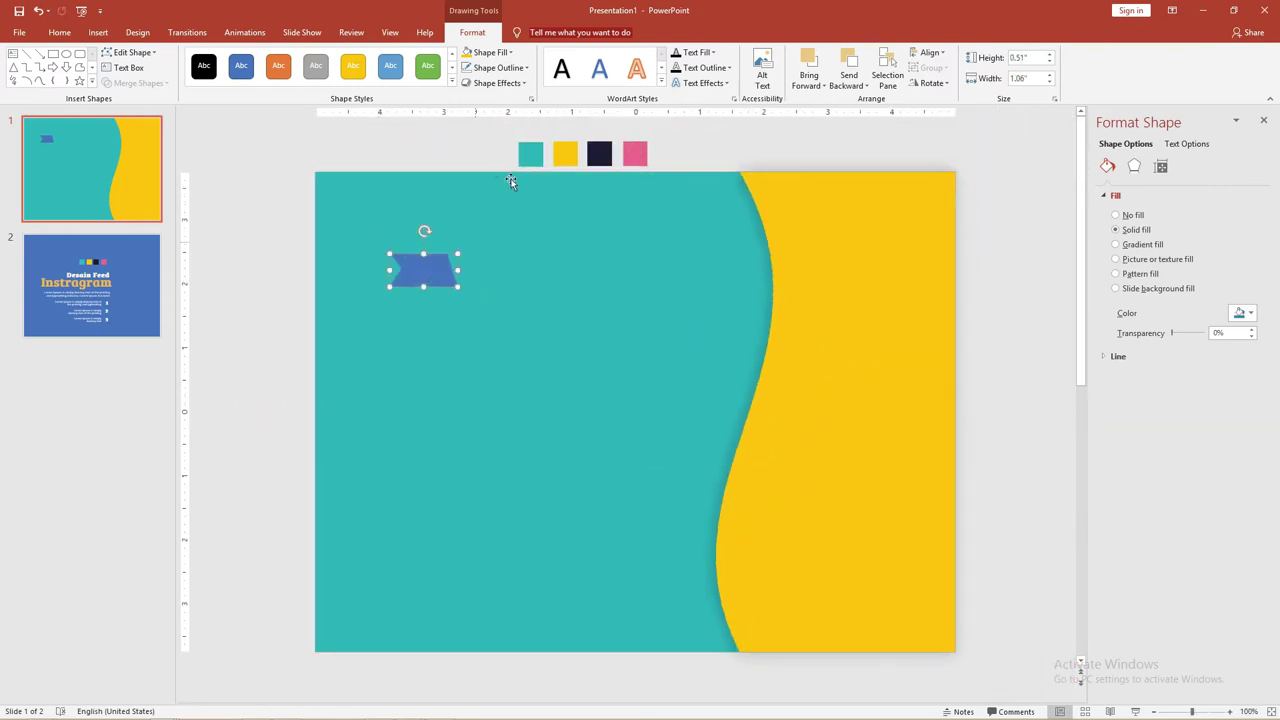
Step: Fill the ribbon end with the navy swatch colour using the eyedropper
{"action": "left_click", "coordinate": [489, 52]}
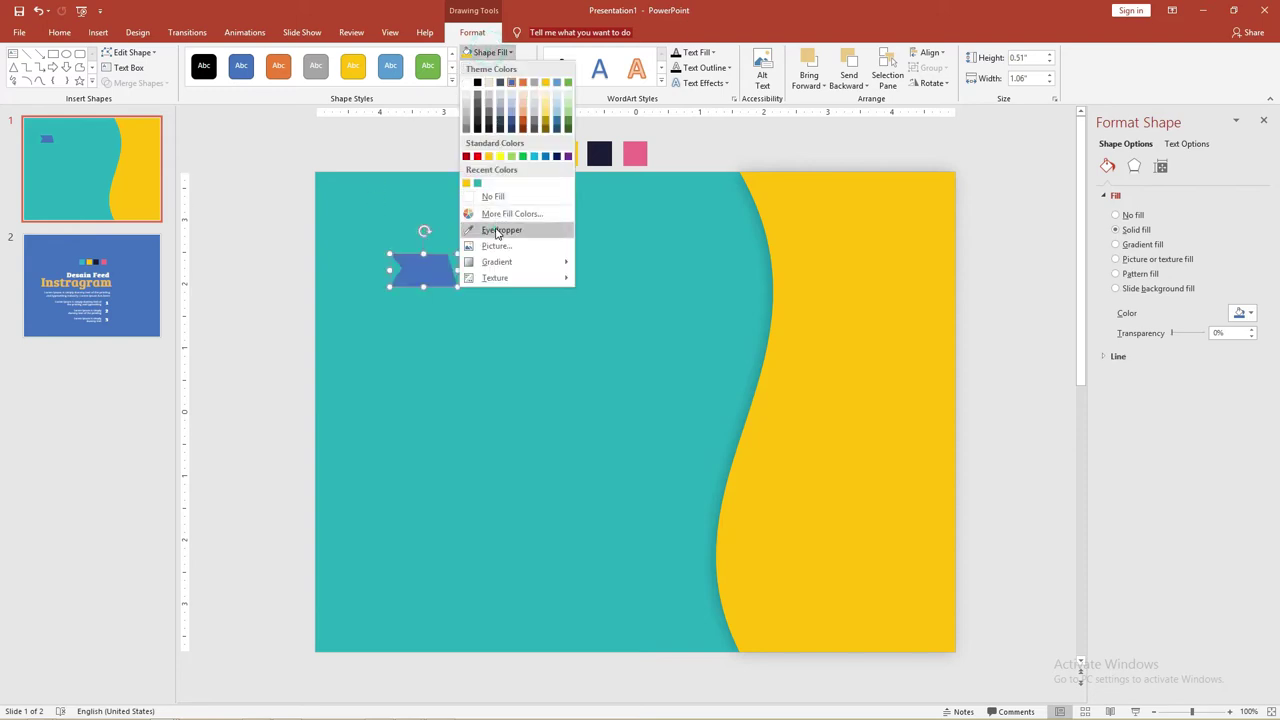
{"action": "left_click", "coordinate": [500, 229]}
{"action": "left_click", "coordinate": [599, 155]}
{"action": "left_click", "coordinate": [387, 151]}
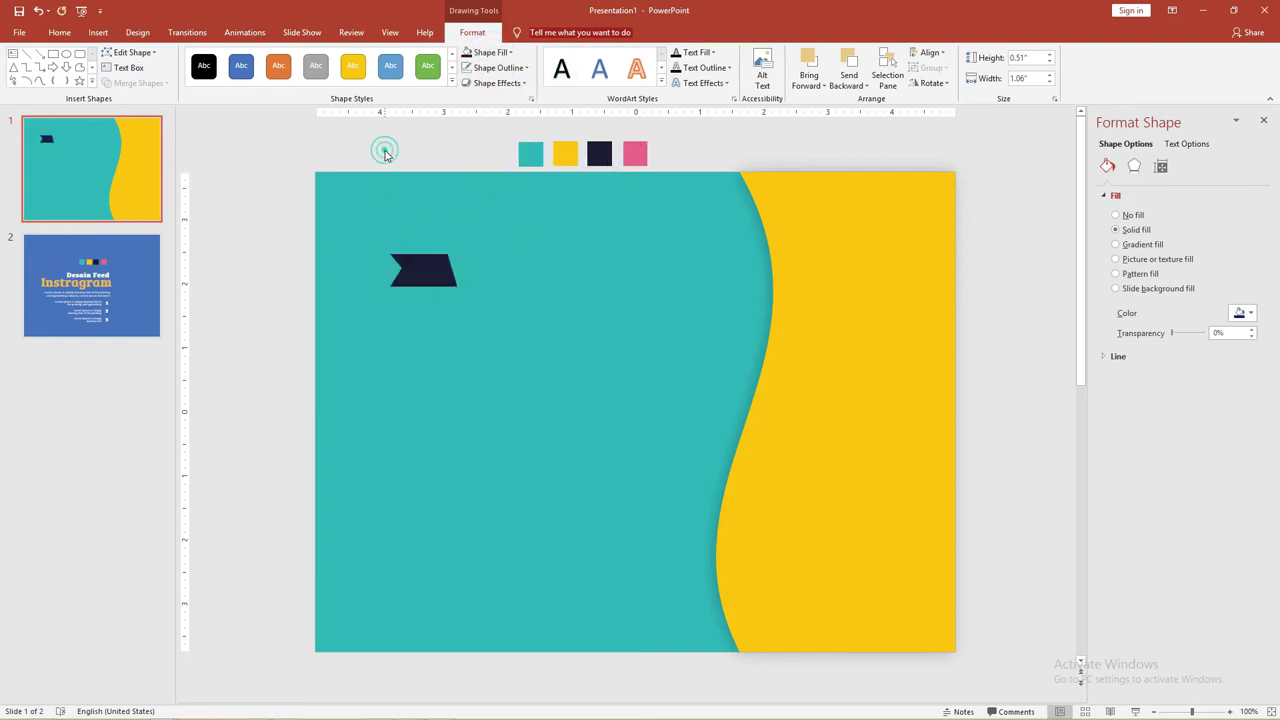
{"action": "left_click", "coordinate": [422, 270]}
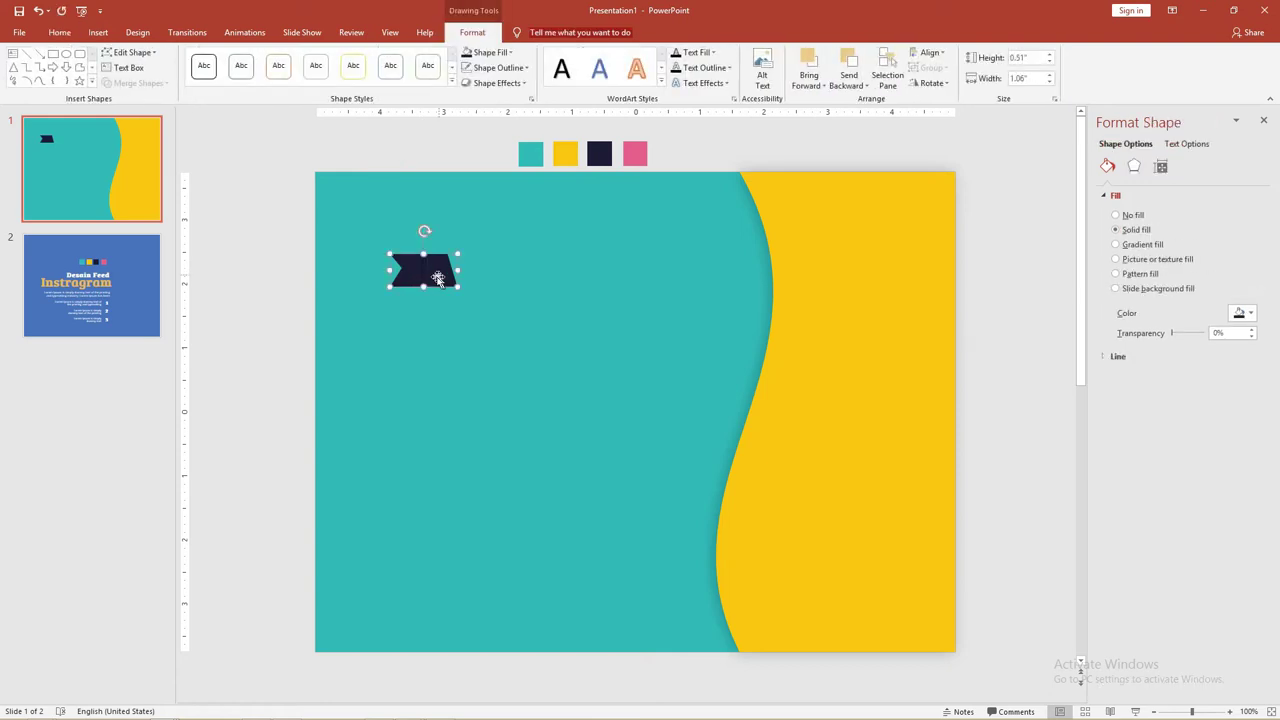
Step: Copy the navy shape lower right, flip it horizontally, and overlap it with the original
{"action": "left_click_drag", "start_coordinate": [424, 272], "coordinate": [494, 304]}
{"action": "left_click", "coordinate": [936, 84]}
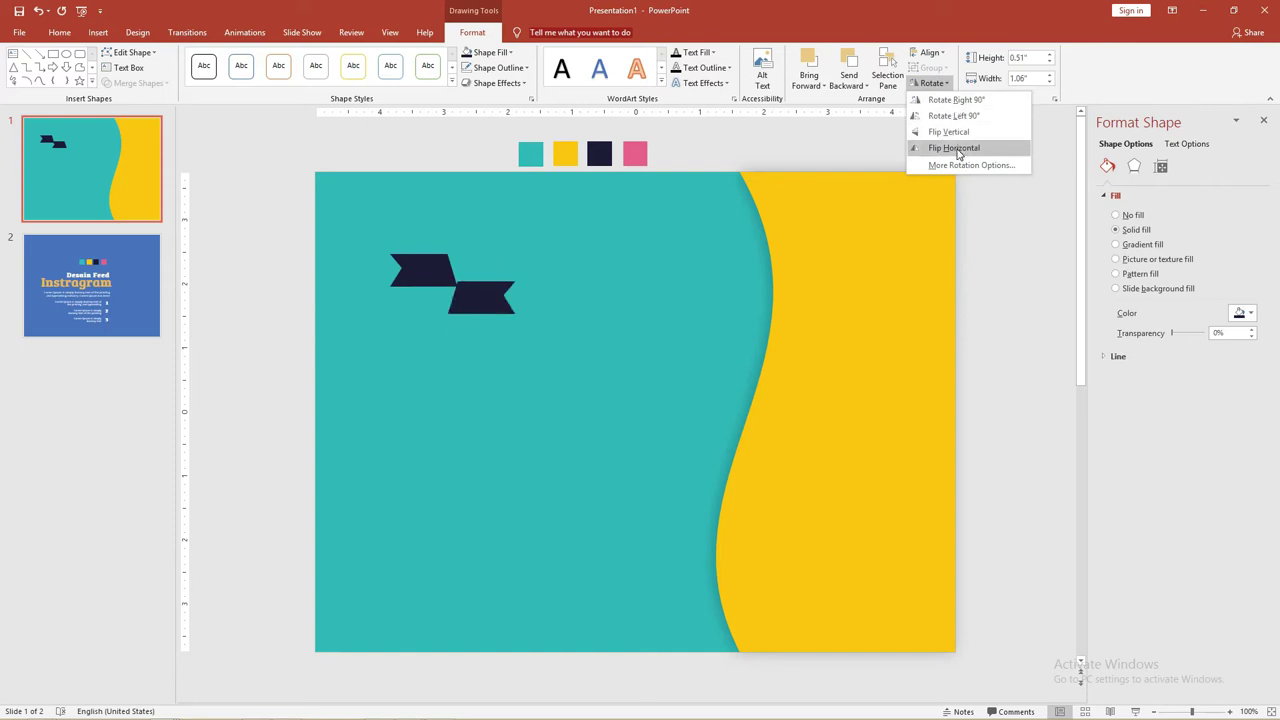
{"action": "left_click", "coordinate": [957, 152]}
{"action": "left_click_drag", "start_coordinate": [476, 287], "coordinate": [457, 291]}
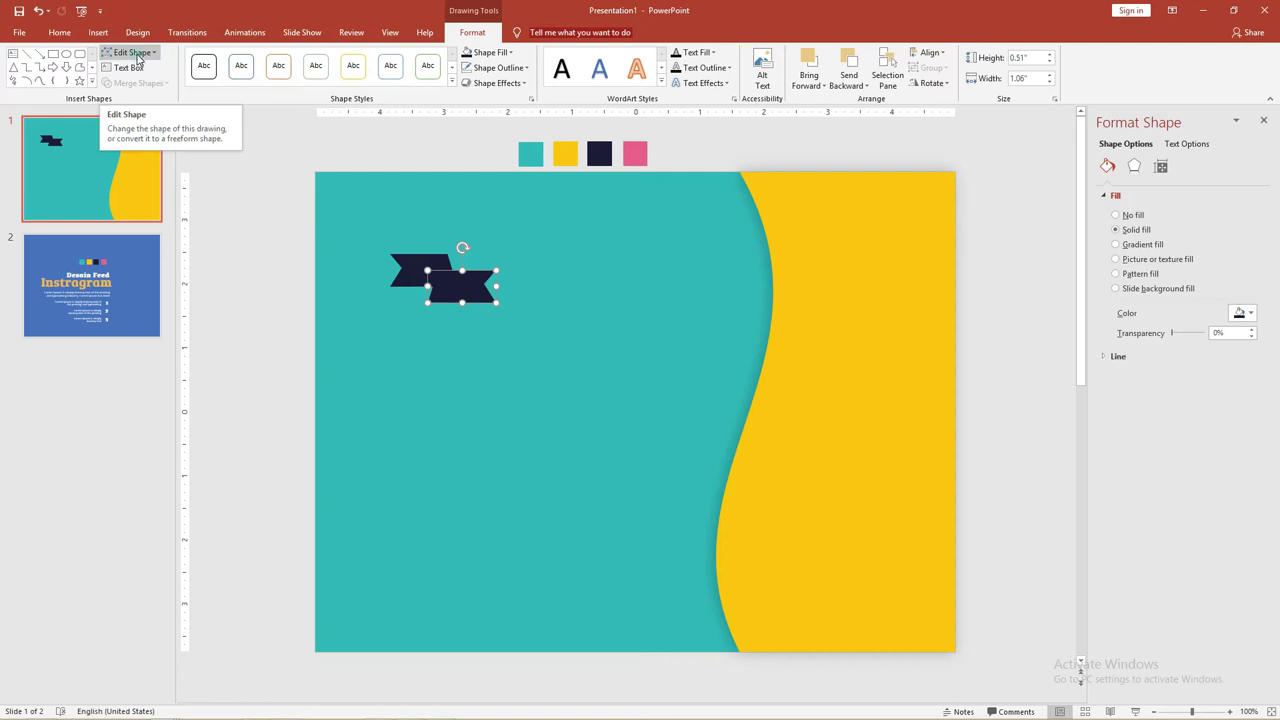
Step: Delete the notch point on the copy's right edge so its end is squared off
{"action": "left_click", "coordinate": [138, 53]}
{"action": "left_click", "coordinate": [147, 88]}
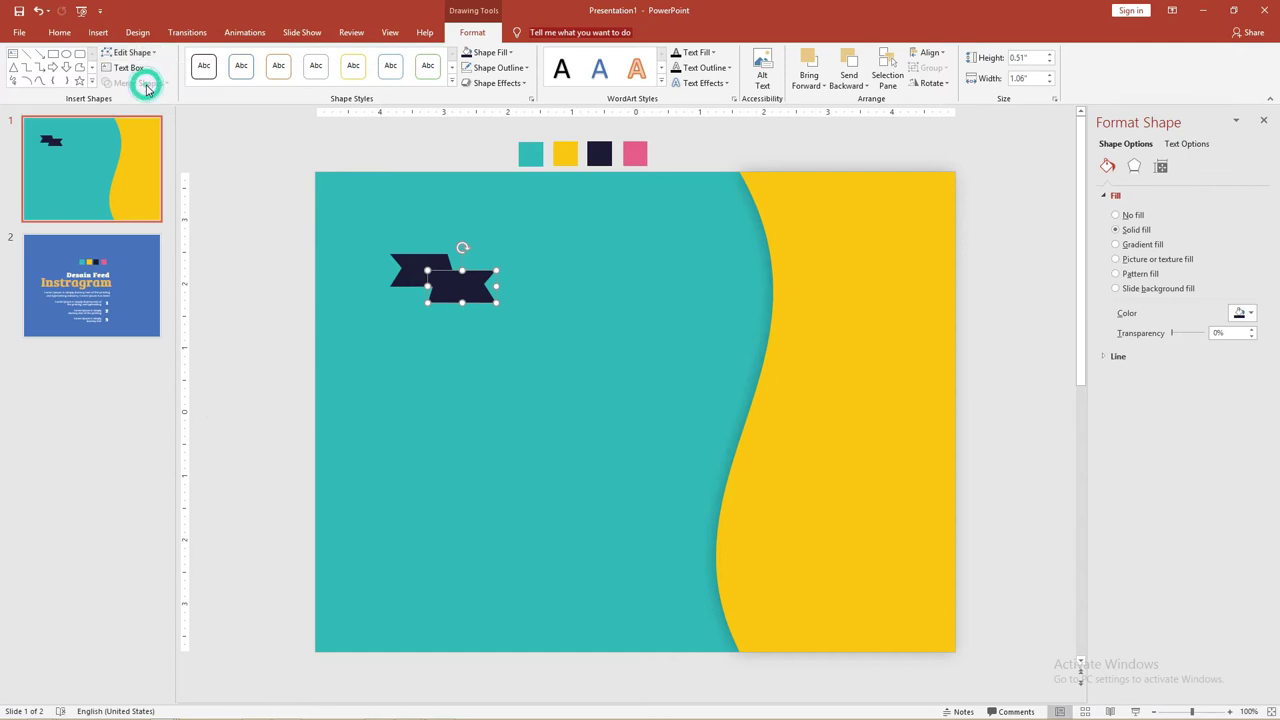
{"action": "scroll", "coordinate": [489, 306], "scroll_direction": "up", "scroll_amount": 3}
{"action": "scroll", "coordinate": [617, 457], "scroll_direction": "up", "scroll_amount": 5}
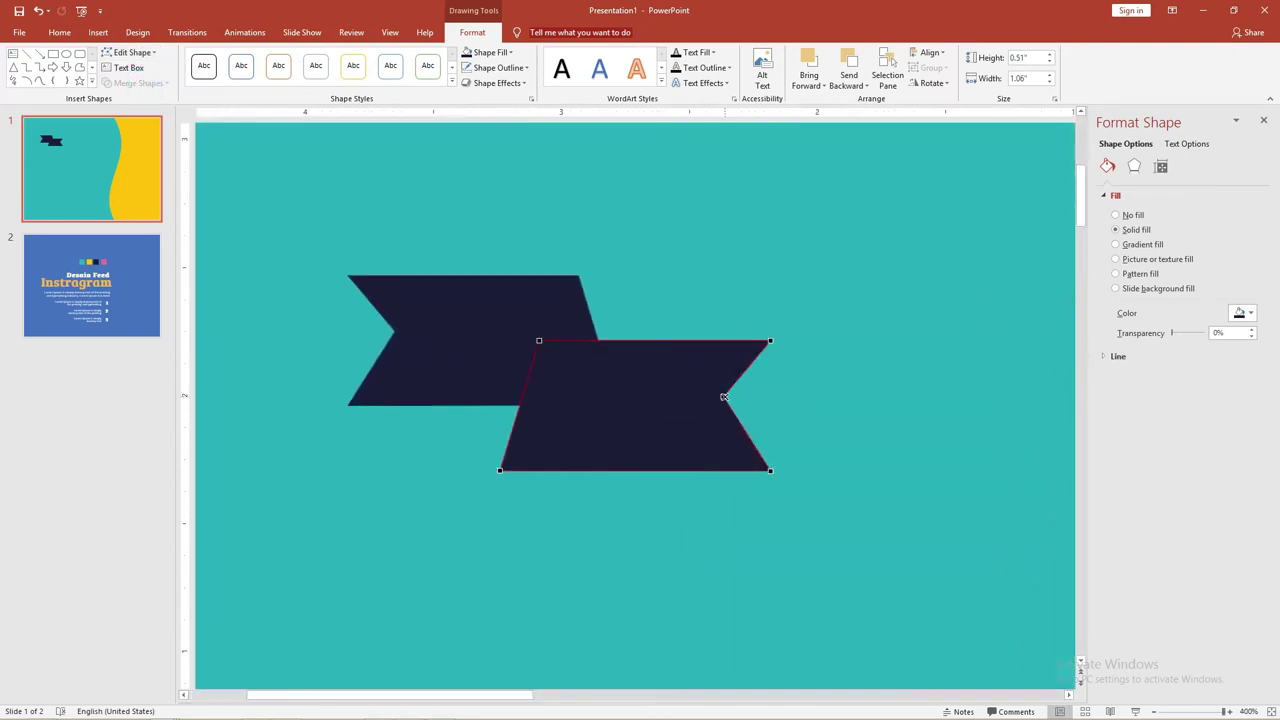
{"action": "left_click", "coordinate": [723, 397], "text": "ctrl"}
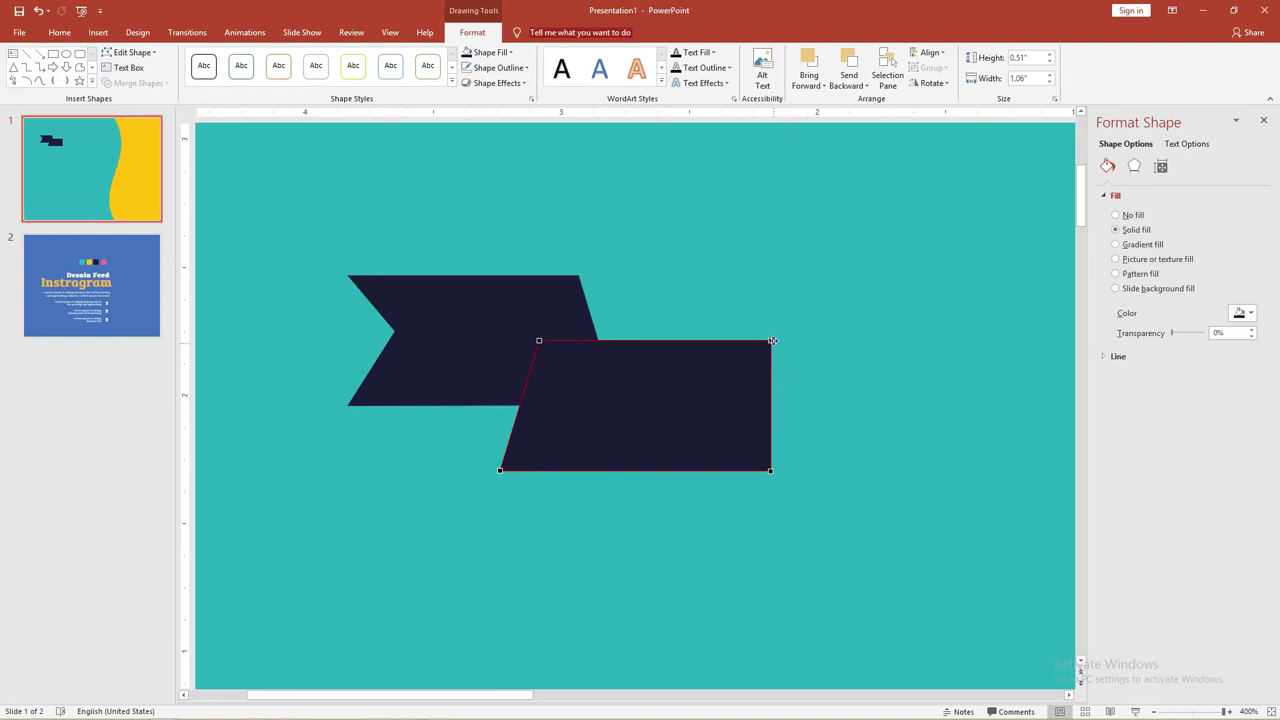
{"action": "left_click", "coordinate": [770, 341]}
{"action": "left_click", "coordinate": [771, 470]}
{"action": "left_click", "coordinate": [771, 341], "text": "ctrl"}
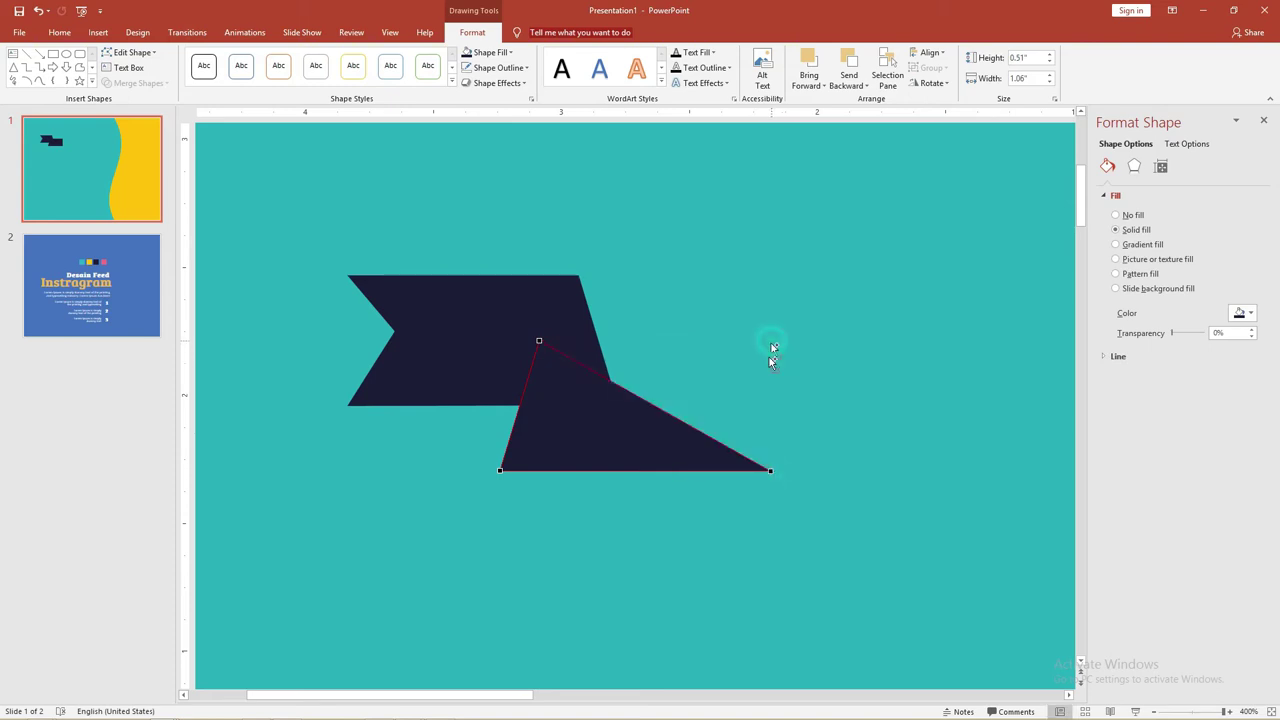
{"action": "key", "text": "ctrl+z"}
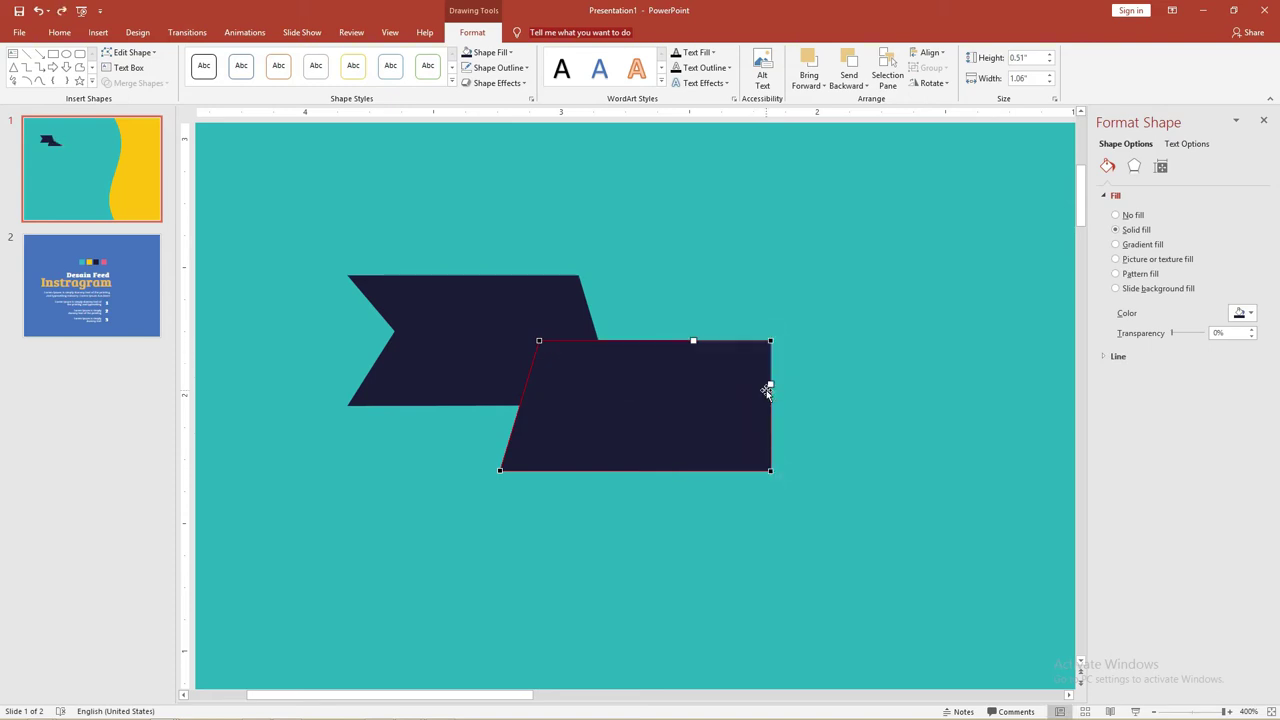
{"action": "left_click", "coordinate": [784, 404]}
Step: Stretch the navy band to 2.14" wide and move it left to overlap the notched end
{"action": "left_click", "coordinate": [739, 382]}
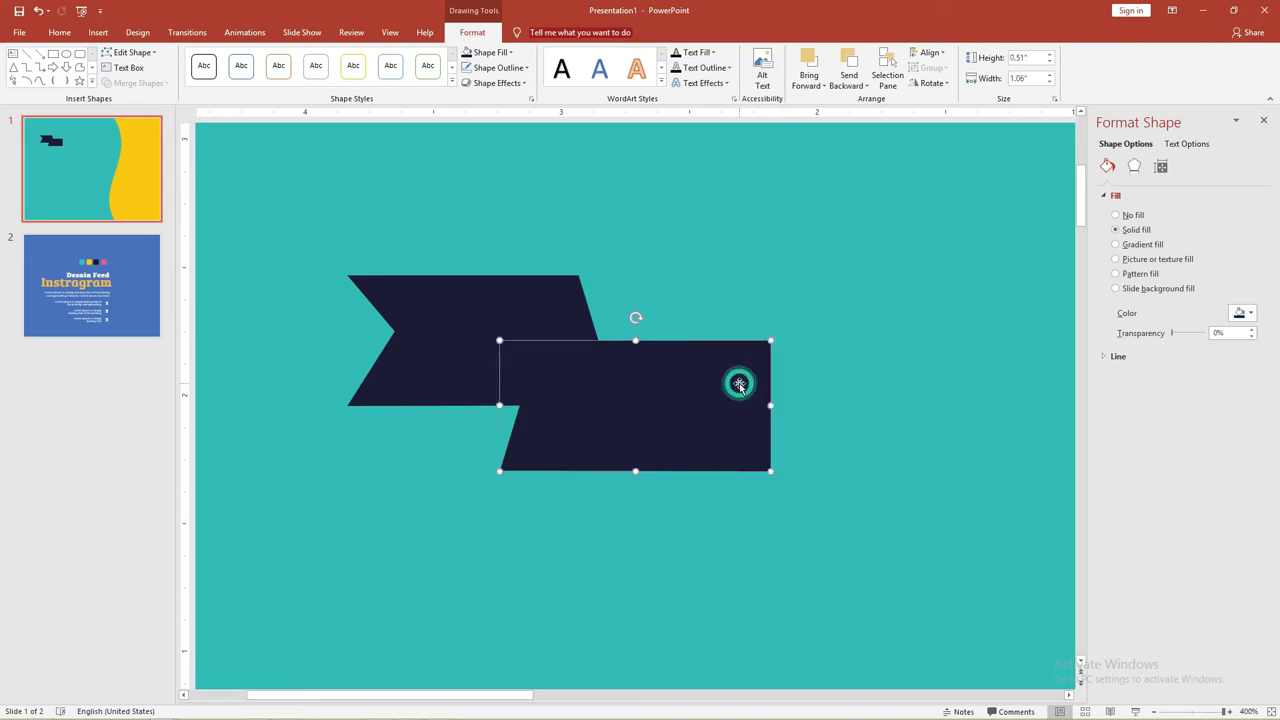
{"action": "left_click_drag", "start_coordinate": [771, 404], "coordinate": [1019, 404]}
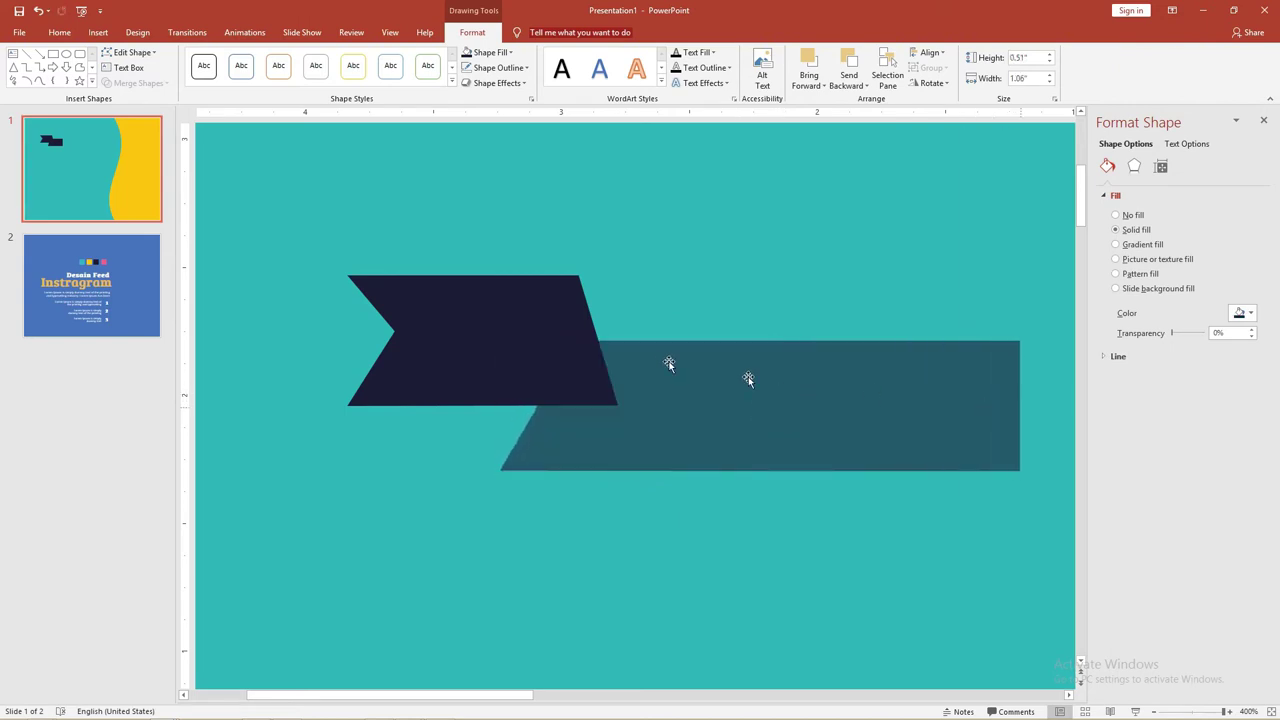
{"action": "scroll", "coordinate": [753, 389], "scroll_direction": "down", "scroll_amount": 5}
{"action": "left_click_drag", "start_coordinate": [701, 405], "coordinate": [712, 404]}
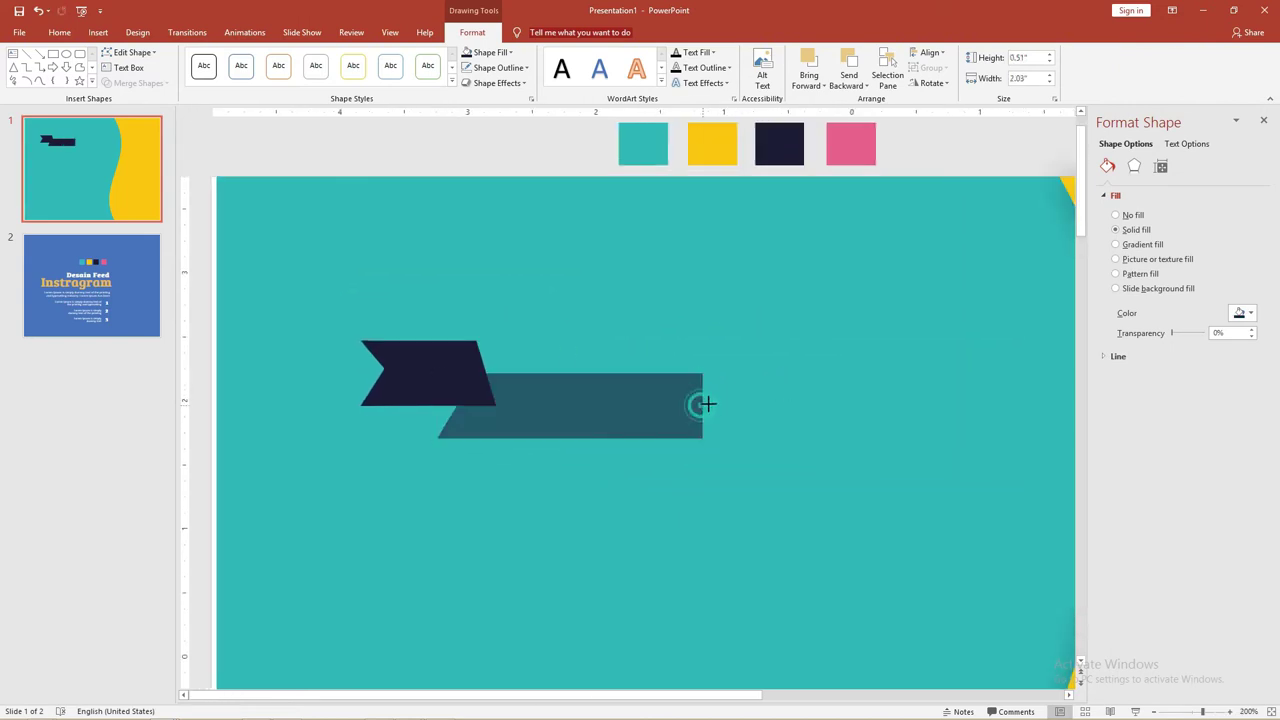
{"action": "left_click_drag", "start_coordinate": [612, 388], "coordinate": [594, 375]}
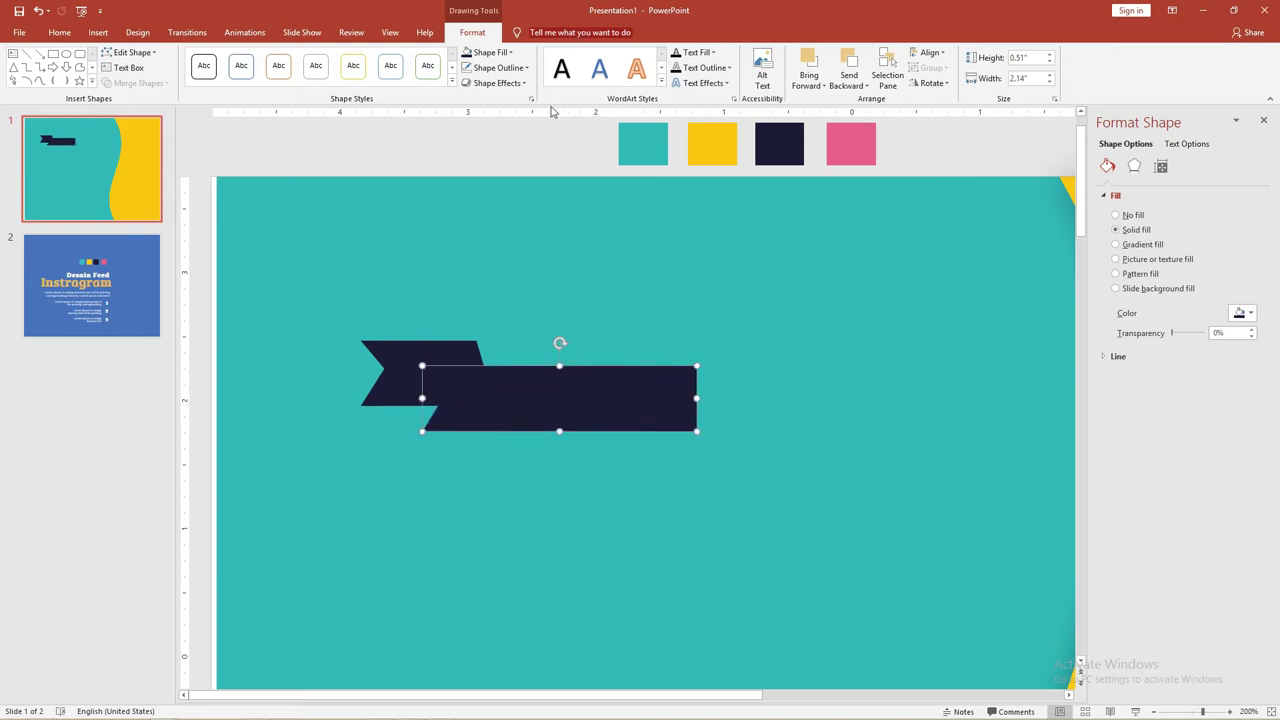
Step: Fill the band with the pink swatch colour using the eyedropper
{"action": "left_click", "coordinate": [490, 52]}
{"action": "left_click", "coordinate": [490, 226]}
{"action": "left_click", "coordinate": [866, 143]}
{"action": "left_click", "coordinate": [390, 326]}
Step: Bring the navy notched end to front and place a horizontally flipped copy at the band's right
{"action": "left_click", "coordinate": [385, 360]}
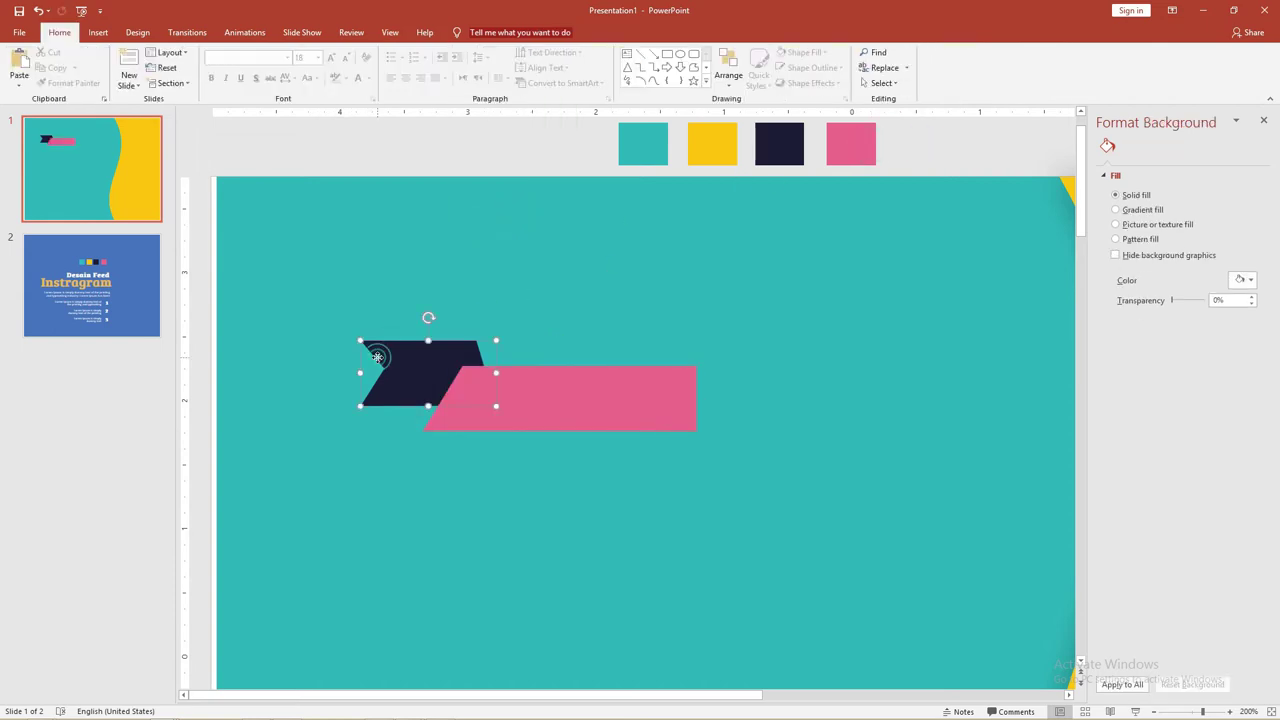
{"action": "right_click", "coordinate": [381, 358]}
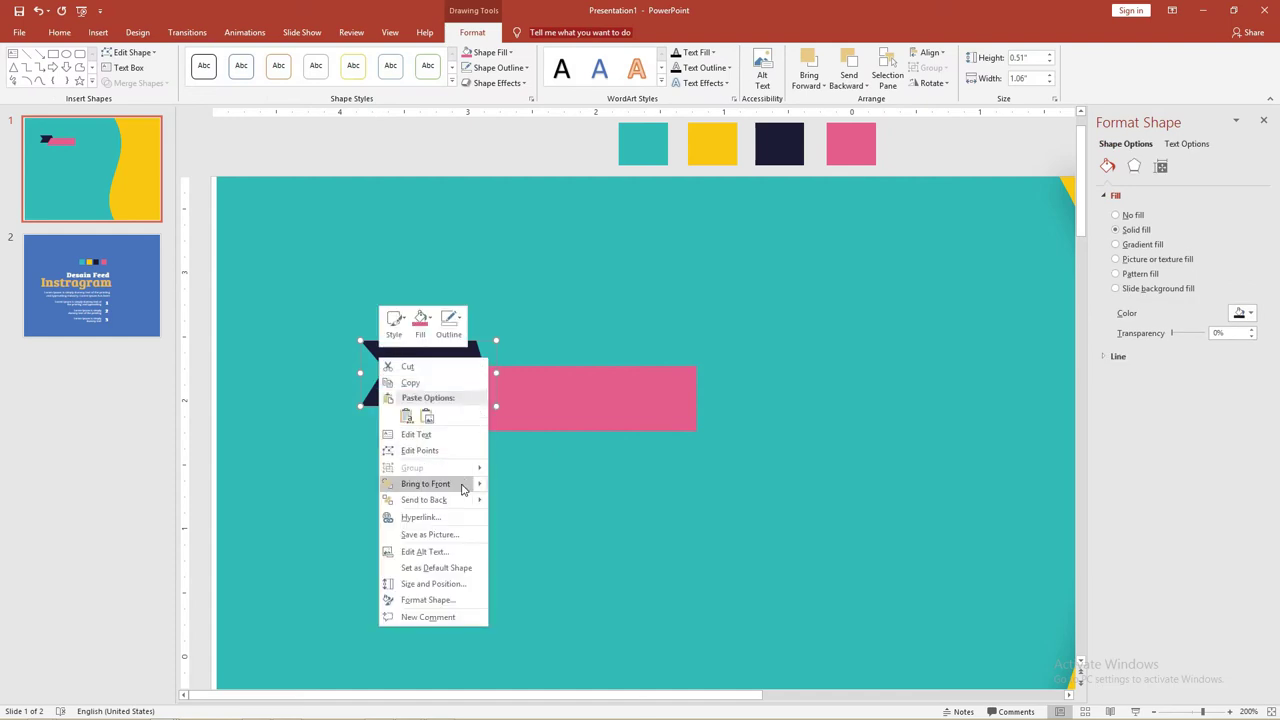
{"action": "left_click", "coordinate": [462, 484]}
{"action": "left_click", "coordinate": [462, 380]}
{"action": "left_click_drag", "start_coordinate": [466, 381], "coordinate": [716, 420]}
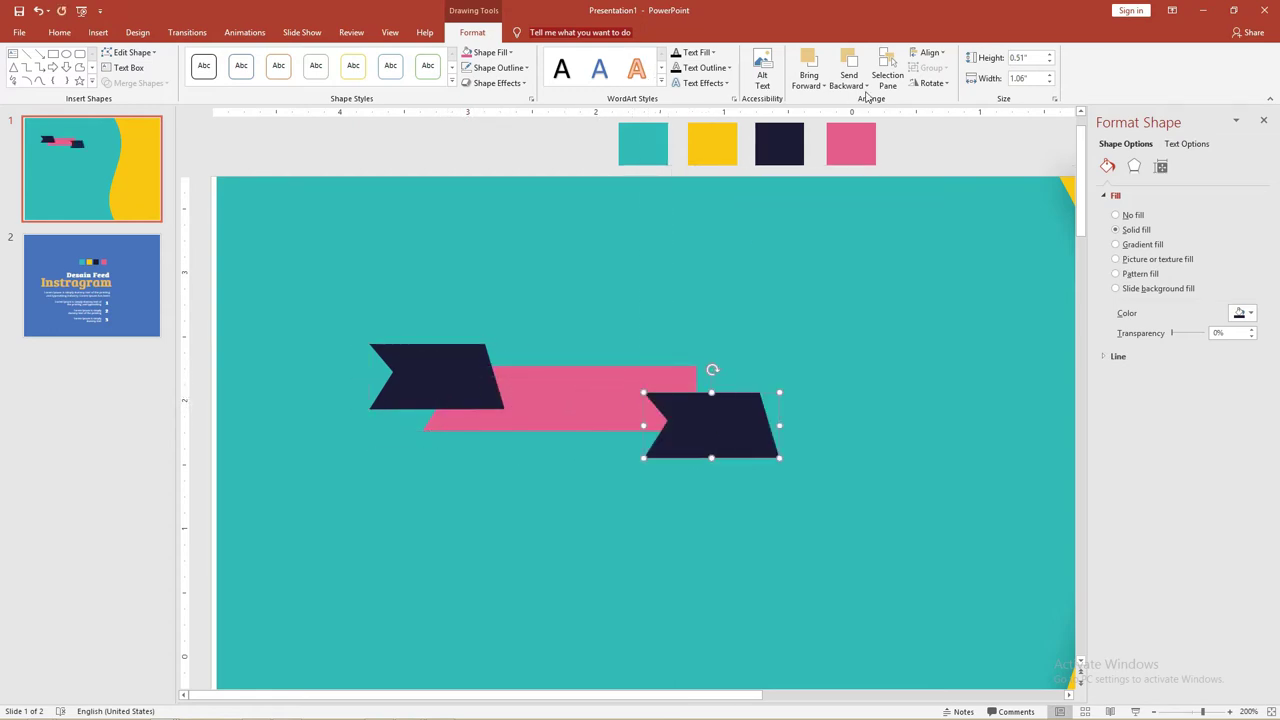
{"action": "left_click", "coordinate": [938, 84]}
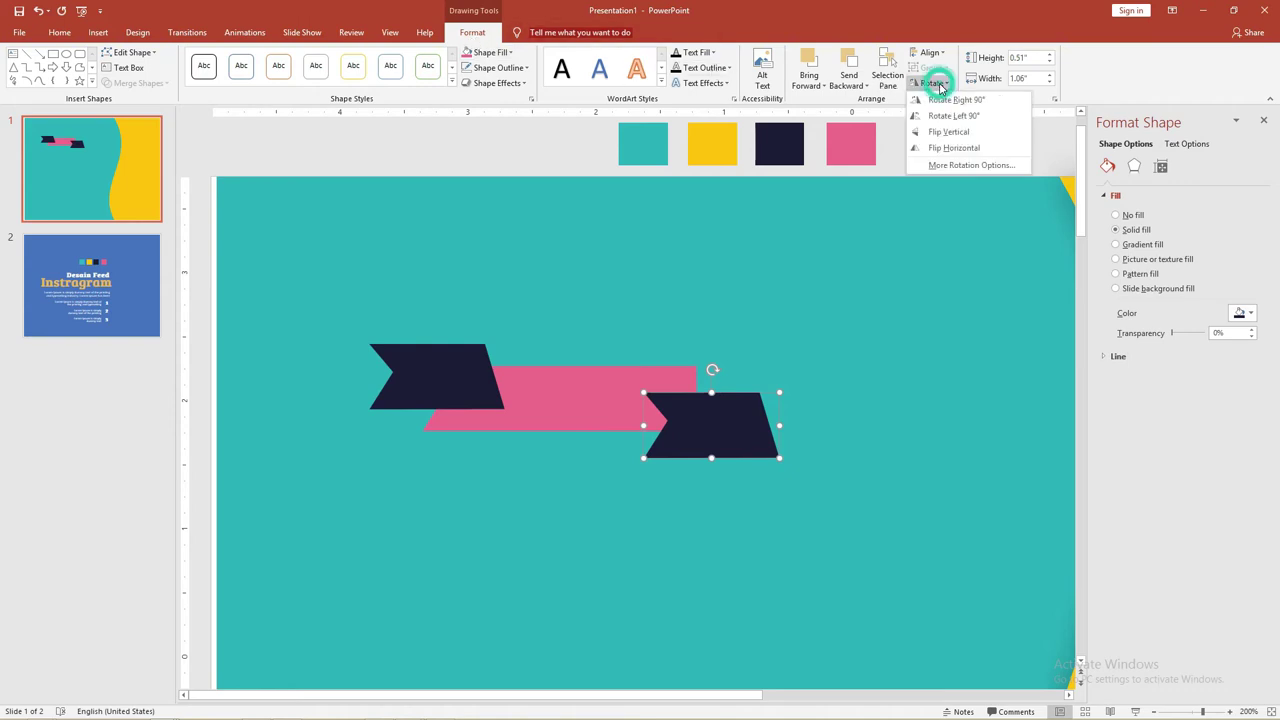
{"action": "left_click", "coordinate": [945, 148]}
{"action": "left_click_drag", "start_coordinate": [690, 416], "coordinate": [683, 411]}
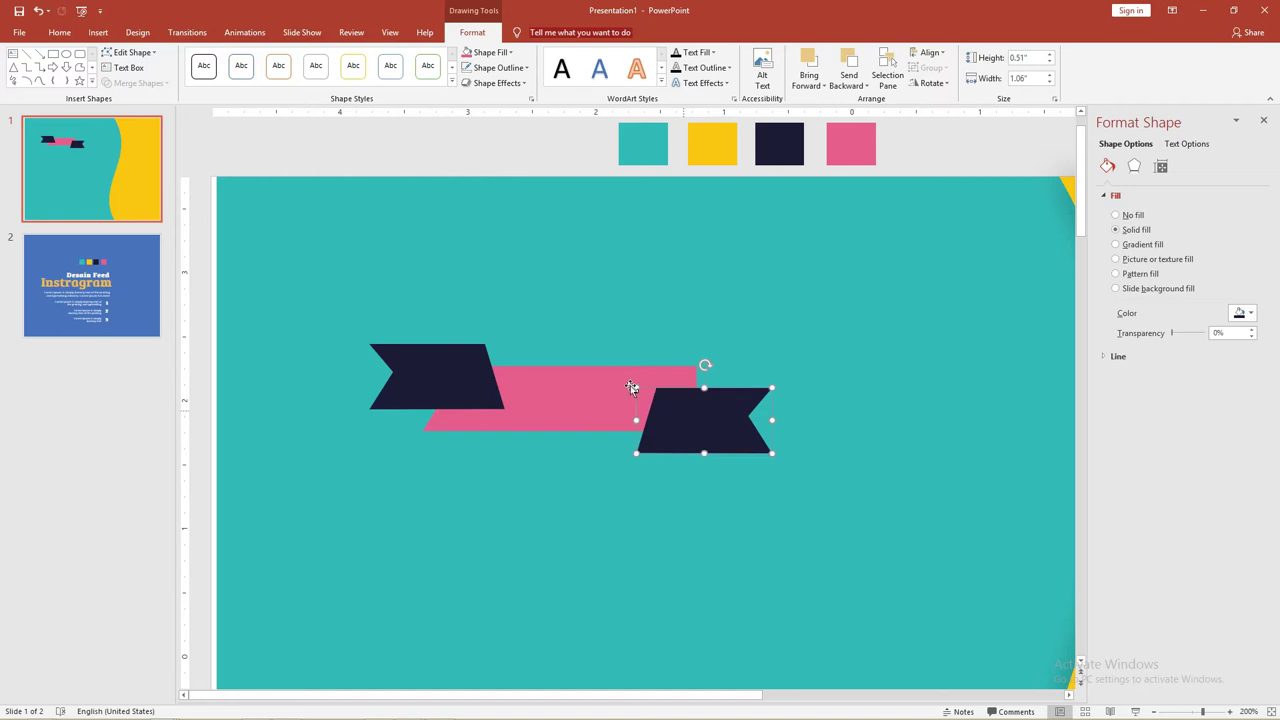
Step: Bring the pink bar and left navy arrow forward in the stacking order
{"action": "left_click", "coordinate": [583, 373]}
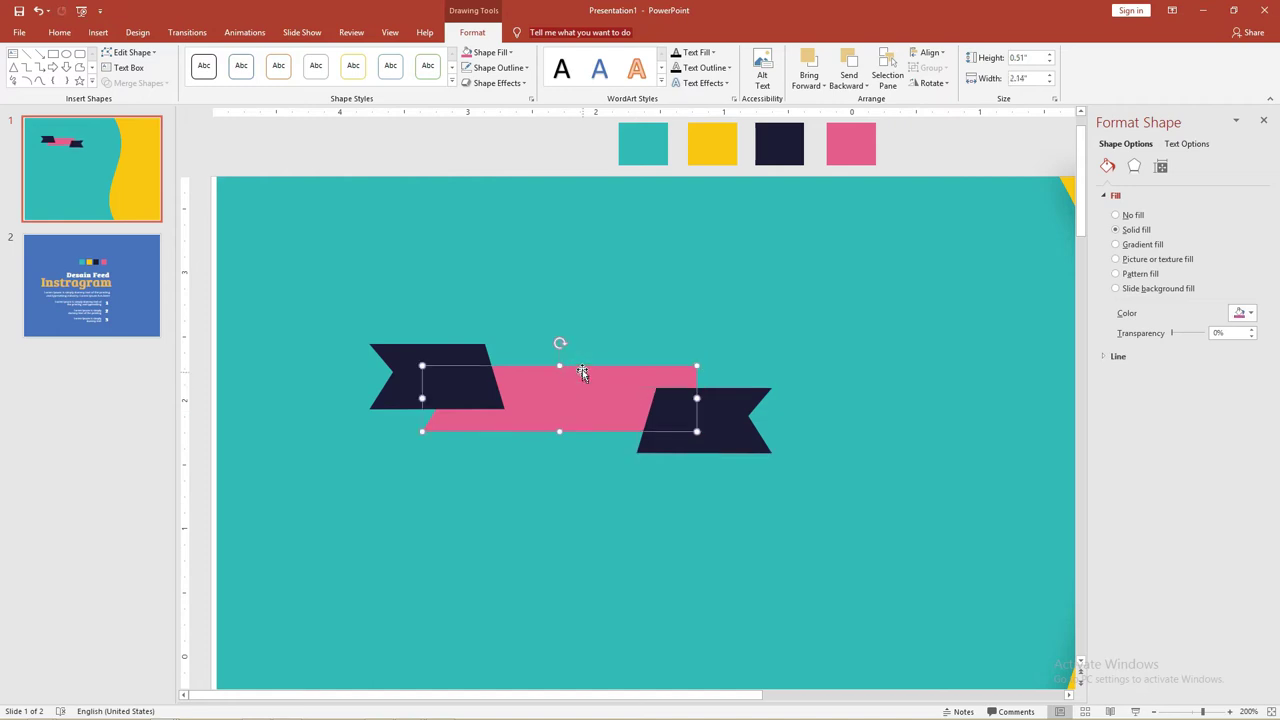
{"action": "left_click", "coordinate": [444, 352], "text": "shift"}
{"action": "right_click", "coordinate": [445, 352]}
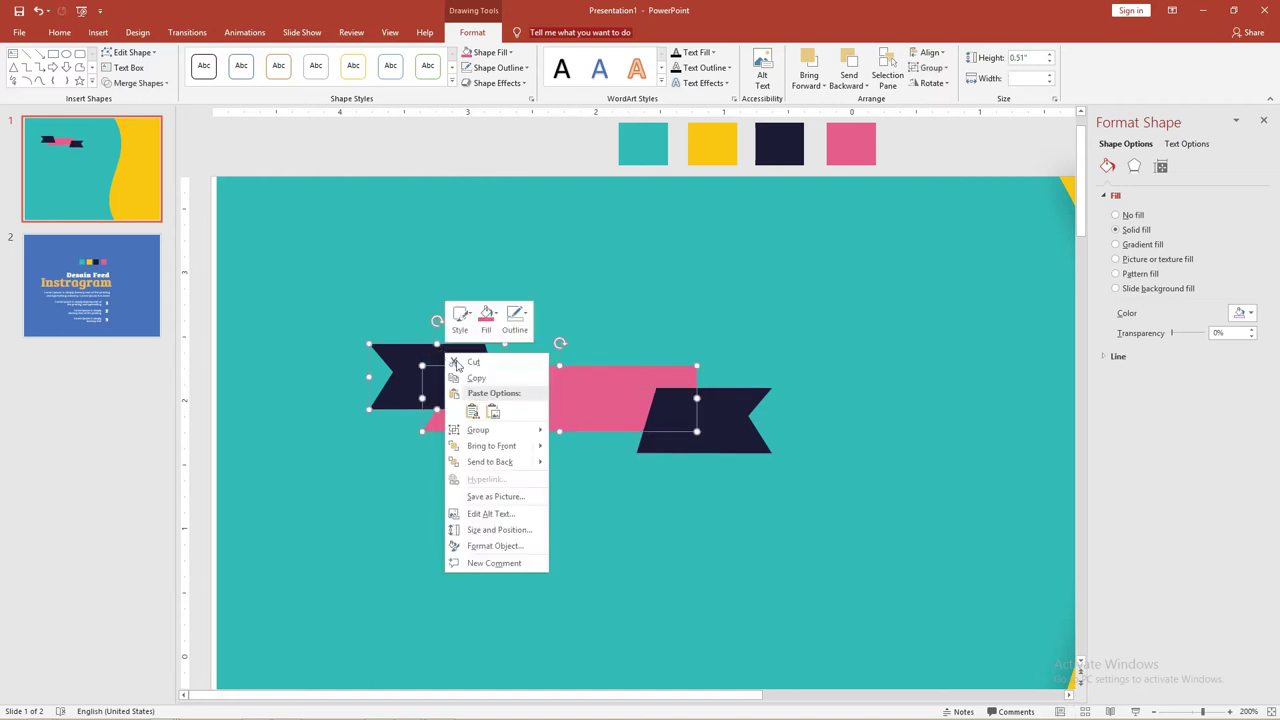
{"action": "left_click", "coordinate": [505, 443]}
{"action": "key", "text": "Escape"}
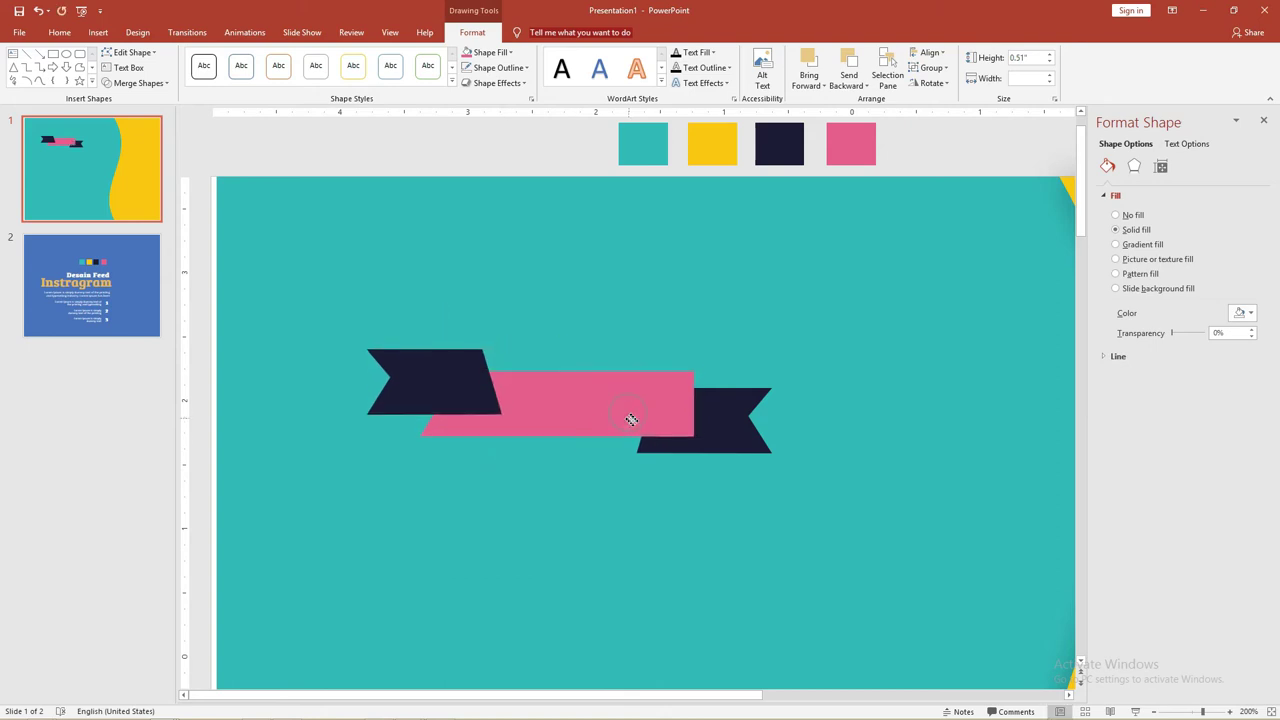
{"action": "key", "text": "ctrl+z"}
Step: Make the pink bar 0.56" tall and realign both navy arrow ends against it
{"action": "left_click", "coordinate": [723, 354]}
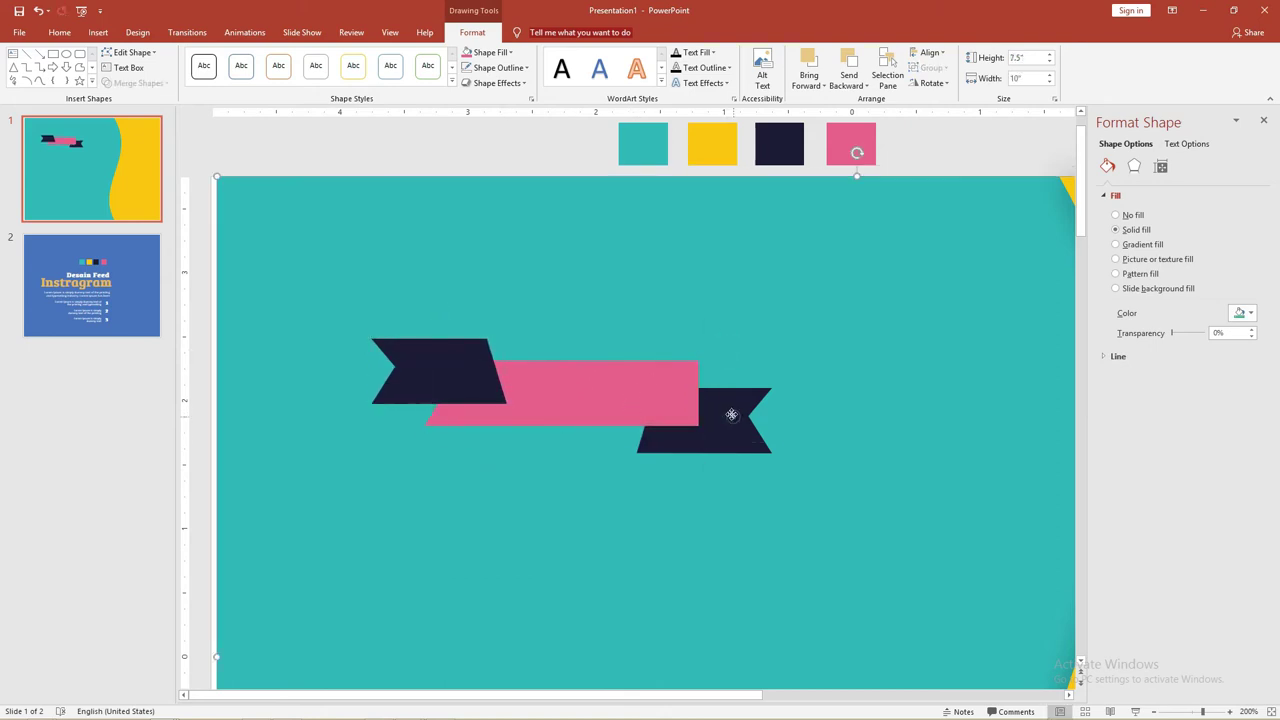
{"action": "left_click", "coordinate": [612, 383]}
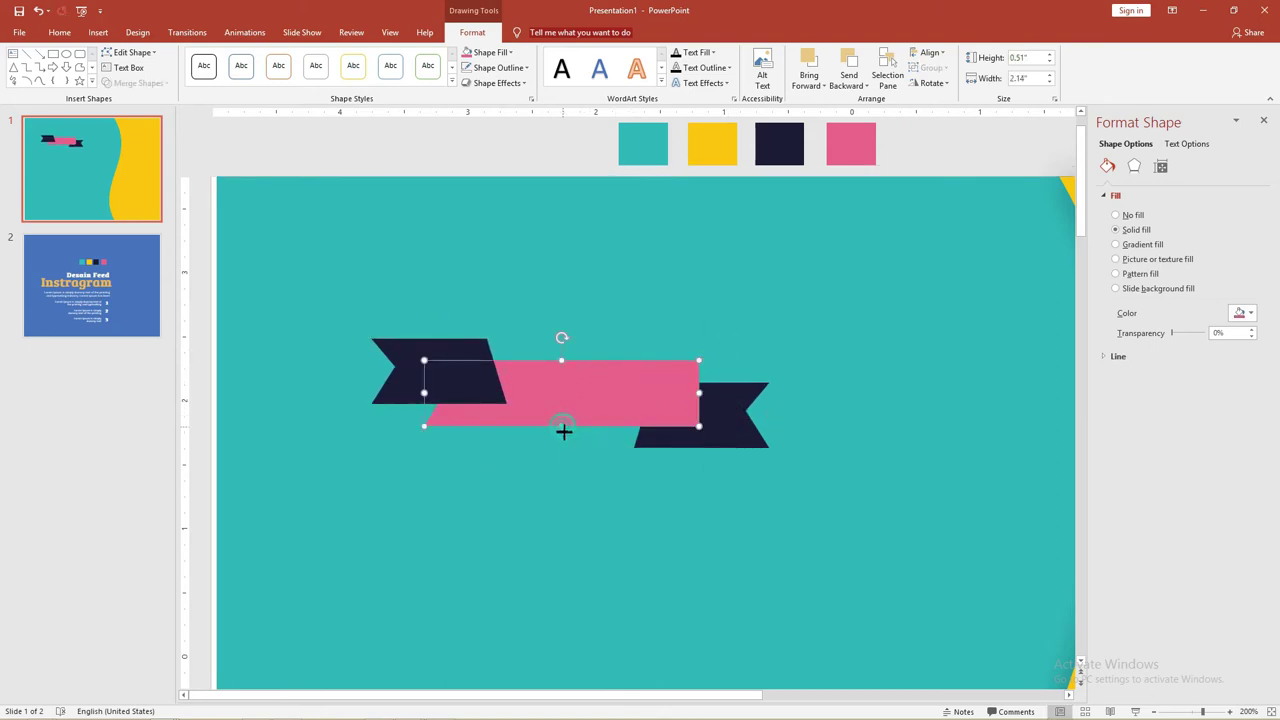
{"action": "left_click_drag", "start_coordinate": [563, 430], "coordinate": [563, 436]}
{"action": "mouse_move", "coordinate": [731, 409]}
{"action": "left_mouse_down"}
{"action": "mouse_move", "coordinate": [749, 415]}
{"action": "mouse_move", "coordinate": [733, 423]}
{"action": "left_mouse_up"}
{"action": "mouse_move", "coordinate": [457, 371]}
{"action": "left_mouse_down"}
{"action": "mouse_move", "coordinate": [447, 376]}
{"action": "mouse_move", "coordinate": [450, 357]}
{"action": "left_mouse_up"}
Step: Duplicate all three ribbon pieces, offsetting the copy slightly up and right
{"action": "left_click", "coordinate": [589, 383], "text": "shift"}
{"action": "left_click", "coordinate": [729, 416], "text": "shift"}
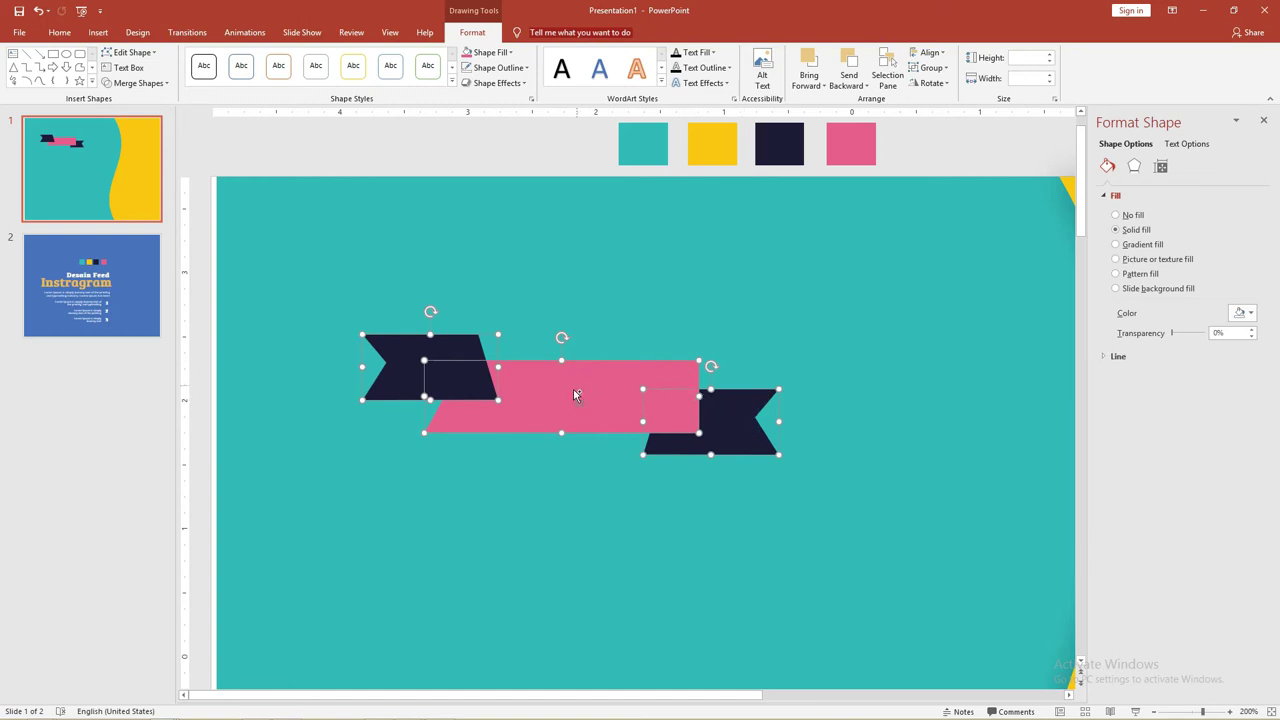
{"action": "left_click_drag", "start_coordinate": [574, 399], "coordinate": [582, 365], "text": "ctrl"}
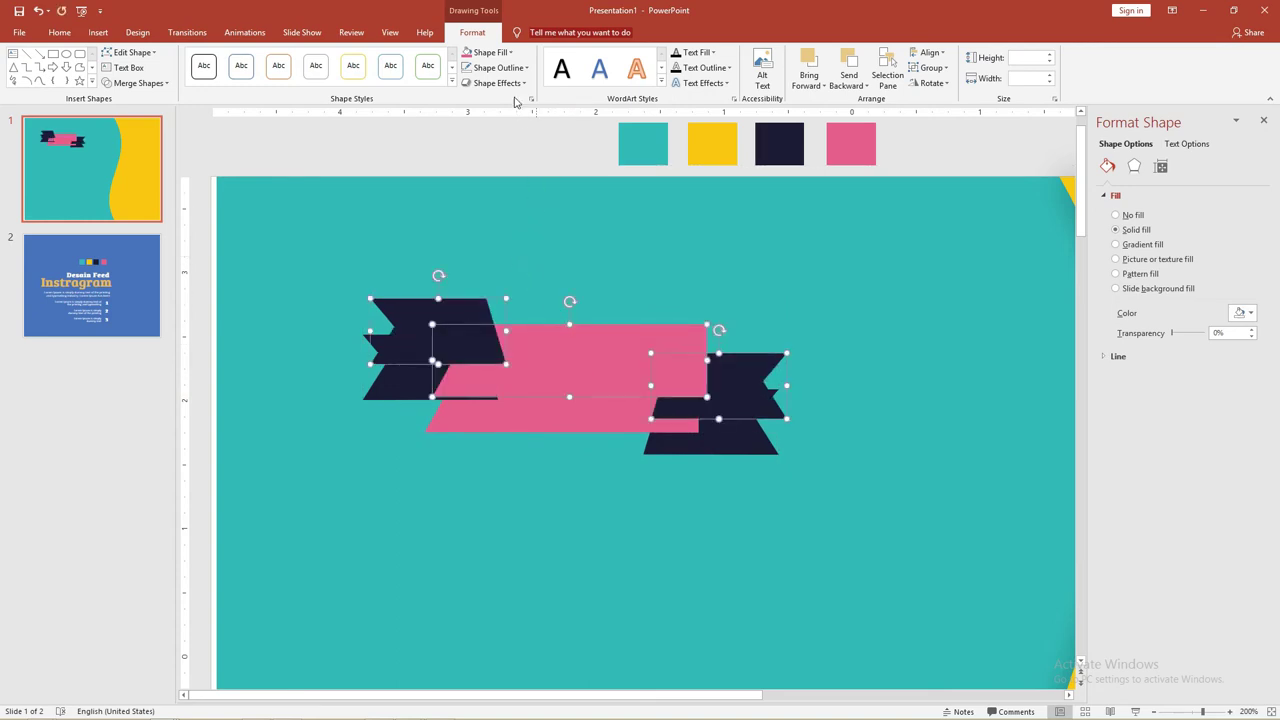
Step: Union the copied ribbon pieces into a single shape
{"action": "left_click", "coordinate": [138, 83]}
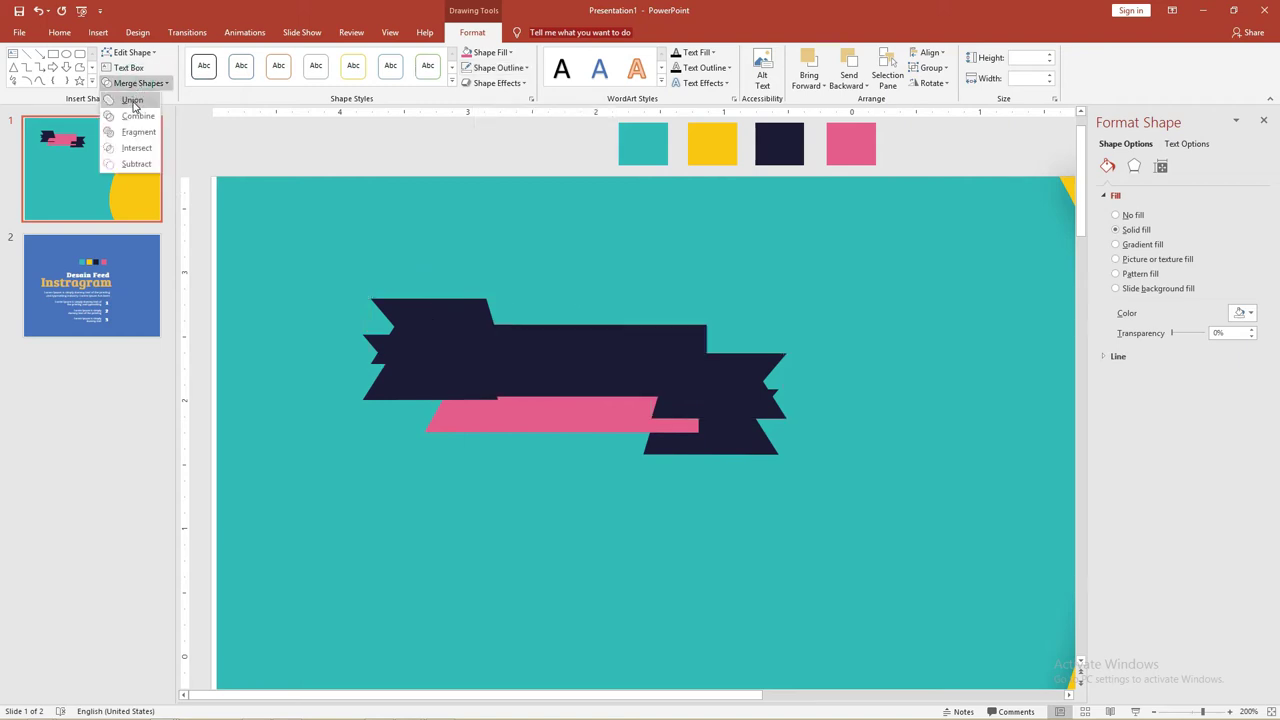
{"action": "left_click", "coordinate": [133, 104]}
{"action": "left_click_drag", "start_coordinate": [600, 360], "coordinate": [600, 308]}
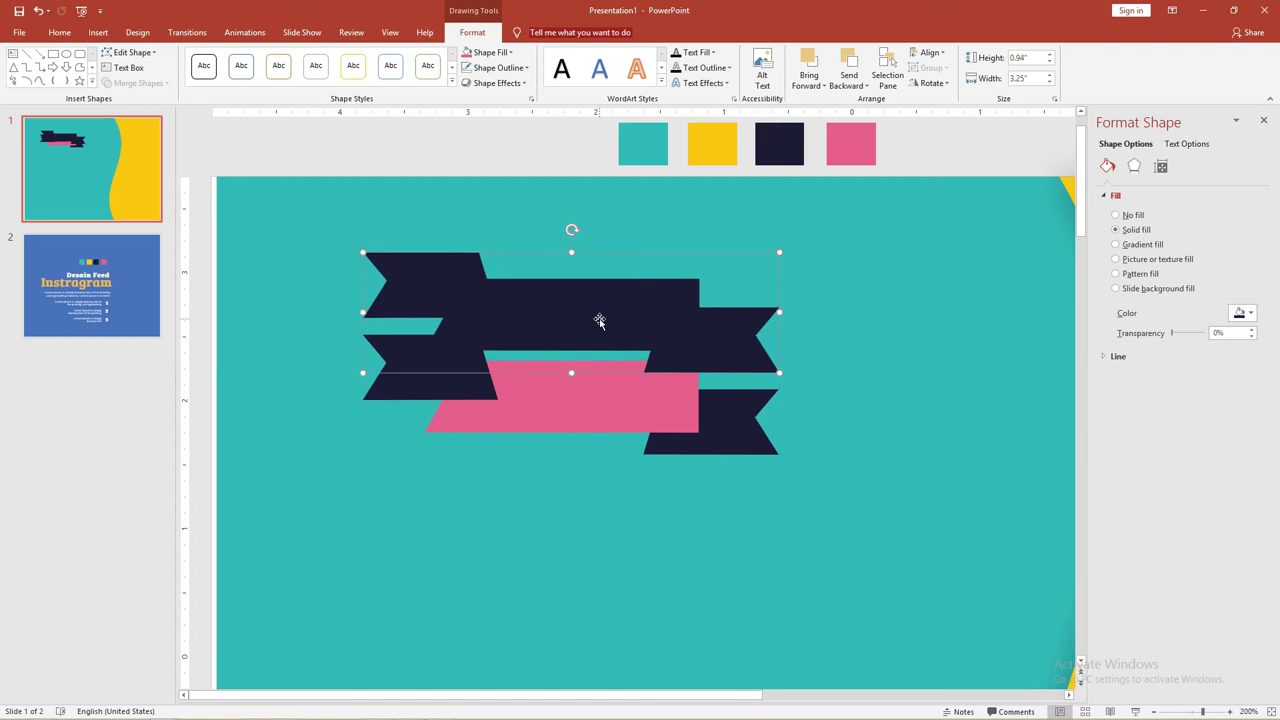
{"action": "key", "text": "ctrl+z"}
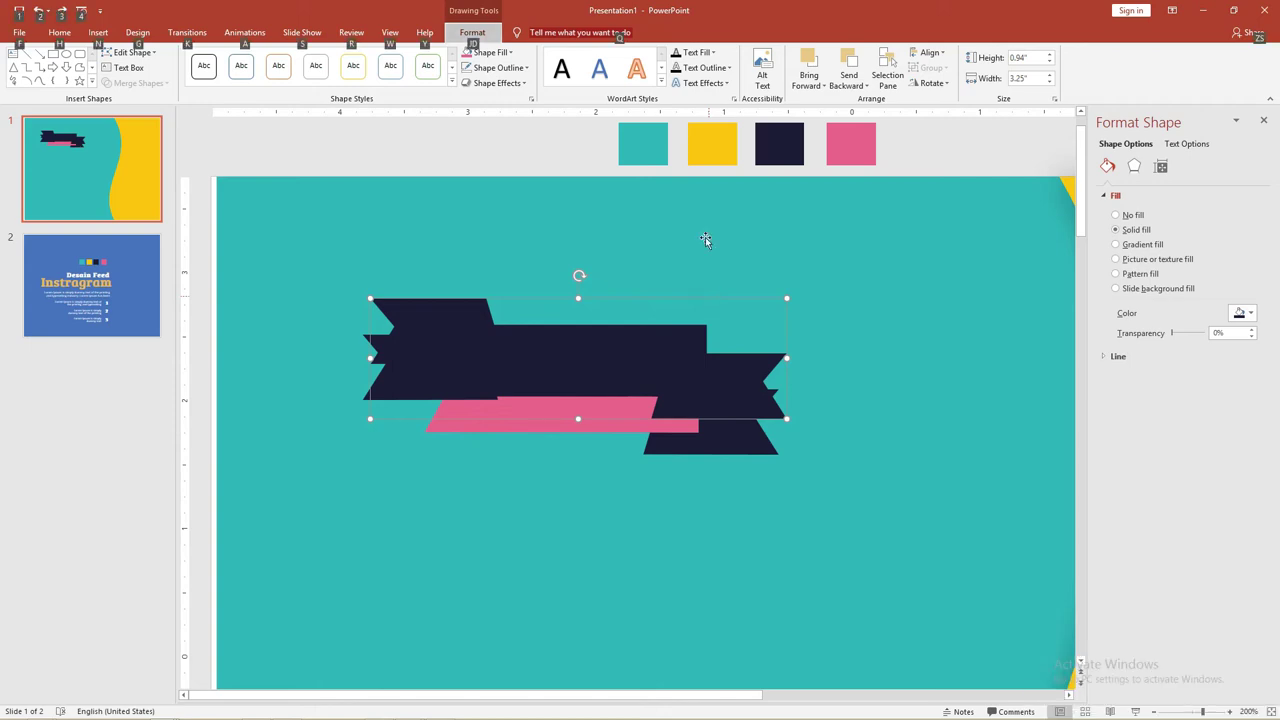
Step: Fill the merged shape with the yellow swatch colour and move it down-left over the ribbon
{"action": "left_click", "coordinate": [665, 286]}
{"action": "left_click", "coordinate": [596, 342]}
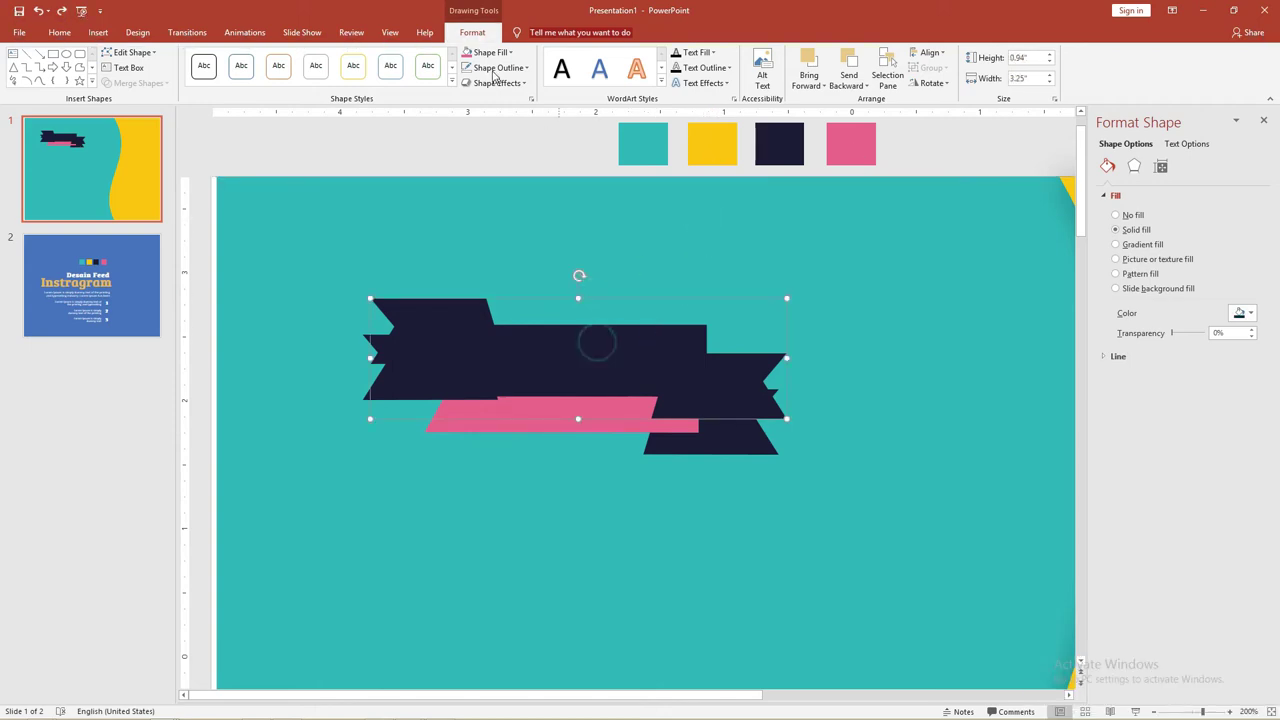
{"action": "left_click", "coordinate": [489, 52]}
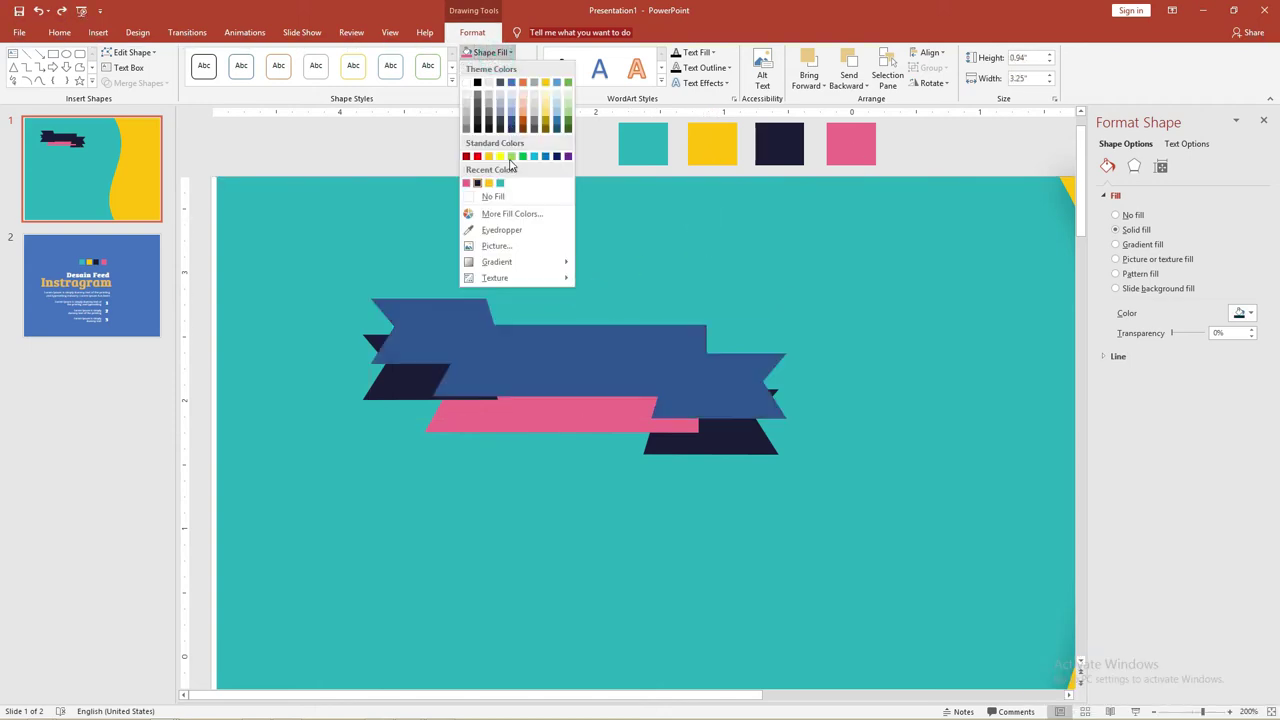
{"action": "left_click", "coordinate": [500, 230]}
{"action": "left_click", "coordinate": [722, 140]}
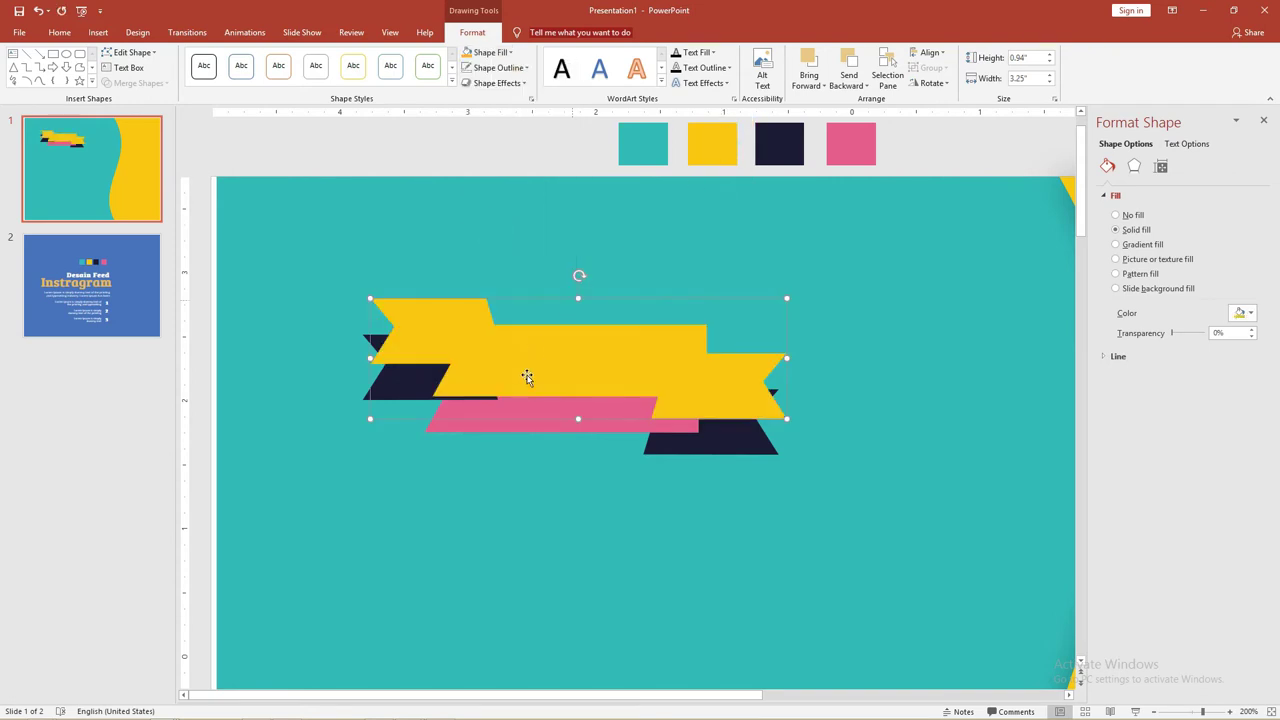
{"action": "left_click_drag", "start_coordinate": [569, 380], "coordinate": [563, 397]}
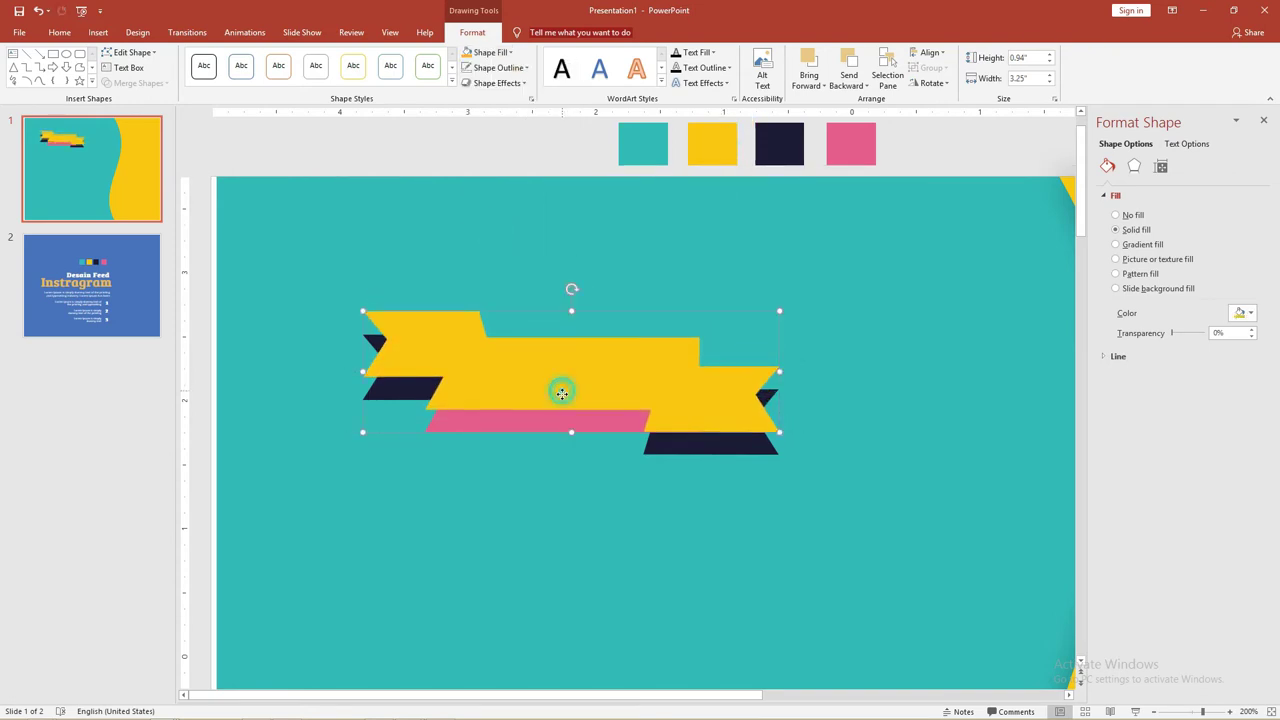
Step: Send the yellow banner one layer backward, behind the left navy end
{"action": "right_click", "coordinate": [565, 391]}
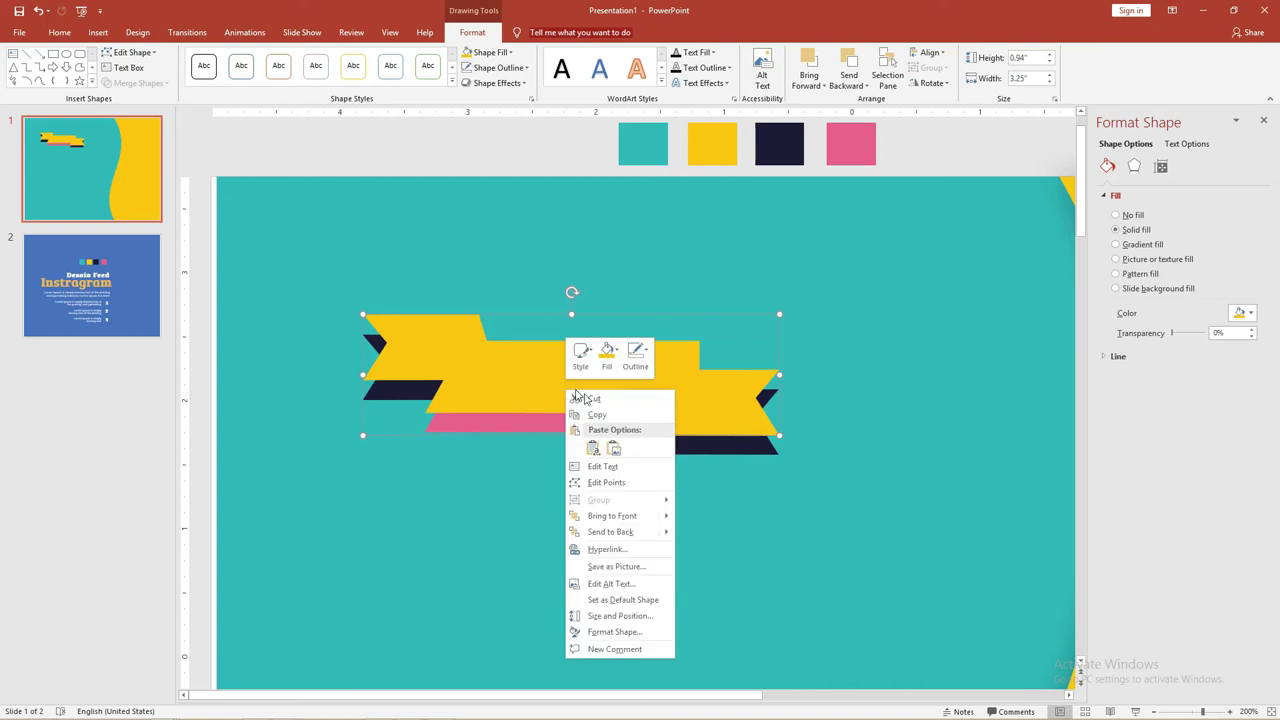
{"action": "mouse_move", "coordinate": [665, 537]}
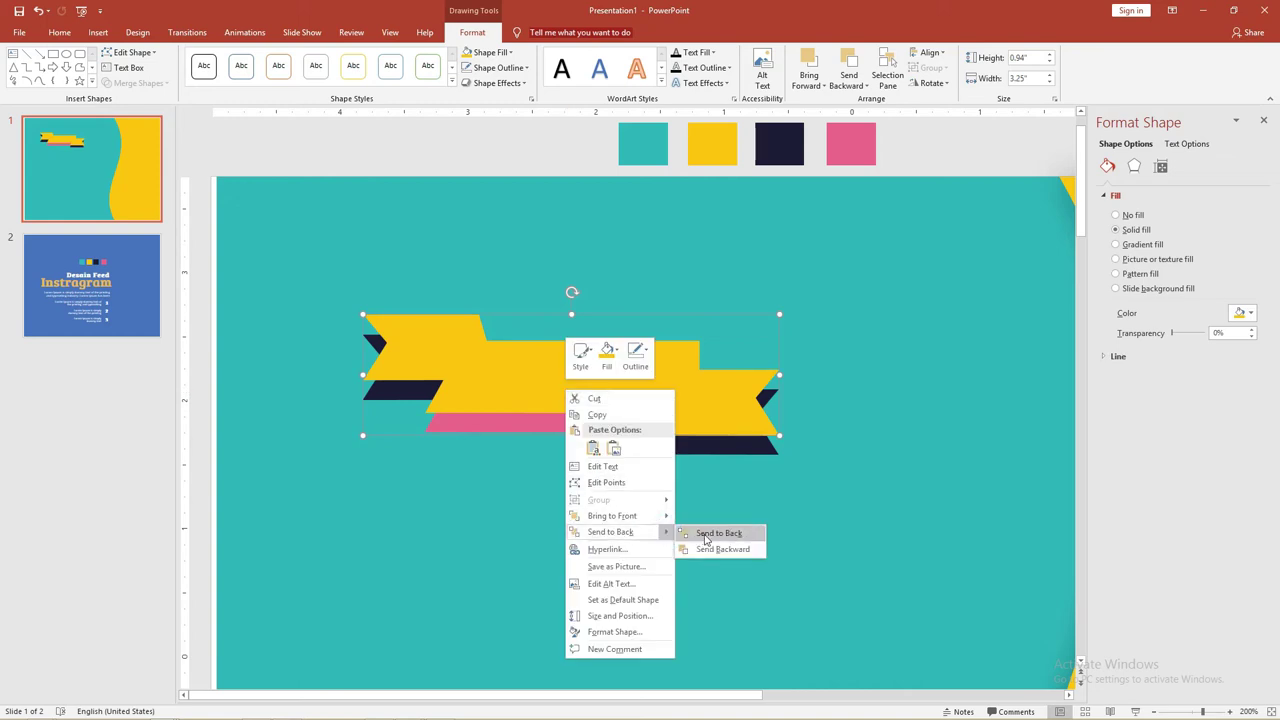
{"action": "left_click", "coordinate": [708, 549]}
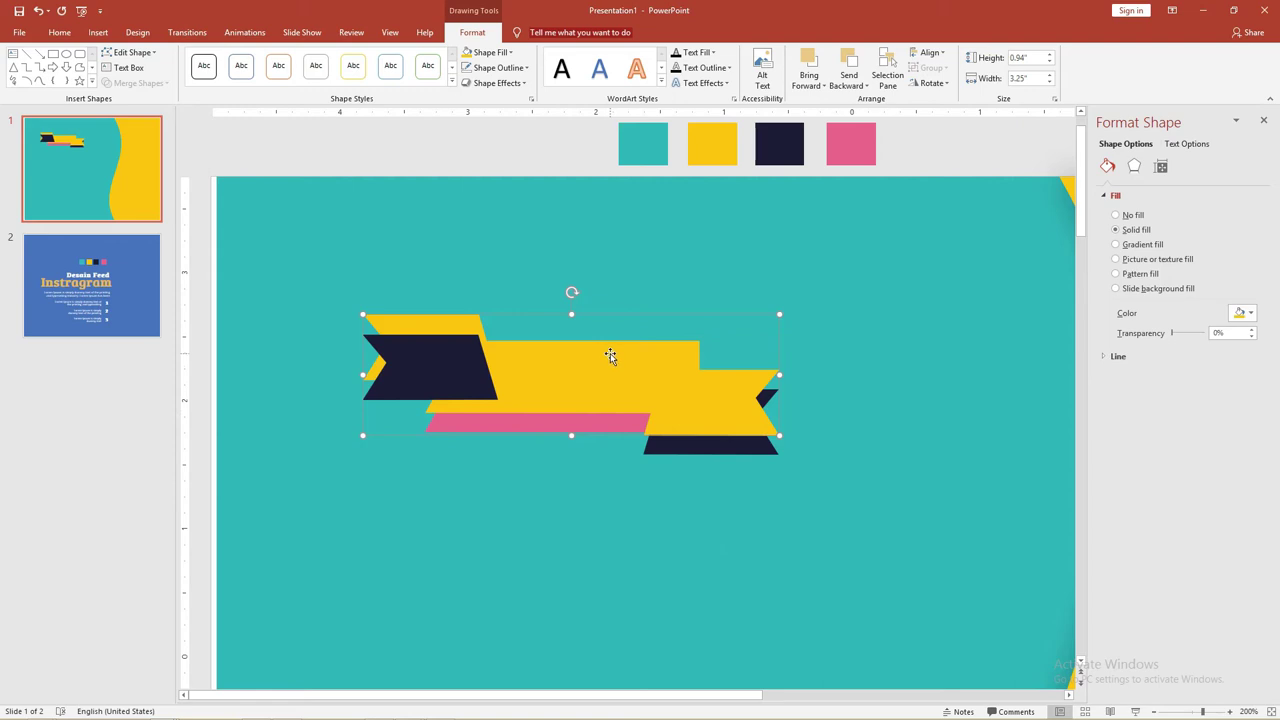
{"action": "key", "text": "Escape"}
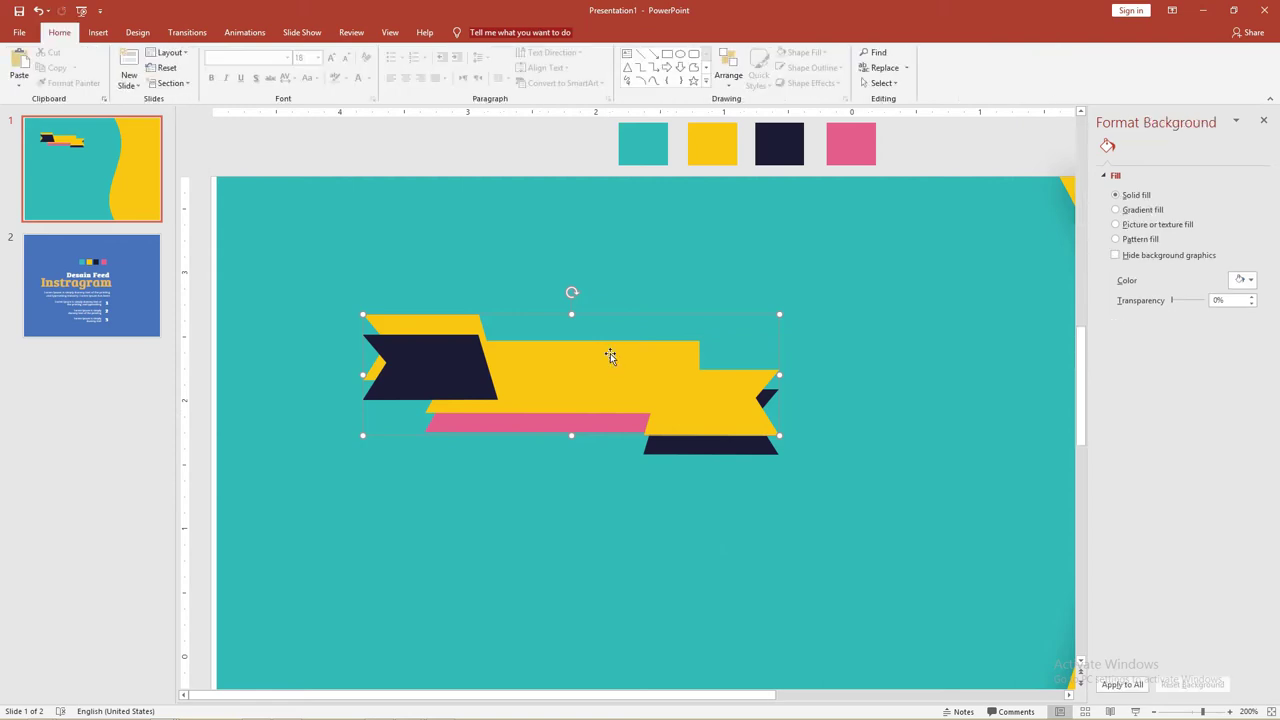
Step: On slide 1, send the yellow banner behind the pink bar and right navy arrow
{"action": "key", "text": "Page_Down"}
{"action": "left_click", "coordinate": [94, 166]}
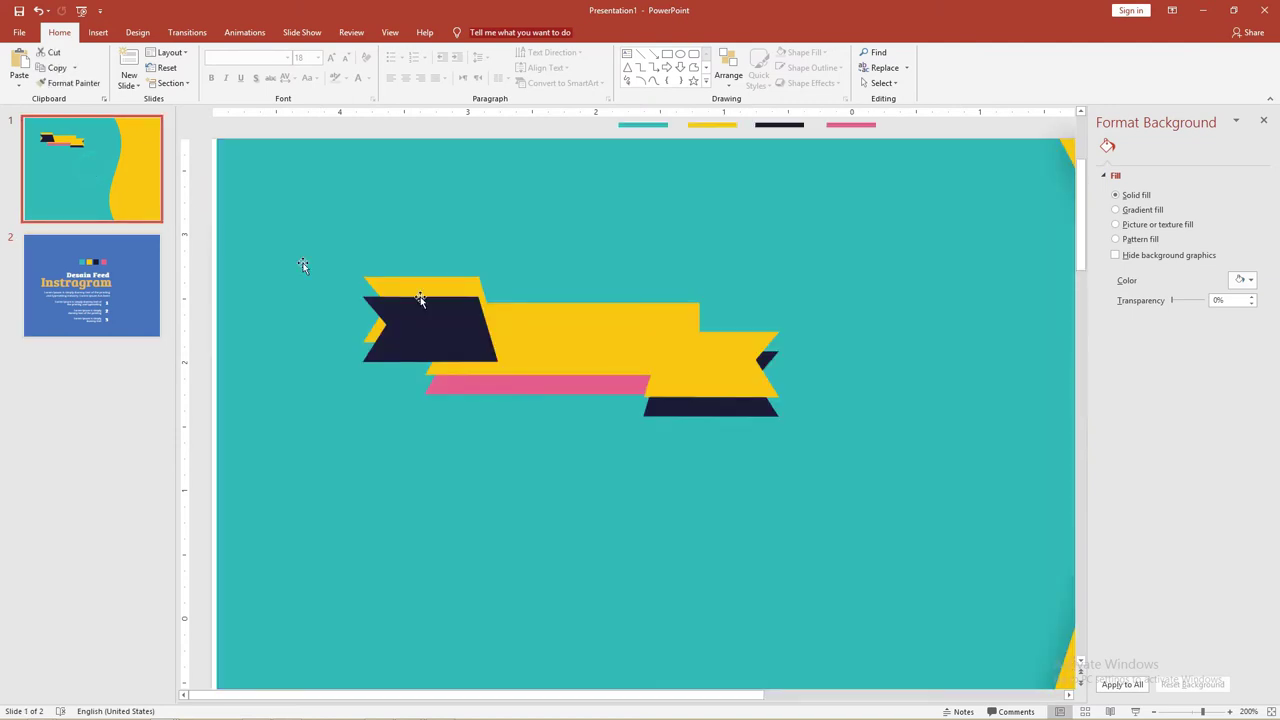
{"action": "left_click", "coordinate": [624, 341]}
{"action": "right_click", "coordinate": [624, 341]}
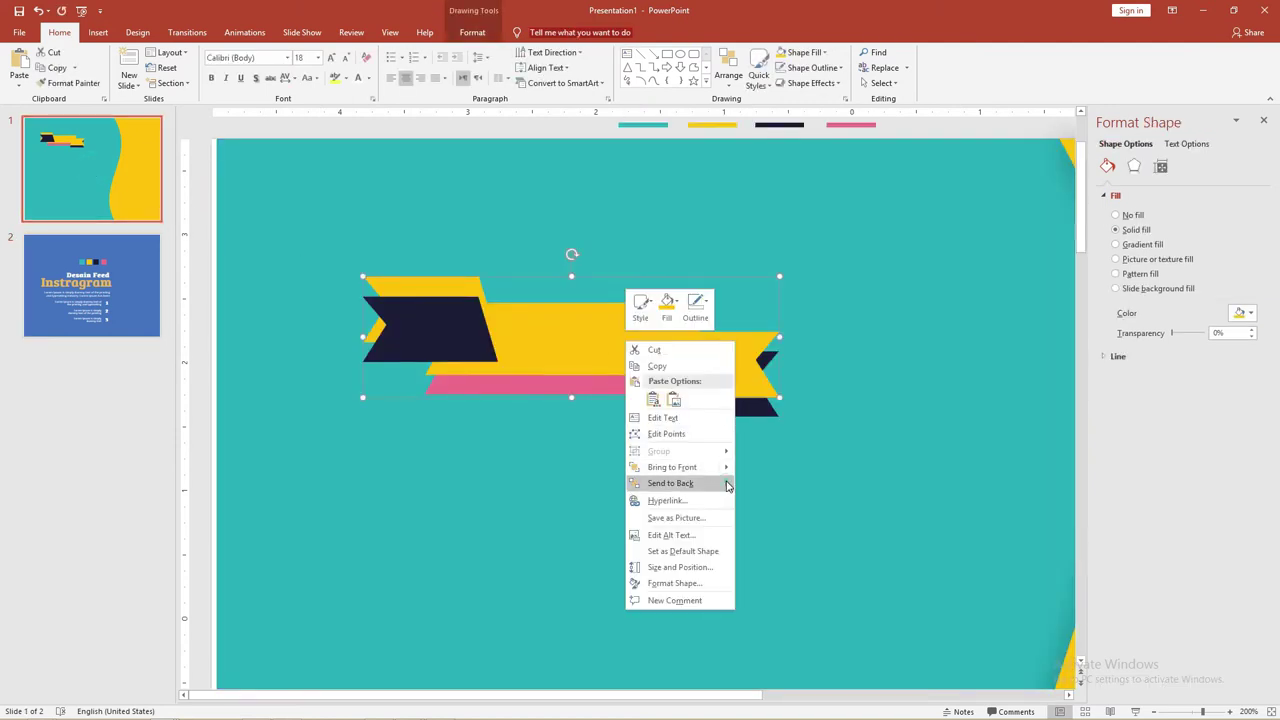
{"action": "mouse_move", "coordinate": [728, 486]}
{"action": "left_click", "coordinate": [771, 502]}
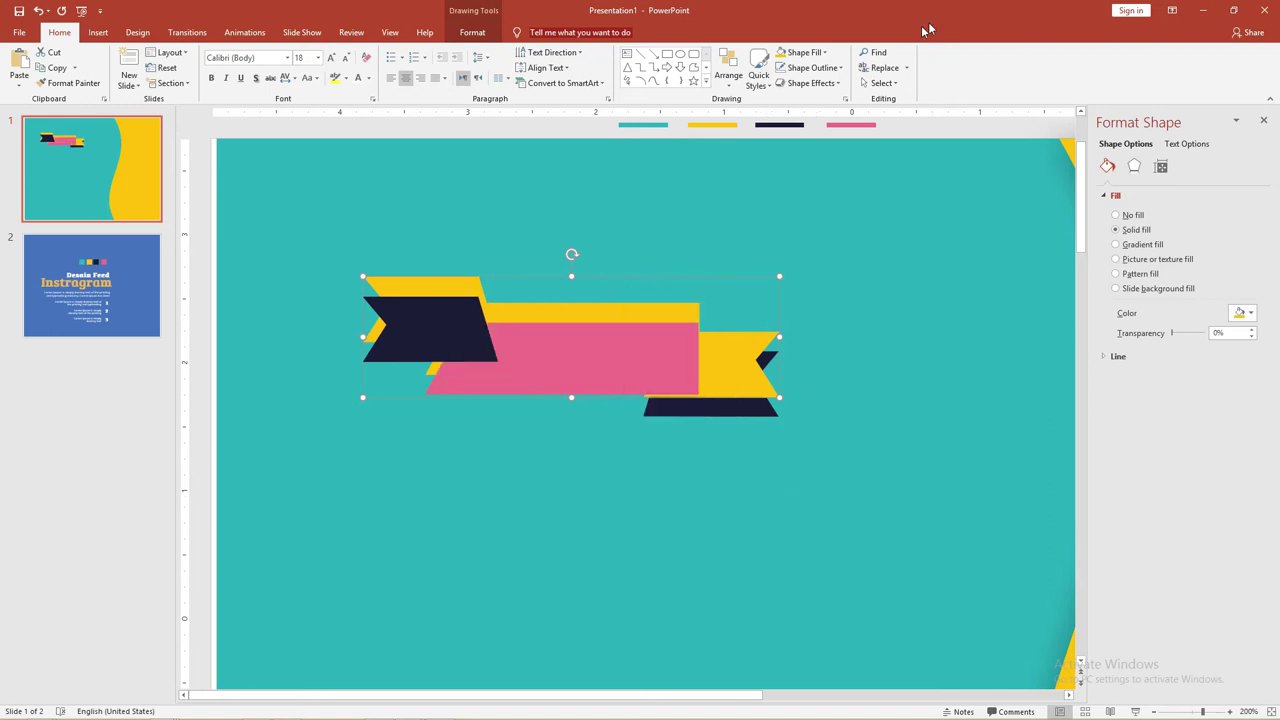
{"action": "left_click", "coordinate": [472, 32]}
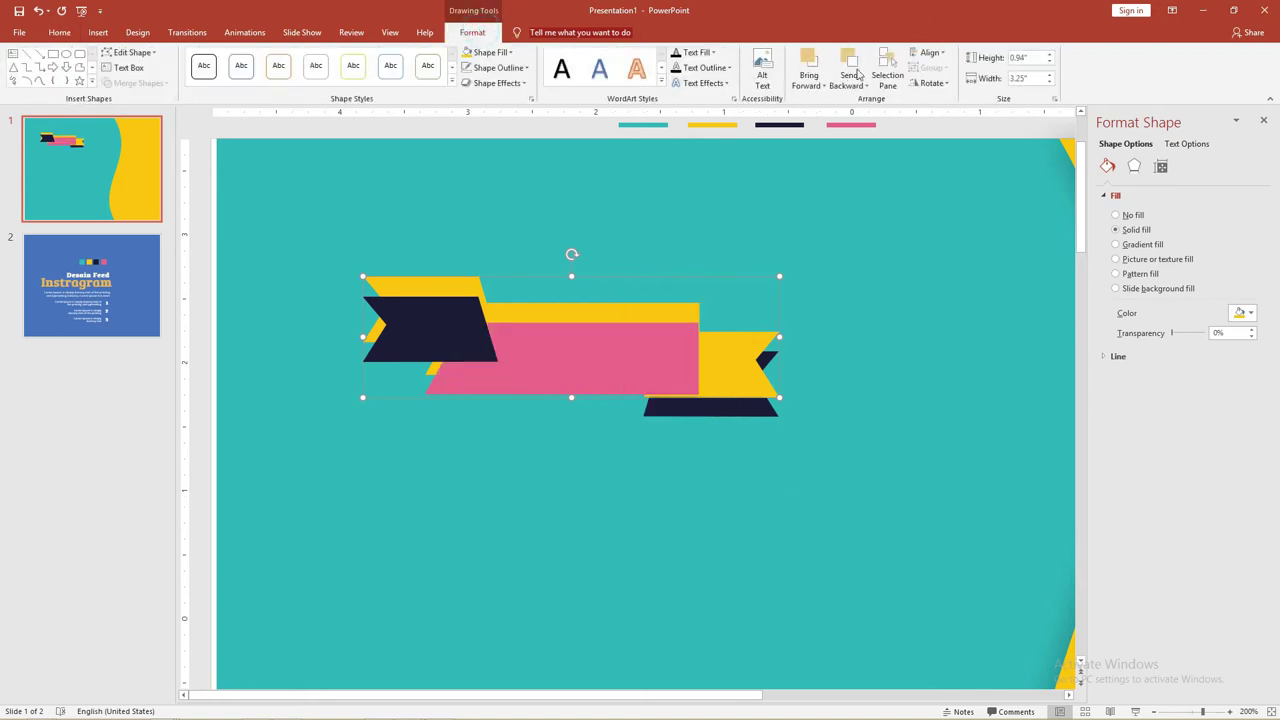
{"action": "left_click", "coordinate": [851, 66]}
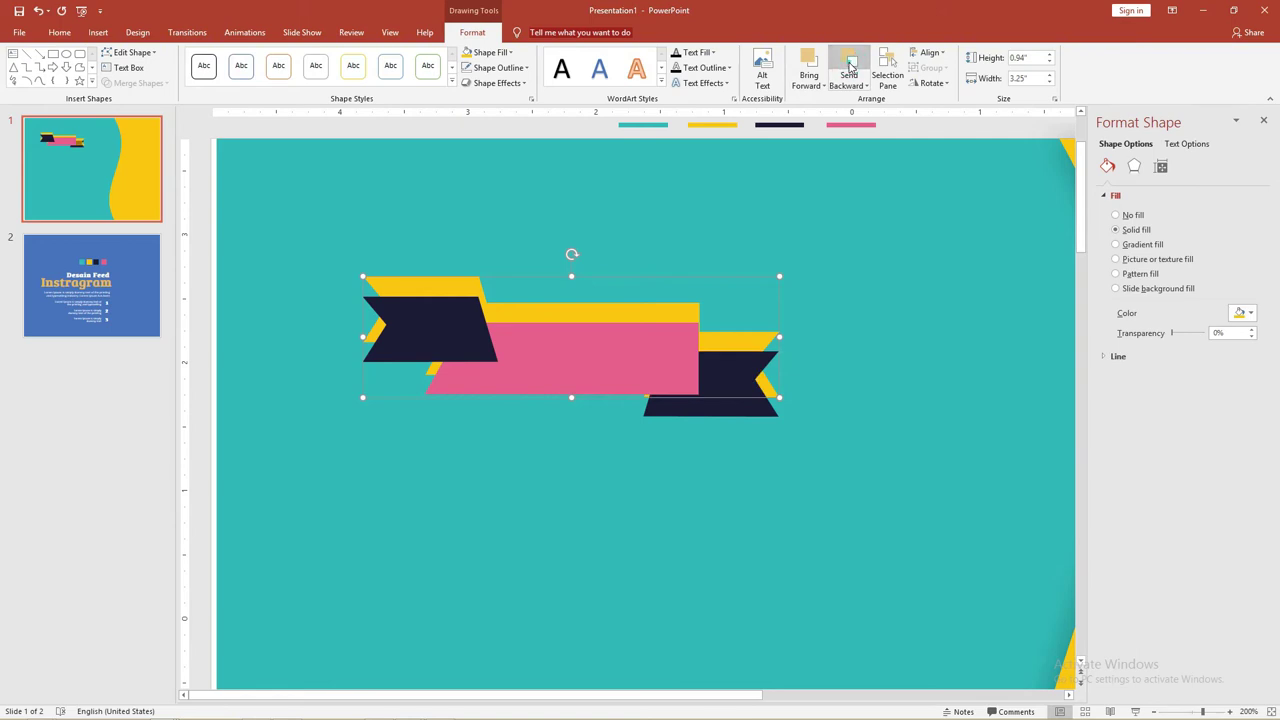
Step: Nudge the yellow banner slightly down and left so it shows as an offset edge
{"action": "left_click_drag", "start_coordinate": [691, 308], "coordinate": [702, 310]}
{"action": "key", "text": "Down"}
{"action": "key", "text": "Down"}
{"action": "key", "text": "Down"}
{"action": "key", "text": "Down"}
{"action": "key", "text": "Down"}
{"action": "key", "text": "Left"}
{"action": "key", "text": "Down"}
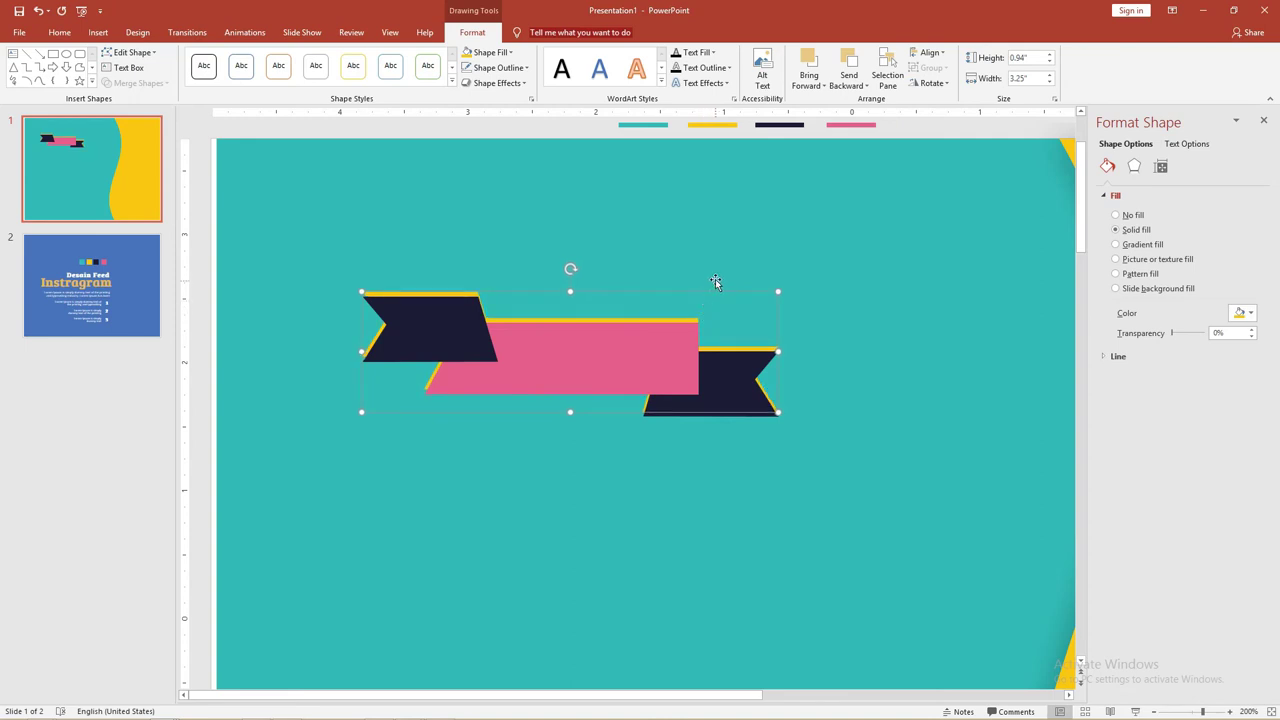
Step: Duplicate the yellow banner and resize the copy to 1.11" × 3.65"
{"action": "key", "text": "ctrl+d"}
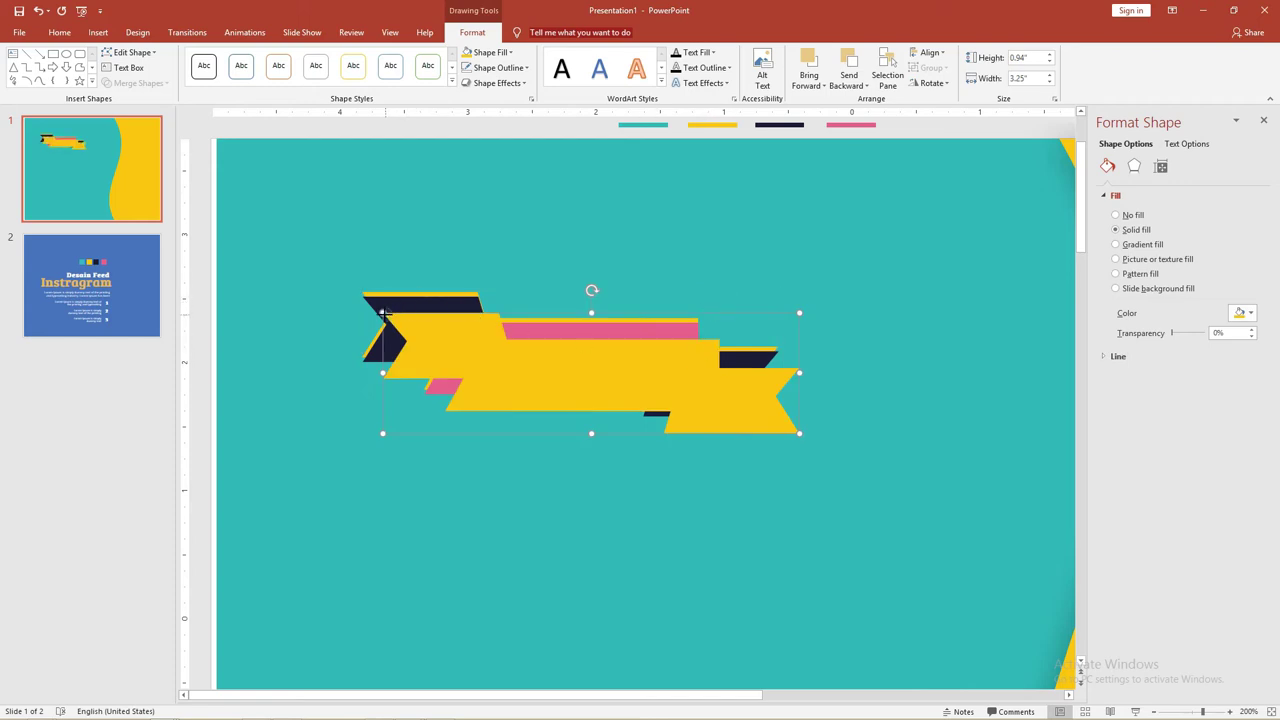
{"action": "left_click_drag", "start_coordinate": [383, 313], "coordinate": [312, 284]}
{"action": "left_click_drag", "start_coordinate": [451, 351], "coordinate": [507, 343]}
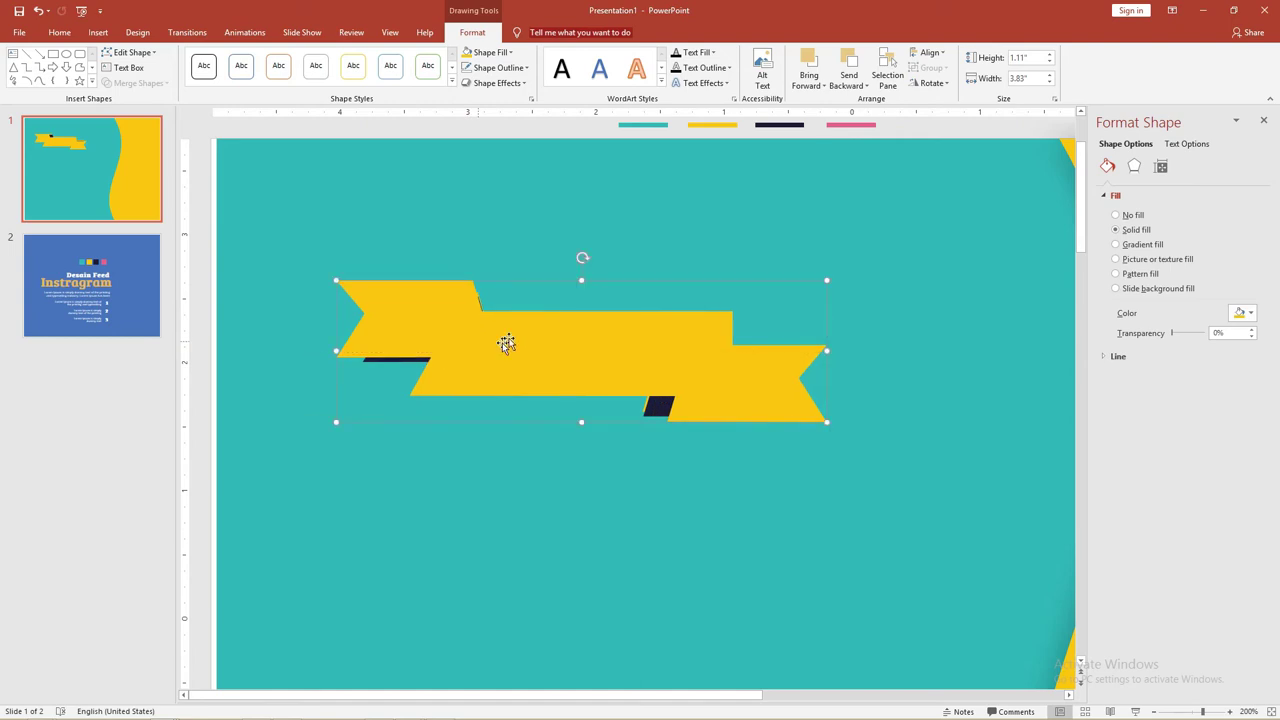
{"action": "left_click_drag", "start_coordinate": [829, 351], "coordinate": [805, 351]}
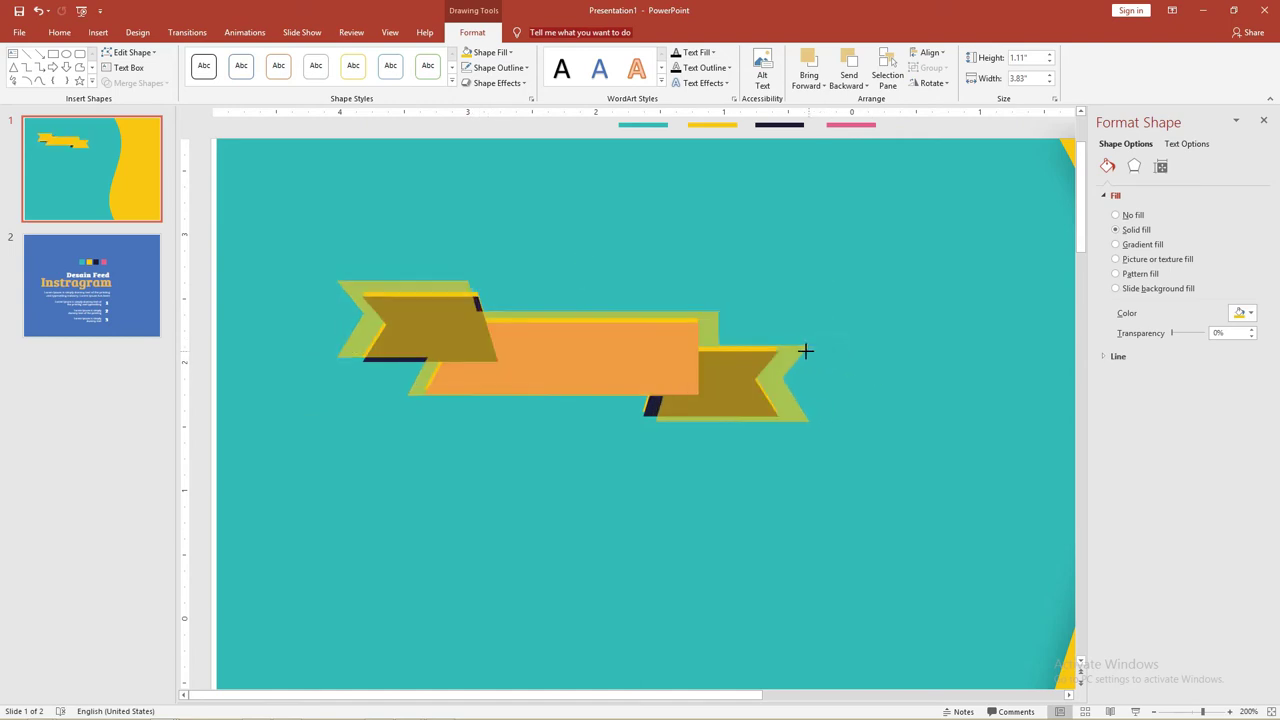
Step: Remove the banner copy's fill and give it a white outline
{"action": "left_click", "coordinate": [490, 52]}
{"action": "left_click", "coordinate": [492, 196]}
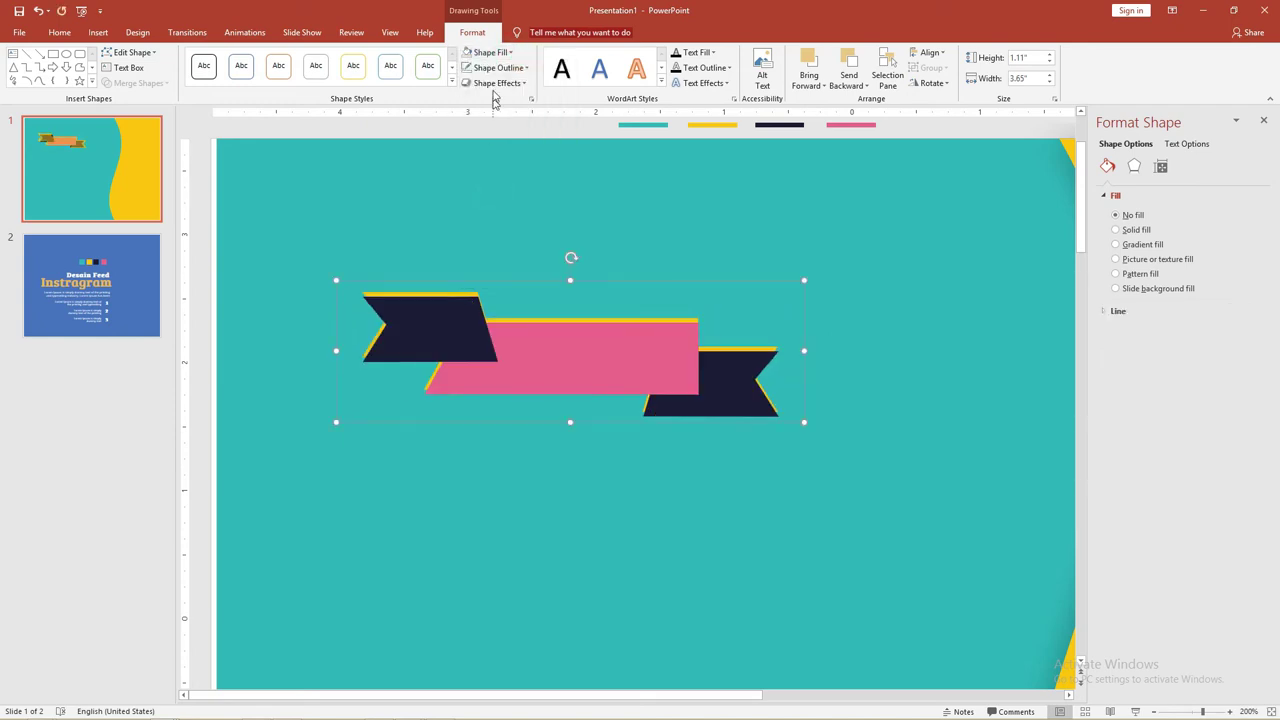
{"action": "left_click", "coordinate": [495, 67]}
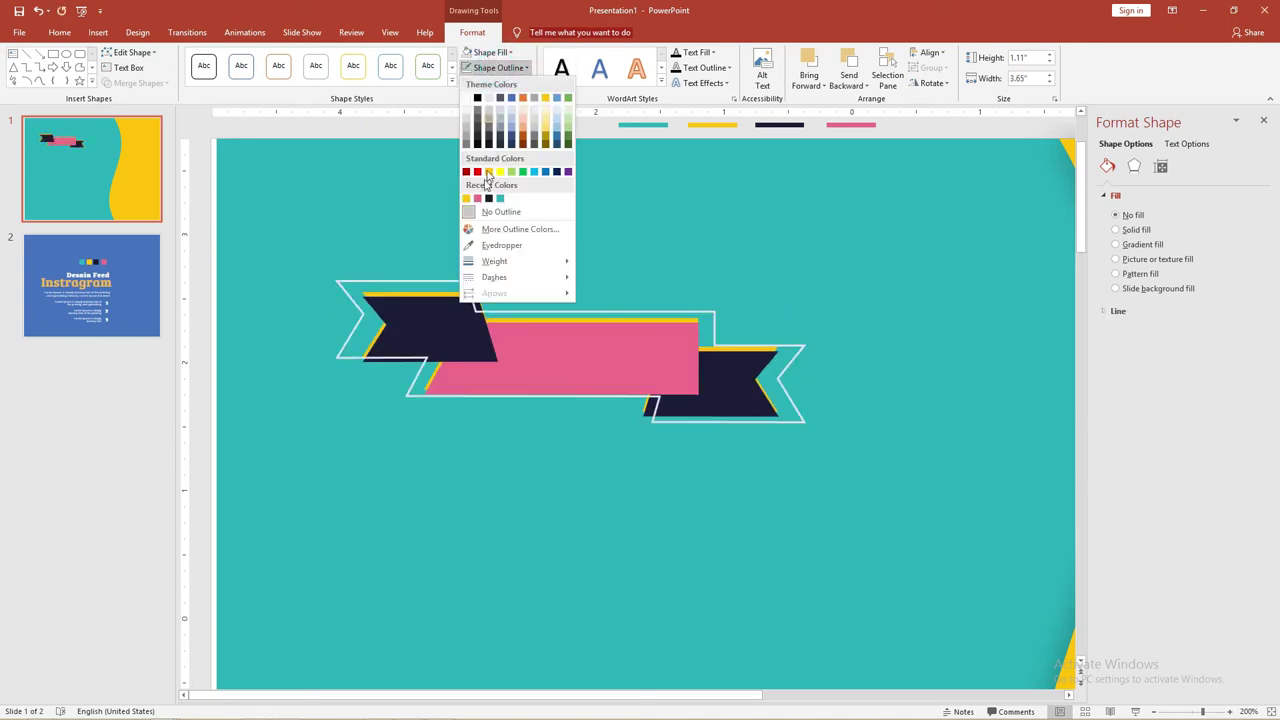
{"action": "left_click", "coordinate": [467, 98]}
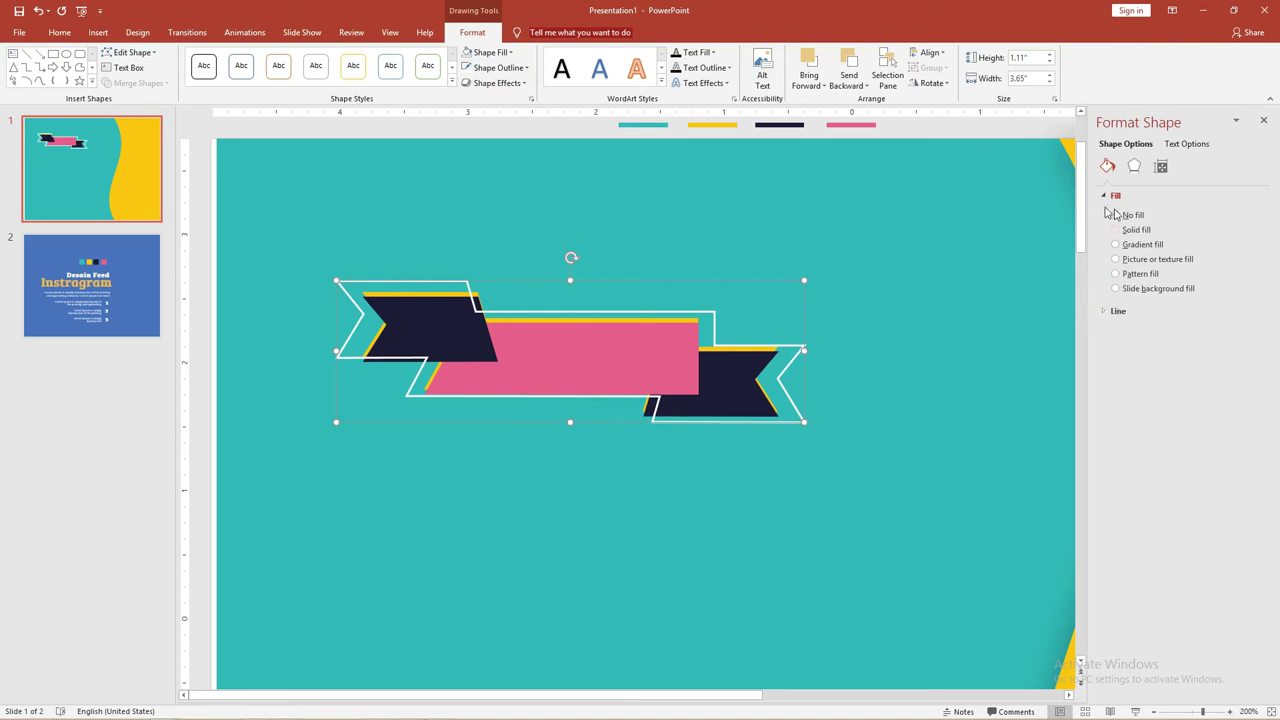
Step: Make the outline a 1.25 pt long-dash line with round caps and round joins
{"action": "left_click", "coordinate": [1104, 311]}
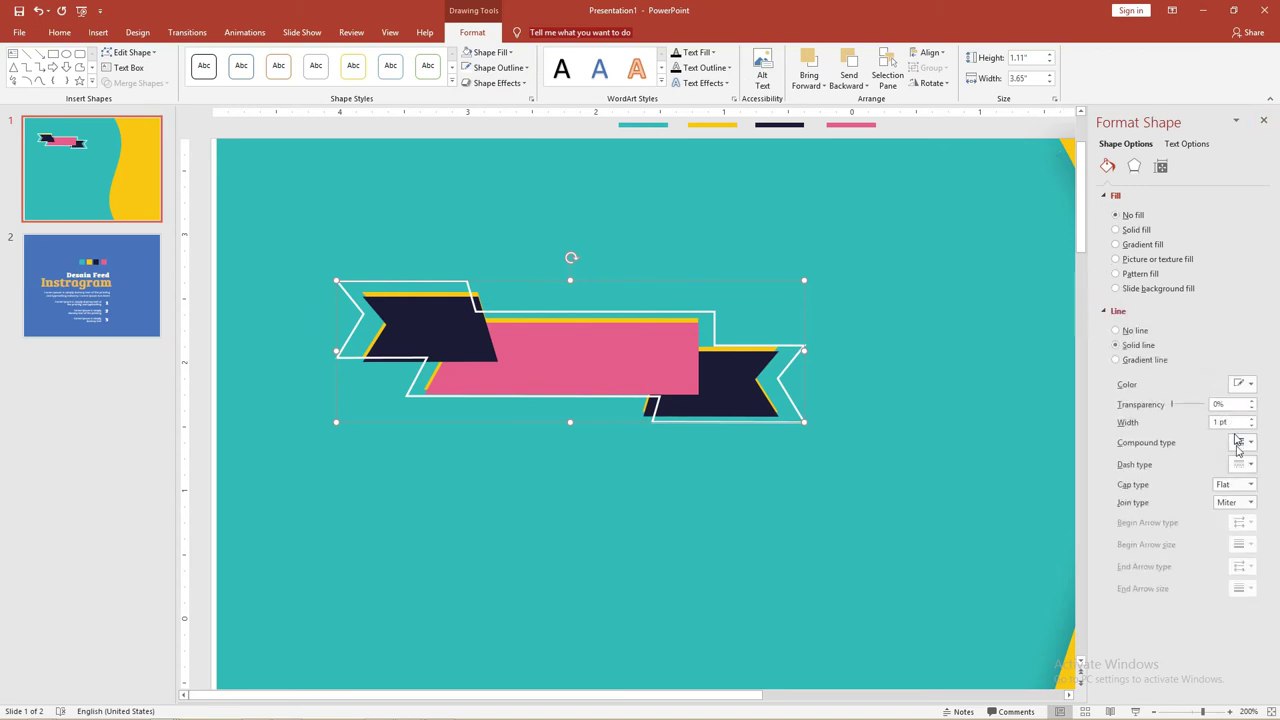
{"action": "left_click", "coordinate": [1243, 465]}
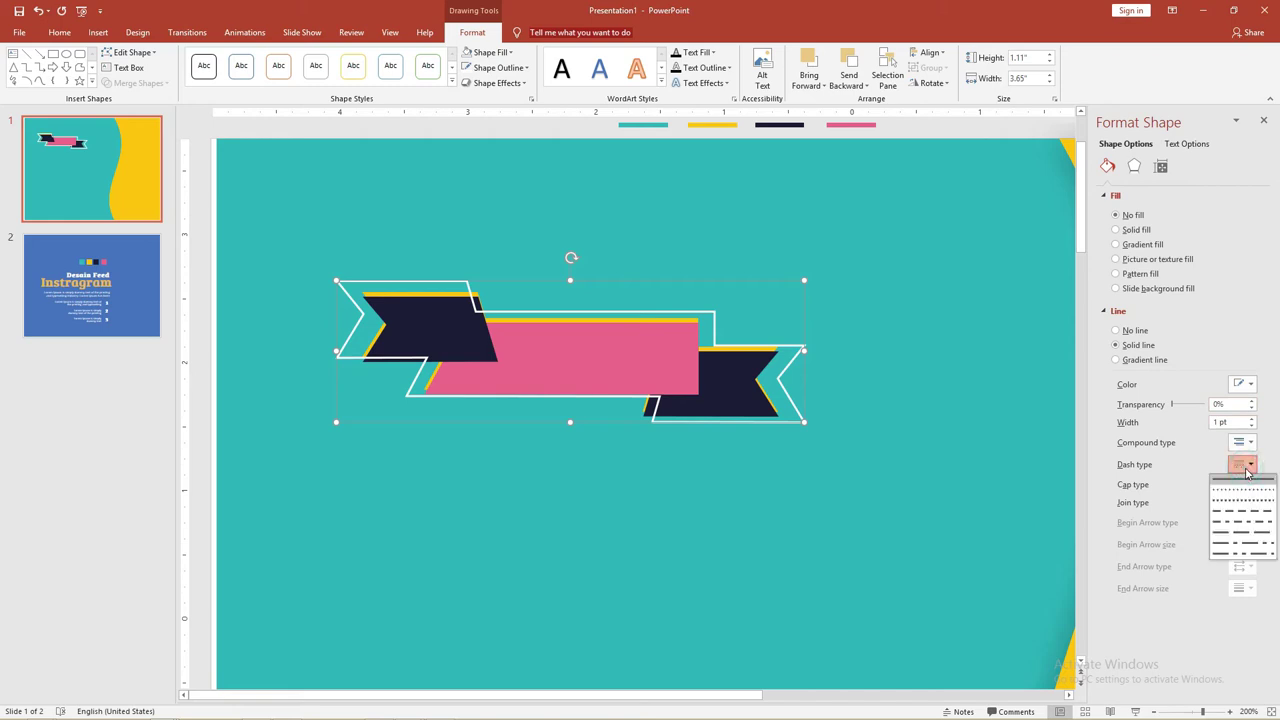
{"action": "left_click", "coordinate": [1257, 533]}
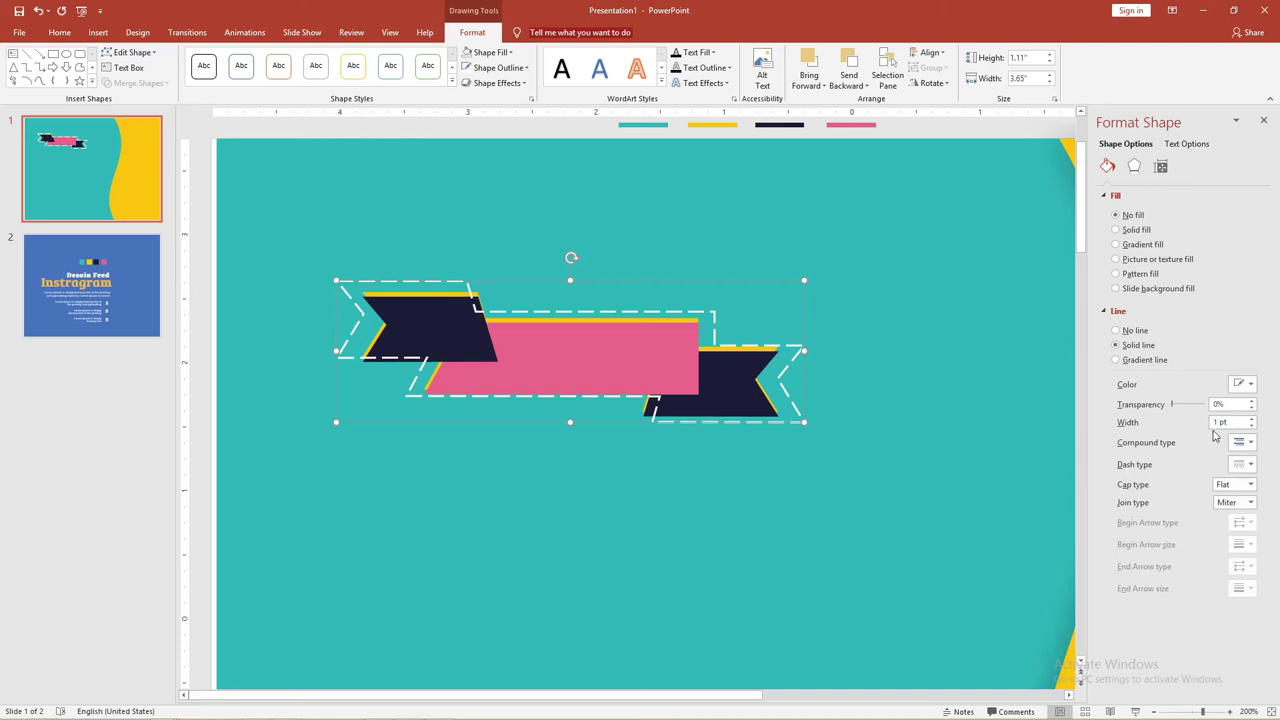
{"action": "left_click", "coordinate": [1251, 419]}
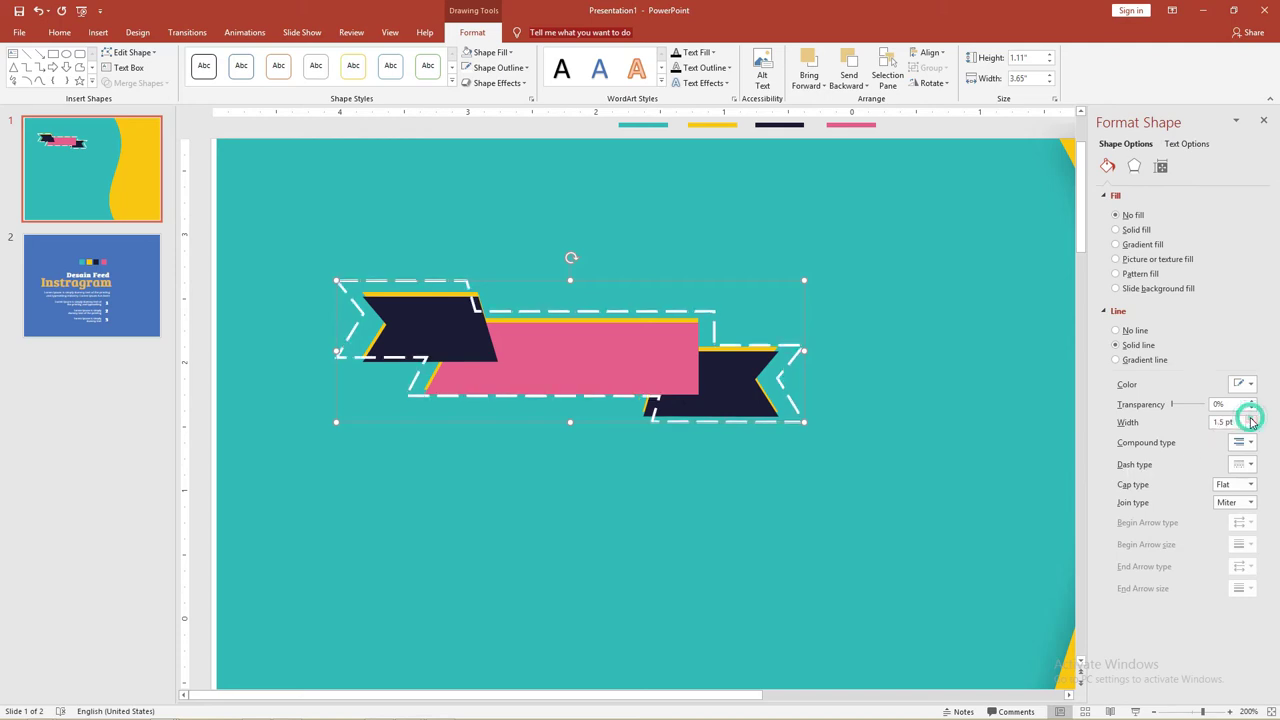
{"action": "left_click", "coordinate": [1251, 426]}
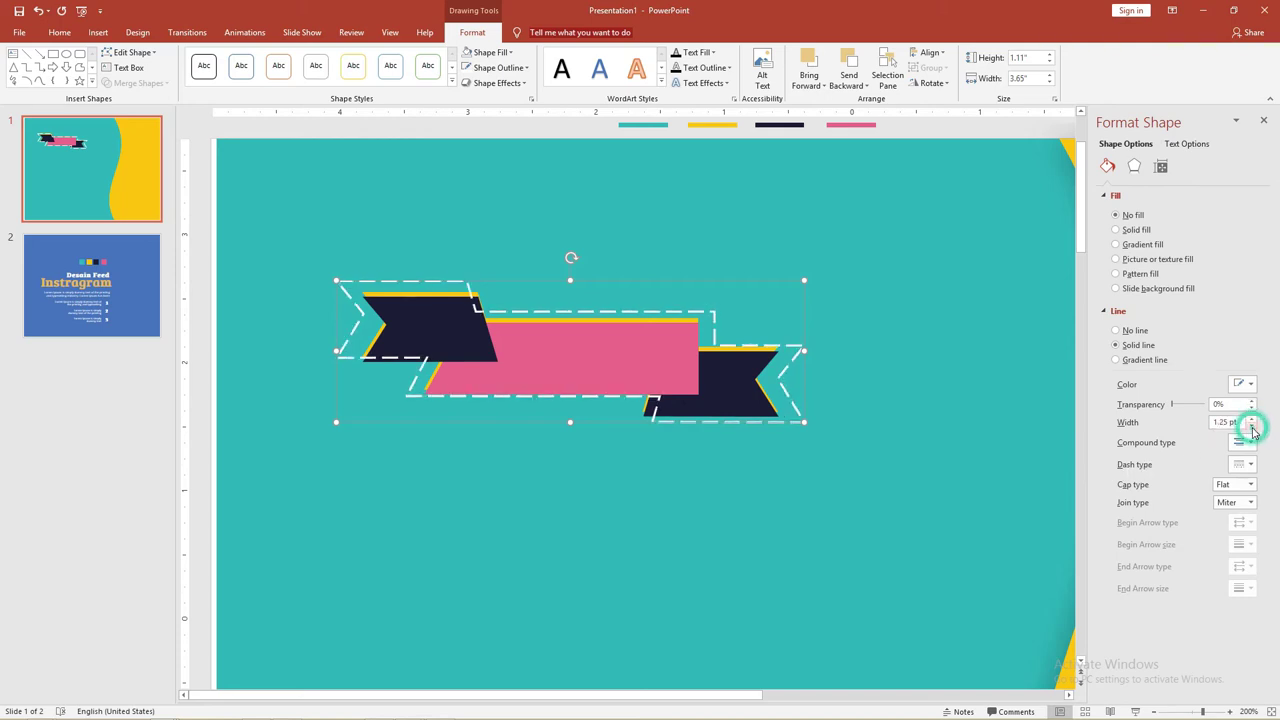
{"action": "left_click", "coordinate": [1249, 484]}
{"action": "left_click", "coordinate": [1238, 516]}
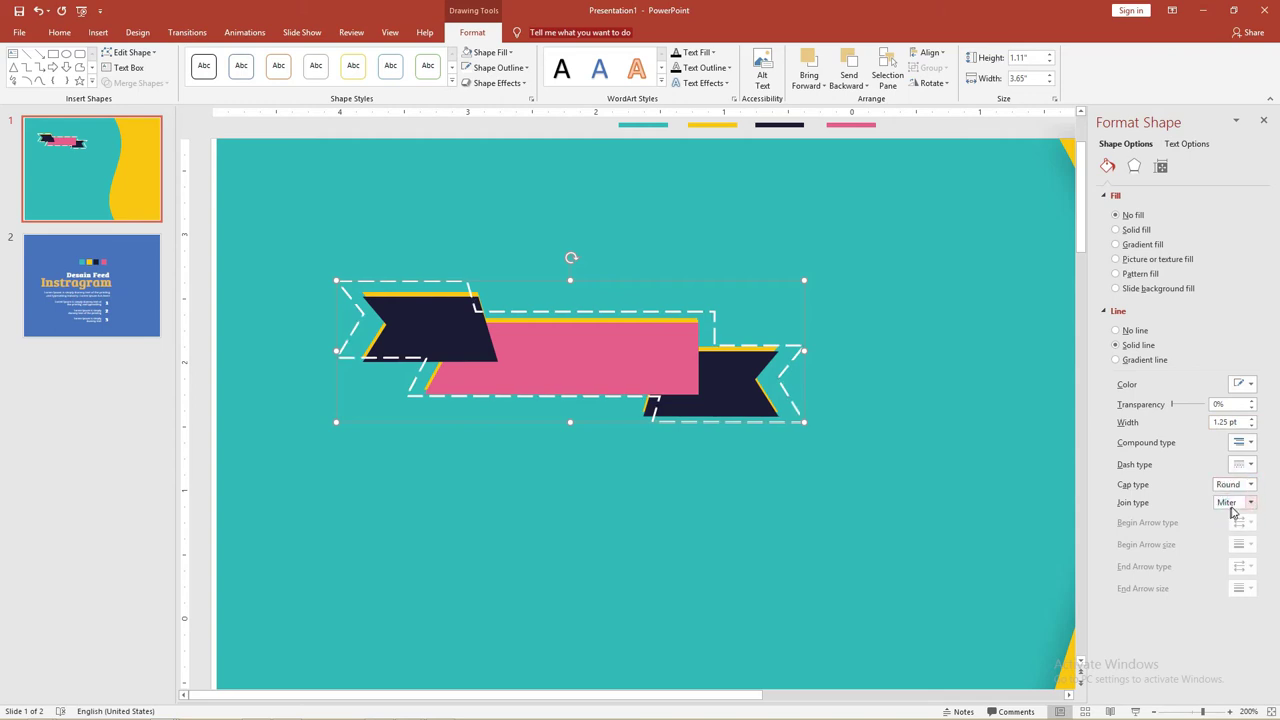
{"action": "left_click", "coordinate": [1249, 502]}
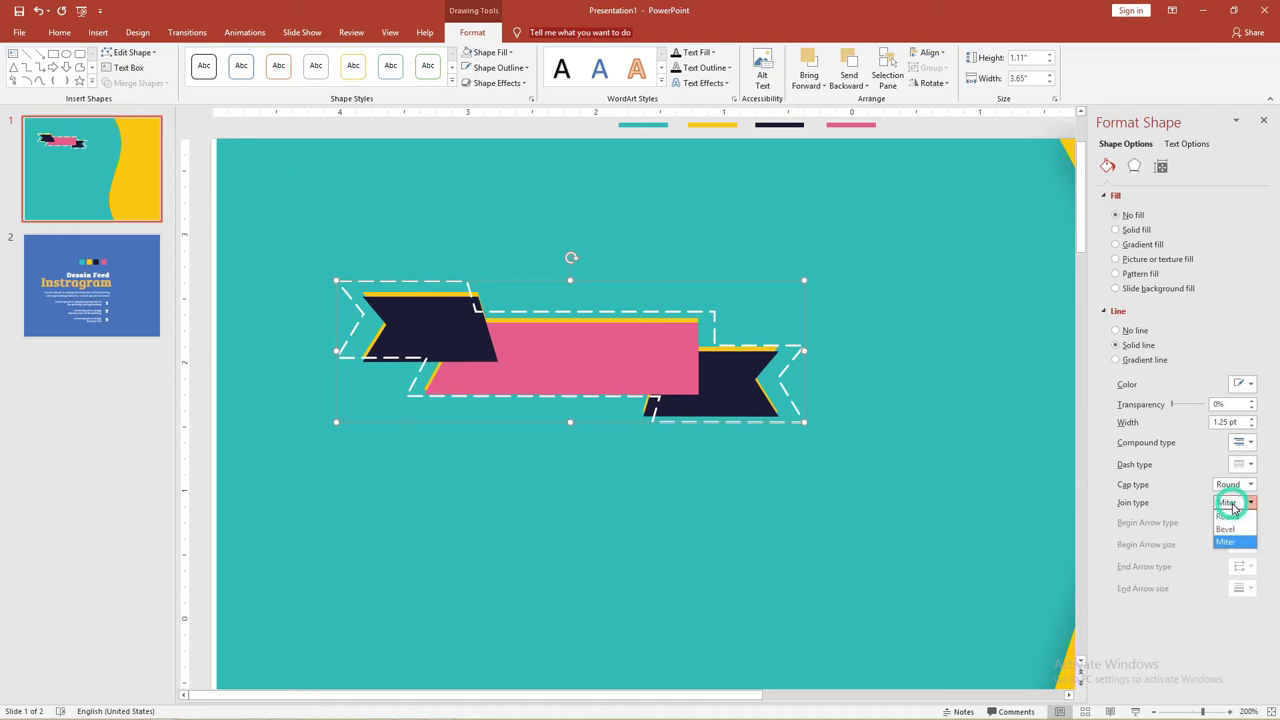
{"action": "left_click", "coordinate": [1230, 516]}
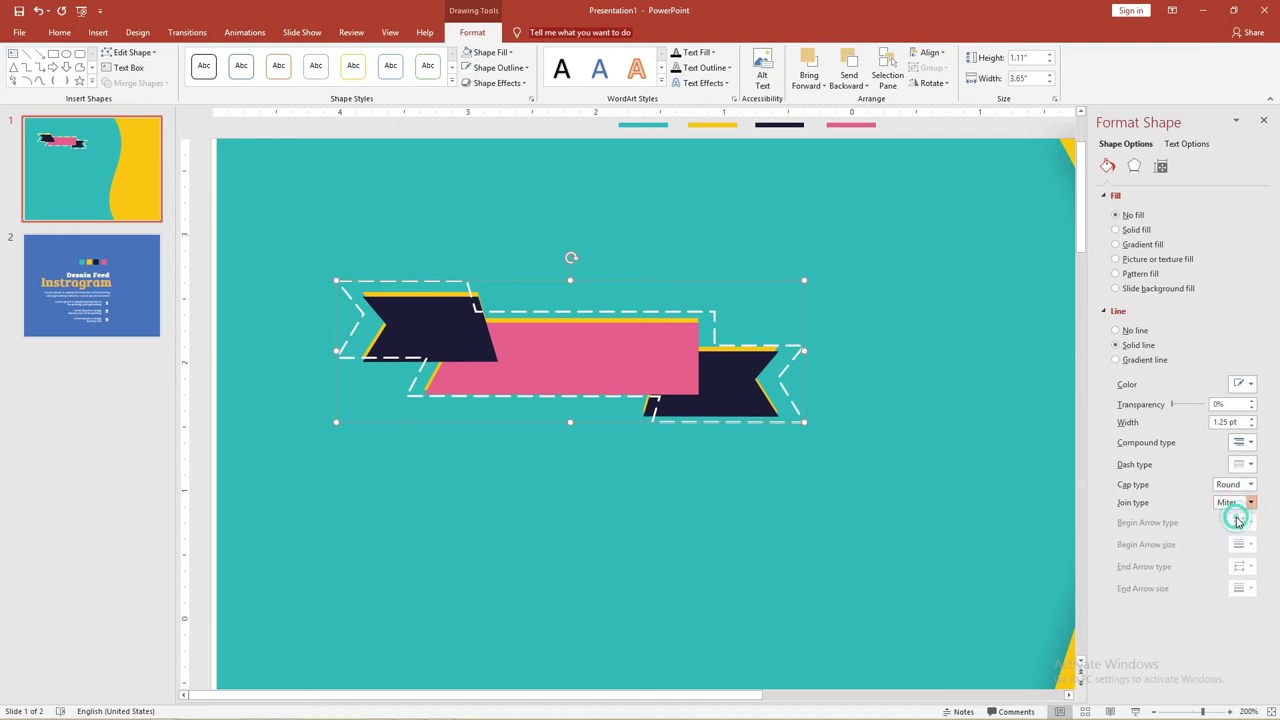
Step: Select the teal background shape, reverting an accidental nudge
{"action": "left_click", "coordinate": [882, 352]}
{"action": "left_click", "coordinate": [488, 313]}
{"action": "left_click_drag", "start_coordinate": [500, 314], "coordinate": [506, 316]}
{"action": "key", "text": "ctrl+z"}
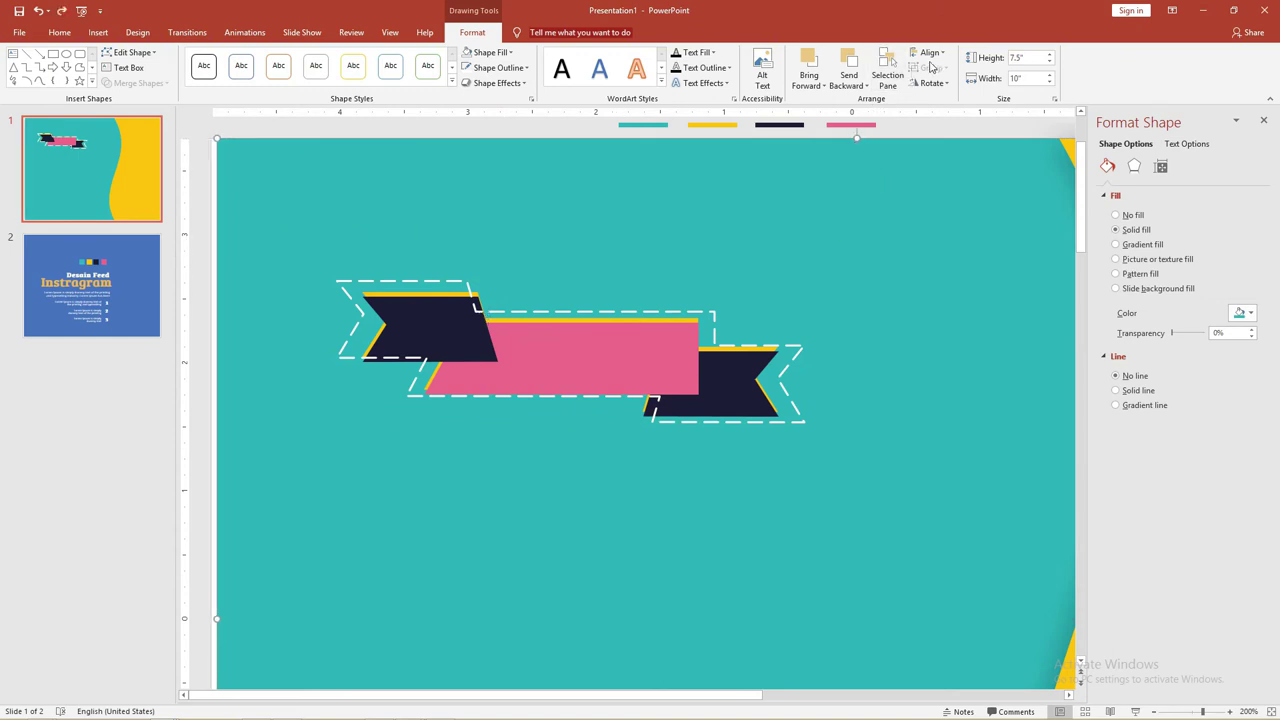
Step: Align the teal background shape to the slide
{"action": "left_click", "coordinate": [929, 52]}
{"action": "left_click", "coordinate": [928, 77]}
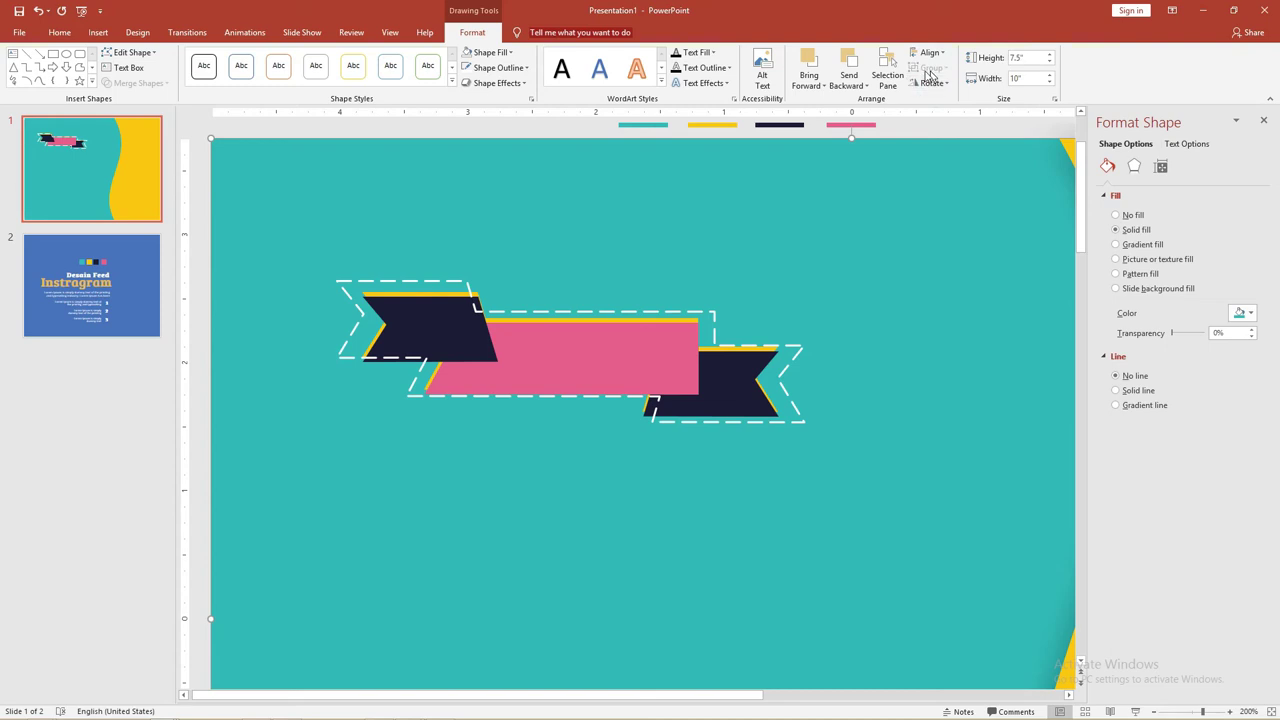
{"action": "scroll", "coordinate": [725, 265], "scroll_direction": "down", "scroll_amount": 5}
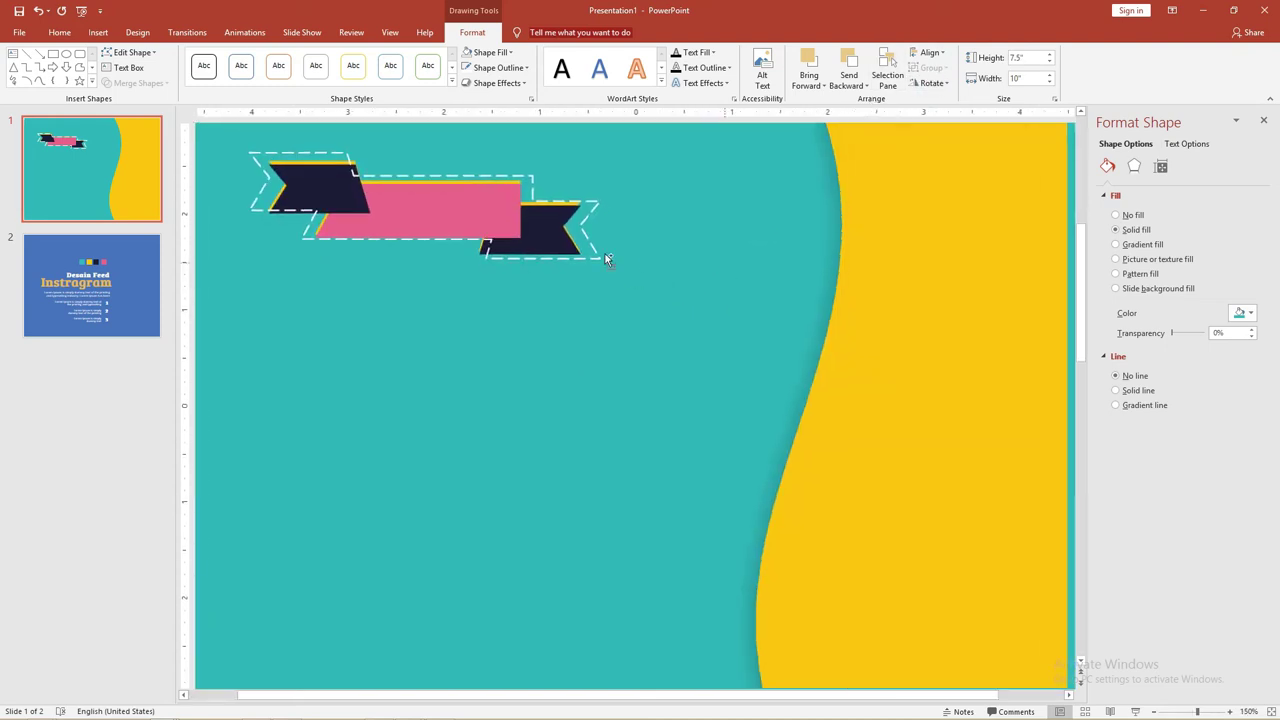
Step: Send the full-slide background behind the dashed ribbon banner
{"action": "left_click", "coordinate": [597, 237]}
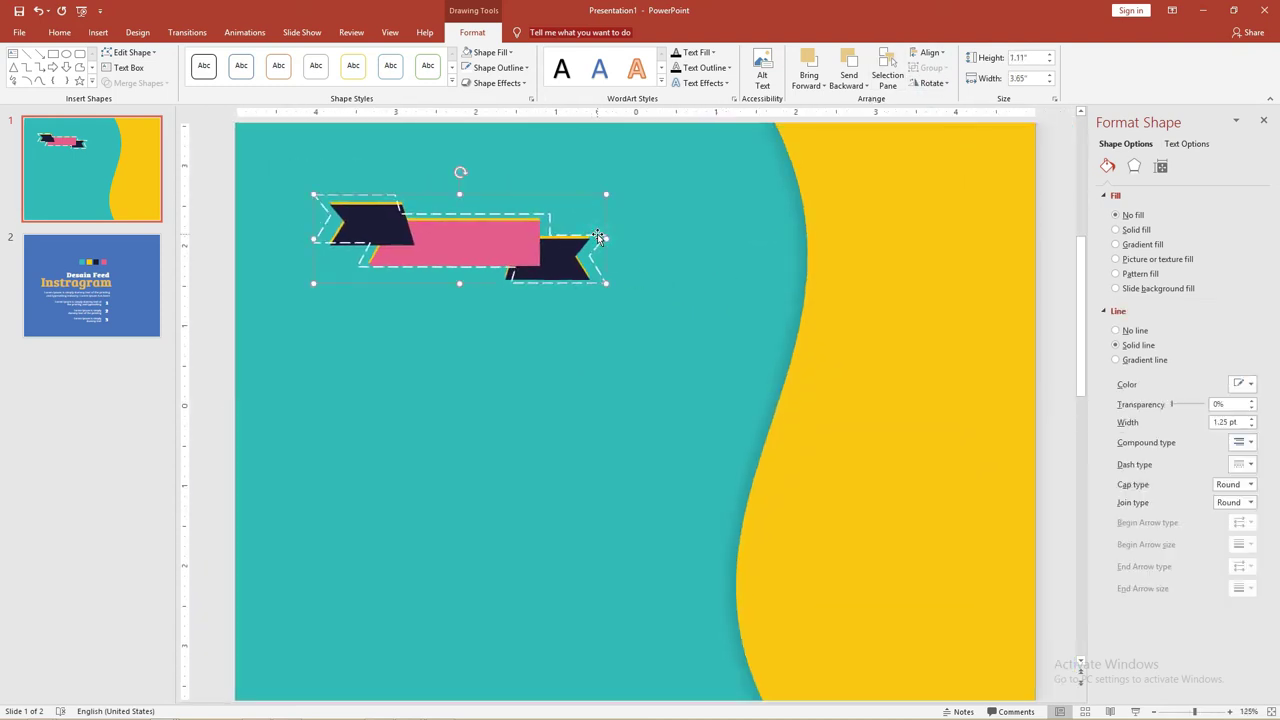
{"action": "left_click", "coordinate": [538, 150], "text": "shift"}
{"action": "right_click", "coordinate": [538, 150]}
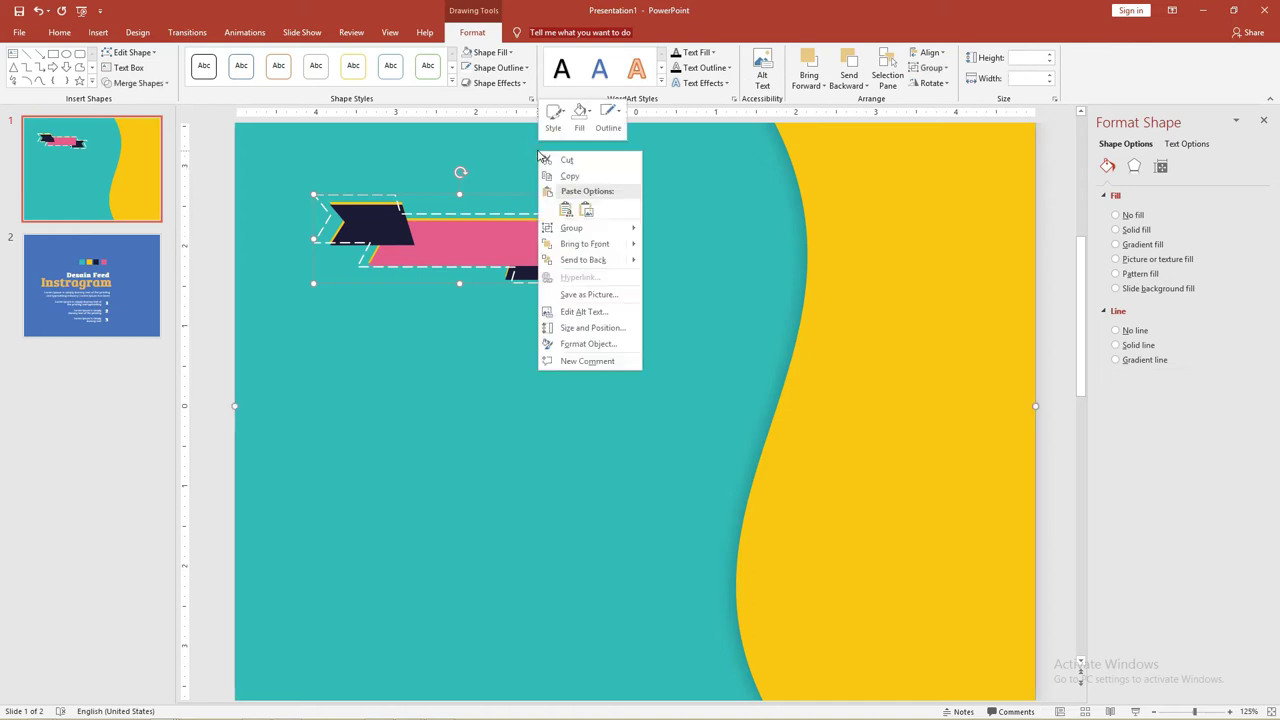
{"action": "left_click", "coordinate": [593, 262]}
{"action": "left_click", "coordinate": [234, 200]}
{"action": "left_click", "coordinate": [318, 194]}
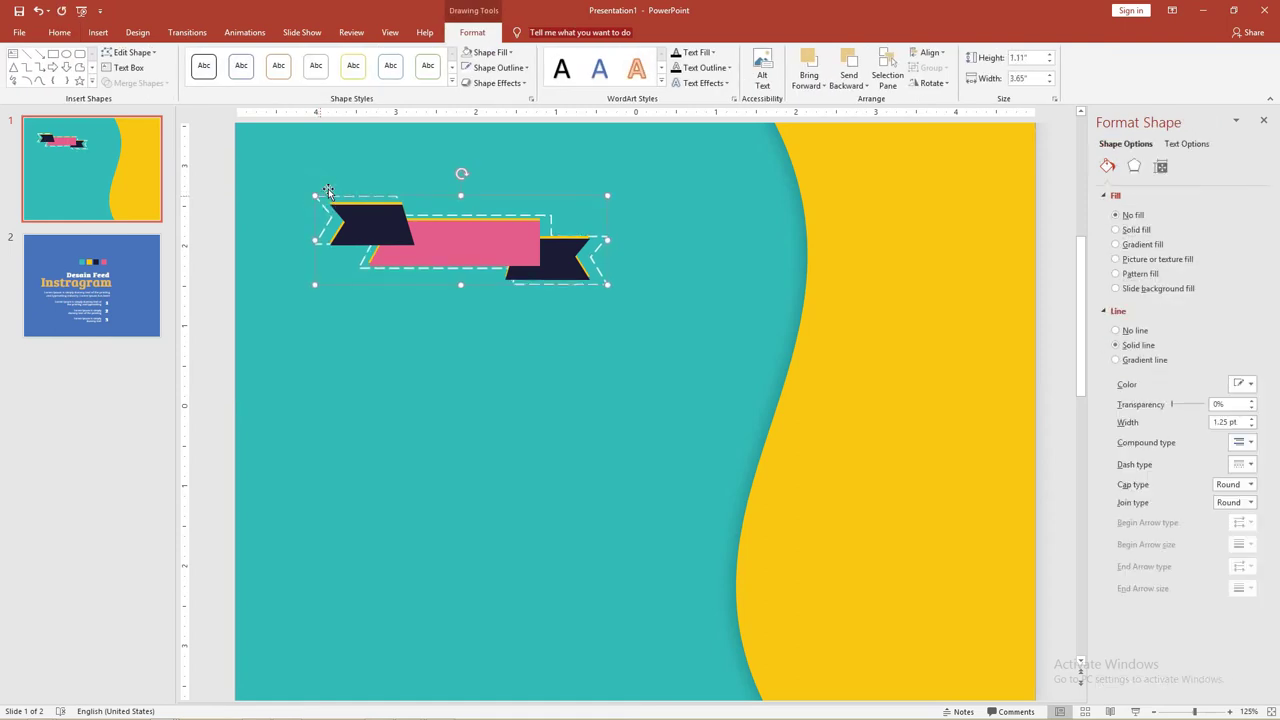
{"action": "left_click", "coordinate": [211, 148]}
Step: Insert a text box reading OFF in Bree Serif font
{"action": "left_click", "coordinate": [105, 35]}
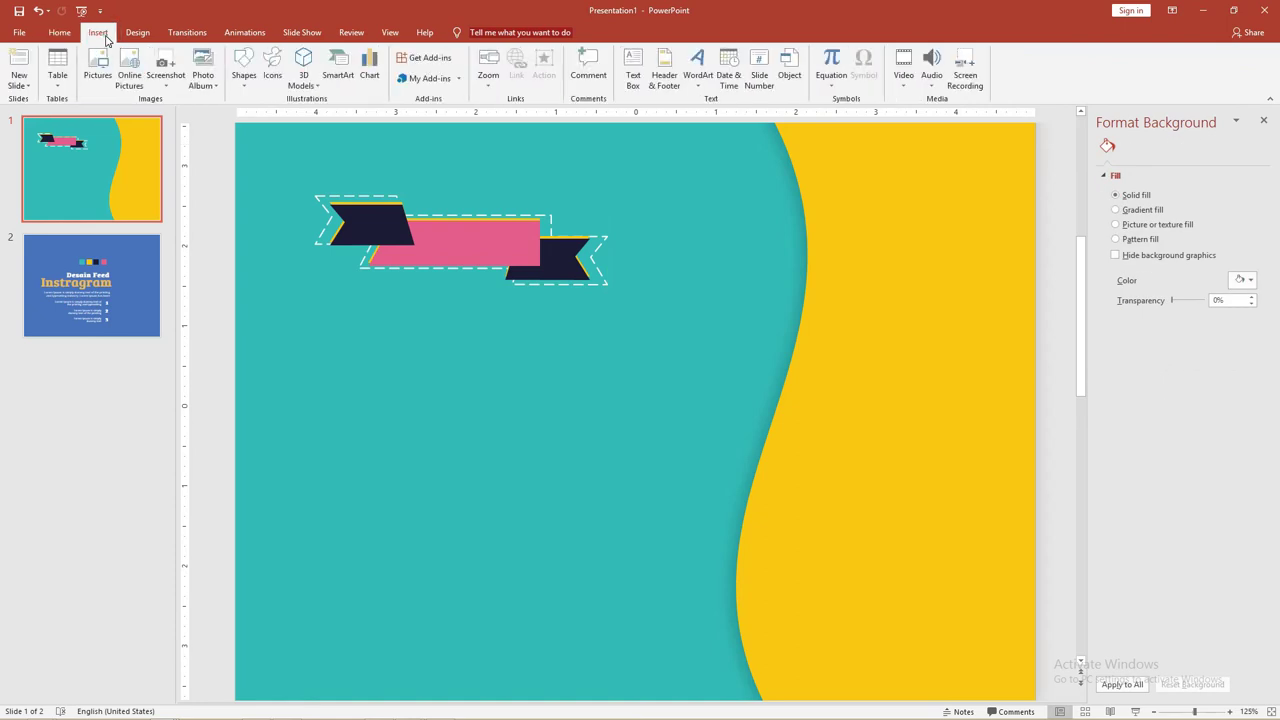
{"action": "left_click", "coordinate": [244, 86]}
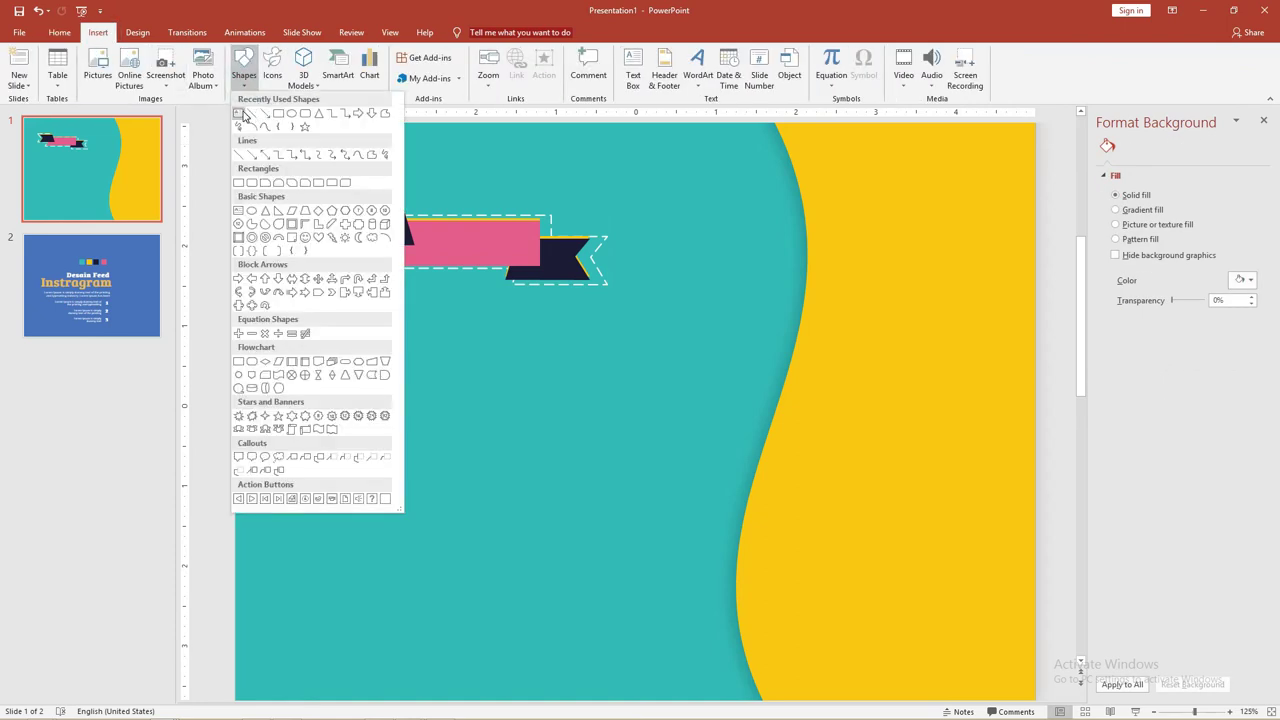
{"action": "left_click", "coordinate": [241, 116]}
{"action": "left_click_drag", "start_coordinate": [361, 329], "coordinate": [480, 385]}
{"action": "type", "text": "OFF"}
{"action": "key", "text": "ctrl+a"}
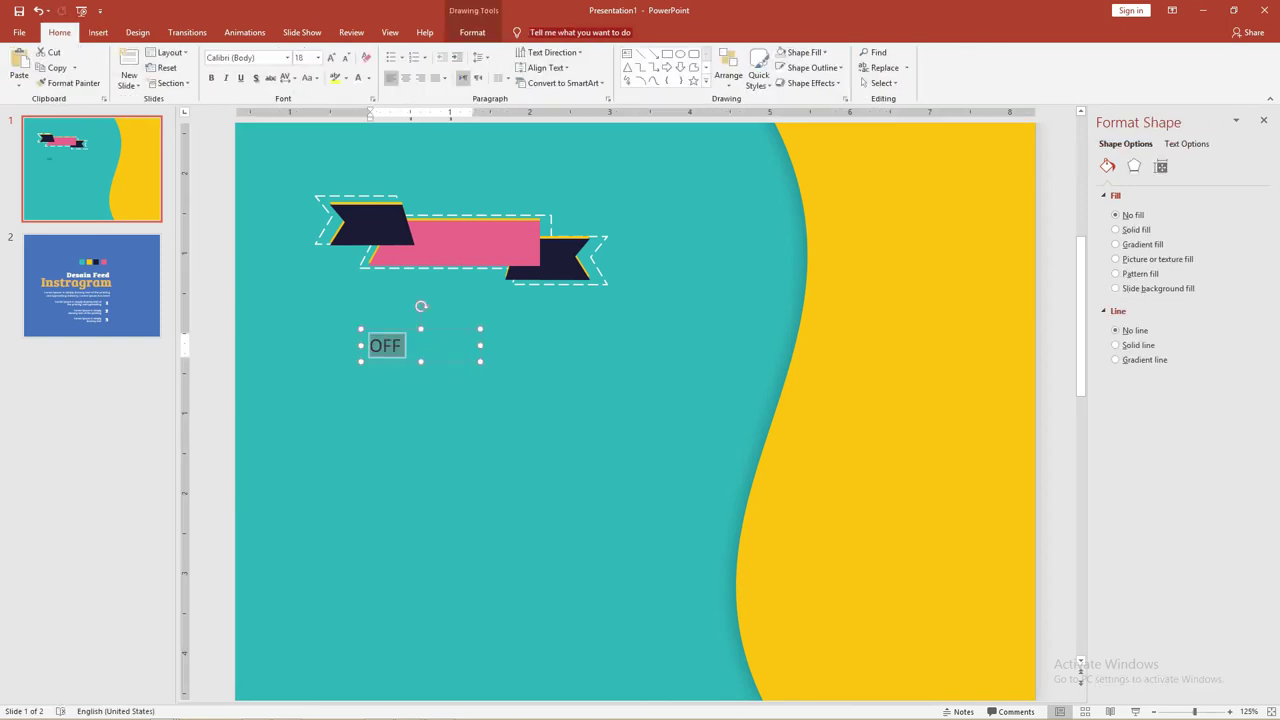
{"action": "left_click", "coordinate": [250, 58]}
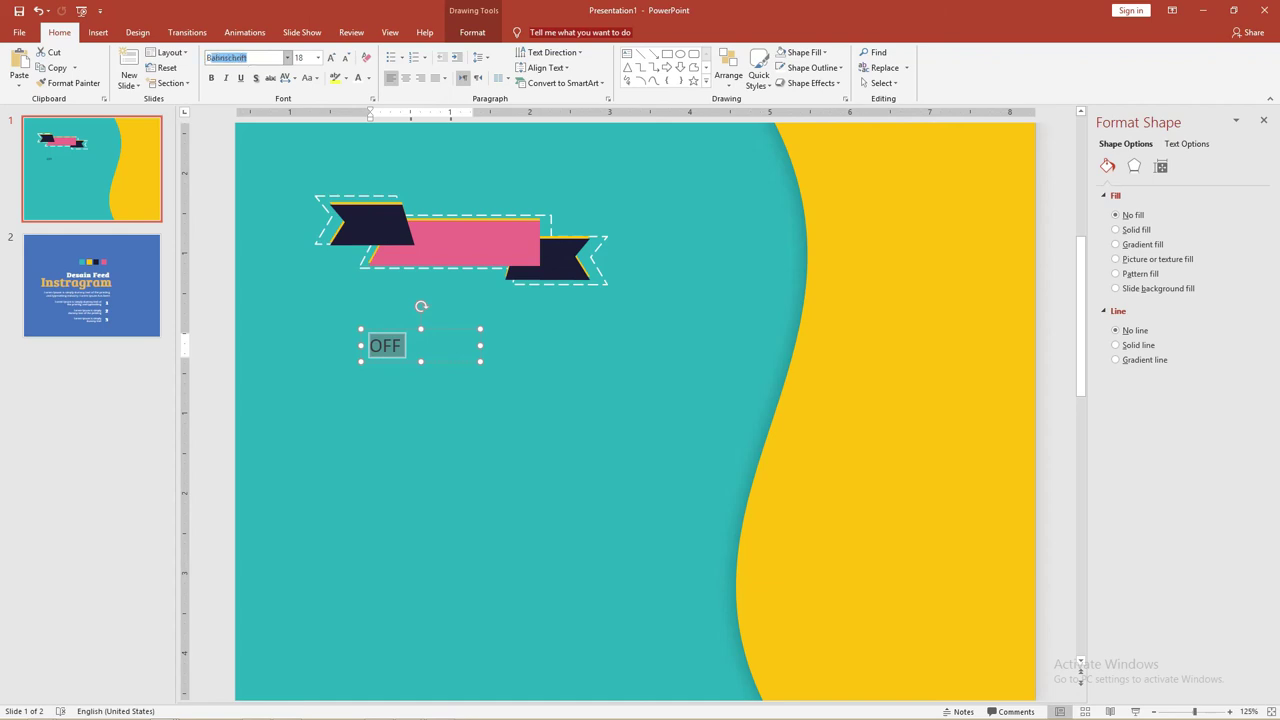
{"action": "type", "text": "Bree Serif"}
{"action": "key", "text": "Return"}
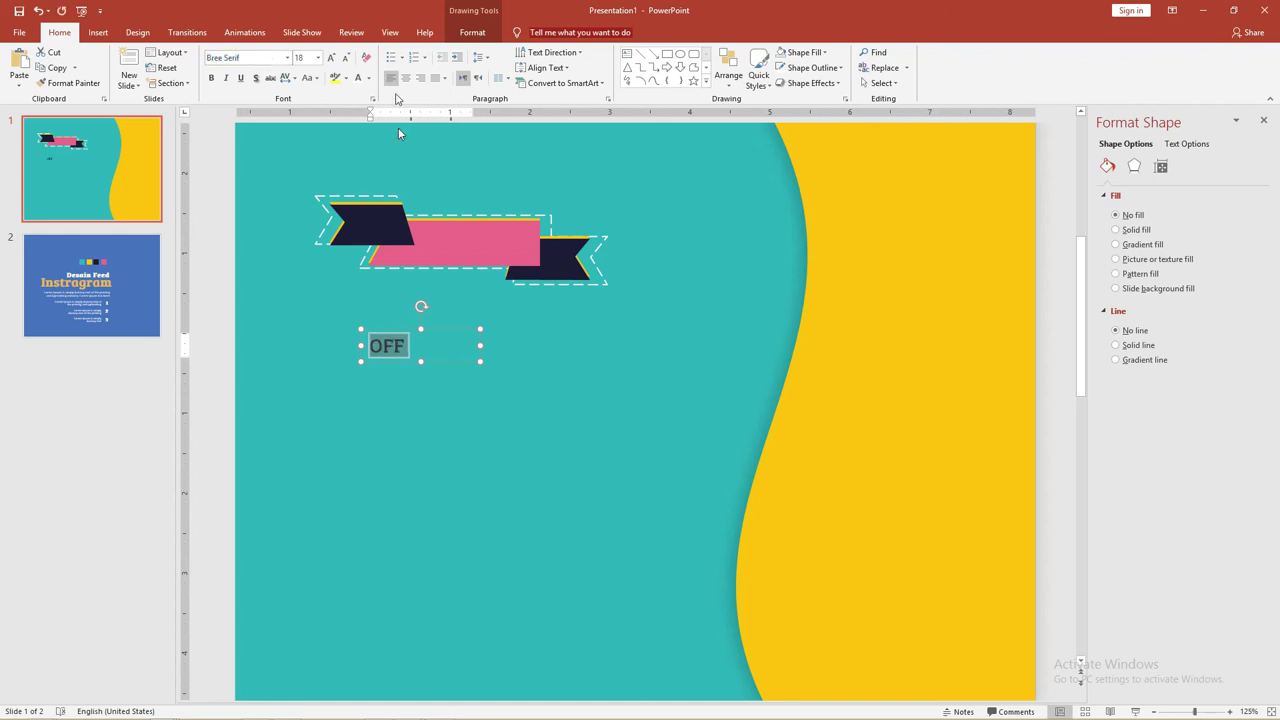
Step: Move OFF onto the ribbon's dark left end and make the text white
{"action": "left_click_drag", "start_coordinate": [393, 285], "coordinate": [376, 222]}
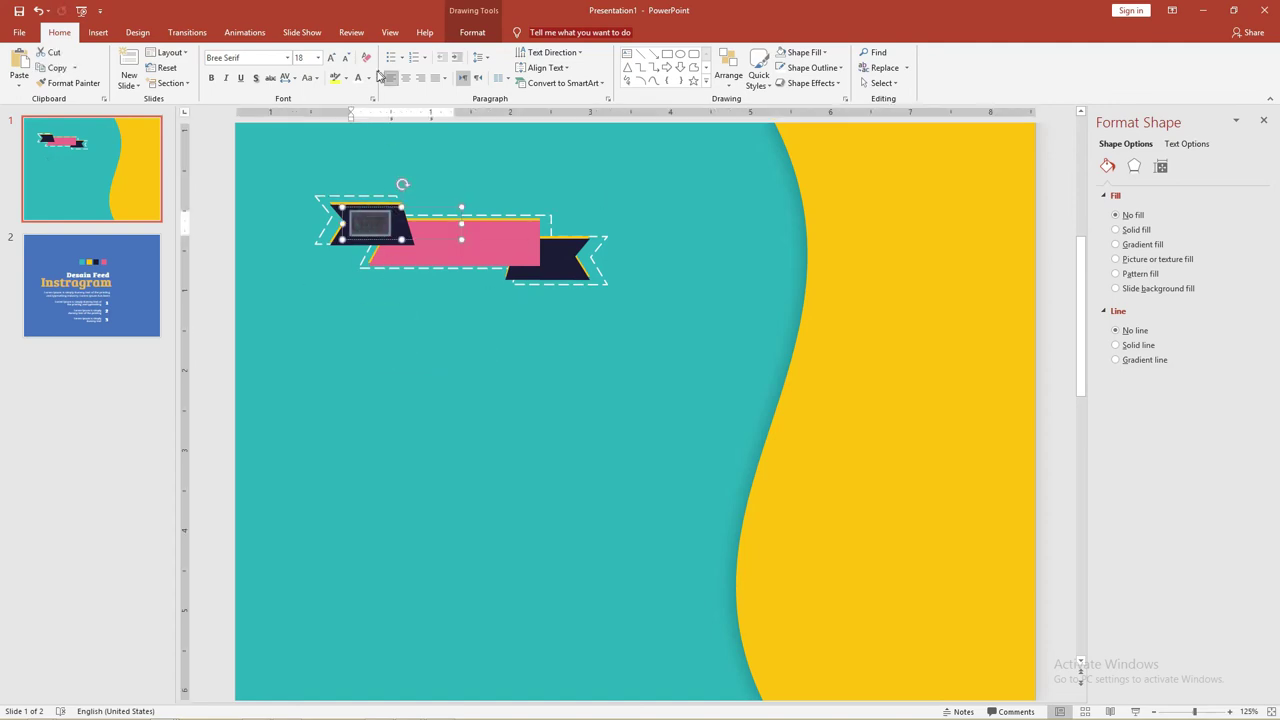
{"action": "left_click", "coordinate": [369, 80]}
{"action": "left_click", "coordinate": [355, 107]}
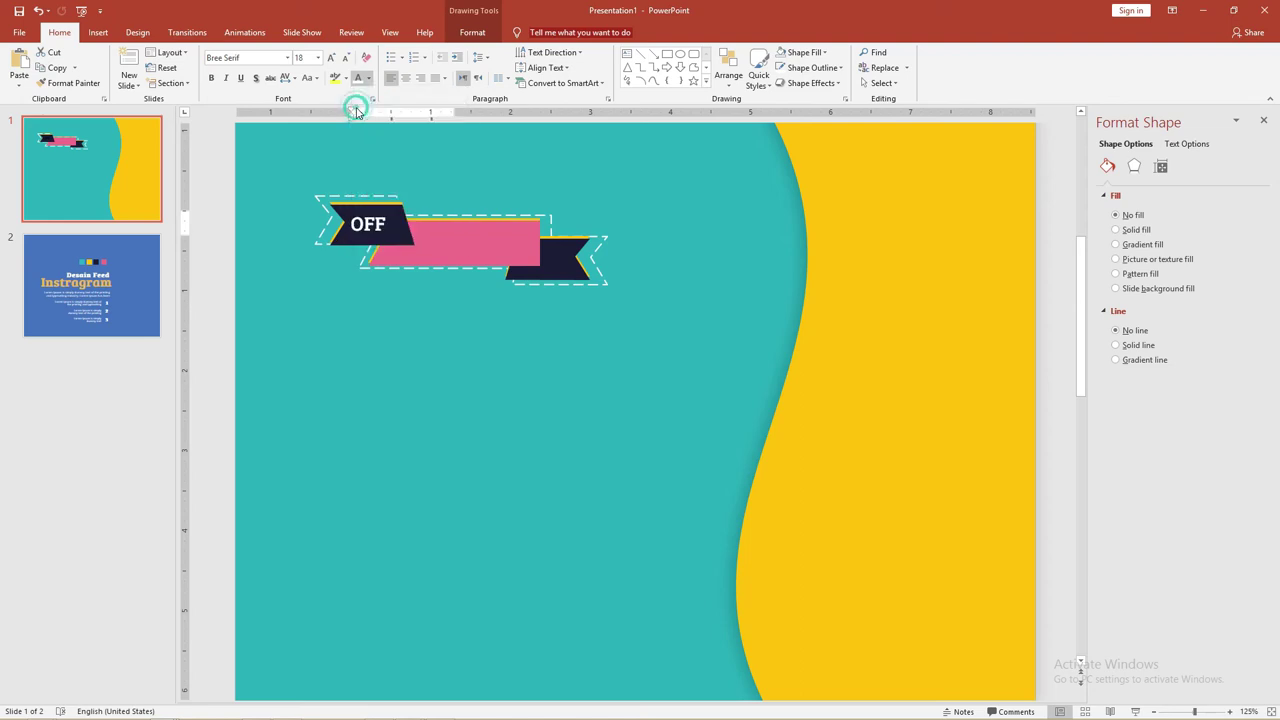
{"action": "left_click", "coordinate": [461, 224]}
{"action": "left_click", "coordinate": [397, 224]}
{"action": "left_click_drag", "start_coordinate": [385, 210], "coordinate": [466, 230], "text": "ctrl"}
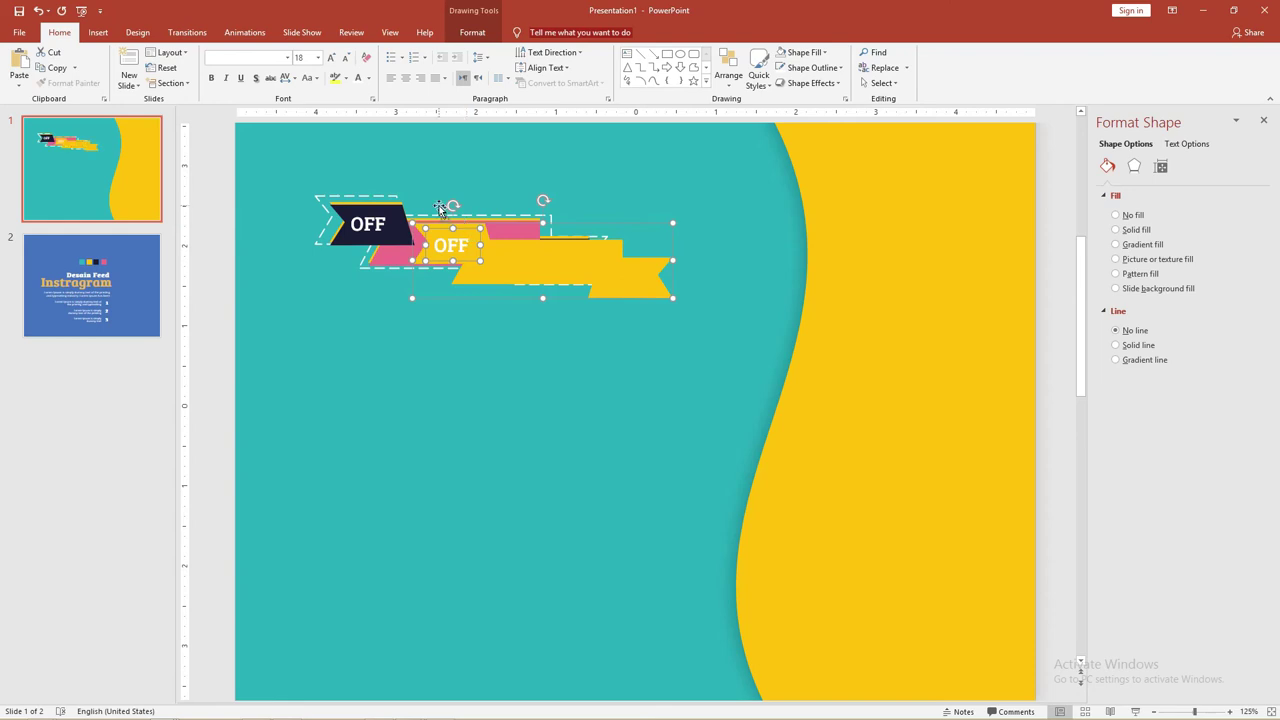
Step: Copy the OFF box onto the pink band and change its text to PRODUCT on one line
{"action": "key", "text": "ctrl+z"}
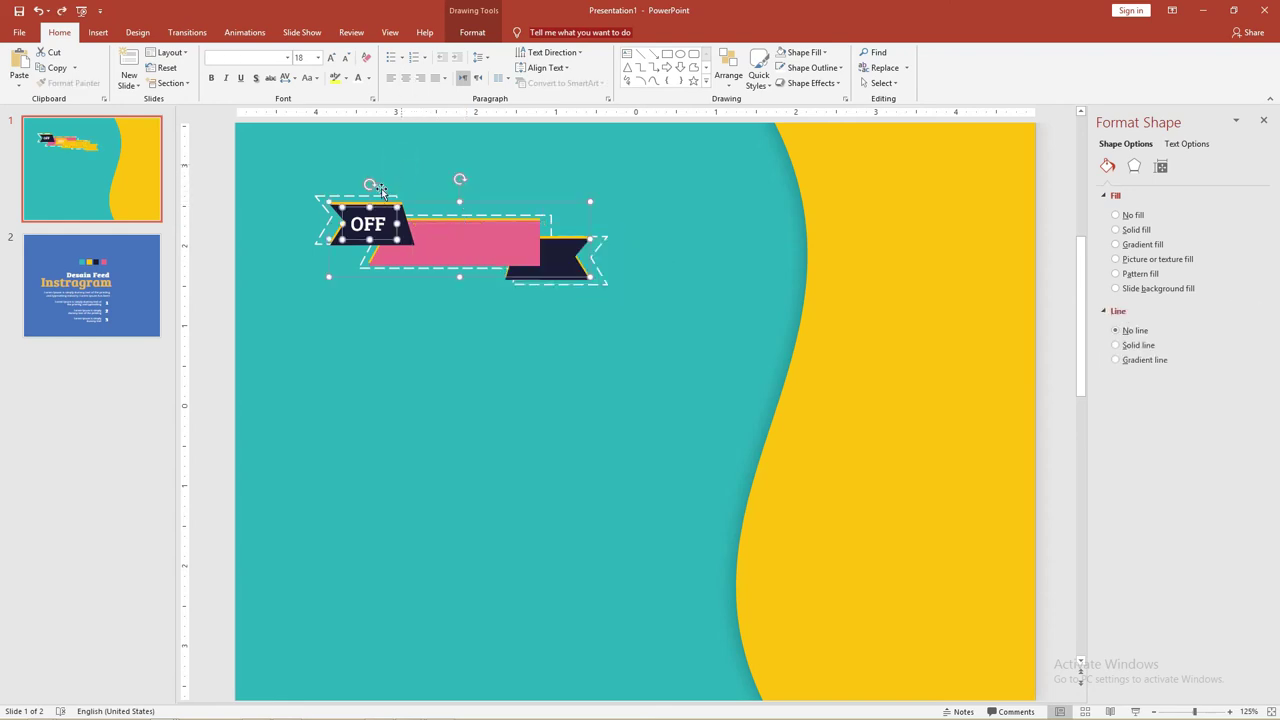
{"action": "left_click", "coordinate": [356, 245]}
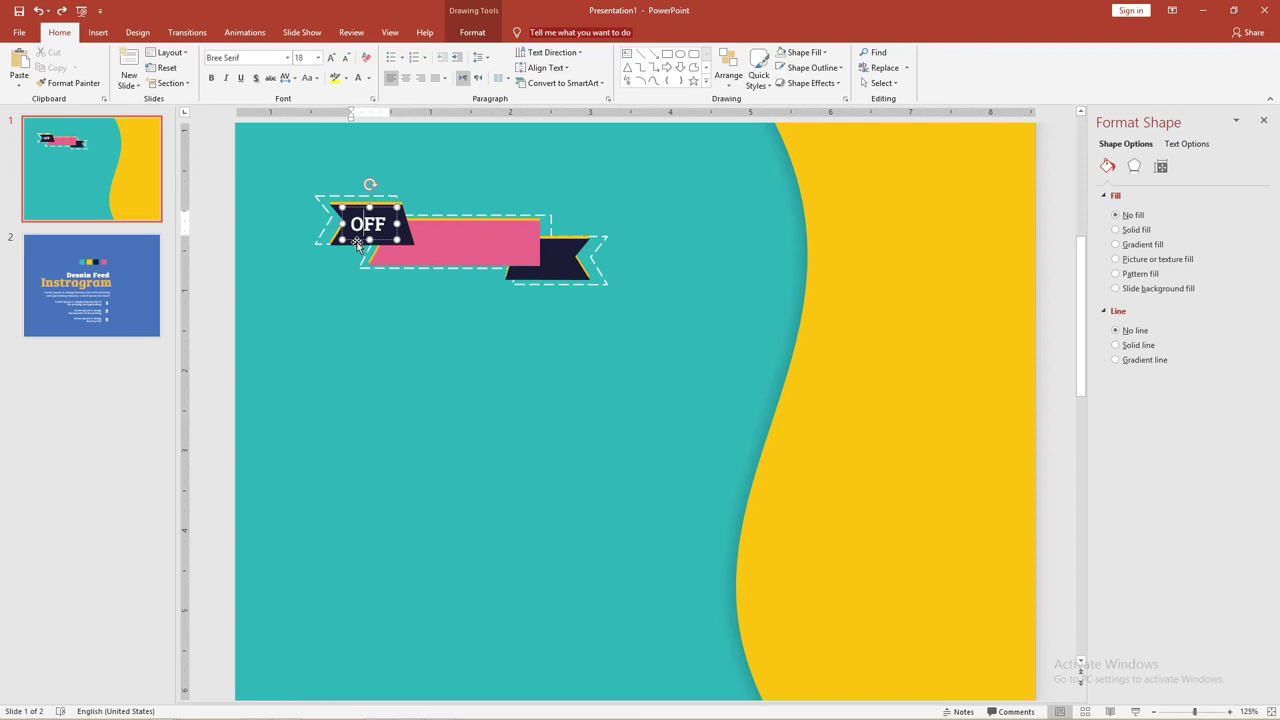
{"action": "left_click_drag", "start_coordinate": [358, 244], "coordinate": [453, 250]}
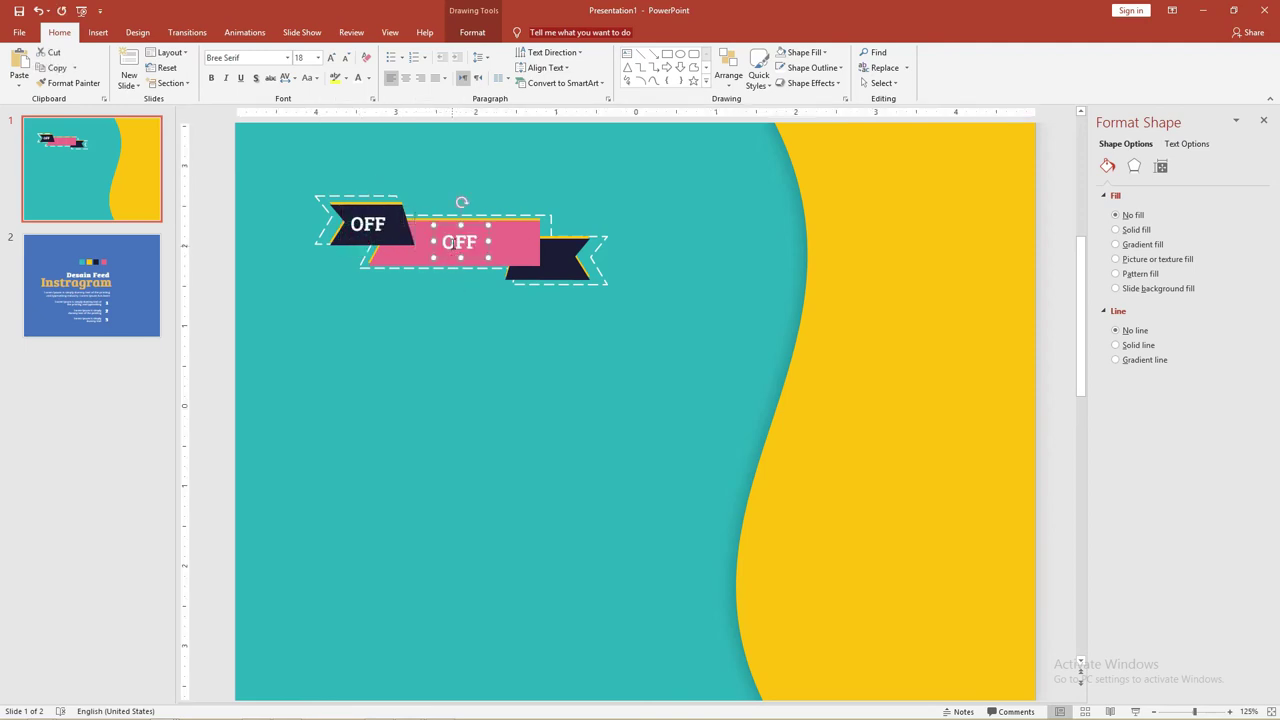
{"action": "double_click", "coordinate": [453, 244]}
{"action": "type", "text": "PRO"}
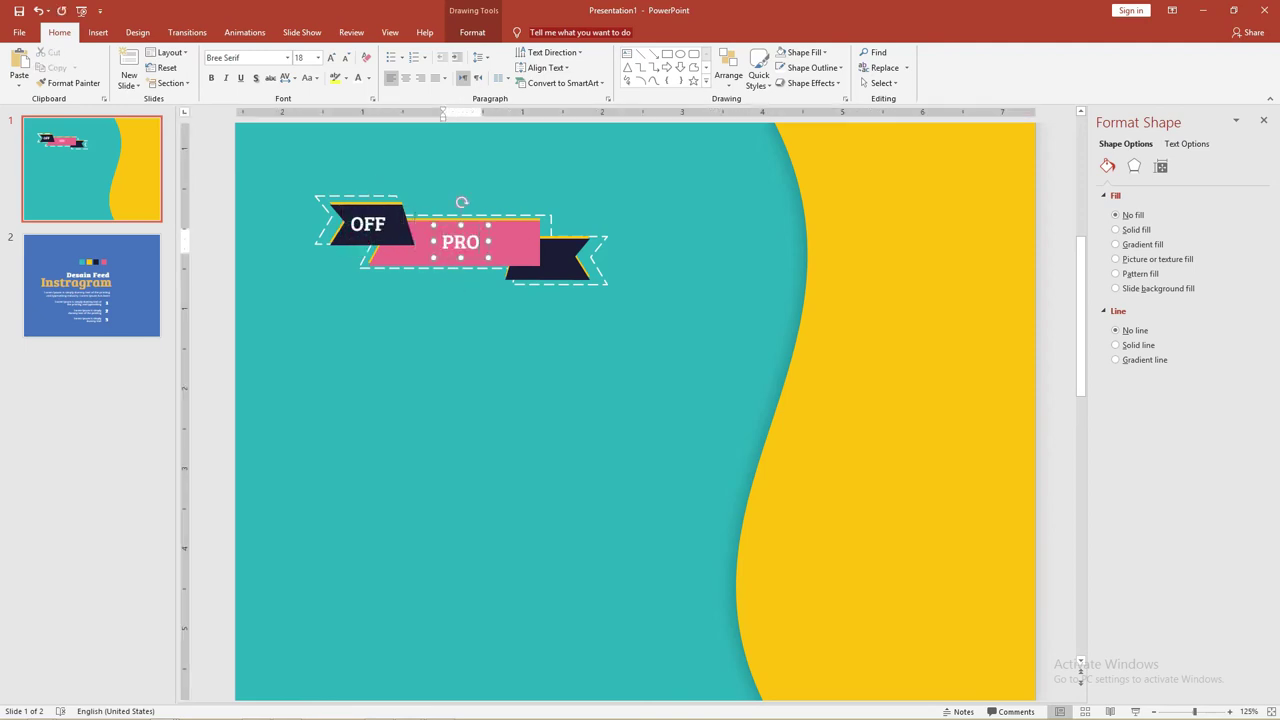
{"action": "type", "text": "DUCT"}
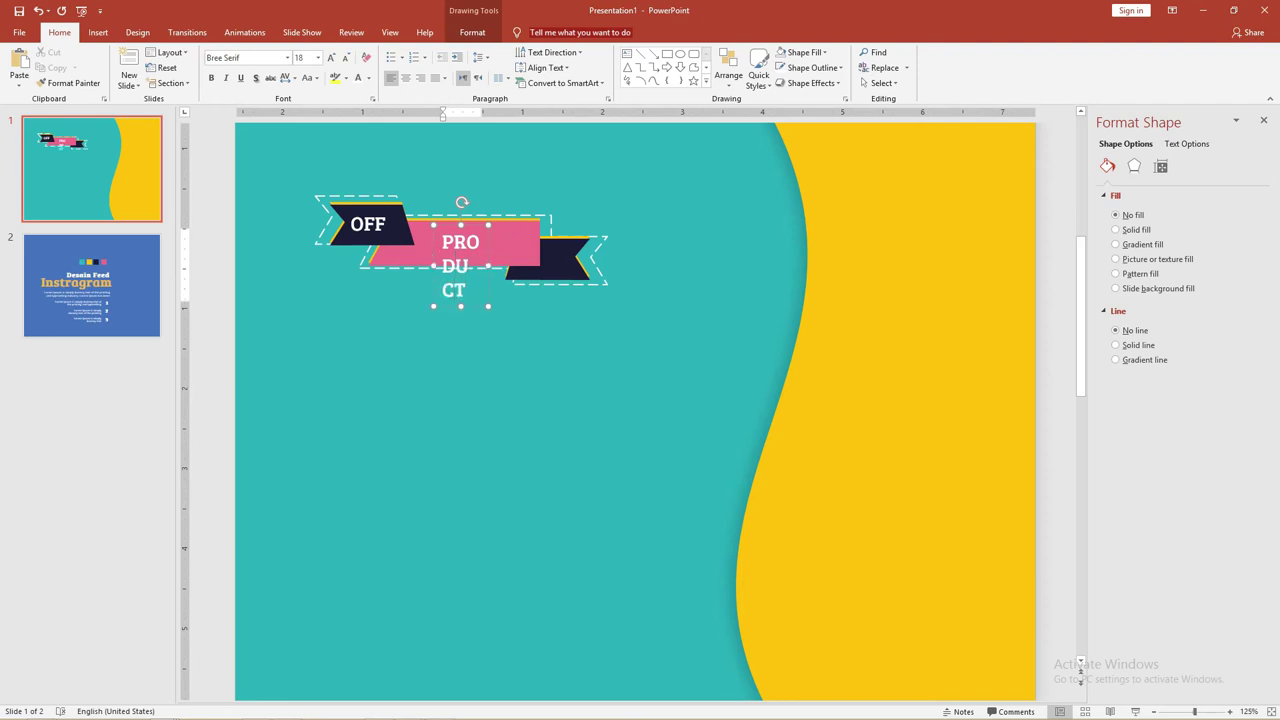
{"action": "left_click_drag", "start_coordinate": [487, 266], "coordinate": [603, 257]}
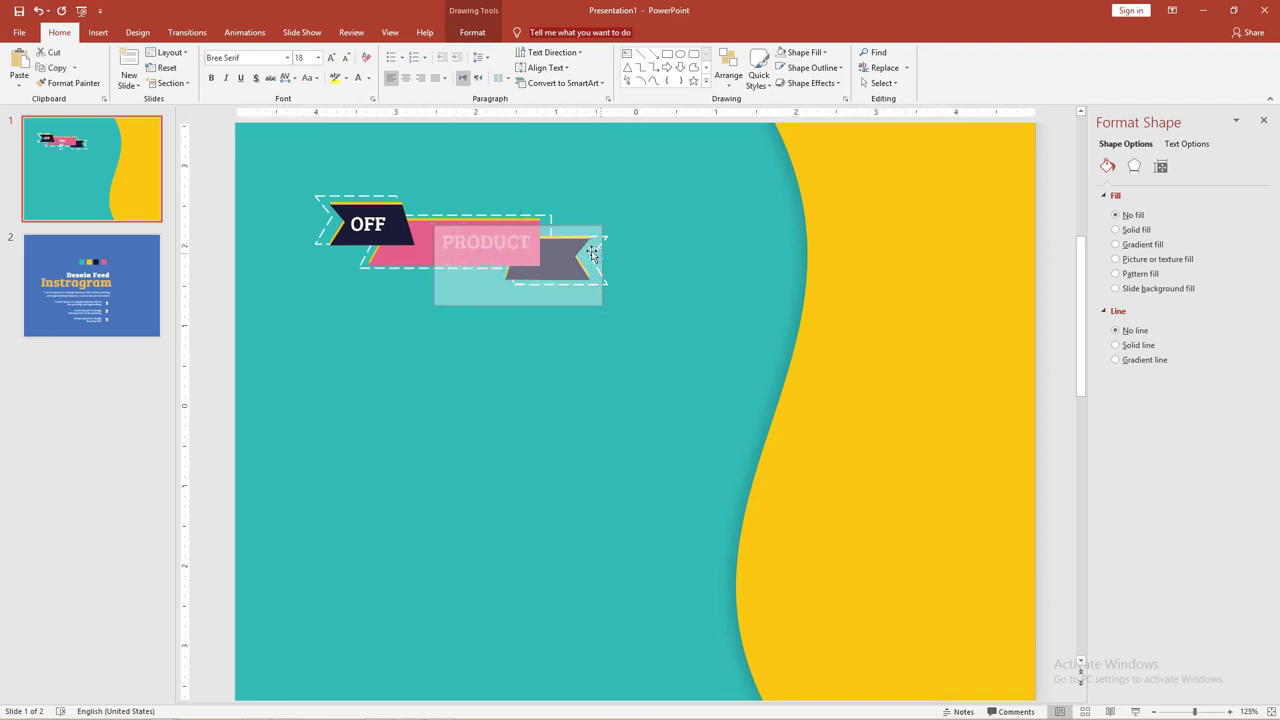
{"action": "left_click_drag", "start_coordinate": [549, 226], "coordinate": [530, 225]}
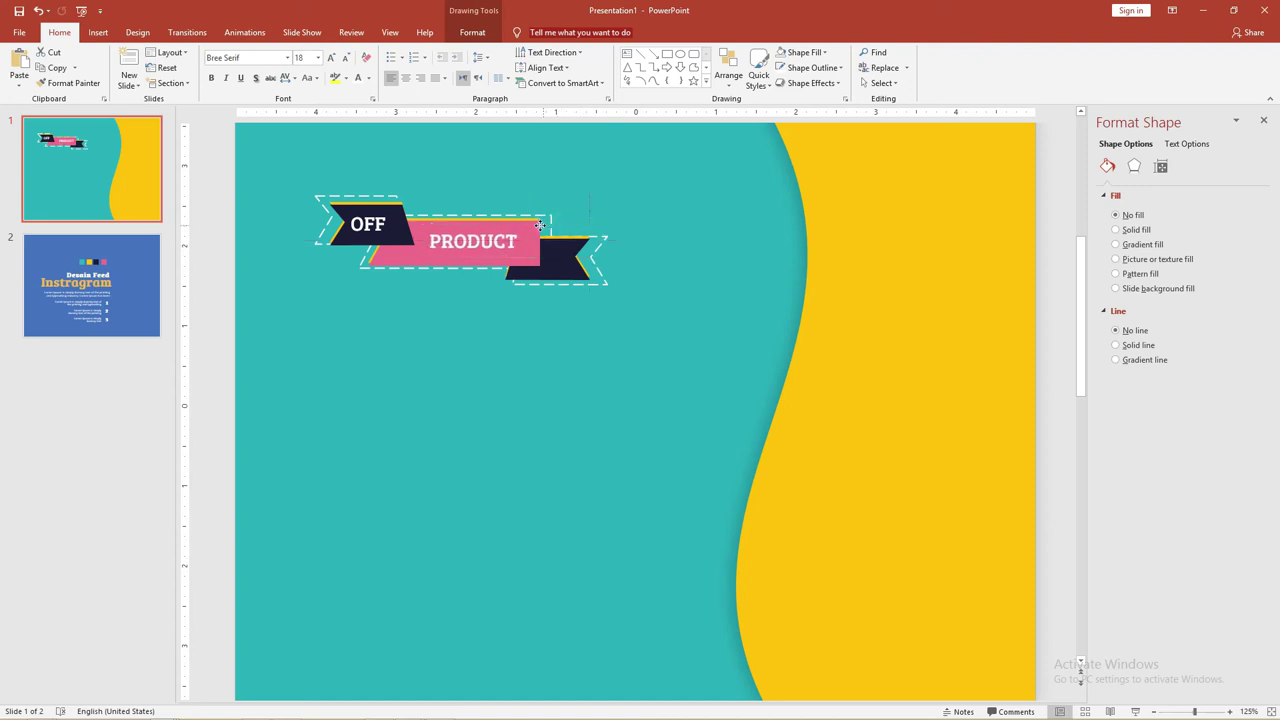
Step: Set the PRODUCT text to 24 pt
{"action": "double_click", "coordinate": [484, 237]}
{"action": "key", "text": "ctrl+bracketright"}
{"action": "key", "text": "ctrl+bracketright"}
{"action": "key", "text": "ctrl+bracketright"}
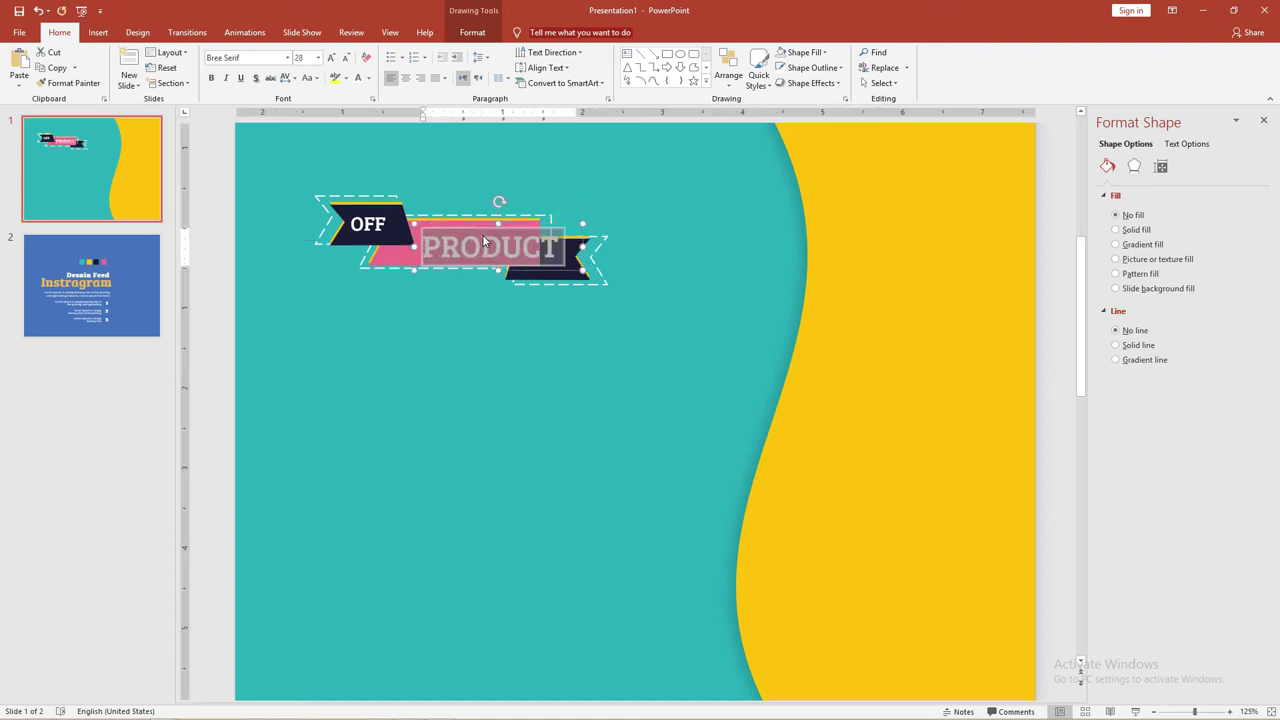
{"action": "mouse_move", "coordinate": [516, 224]}
{"action": "left_mouse_down"}
{"action": "mouse_move", "coordinate": [503, 224]}
{"action": "mouse_move", "coordinate": [563, 221]}
{"action": "left_mouse_up"}
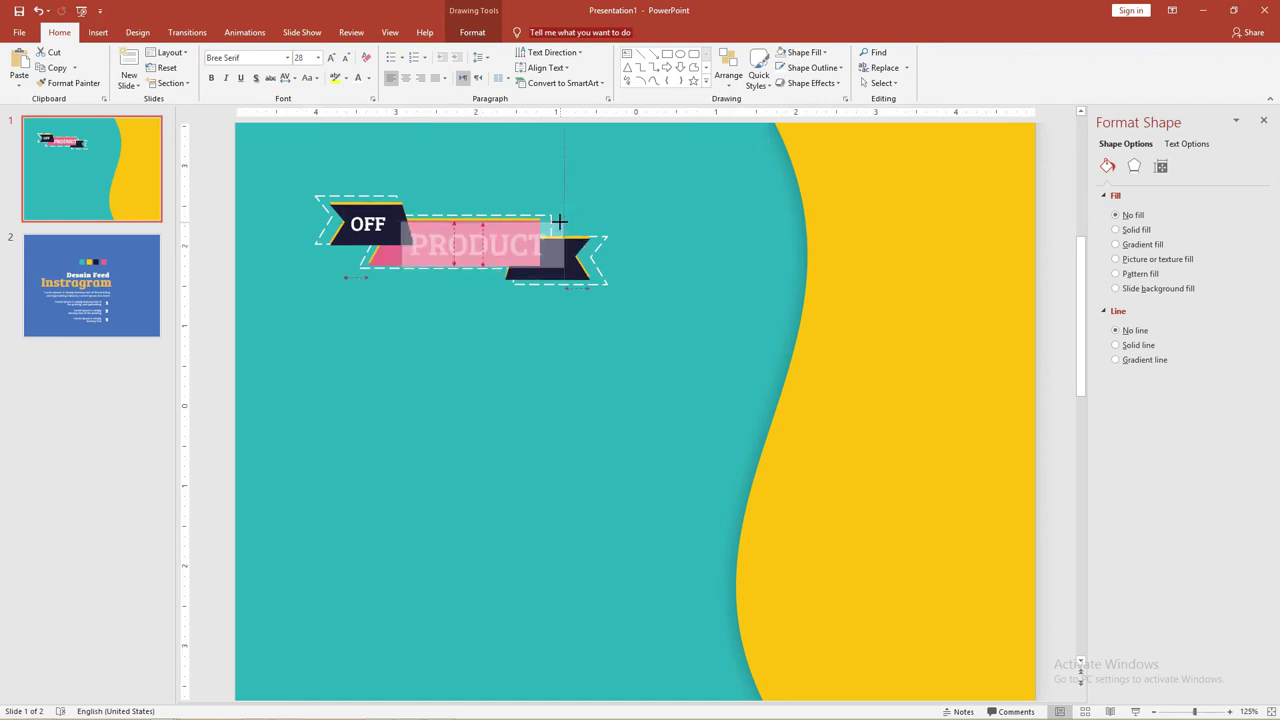
{"action": "double_click", "coordinate": [490, 235]}
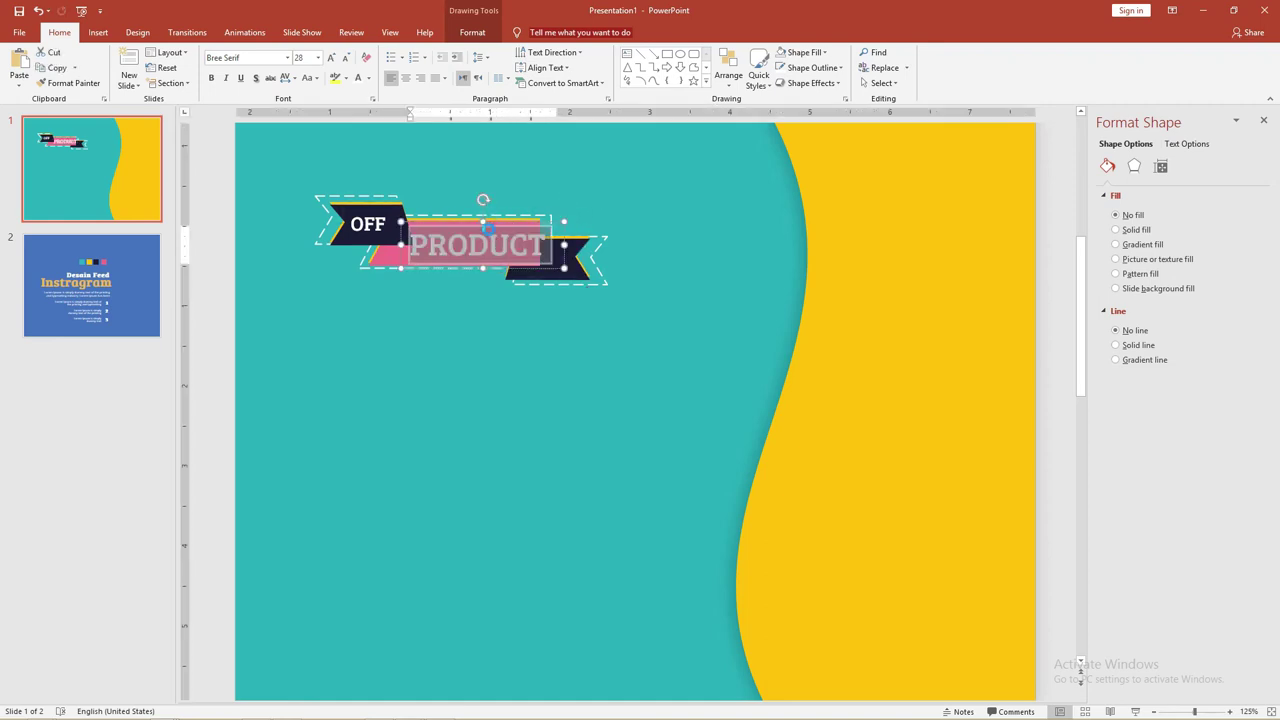
{"action": "key", "text": "ctrl+p"}
{"action": "key", "text": "Escape"}
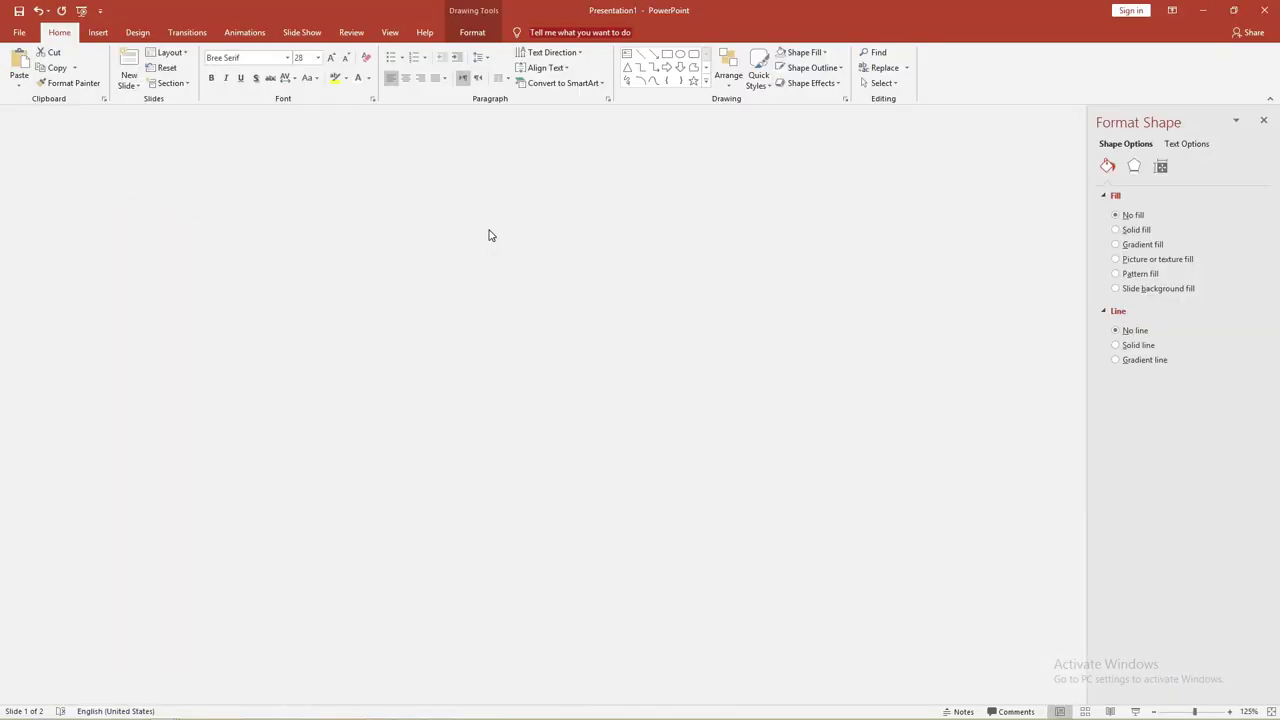
{"action": "key", "text": "ctrl+bracketleft"}
{"action": "key", "text": "ctrl+bracketleft"}
{"action": "key", "text": "ctrl+bracketleft"}
{"action": "key", "text": "ctrl+bracketleft"}
Step: Nudge the PRODUCT text box into place on the ribbon's pink middle
{"action": "left_click", "coordinate": [467, 166]}
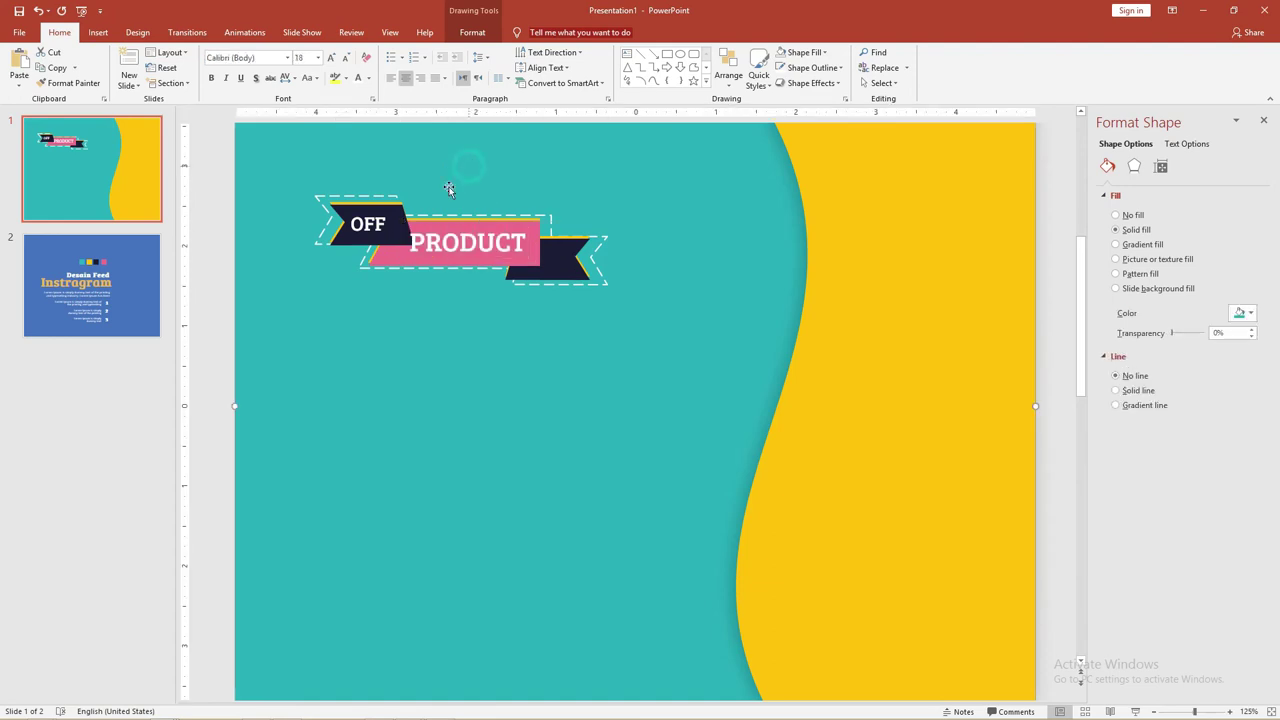
{"action": "left_click", "coordinate": [462, 234]}
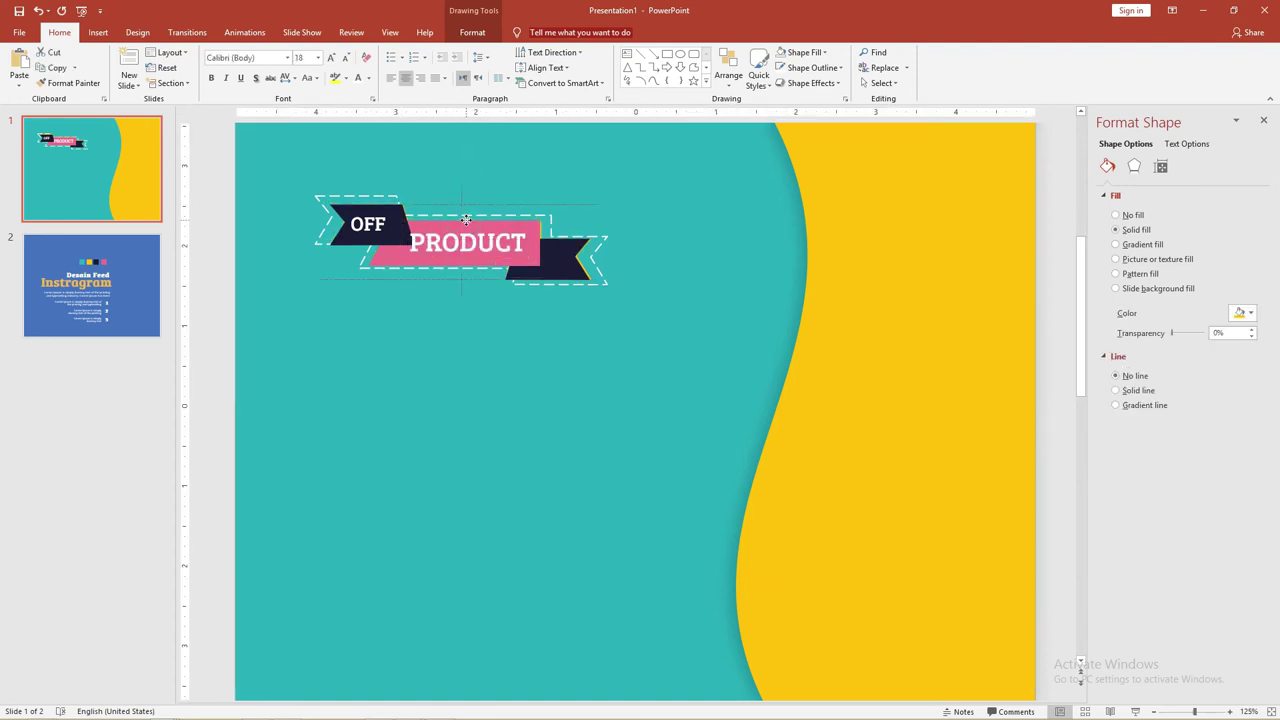
{"action": "left_click", "coordinate": [473, 229]}
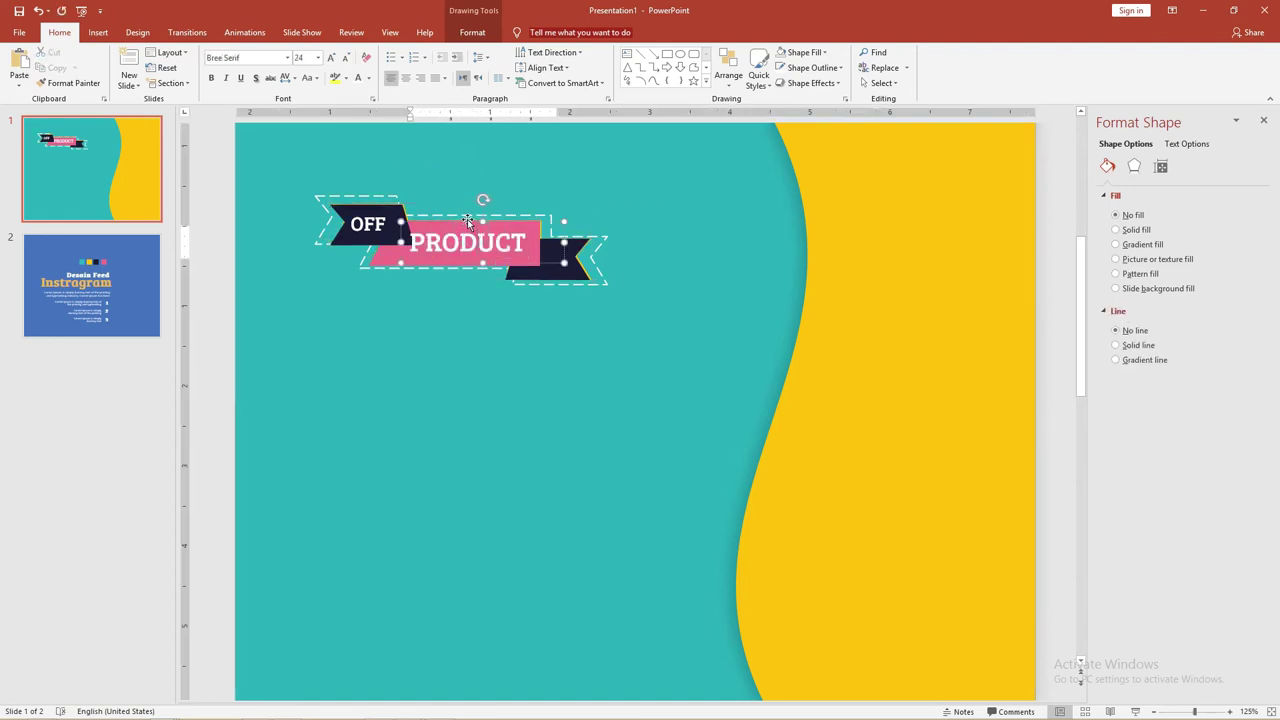
{"action": "left_click_drag", "start_coordinate": [467, 219], "coordinate": [477, 224]}
{"action": "left_click", "coordinate": [476, 237]}
{"action": "left_click", "coordinate": [476, 237]}
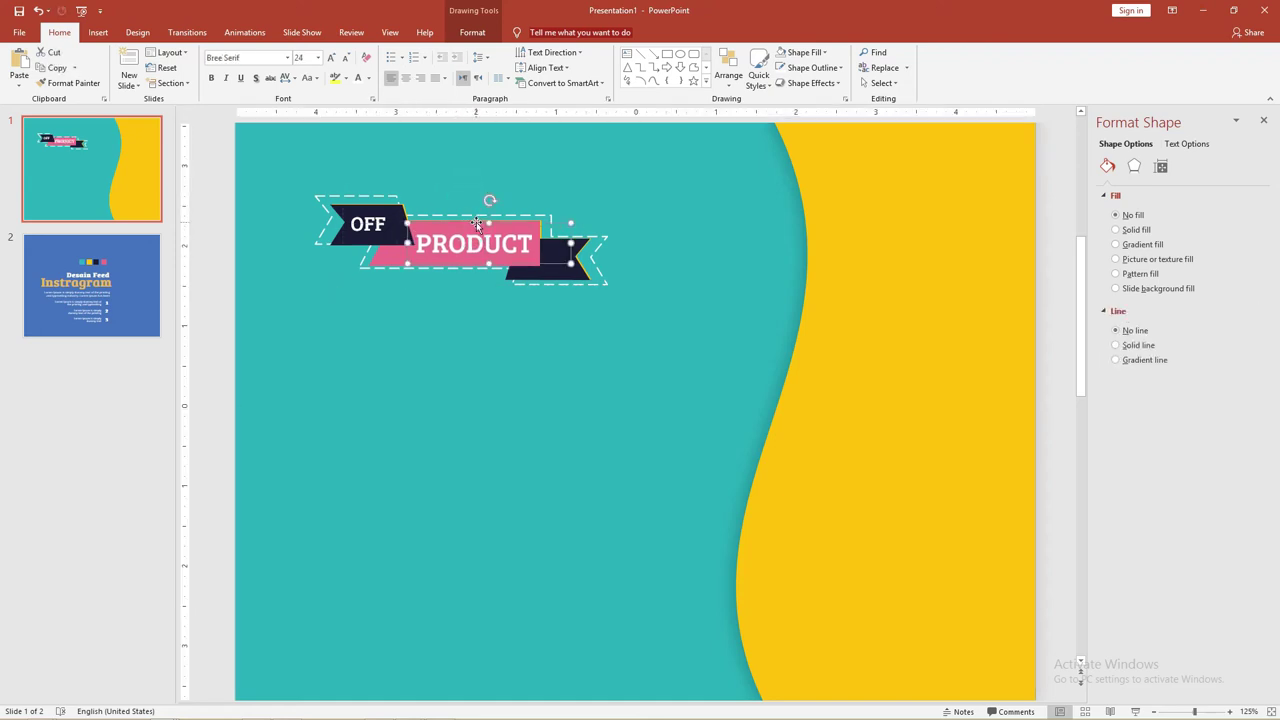
Step: Group the ribbon shapes with the OFF and PRODUCT labels, then shift the group lower and right
{"action": "left_click", "coordinate": [207, 186]}
{"action": "mouse_move", "coordinate": [208, 158]}
{"action": "left_mouse_down"}
{"action": "mouse_move", "coordinate": [706, 379]}
{"action": "mouse_move", "coordinate": [701, 363]}
{"action": "left_mouse_up"}
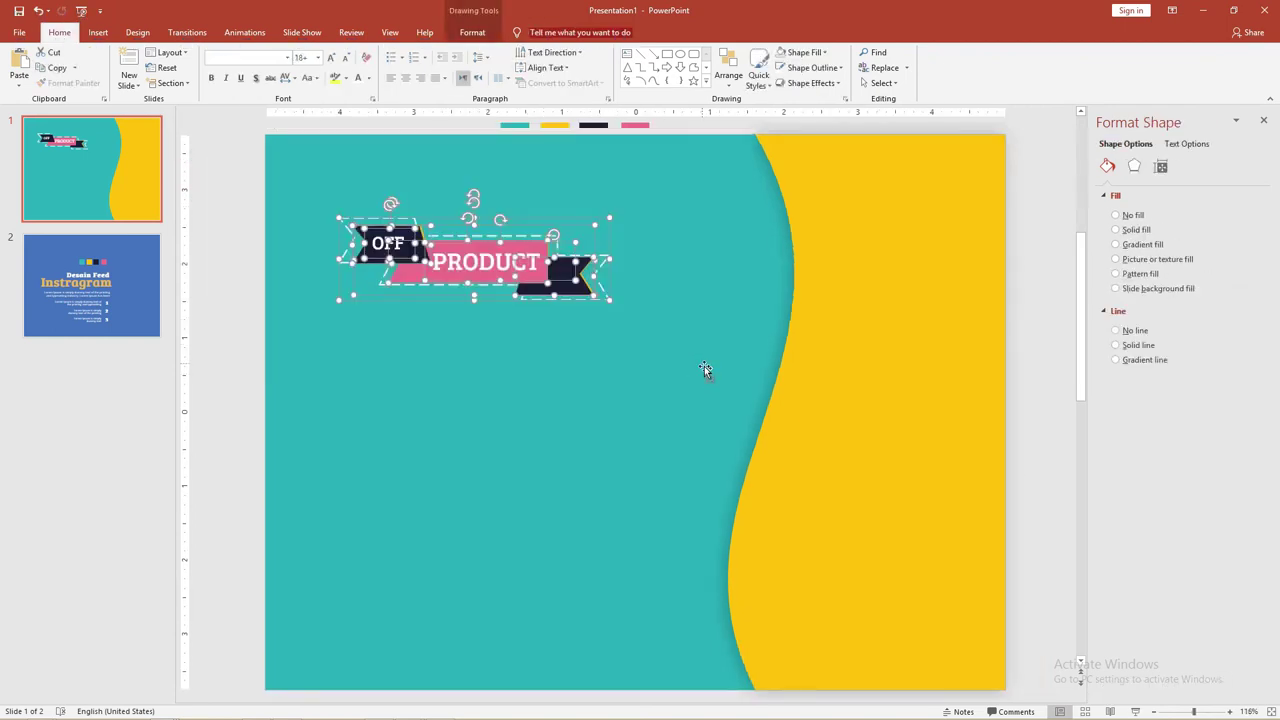
{"action": "key", "text": "ctrl+g"}
{"action": "left_click_drag", "start_coordinate": [491, 216], "coordinate": [495, 252]}
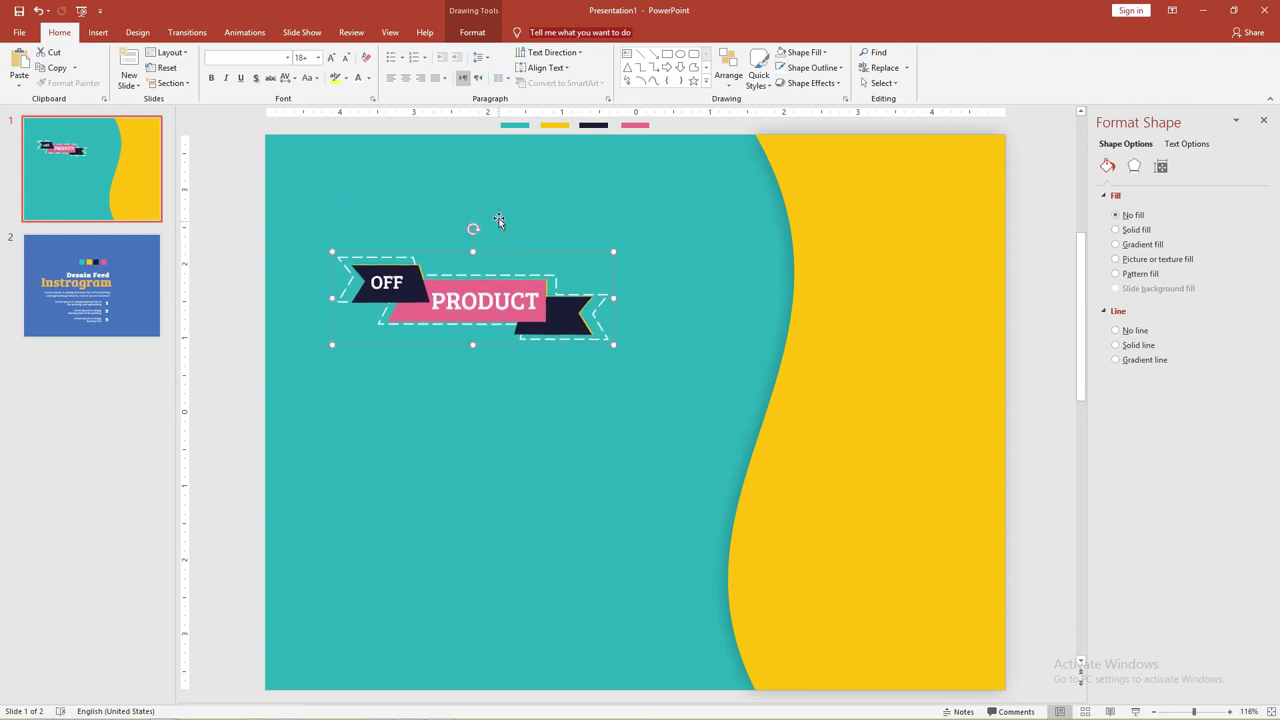
{"action": "left_click_drag", "start_coordinate": [468, 255], "coordinate": [492, 257]}
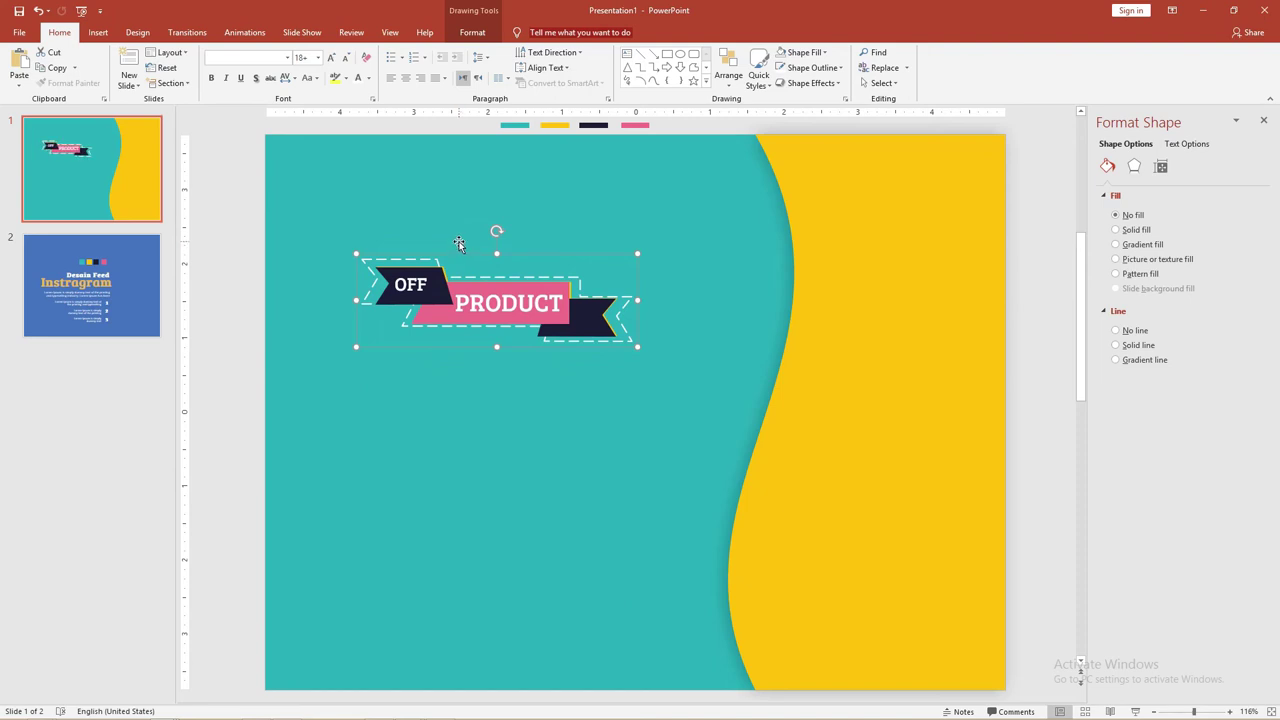
Step: Draw a small circle below the banner with white fill and no outline
{"action": "left_click", "coordinate": [97, 32]}
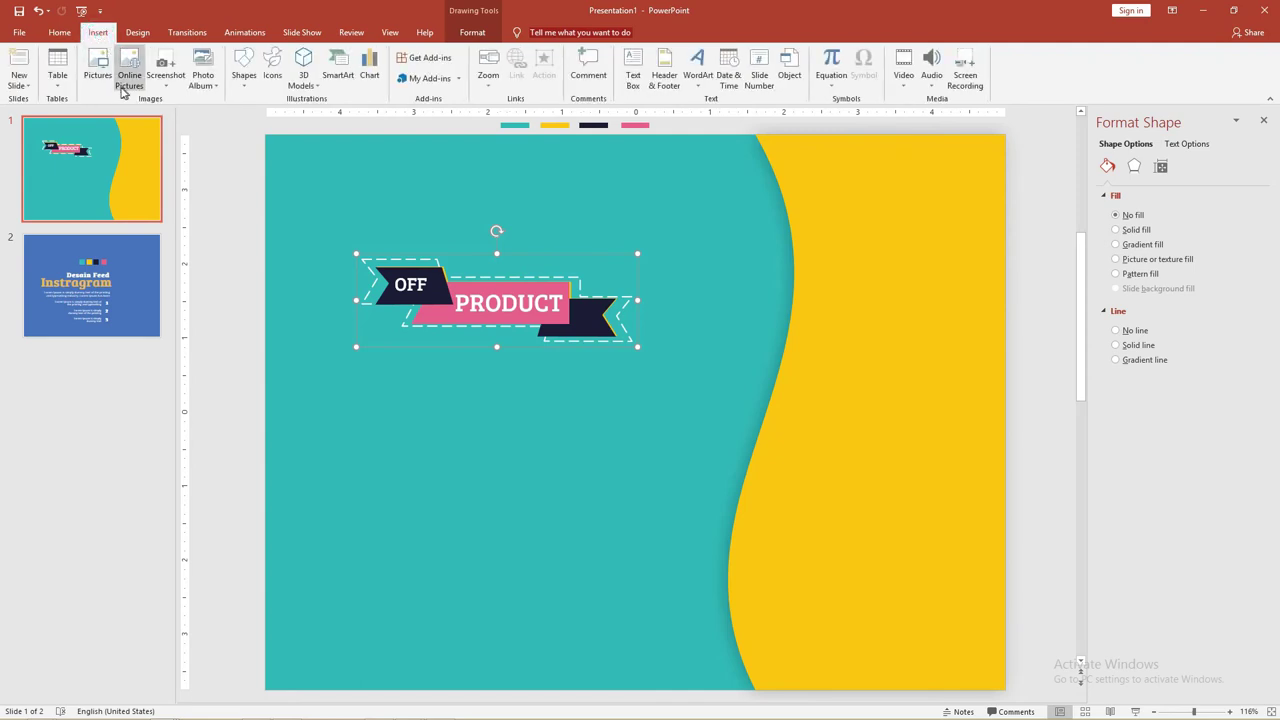
{"action": "left_click", "coordinate": [244, 72]}
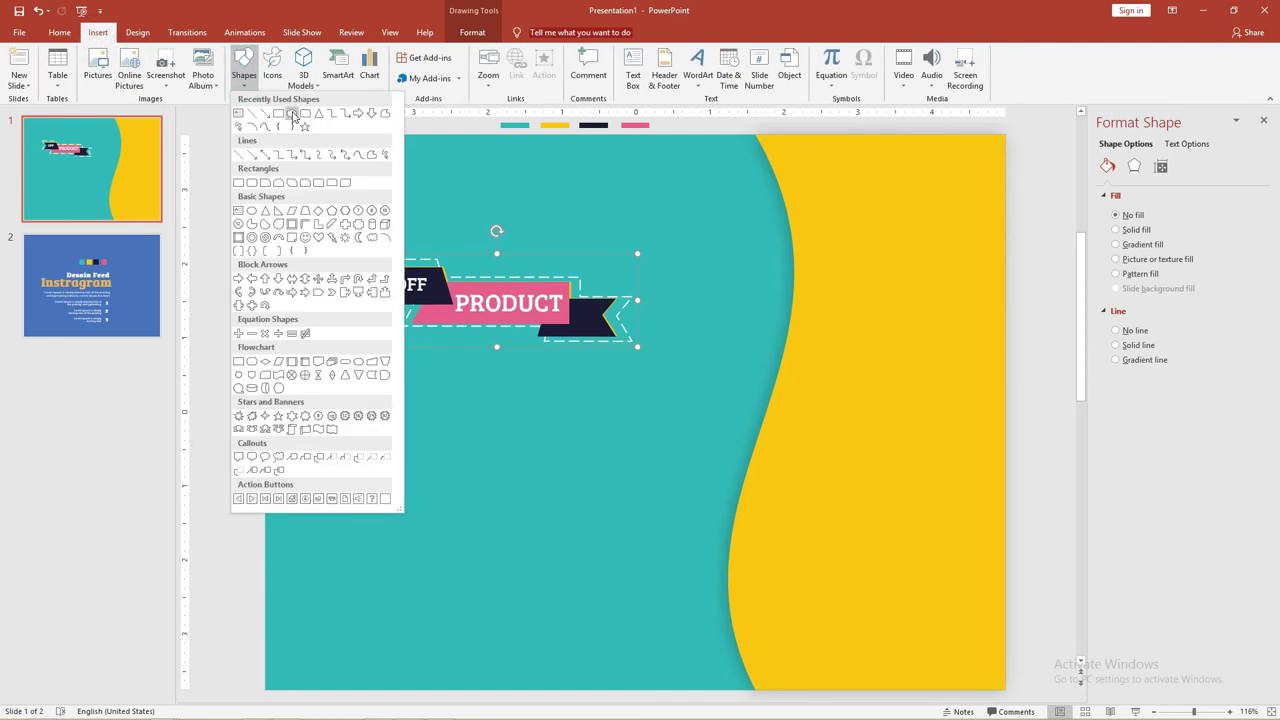
{"action": "left_click", "coordinate": [291, 114]}
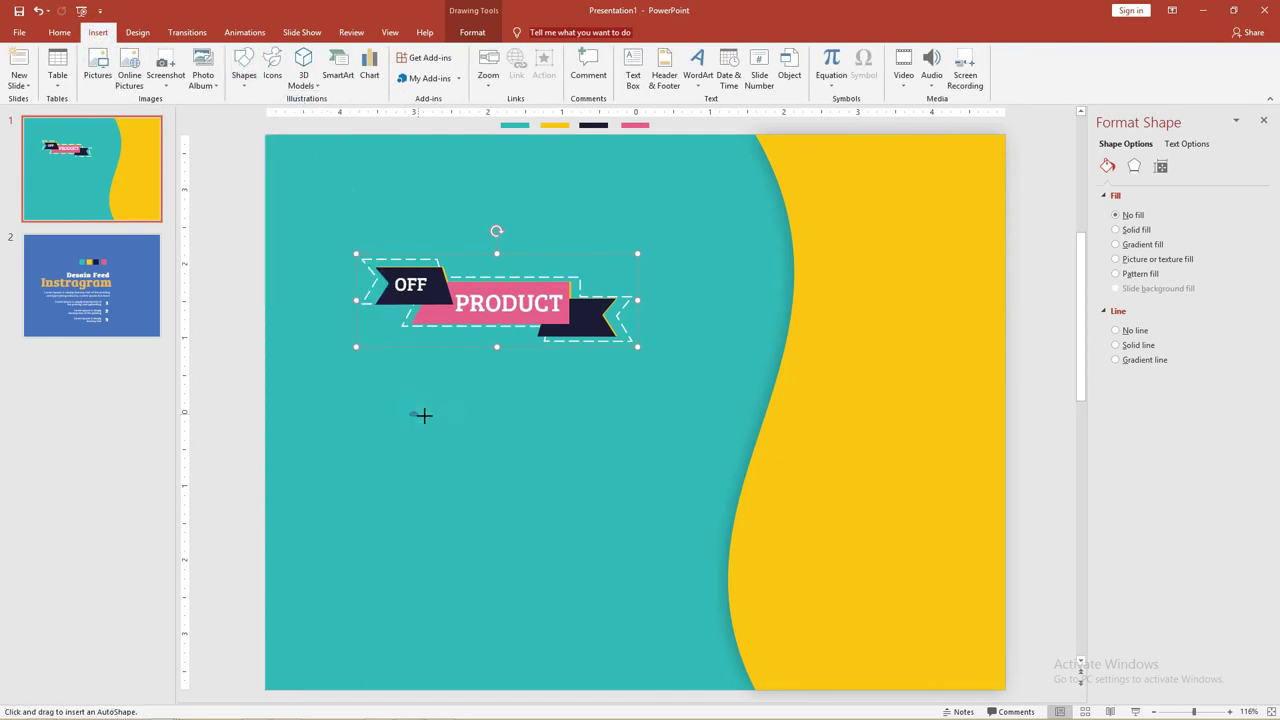
{"action": "left_click_drag", "start_coordinate": [427, 421], "coordinate": [434, 436]}
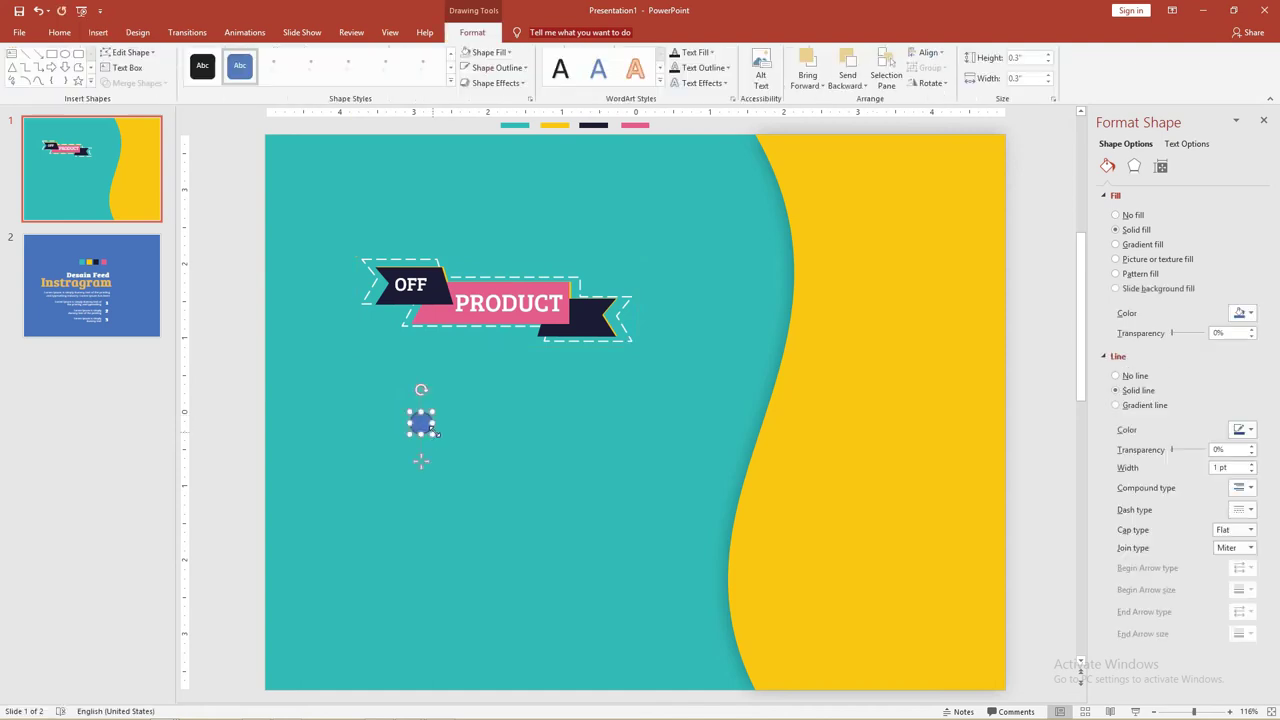
{"action": "left_click", "coordinate": [490, 52]}
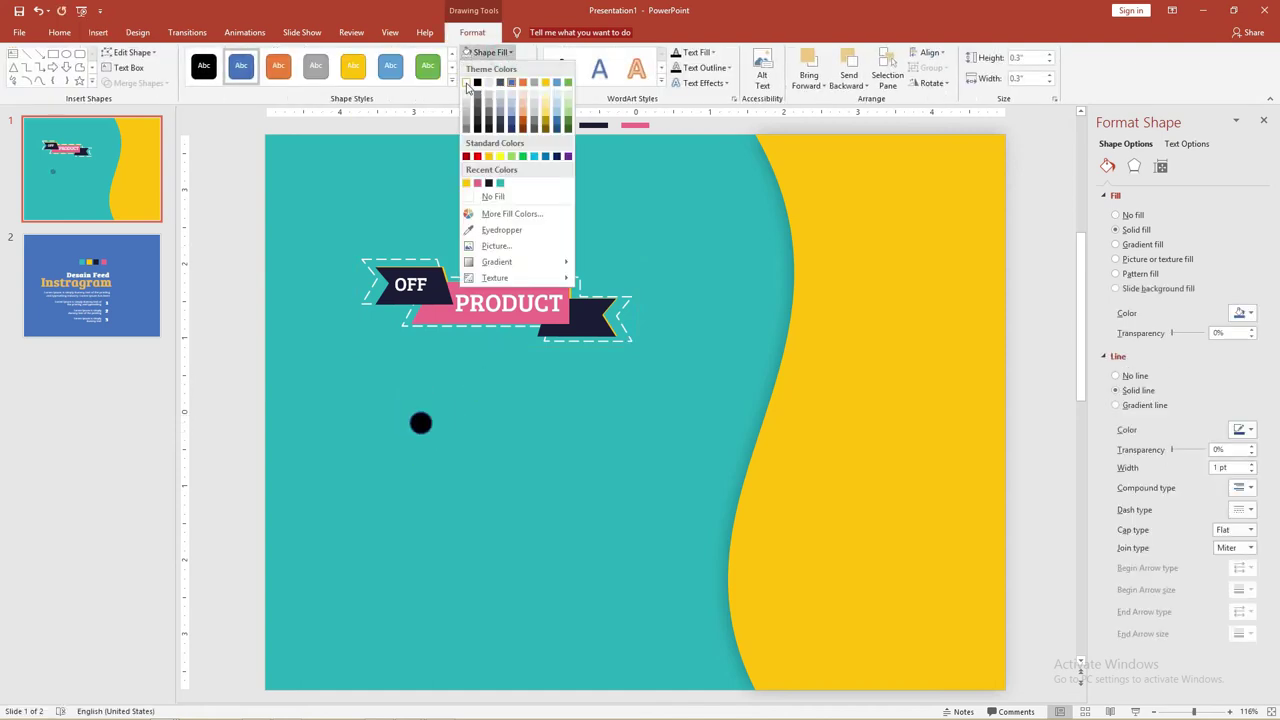
{"action": "left_click", "coordinate": [467, 84]}
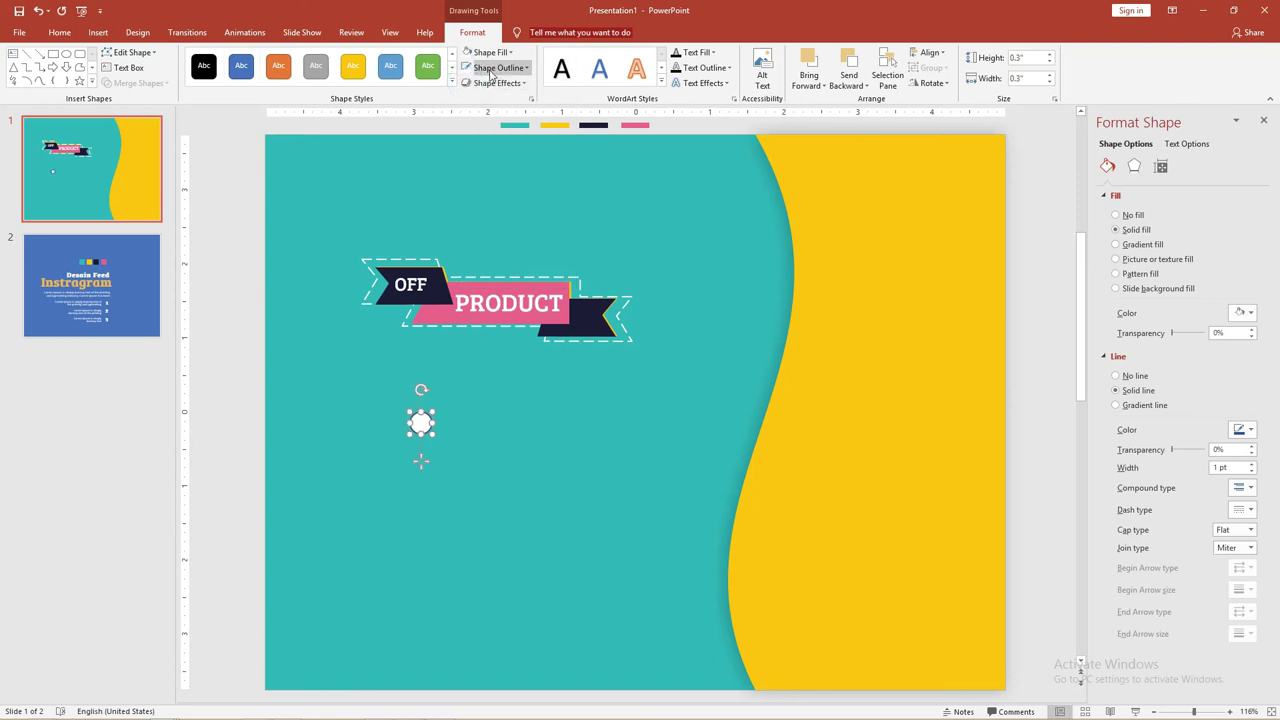
{"action": "left_click", "coordinate": [495, 67]}
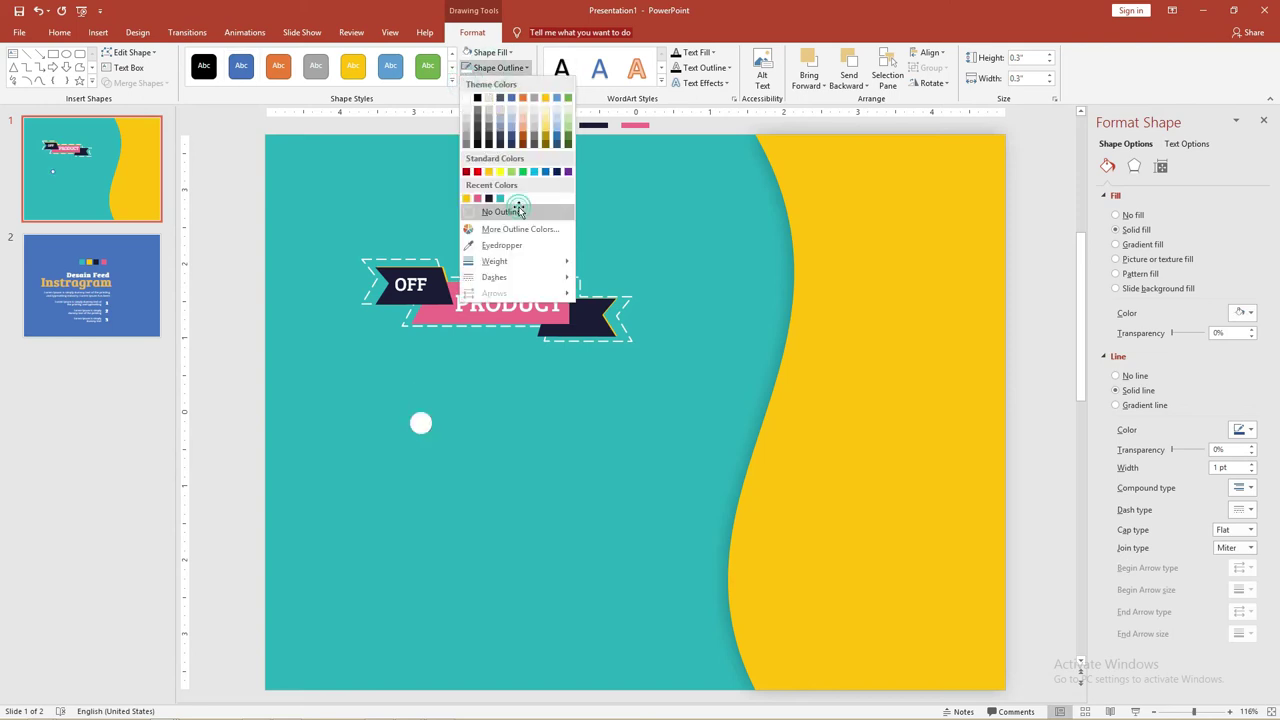
{"action": "left_click", "coordinate": [514, 211]}
Step: Move the circle under the banner and duplicate it downward into a column of five
{"action": "left_click", "coordinate": [462, 439]}
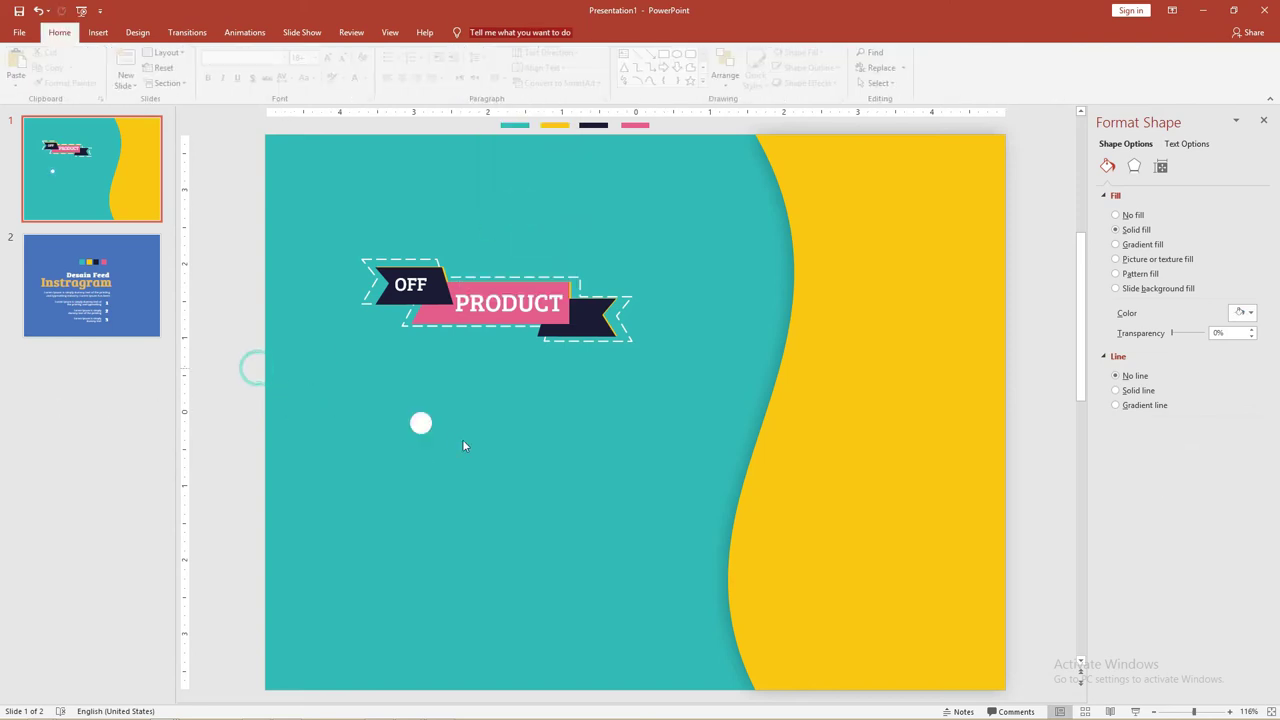
{"action": "left_click", "coordinate": [421, 423]}
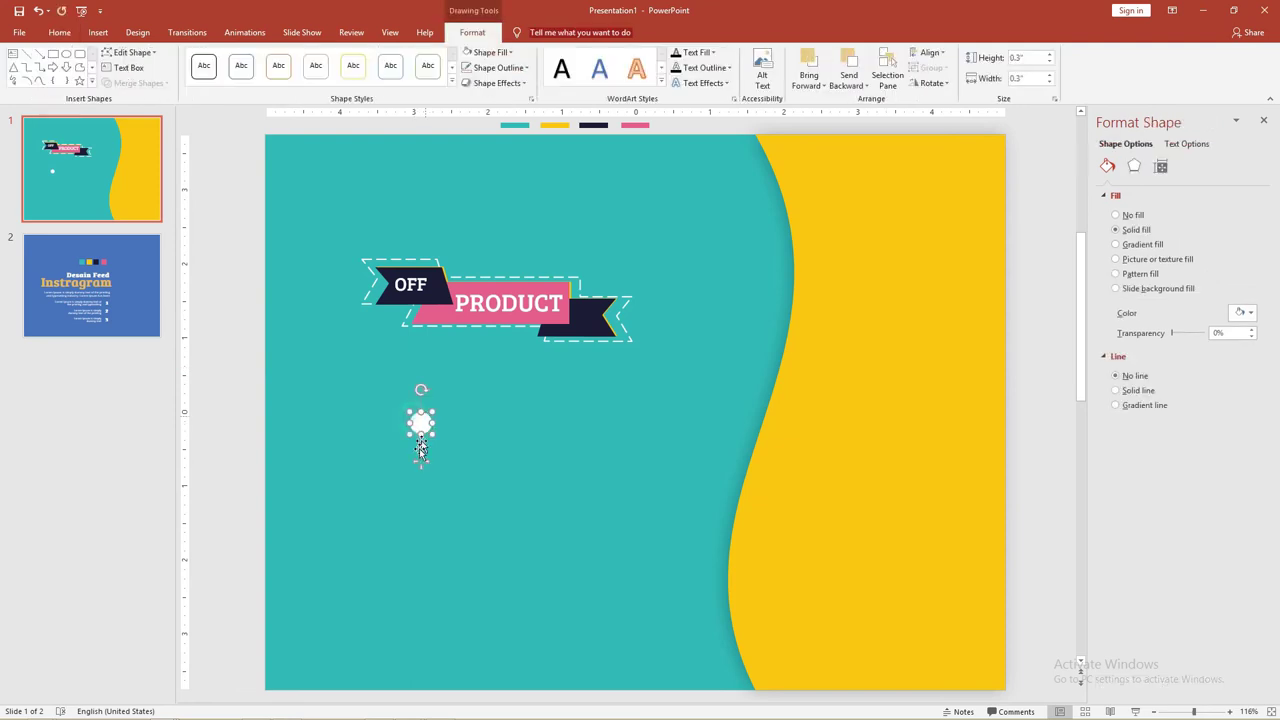
{"action": "scroll", "coordinate": [424, 422], "scroll_direction": "up", "scroll_amount": 8, "text": "ctrl"}
{"action": "left_click_drag", "start_coordinate": [480, 405], "coordinate": [383, 375]}
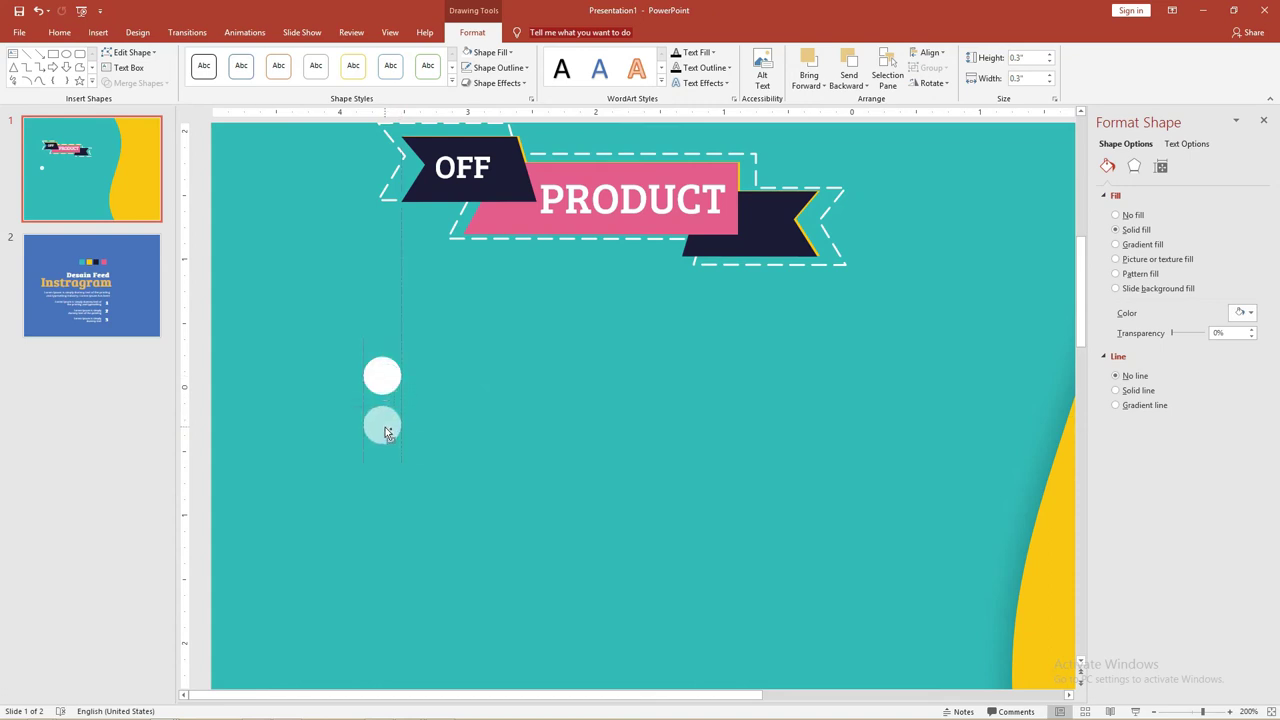
{"action": "left_click_drag", "start_coordinate": [385, 432], "coordinate": [386, 428], "text": "ctrl"}
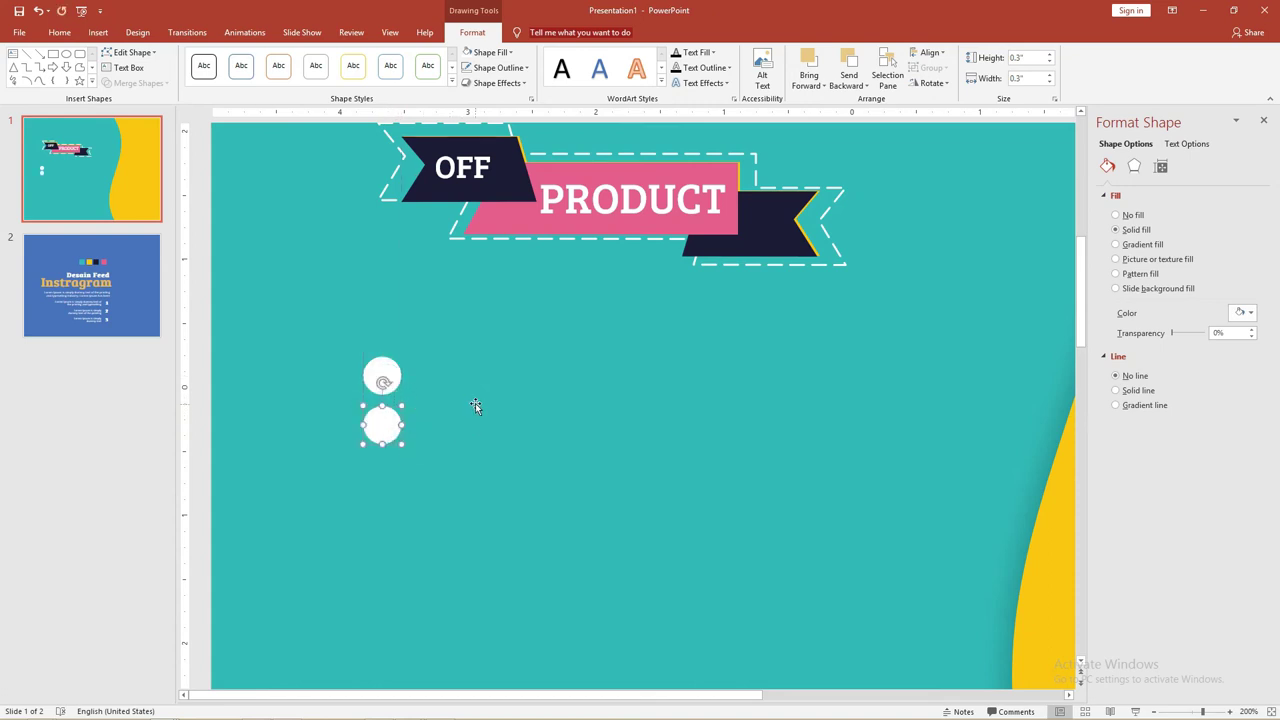
{"action": "left_click_drag", "start_coordinate": [382, 426], "coordinate": [385, 478], "text": "ctrl"}
{"action": "scroll", "coordinate": [402, 448], "scroll_direction": "down", "scroll_amount": 5}
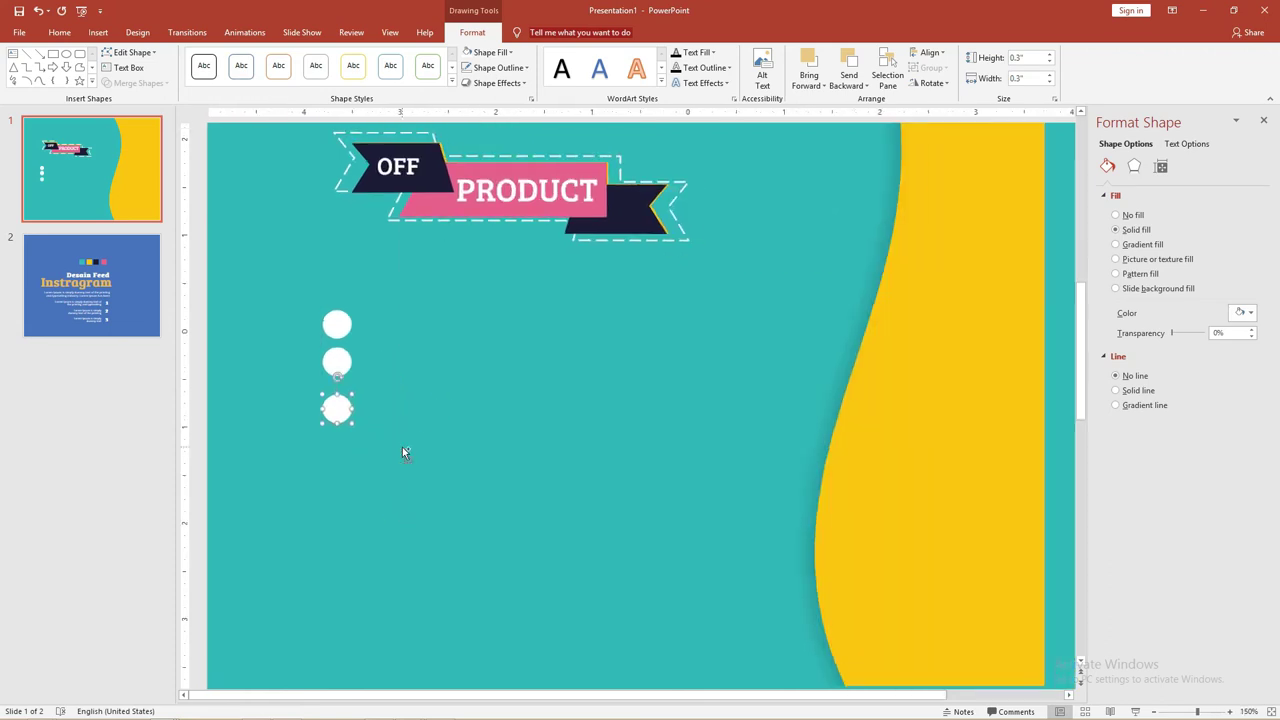
{"action": "left_click_drag", "start_coordinate": [340, 449], "coordinate": [336, 491], "text": "ctrl"}
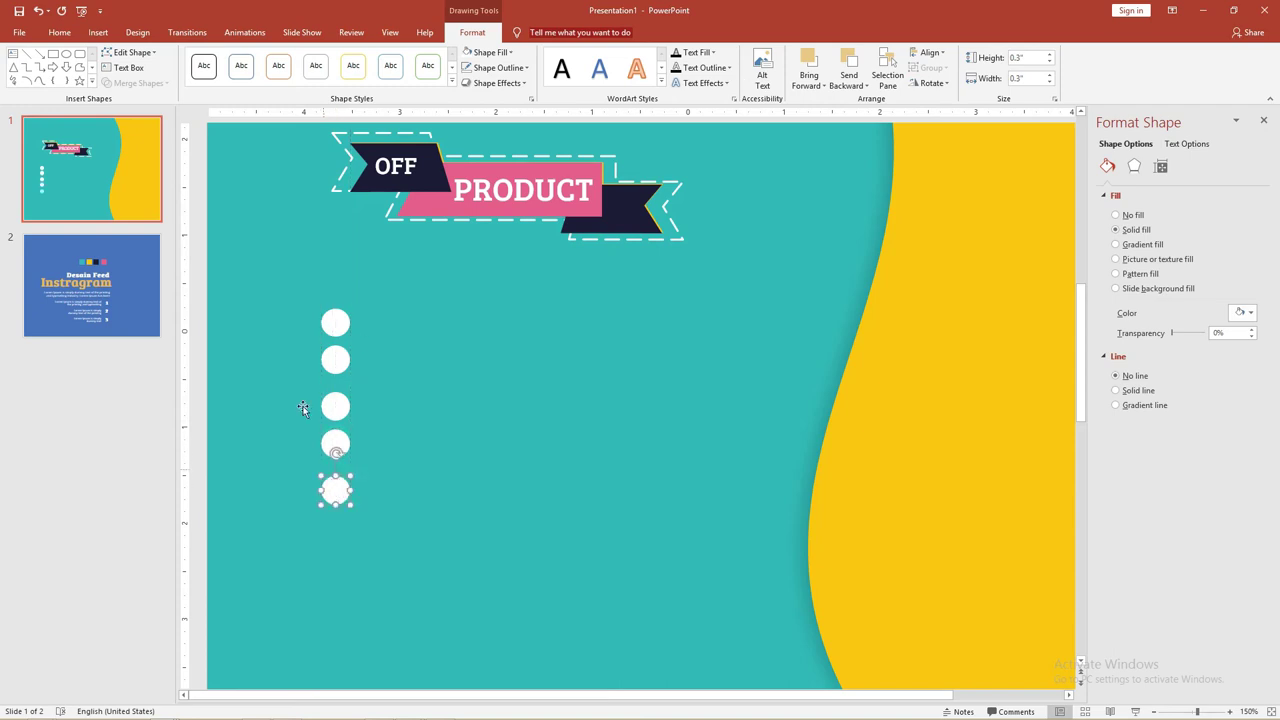
{"action": "left_click", "coordinate": [210, 318]}
Step: Distribute the five white circles vertically and group them into one 2.05"-tall column
{"action": "left_click_drag", "start_coordinate": [195, 287], "coordinate": [476, 566]}
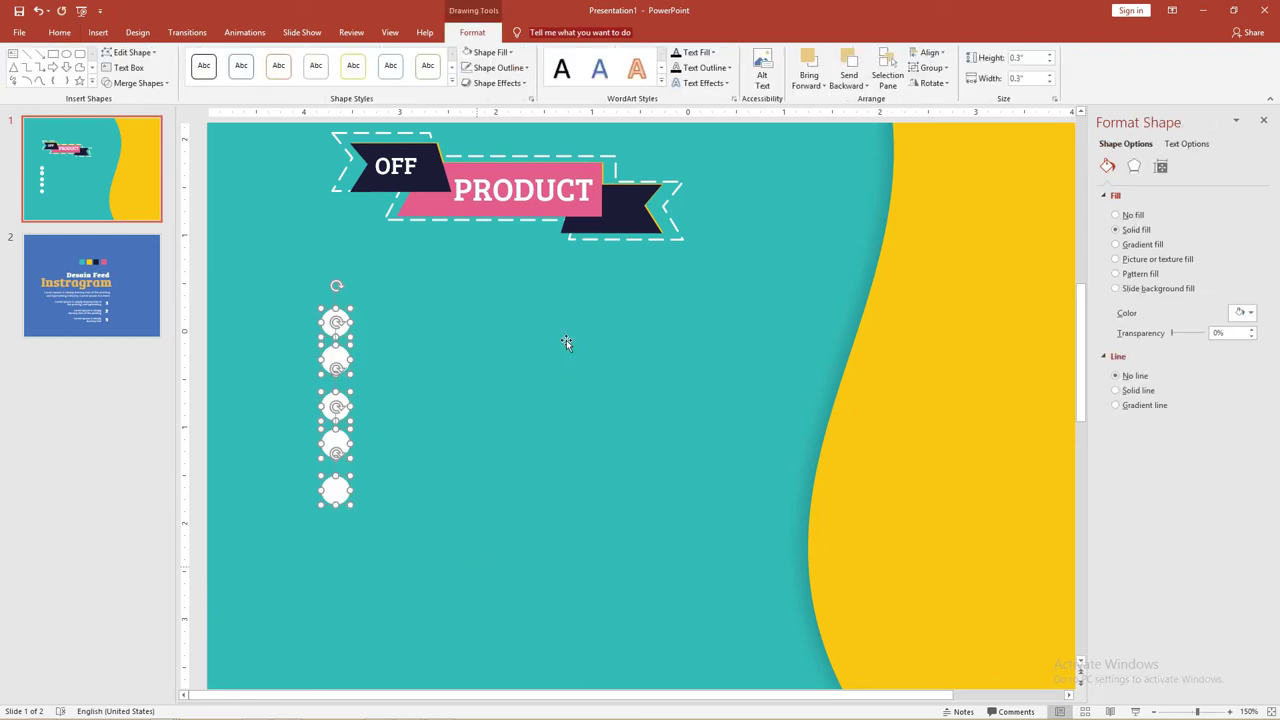
{"action": "left_click", "coordinate": [930, 53]}
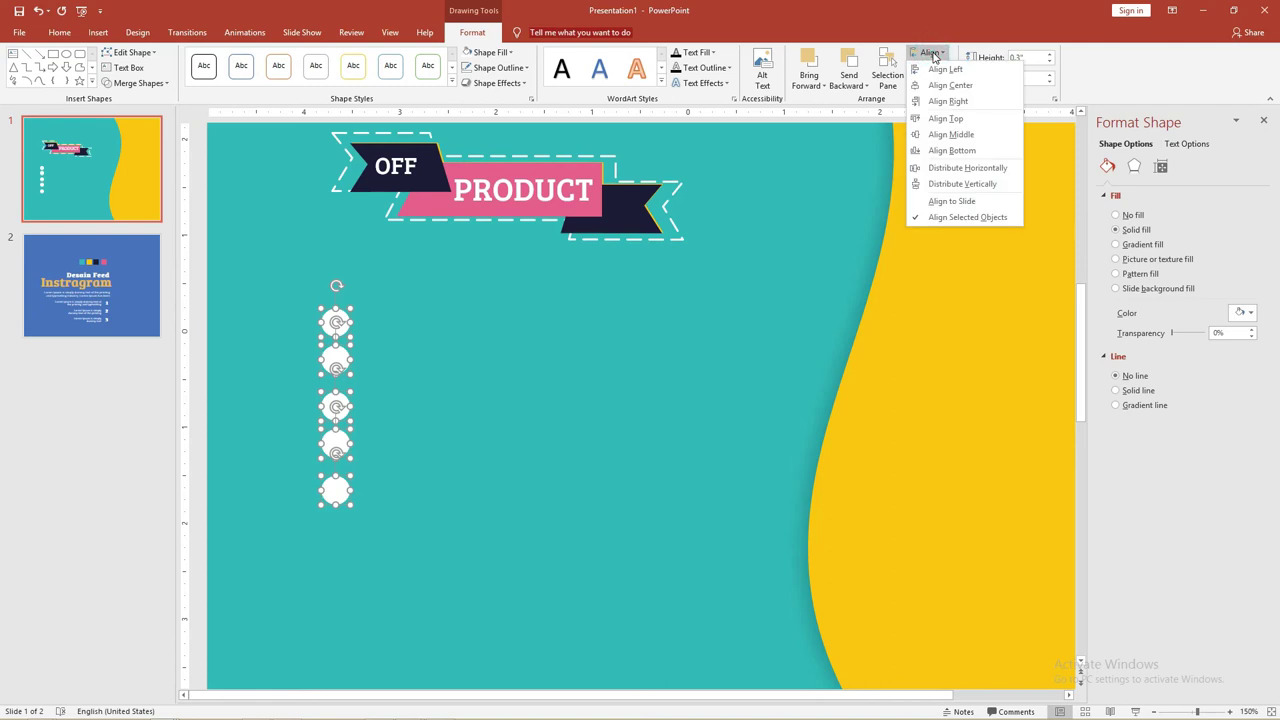
{"action": "left_click", "coordinate": [950, 184]}
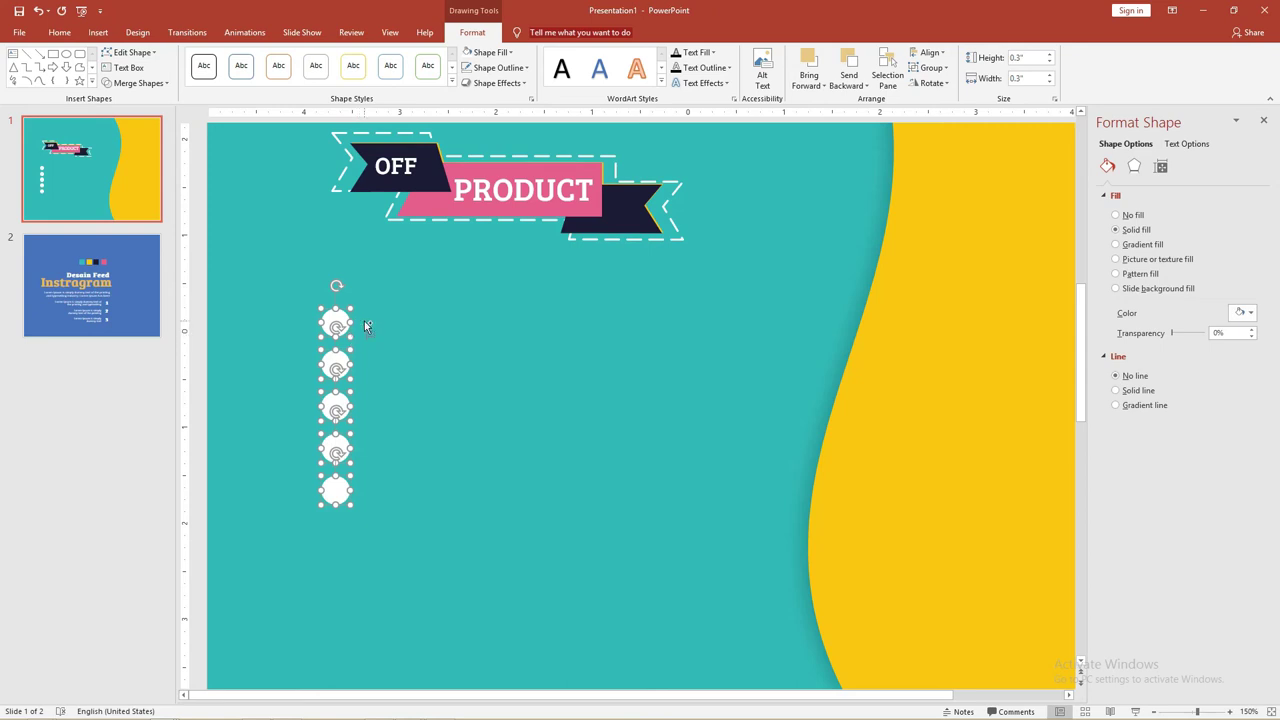
{"action": "right_click", "coordinate": [336, 327]}
{"action": "mouse_move", "coordinate": [405, 403]}
{"action": "left_click", "coordinate": [470, 403]}
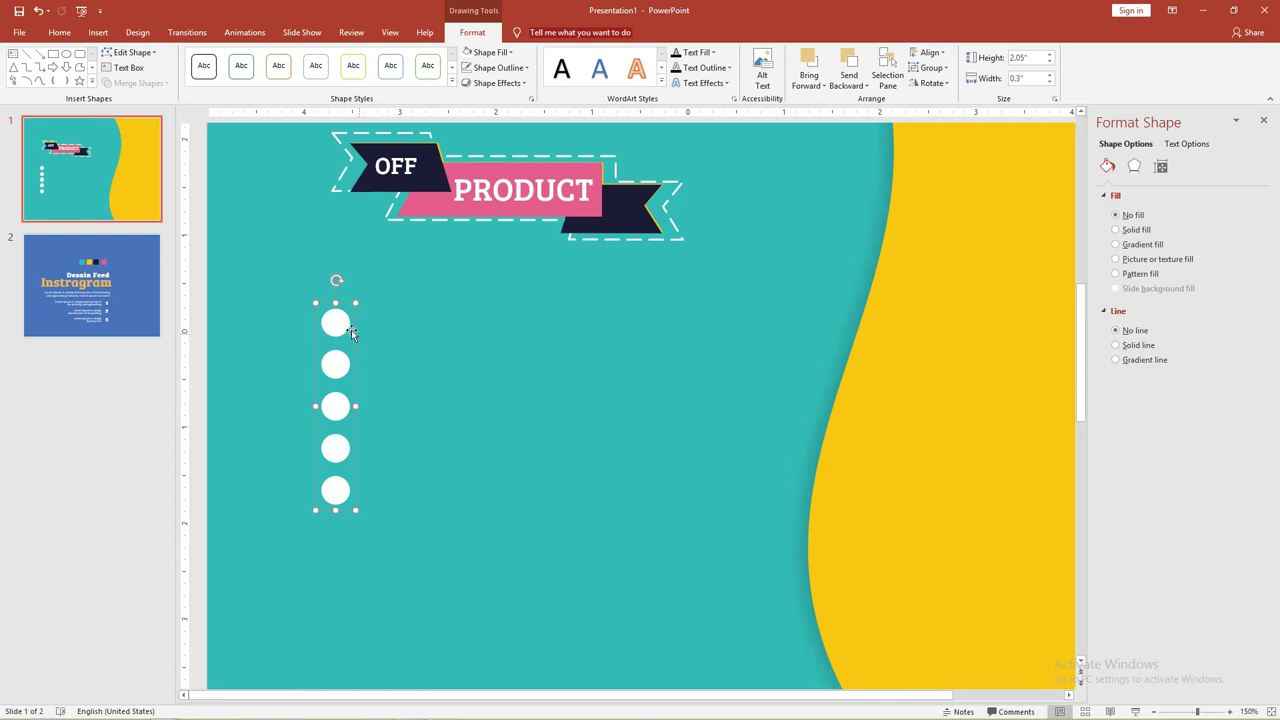
Step: Duplicate the circle column to the right, then copy the three columns to make six
{"action": "left_click_drag", "start_coordinate": [339, 364], "coordinate": [424, 366]}
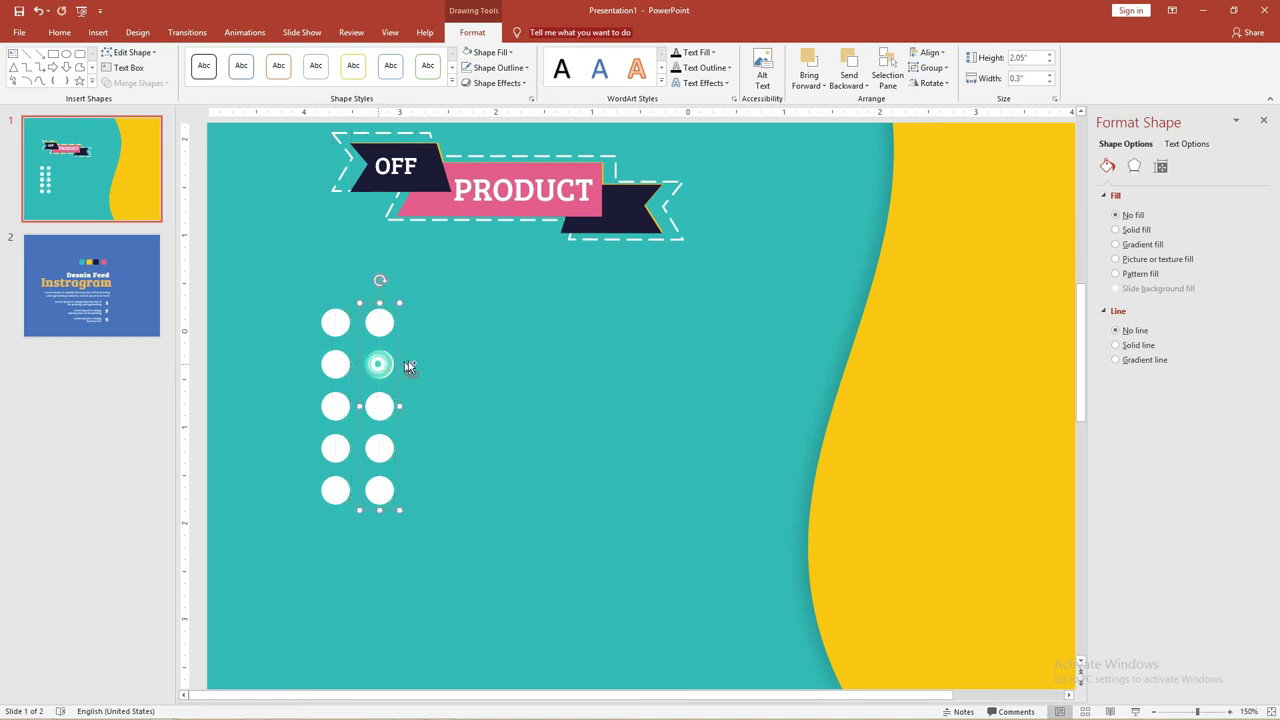
{"action": "left_click", "coordinate": [381, 366], "text": "shift"}
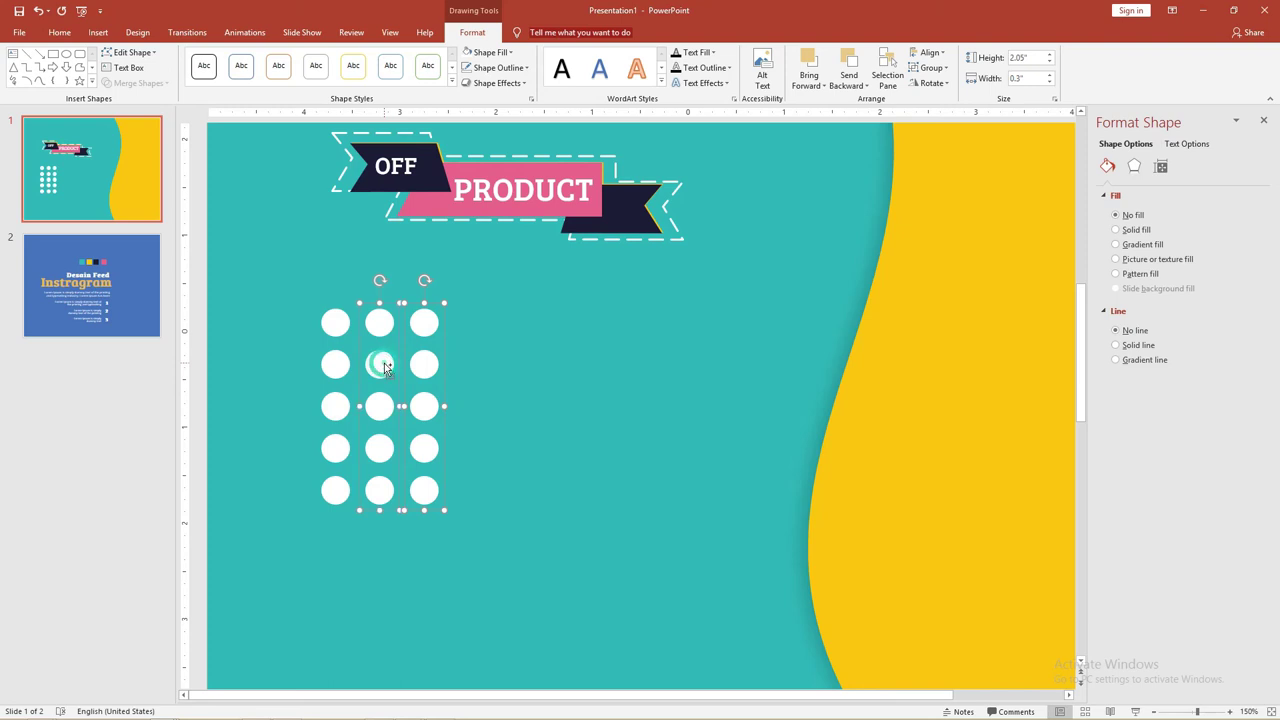
{"action": "left_click", "coordinate": [343, 365], "text": "shift"}
{"action": "left_click_drag", "start_coordinate": [343, 365], "coordinate": [476, 367]}
{"action": "left_click", "coordinate": [205, 330]}
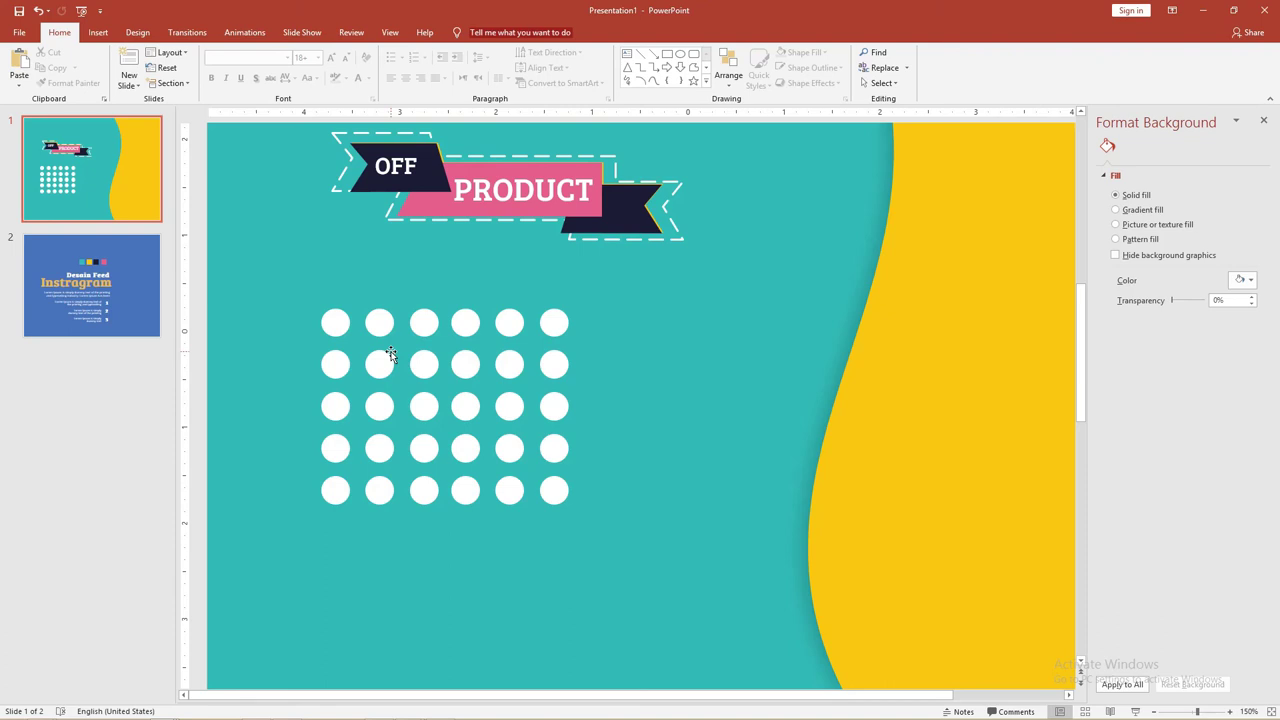
Step: Select the first five circle columns together
{"action": "left_click", "coordinate": [337, 322]}
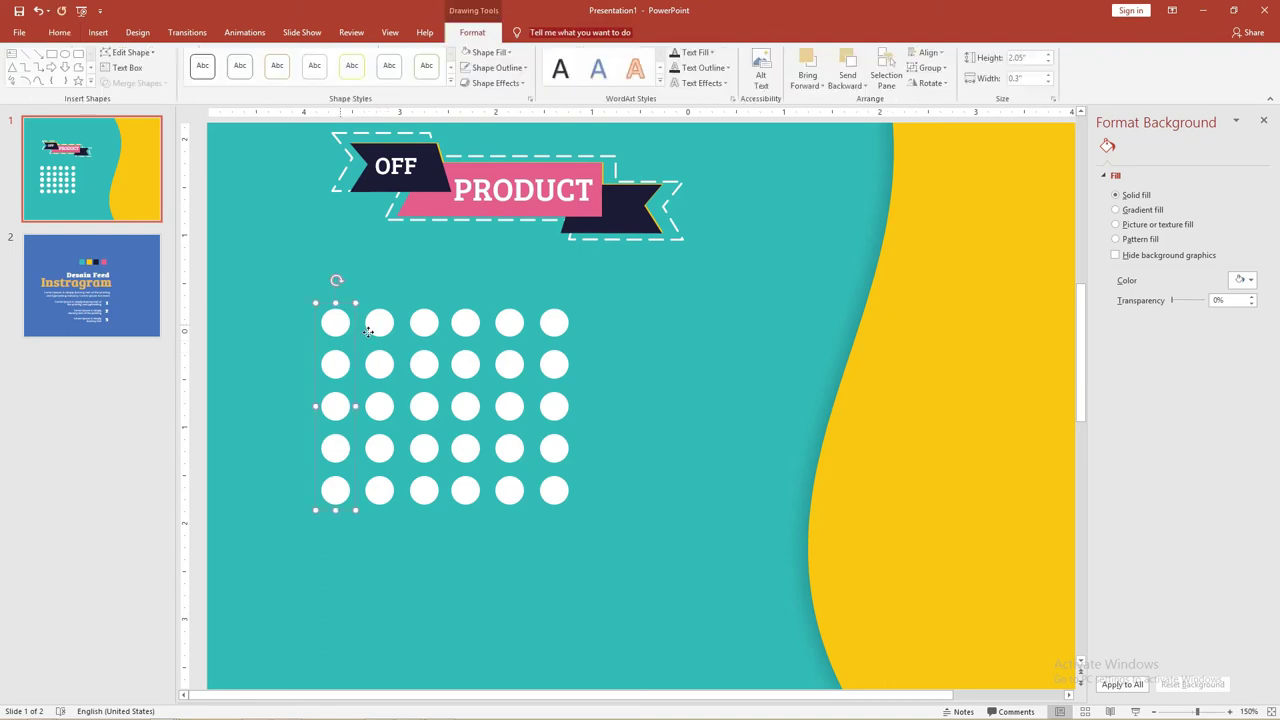
{"action": "left_click", "coordinate": [380, 323], "text": "shift"}
{"action": "left_click", "coordinate": [424, 323], "text": "shift"}
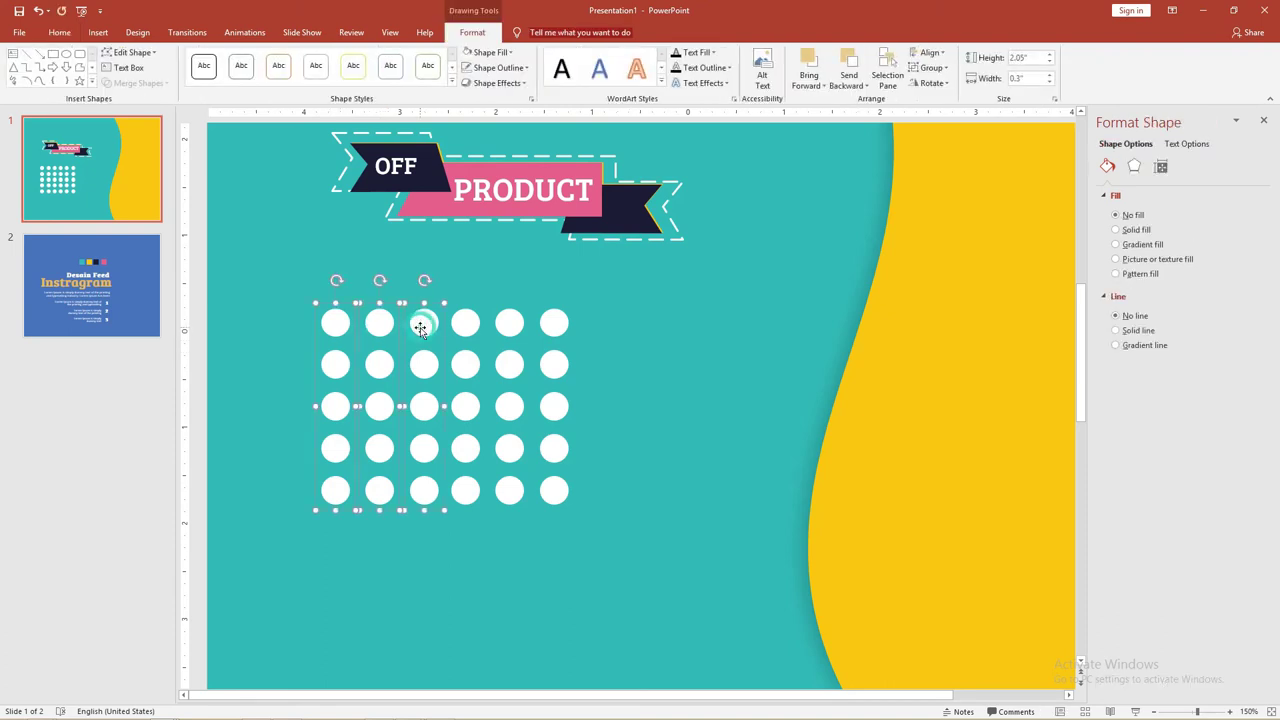
{"action": "left_click", "coordinate": [467, 323], "text": "shift"}
{"action": "left_click", "coordinate": [509, 323], "text": "shift"}
Step: Add the sixth column and distribute all six dot columns horizontally
{"action": "left_click", "coordinate": [554, 323], "text": "shift"}
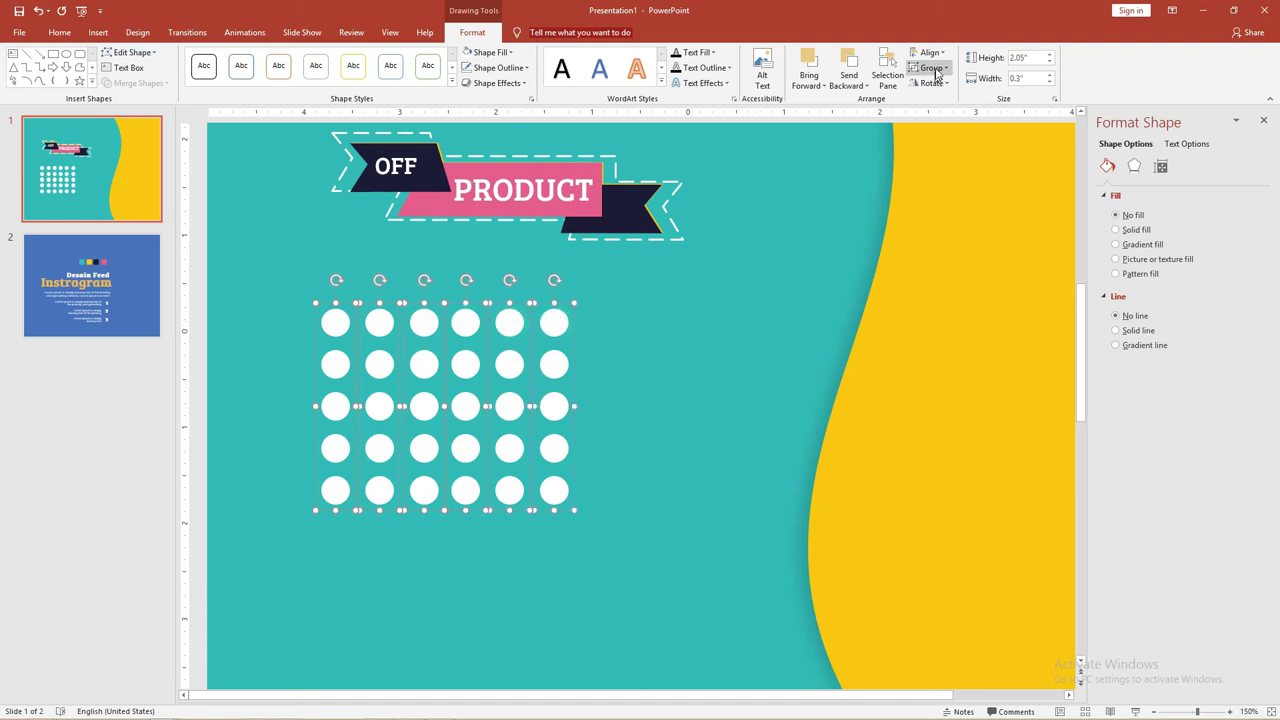
{"action": "left_click", "coordinate": [928, 52]}
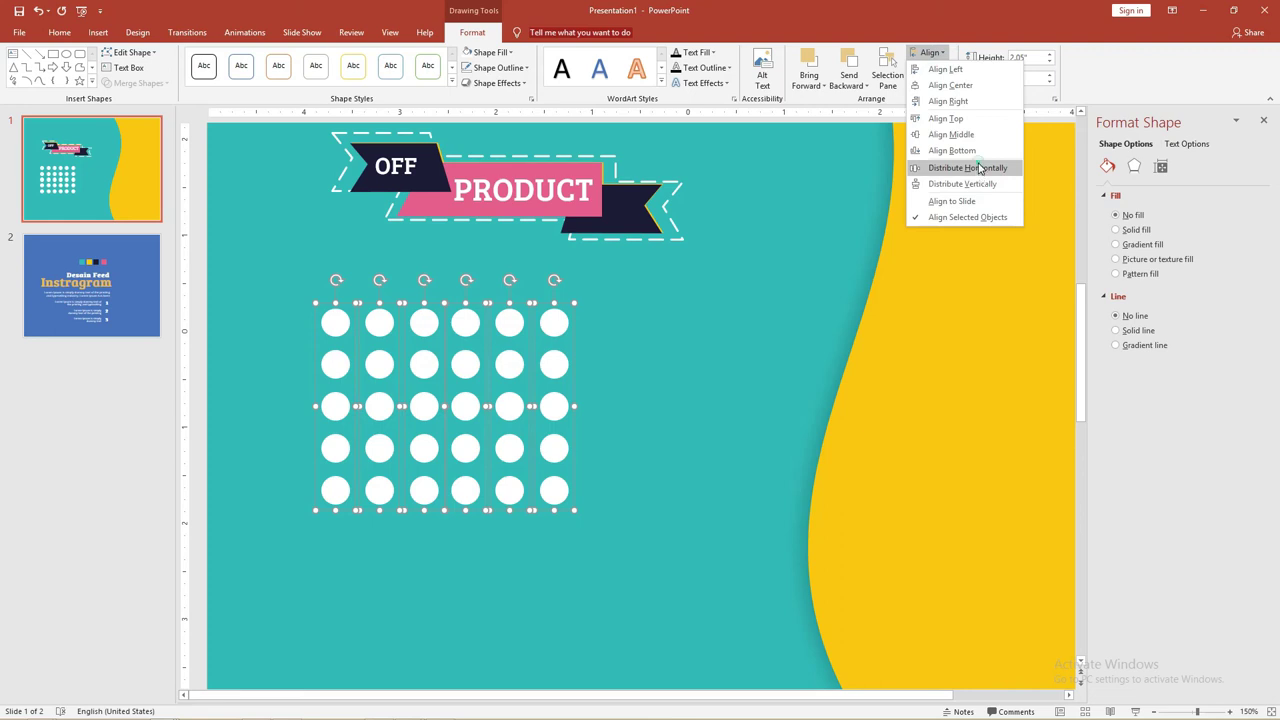
{"action": "left_click", "coordinate": [979, 167]}
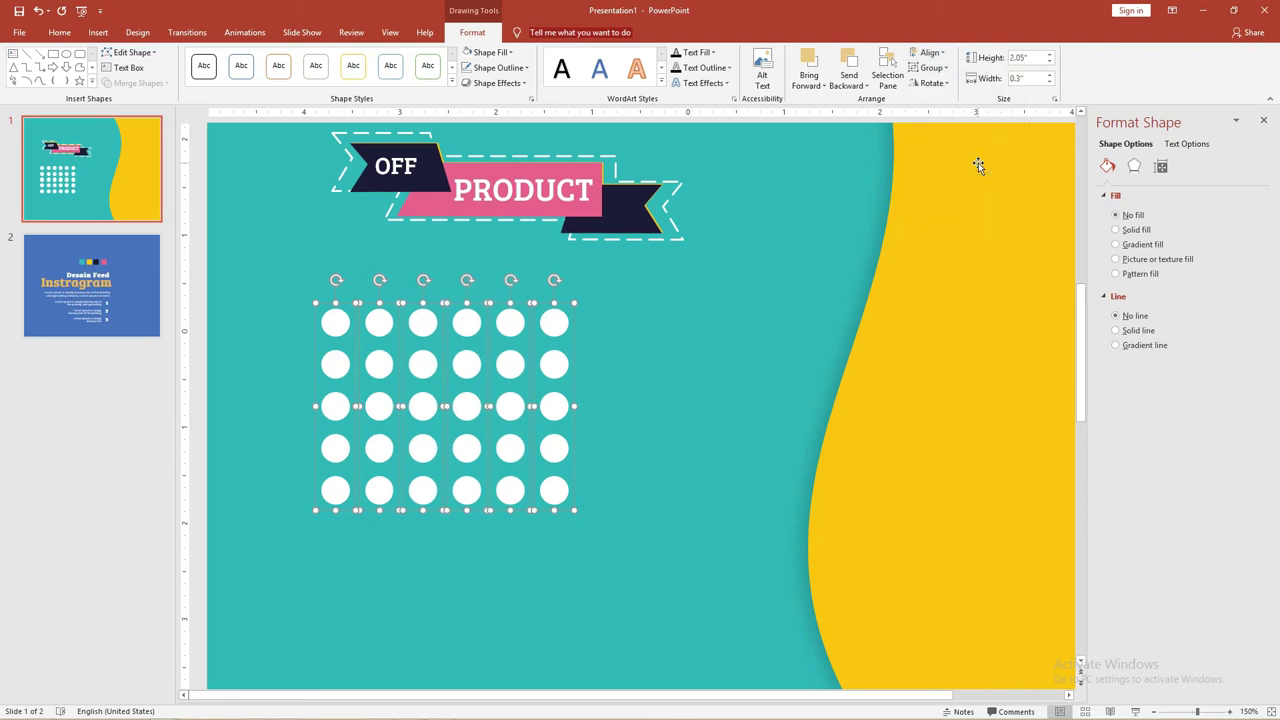
Step: Ungroup the sixth, fifth and fourth dot columns into individual circles
{"action": "left_click", "coordinate": [558, 322]}
{"action": "right_click", "coordinate": [560, 322]}
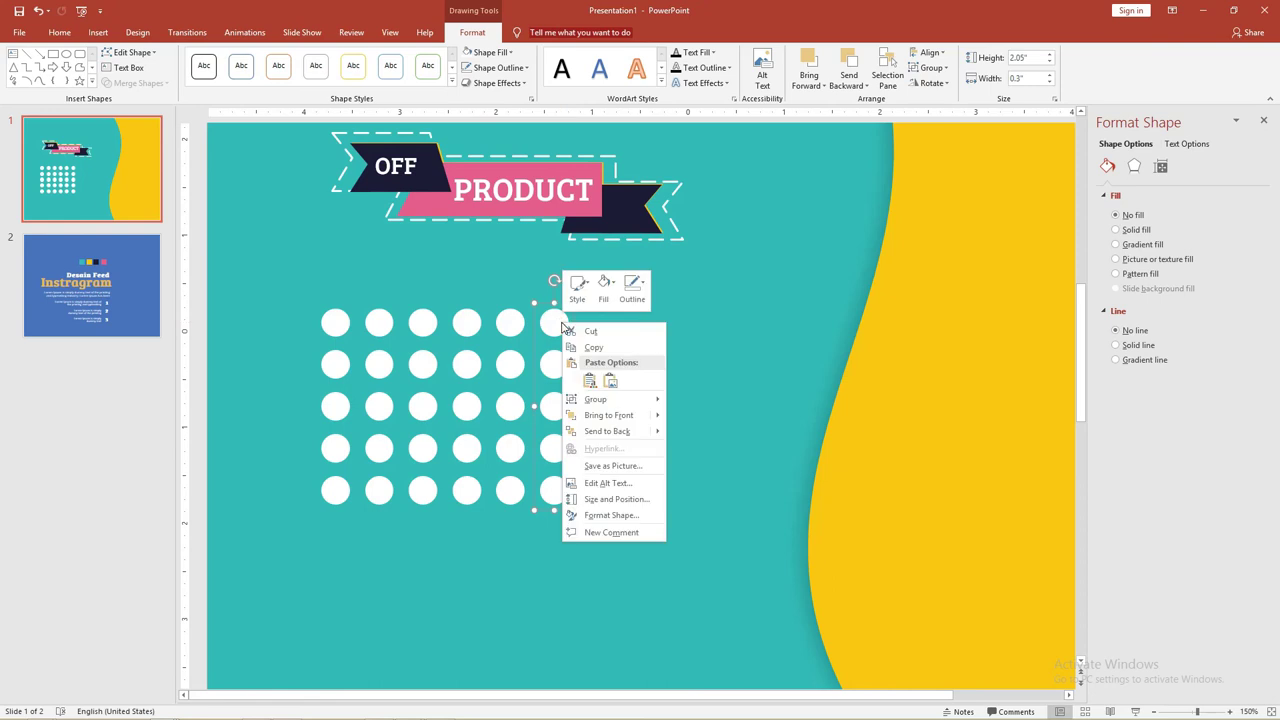
{"action": "left_click", "coordinate": [596, 399]}
{"action": "left_click", "coordinate": [703, 433]}
{"action": "left_click", "coordinate": [509, 322]}
{"action": "right_click", "coordinate": [511, 325]}
{"action": "mouse_move", "coordinate": [605, 404]}
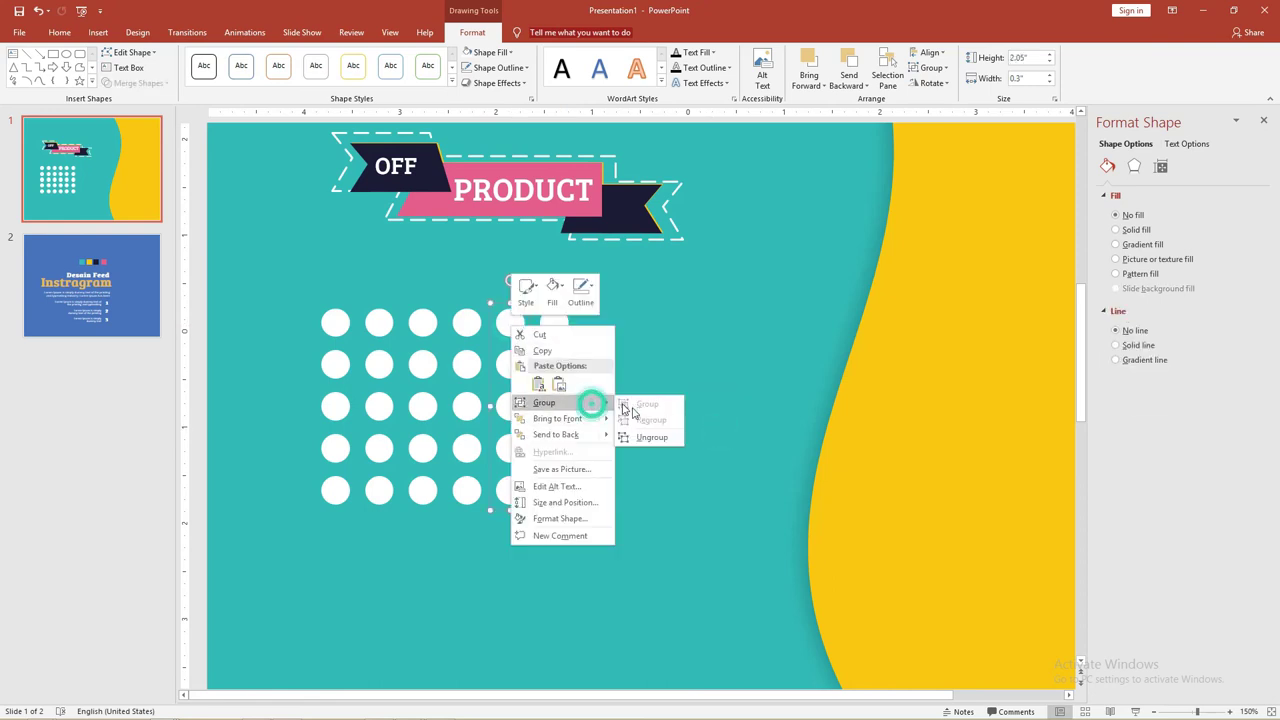
{"action": "left_click", "coordinate": [639, 441]}
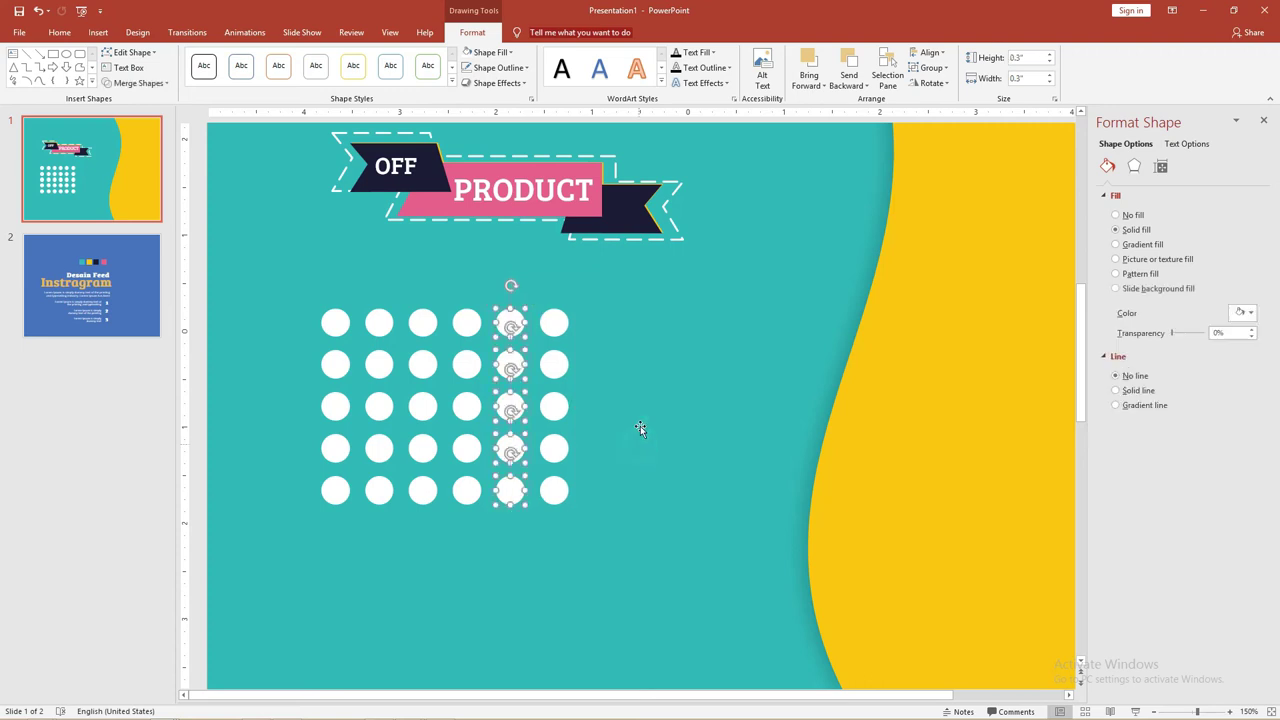
{"action": "right_click", "coordinate": [467, 325]}
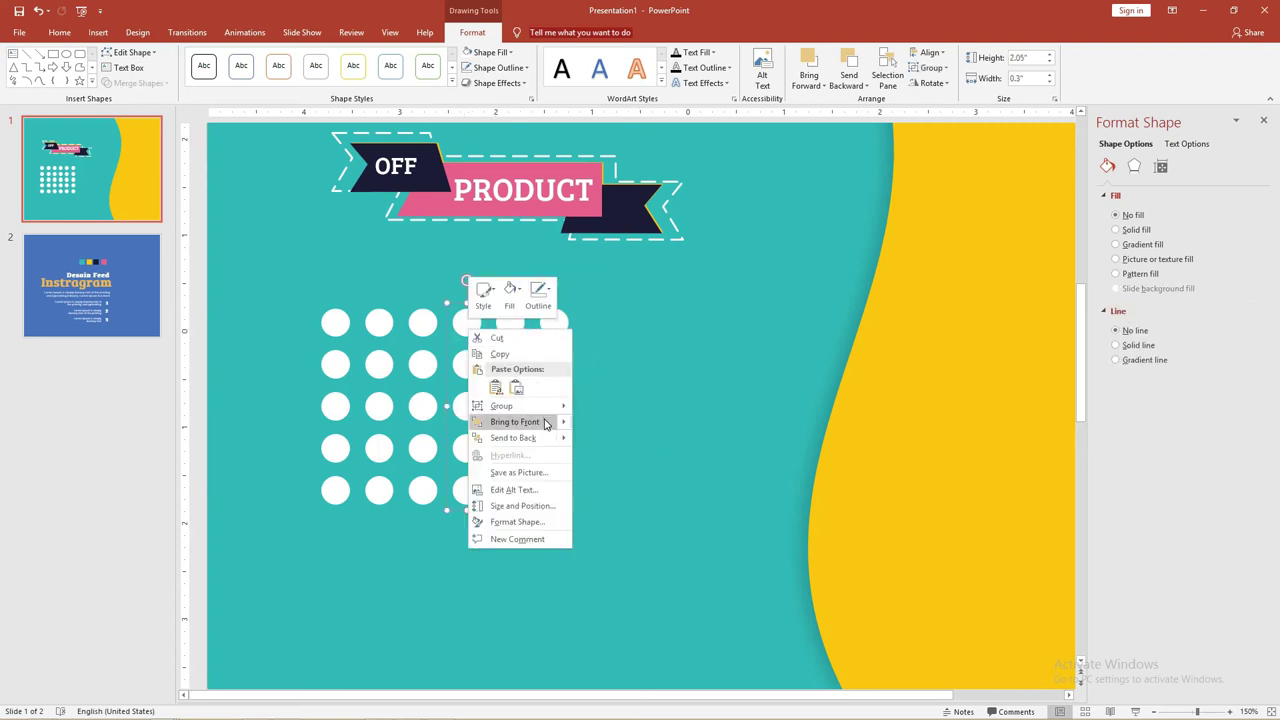
{"action": "mouse_move", "coordinate": [548, 407]}
{"action": "left_click", "coordinate": [600, 441]}
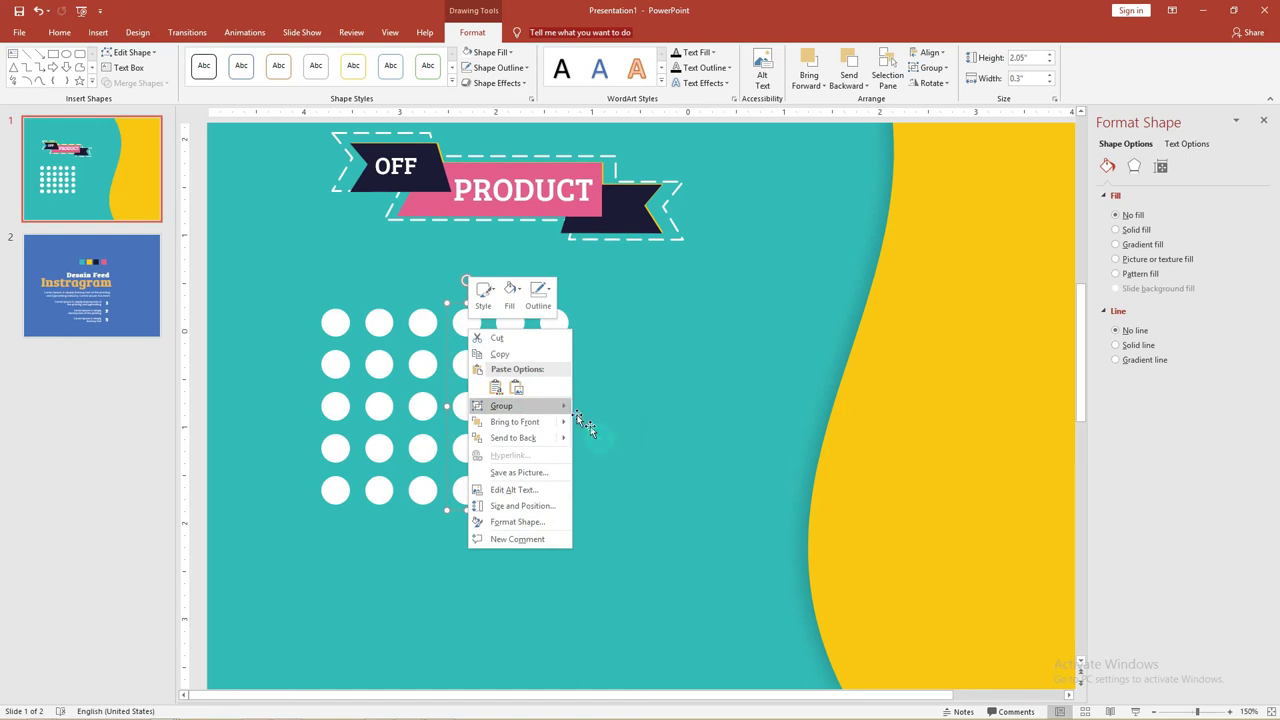
Step: Ungroup the third and second dot columns, then deselect everything
{"action": "left_click", "coordinate": [425, 330]}
{"action": "right_click", "coordinate": [426, 330]}
{"action": "mouse_move", "coordinate": [505, 408]}
{"action": "left_click", "coordinate": [566, 422]}
{"action": "left_click", "coordinate": [381, 322]}
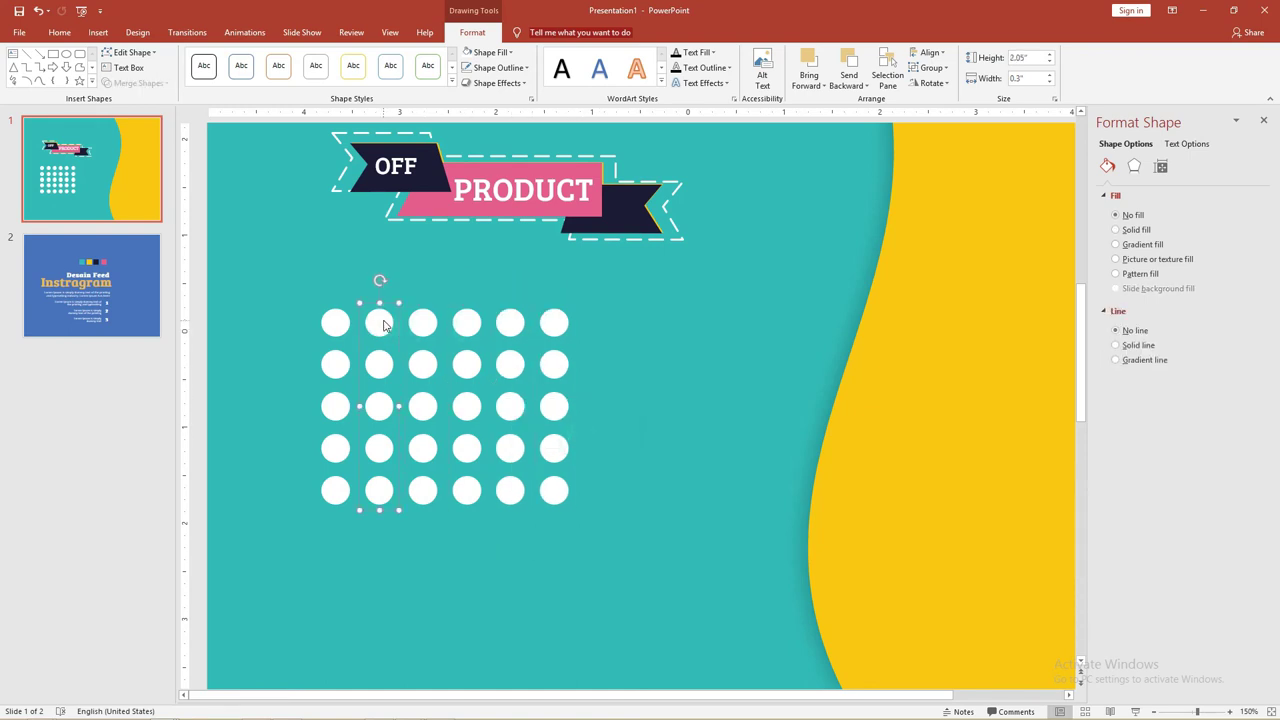
{"action": "right_click", "coordinate": [383, 320]}
{"action": "left_click", "coordinate": [440, 397]}
{"action": "left_click", "coordinate": [536, 425]}
{"action": "left_click", "coordinate": [608, 380]}
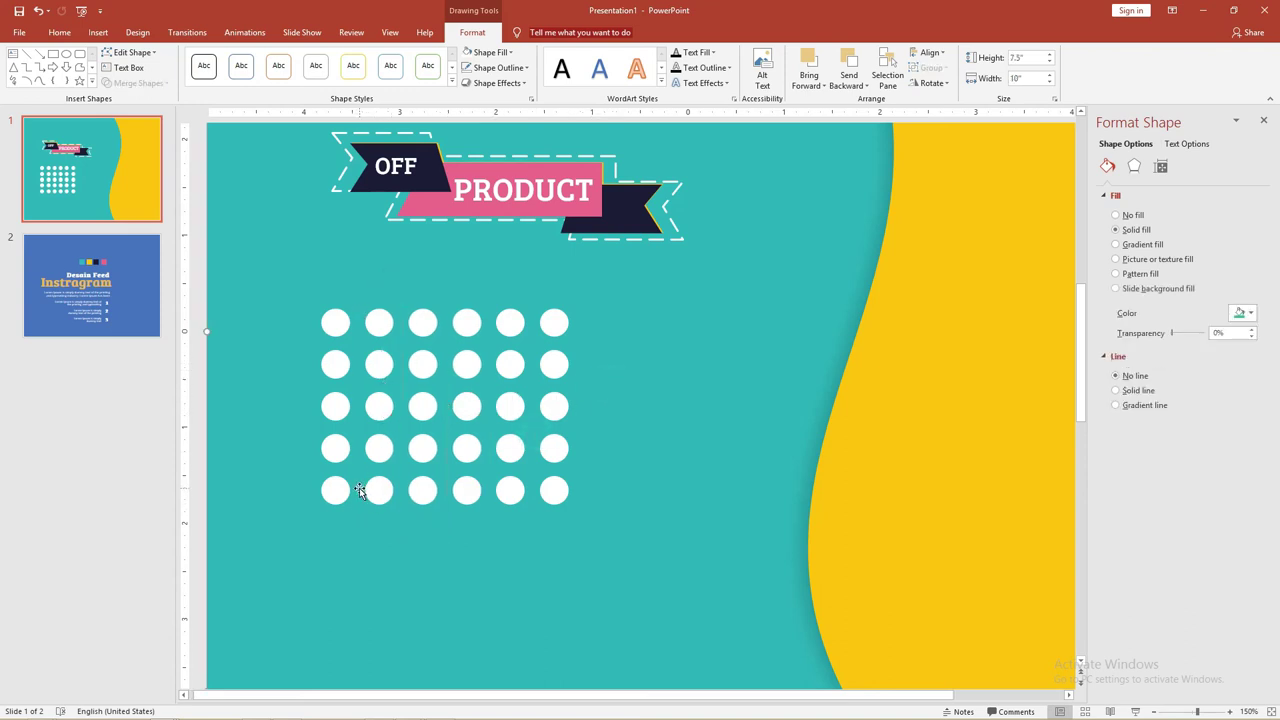
Step: Delete the rightmost column of dots and the lower dots of the fifth column
{"action": "left_click", "coordinate": [545, 330]}
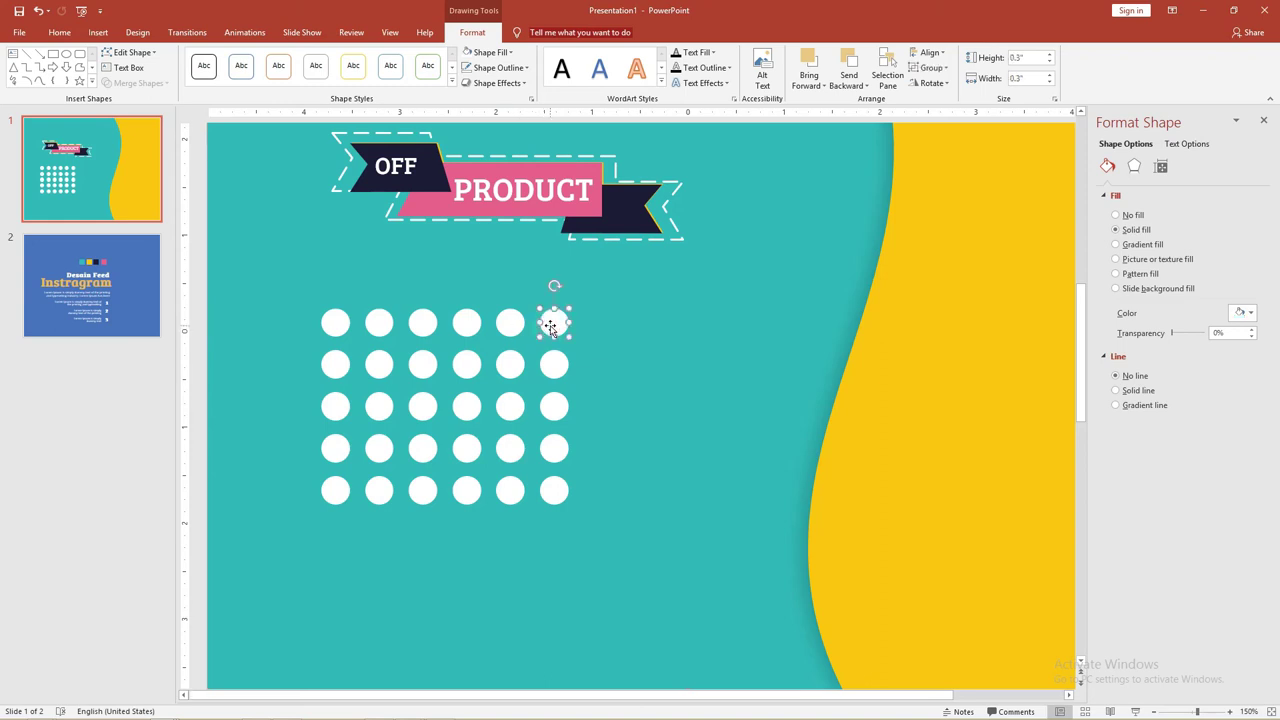
{"action": "key", "text": "Delete"}
{"action": "left_click_drag", "start_coordinate": [551, 364], "coordinate": [554, 405]}
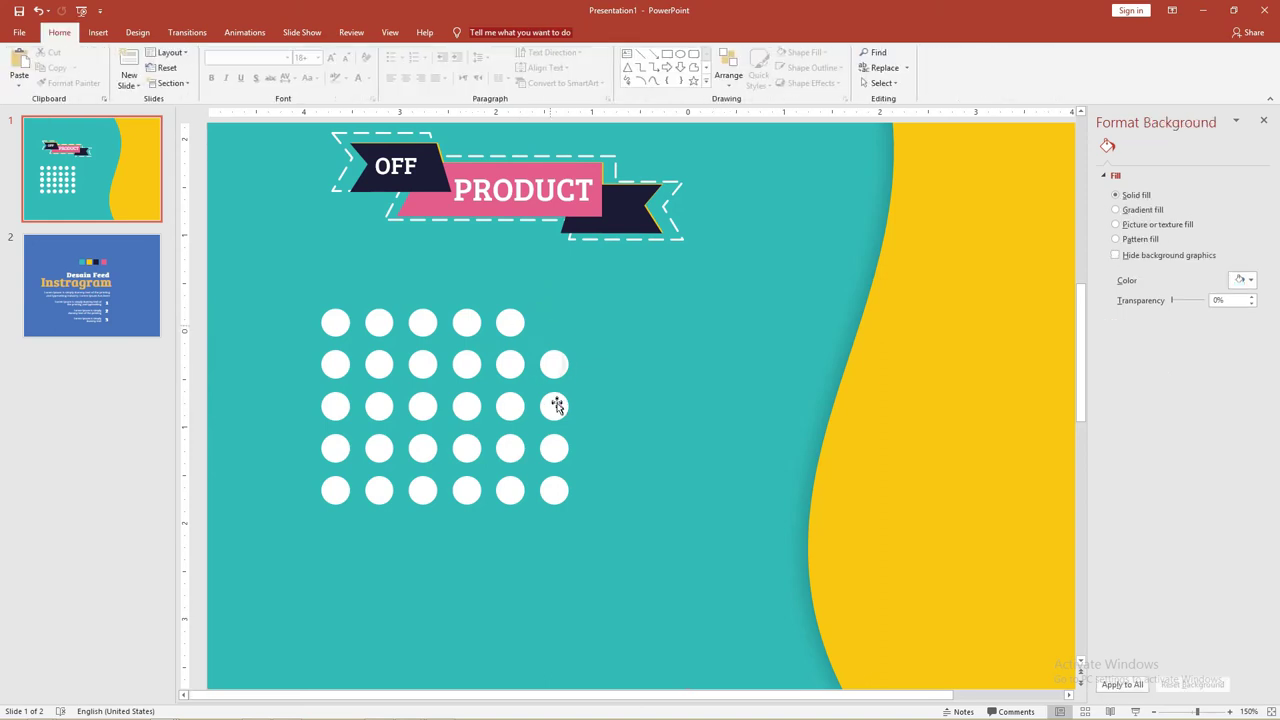
{"action": "key", "text": "Delete"}
{"action": "left_click", "coordinate": [551, 455]}
{"action": "key", "text": "Delete"}
{"action": "left_click", "coordinate": [554, 489]}
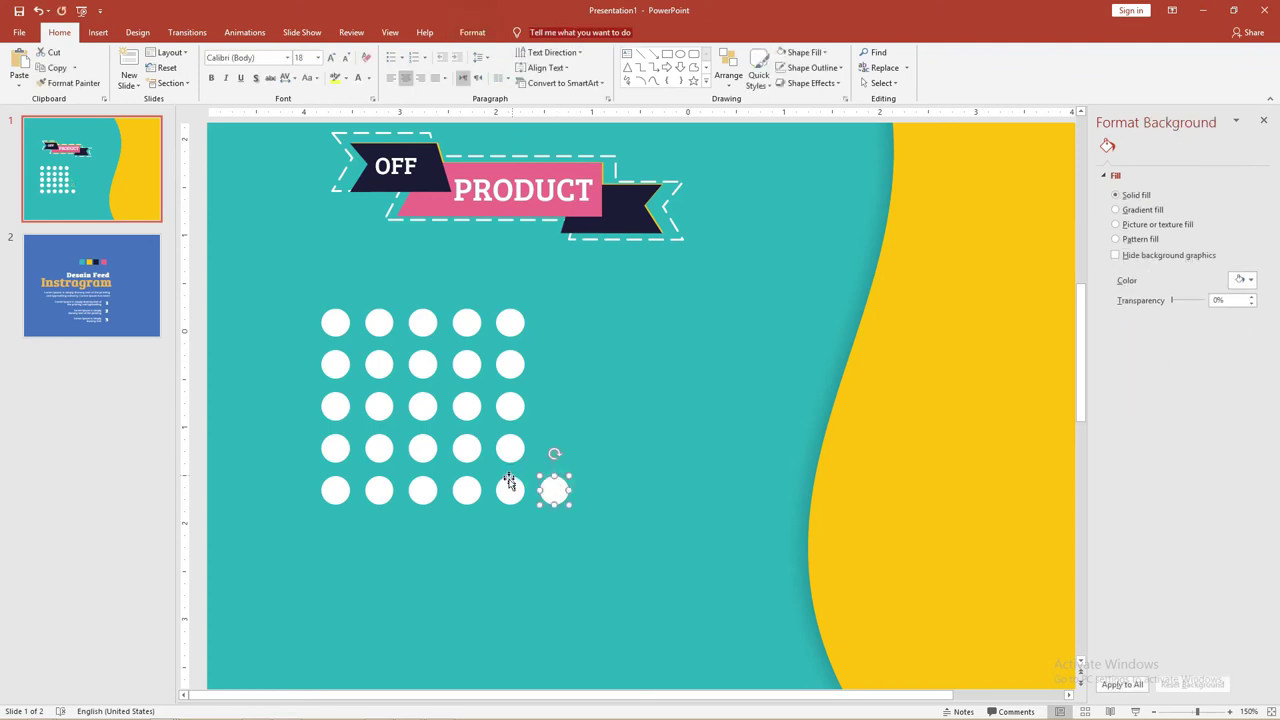
{"action": "key", "text": "Delete"}
{"action": "left_click", "coordinate": [509, 489]}
{"action": "key", "text": "Delete"}
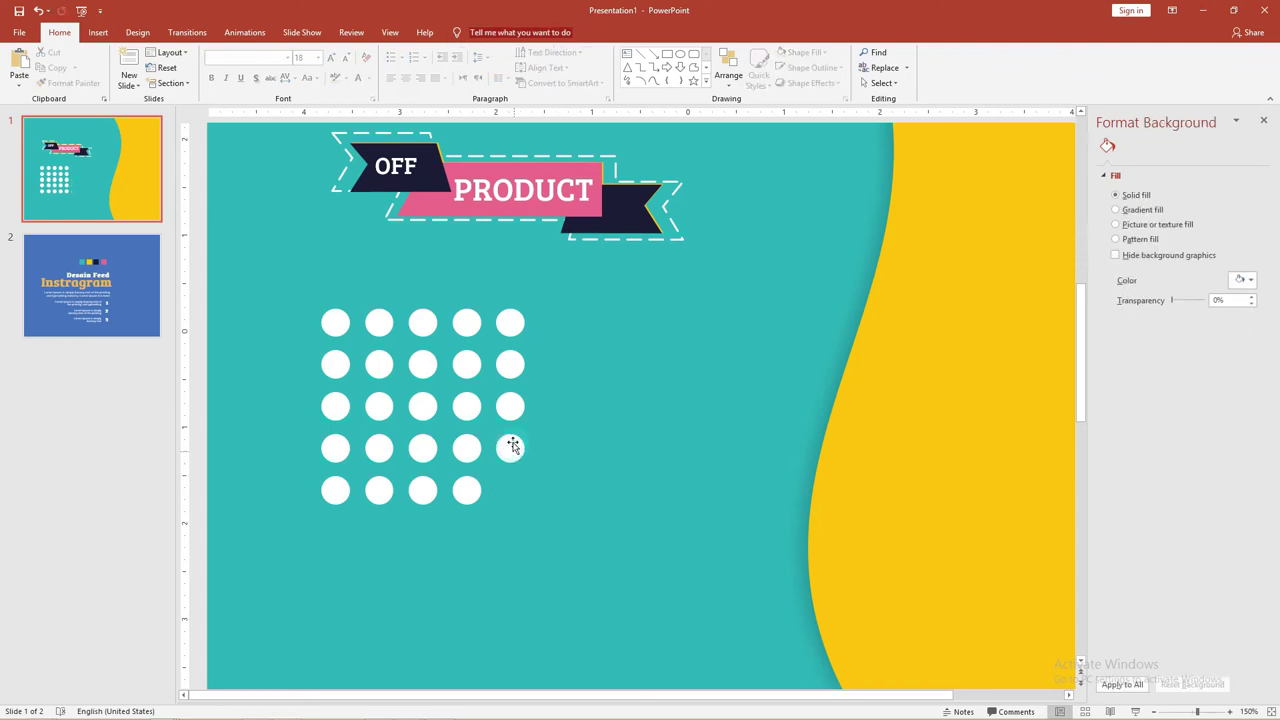
{"action": "left_click", "coordinate": [511, 446]}
{"action": "key", "text": "Delete"}
{"action": "left_click", "coordinate": [510, 398]}
{"action": "key", "text": "Delete"}
{"action": "left_click", "coordinate": [512, 366]}
{"action": "key", "text": "Delete"}
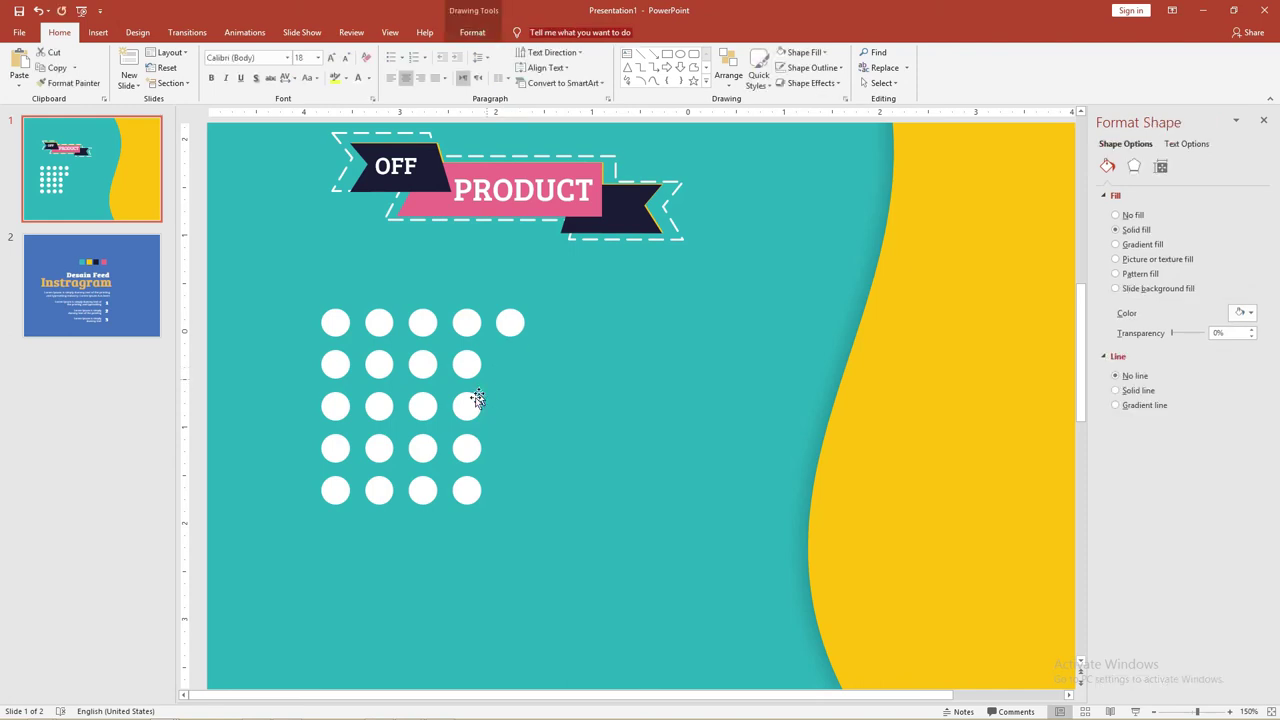
Step: Delete lower dots in the fourth and third columns to shape the stepped triangle
{"action": "left_click", "coordinate": [470, 405]}
{"action": "key", "text": "Delete"}
{"action": "left_click", "coordinate": [467, 445]}
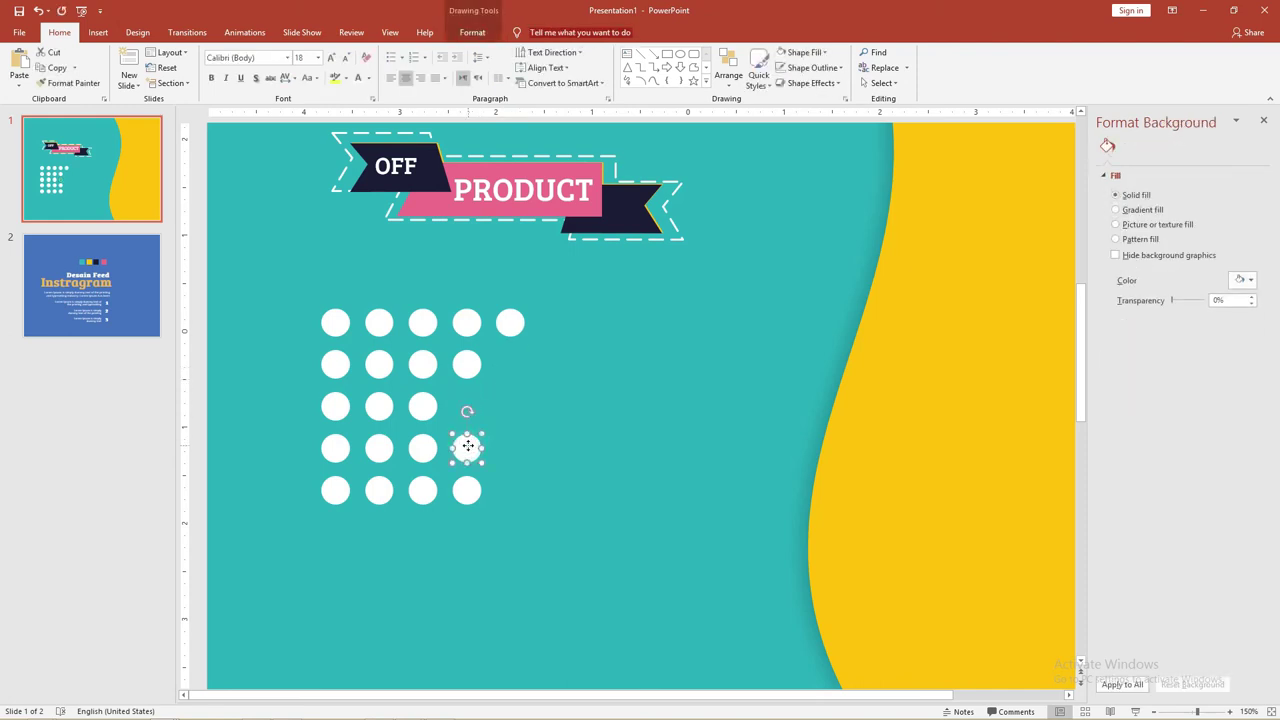
{"action": "key", "text": "Delete"}
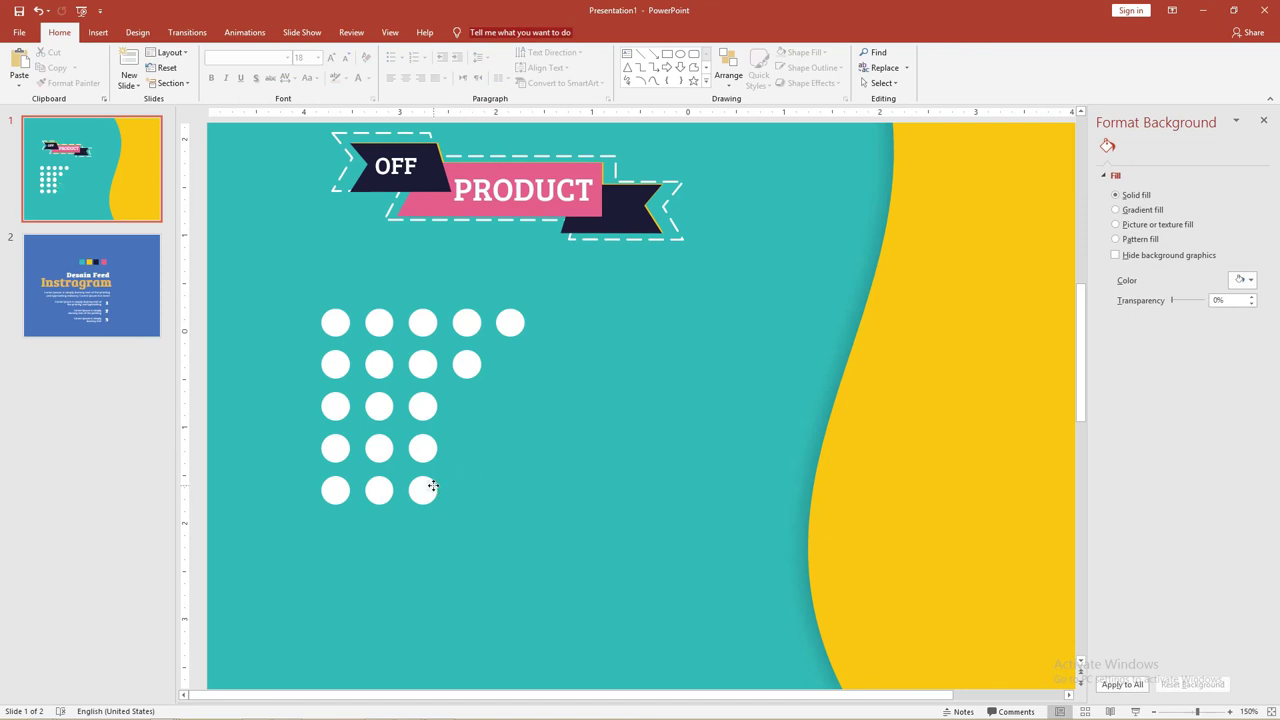
{"action": "left_click", "coordinate": [432, 486]}
{"action": "key", "text": "Delete"}
{"action": "left_click", "coordinate": [424, 449]}
{"action": "key", "text": "Delete"}
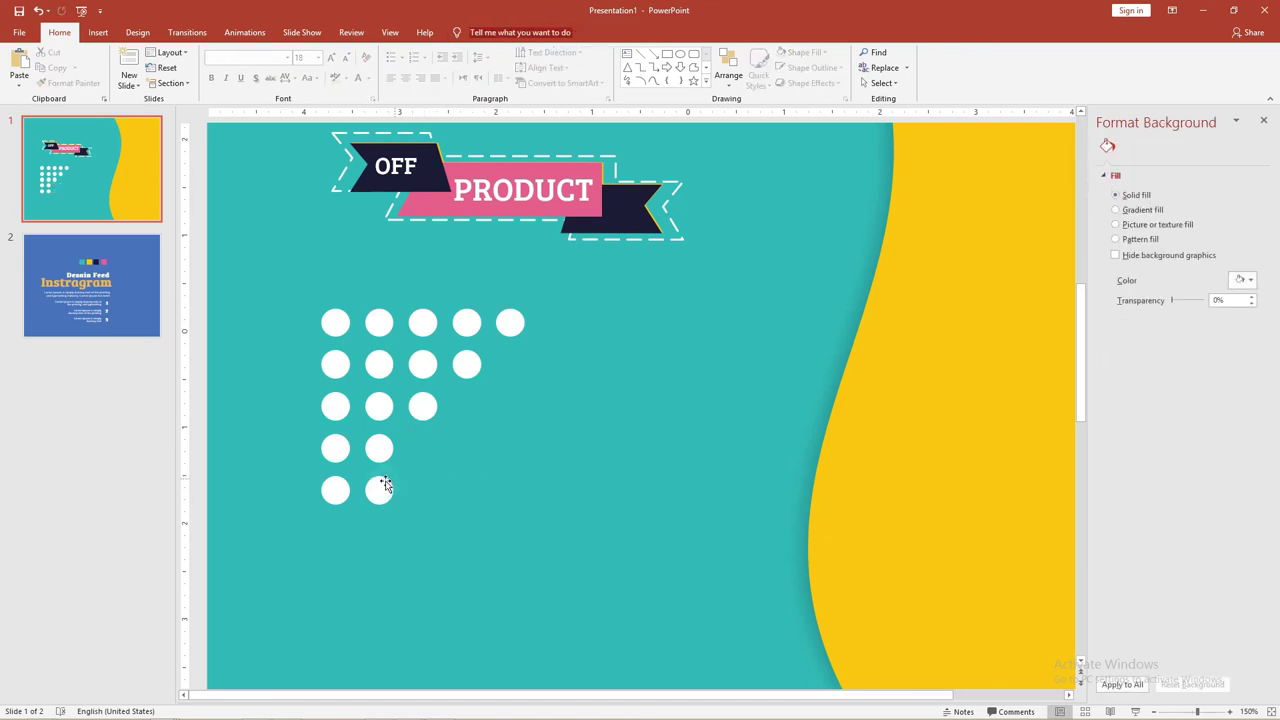
{"action": "left_click", "coordinate": [380, 488]}
Step: Select all the remaining dots and group them into one object
{"action": "left_click", "coordinate": [456, 387]}
{"action": "scroll", "coordinate": [460, 386], "scroll_direction": "down", "scroll_amount": 3}
{"action": "scroll", "coordinate": [465, 390], "scroll_direction": "down", "scroll_amount": 2}
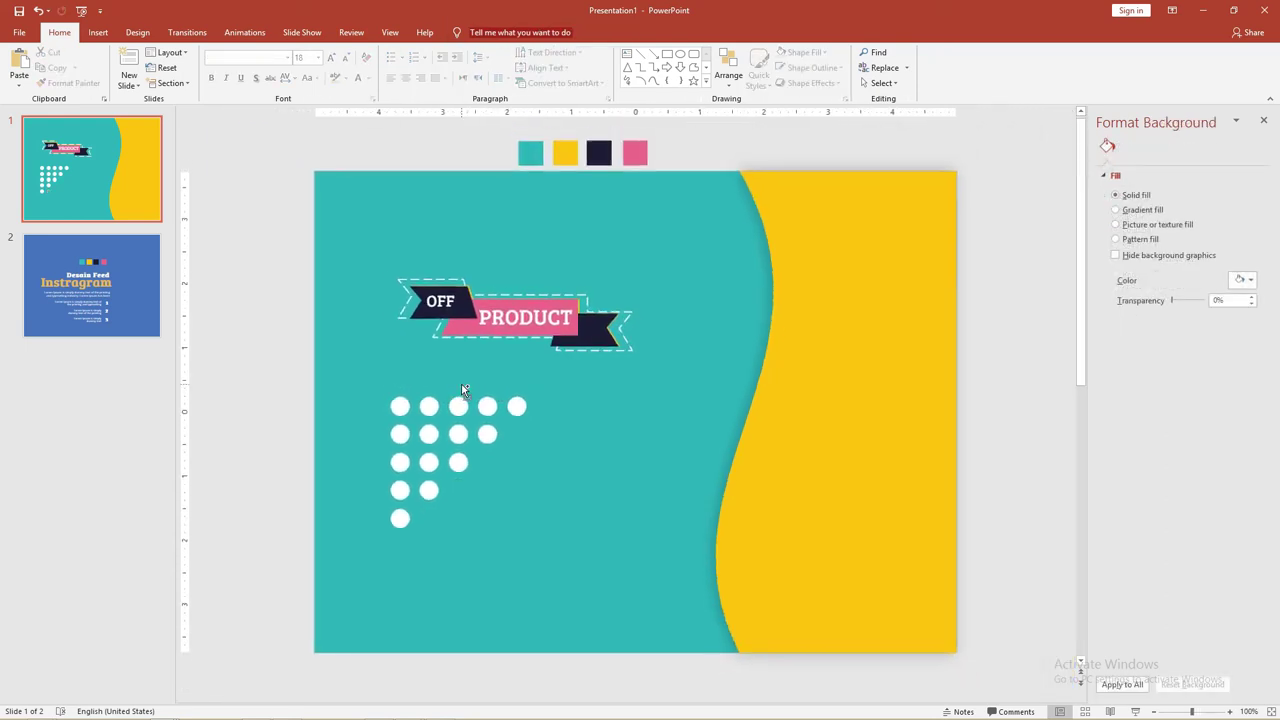
{"action": "left_click_drag", "start_coordinate": [236, 357], "coordinate": [586, 564]}
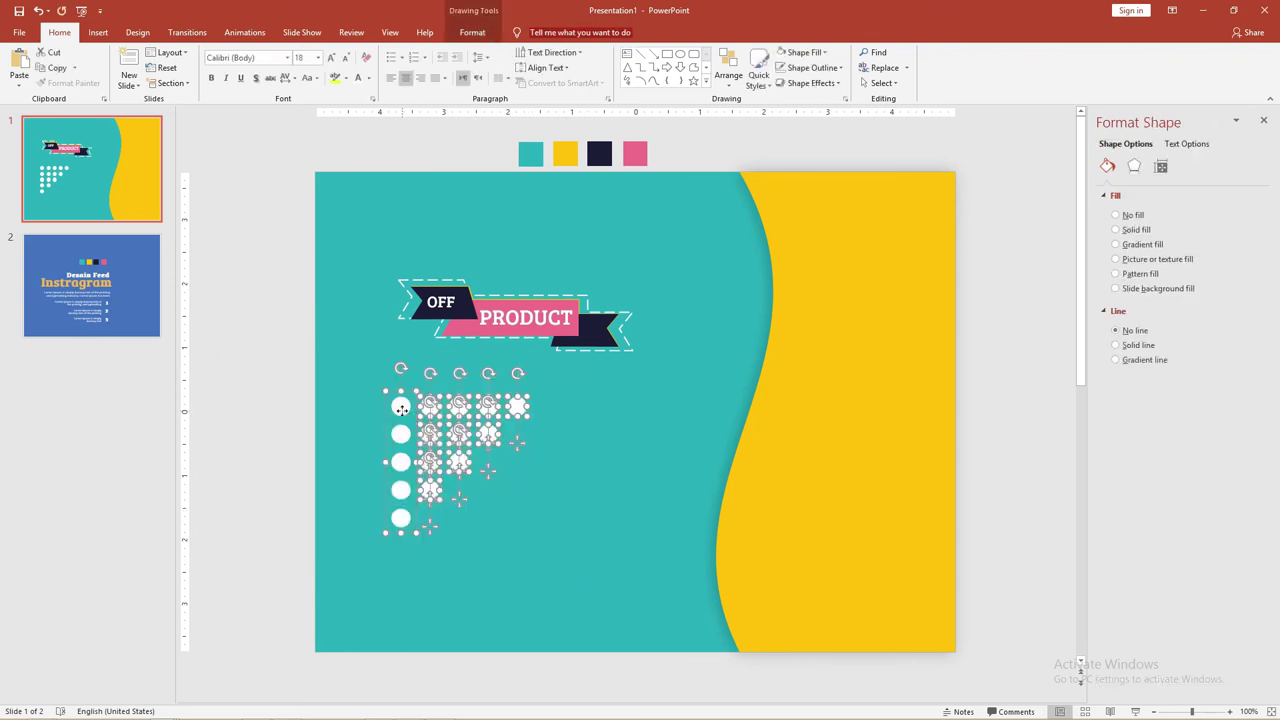
{"action": "right_click", "coordinate": [401, 409]}
{"action": "mouse_move", "coordinate": [457, 487]}
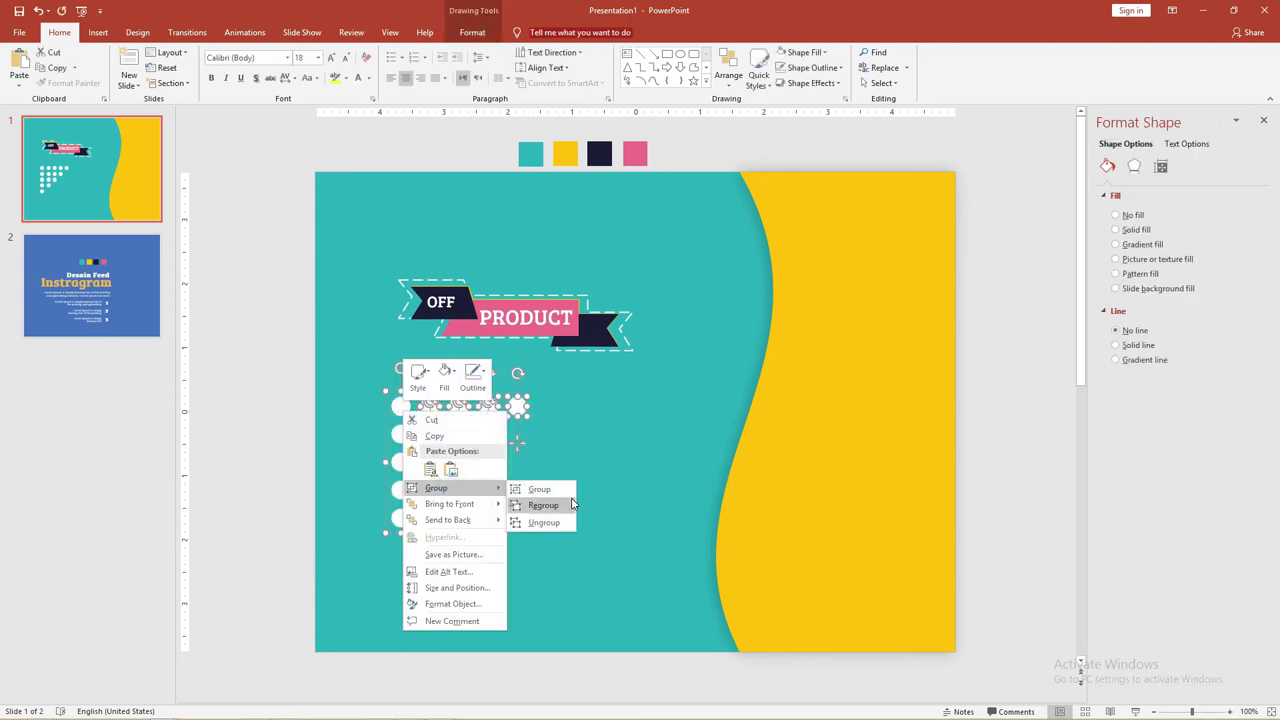
{"action": "left_click", "coordinate": [540, 489]}
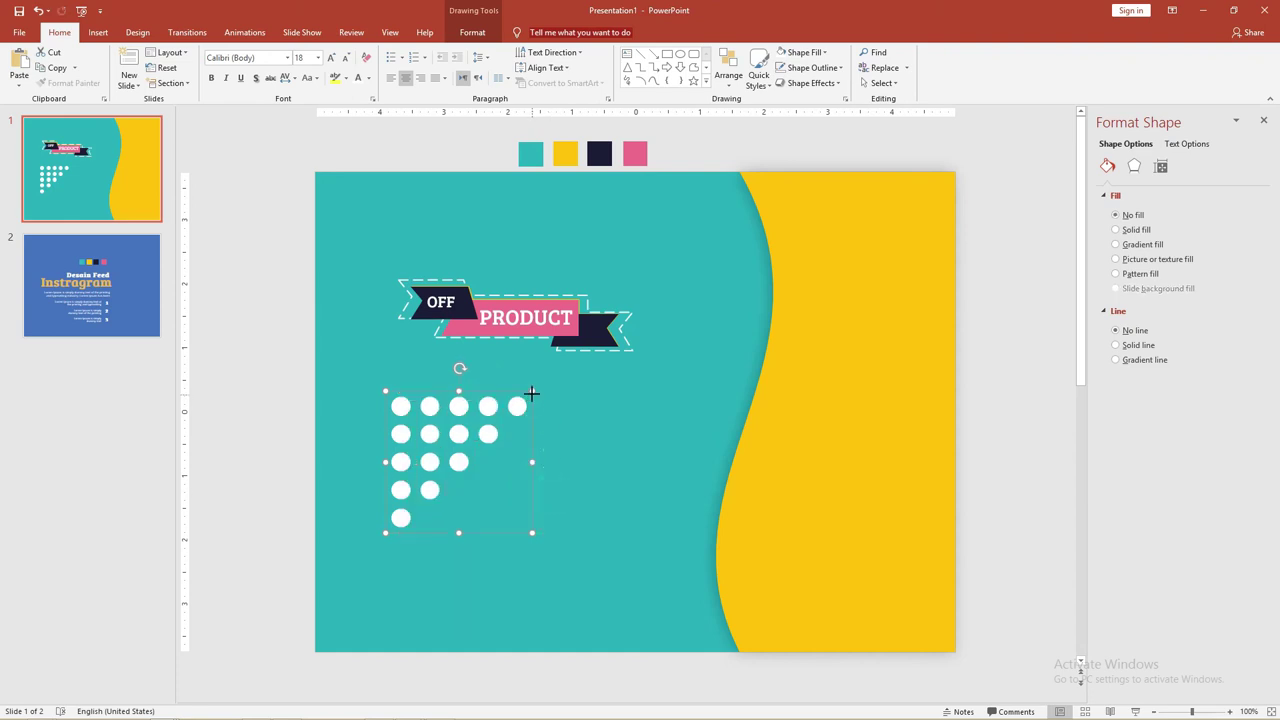
Step: Shrink the dot group, move it to the top-left corner, and place a copy beside it
{"action": "left_click_drag", "start_coordinate": [532, 394], "coordinate": [366, 474]}
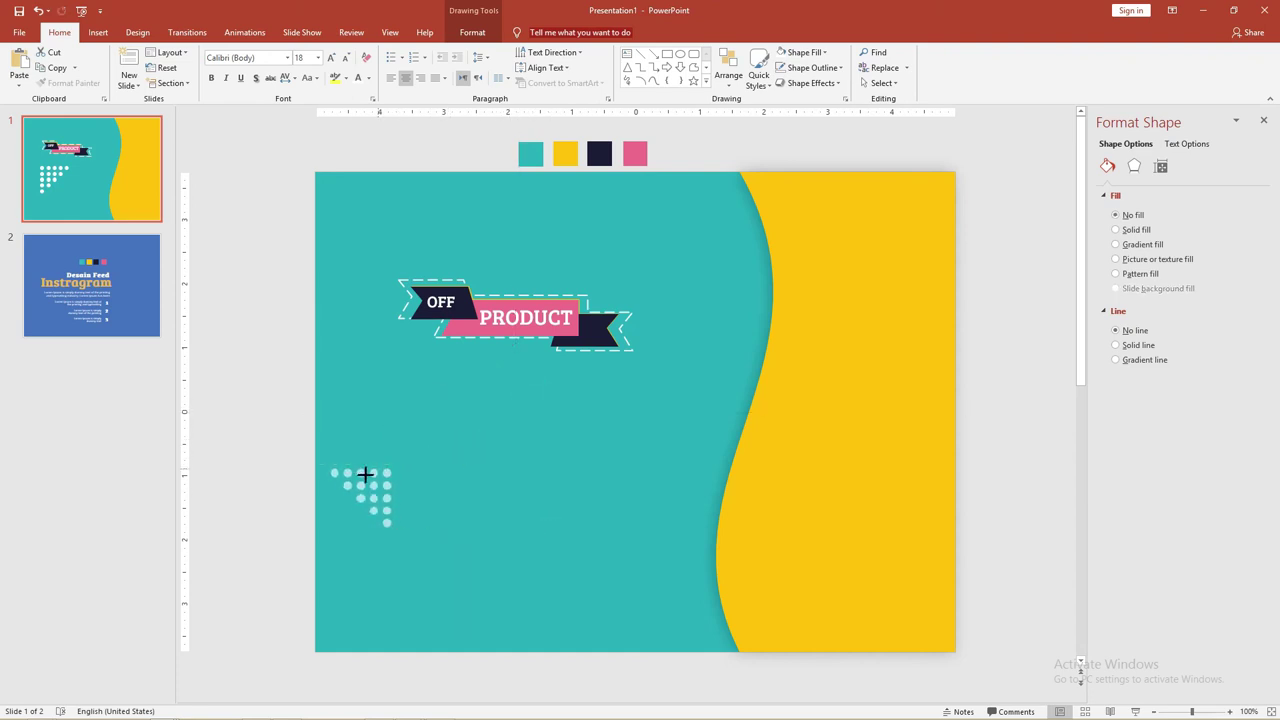
{"action": "mouse_move", "coordinate": [366, 474]}
{"action": "left_mouse_down"}
{"action": "mouse_move", "coordinate": [408, 486]}
{"action": "mouse_move", "coordinate": [343, 188]}
{"action": "left_mouse_up"}
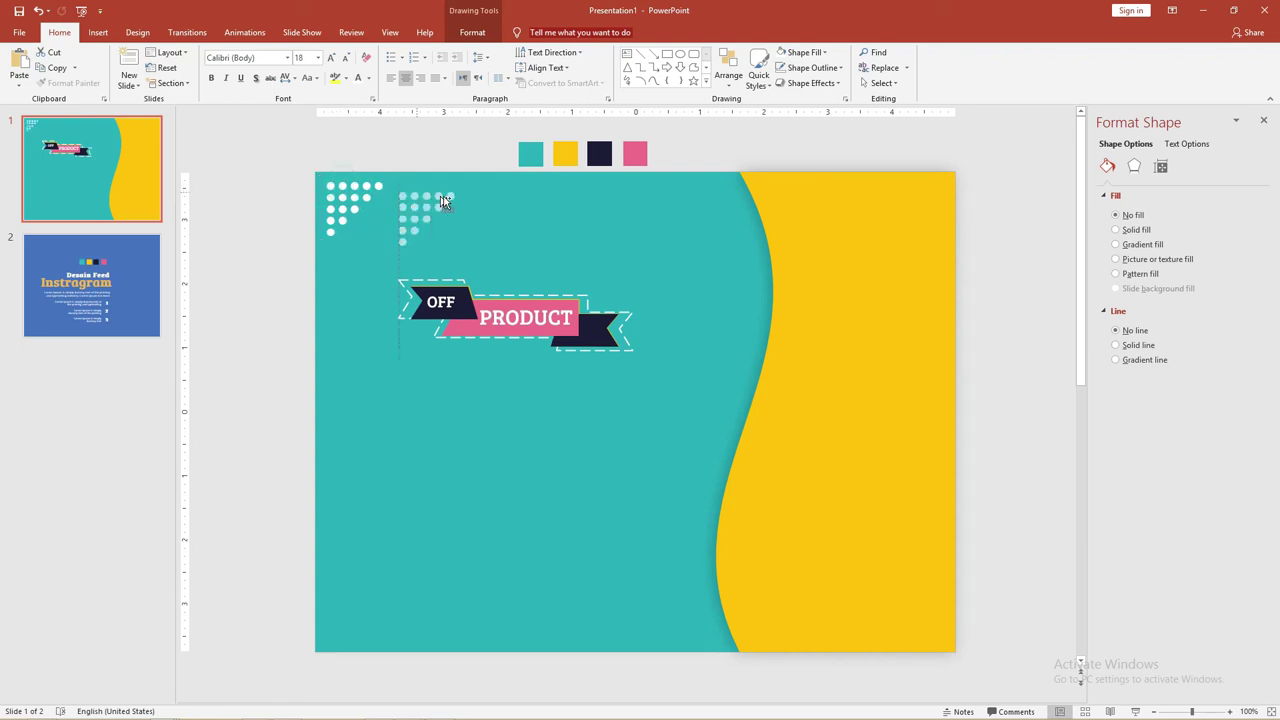
{"action": "left_click_drag", "start_coordinate": [466, 191], "coordinate": [466, 191]}
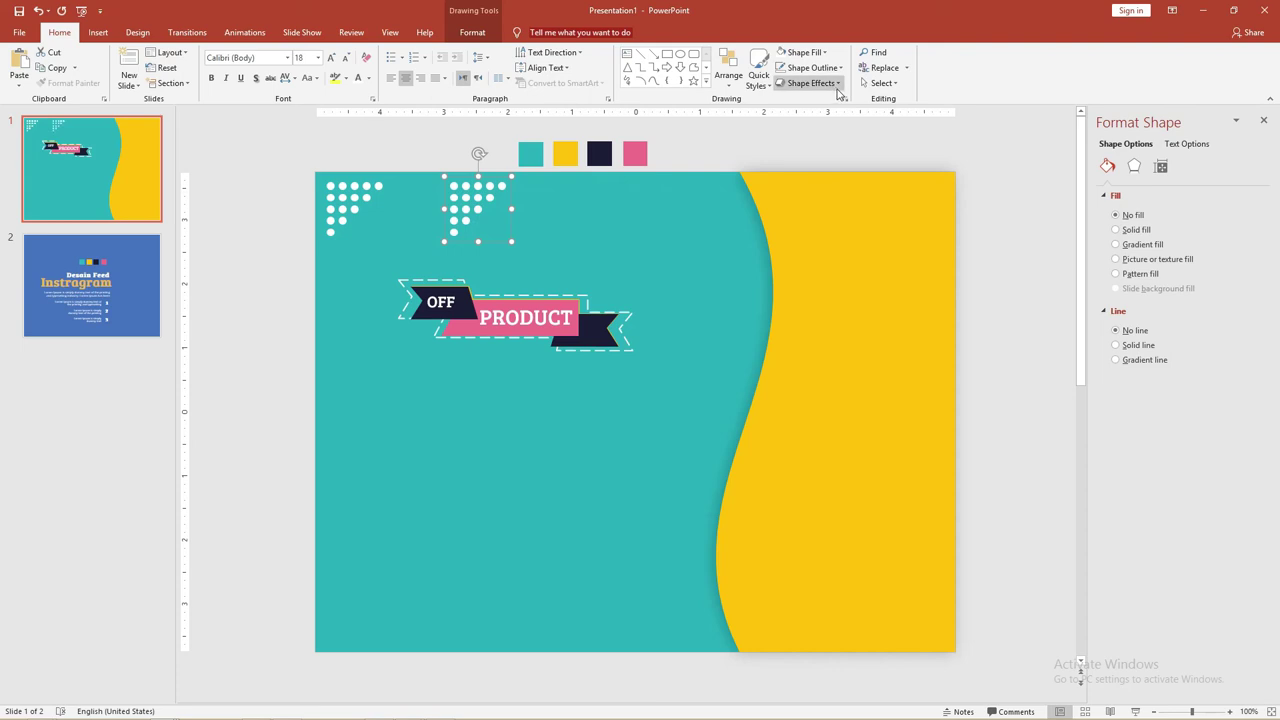
Step: Flip the copied dot group vertically and align it to the slide's left and bottom edges
{"action": "left_click", "coordinate": [470, 32]}
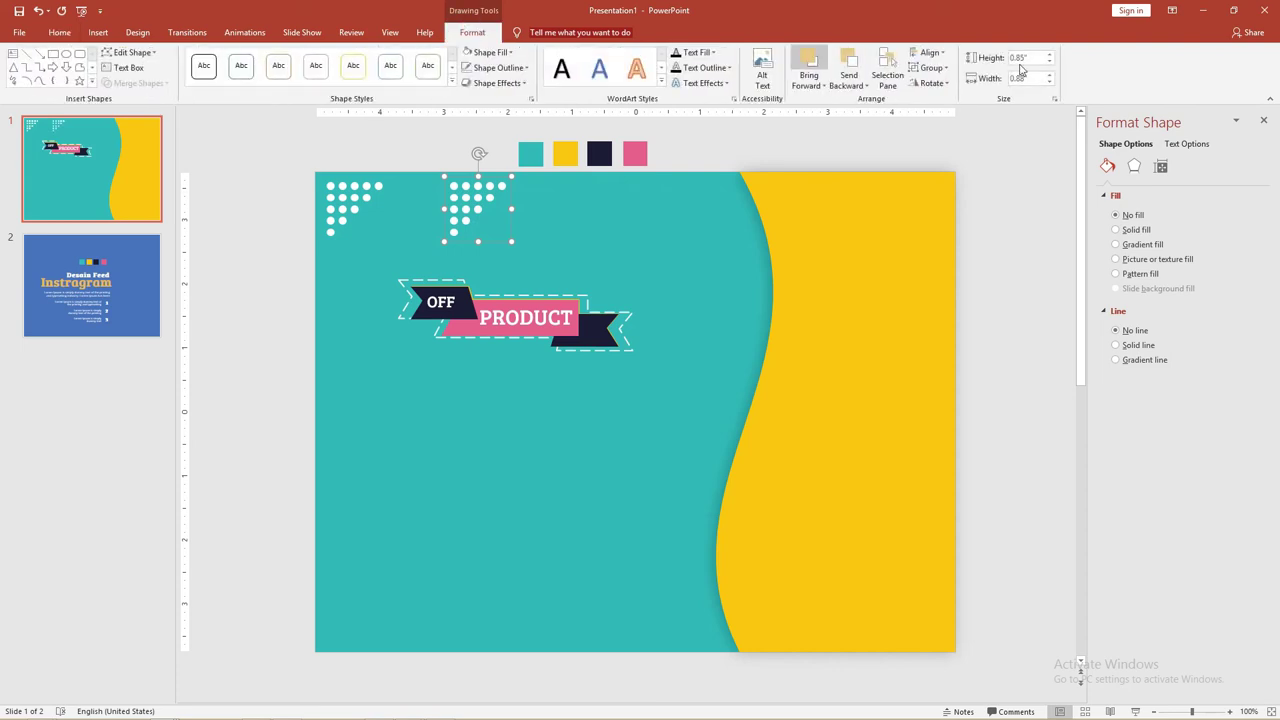
{"action": "left_click", "coordinate": [942, 82]}
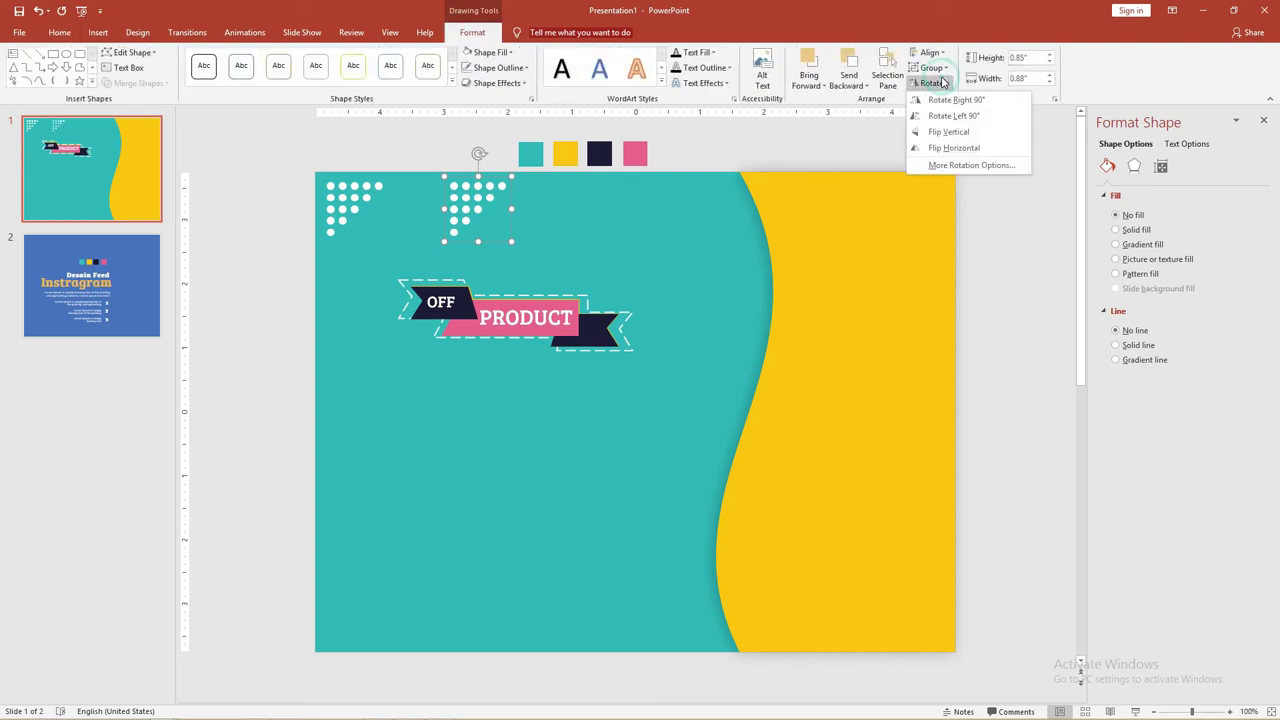
{"action": "left_click", "coordinate": [952, 138]}
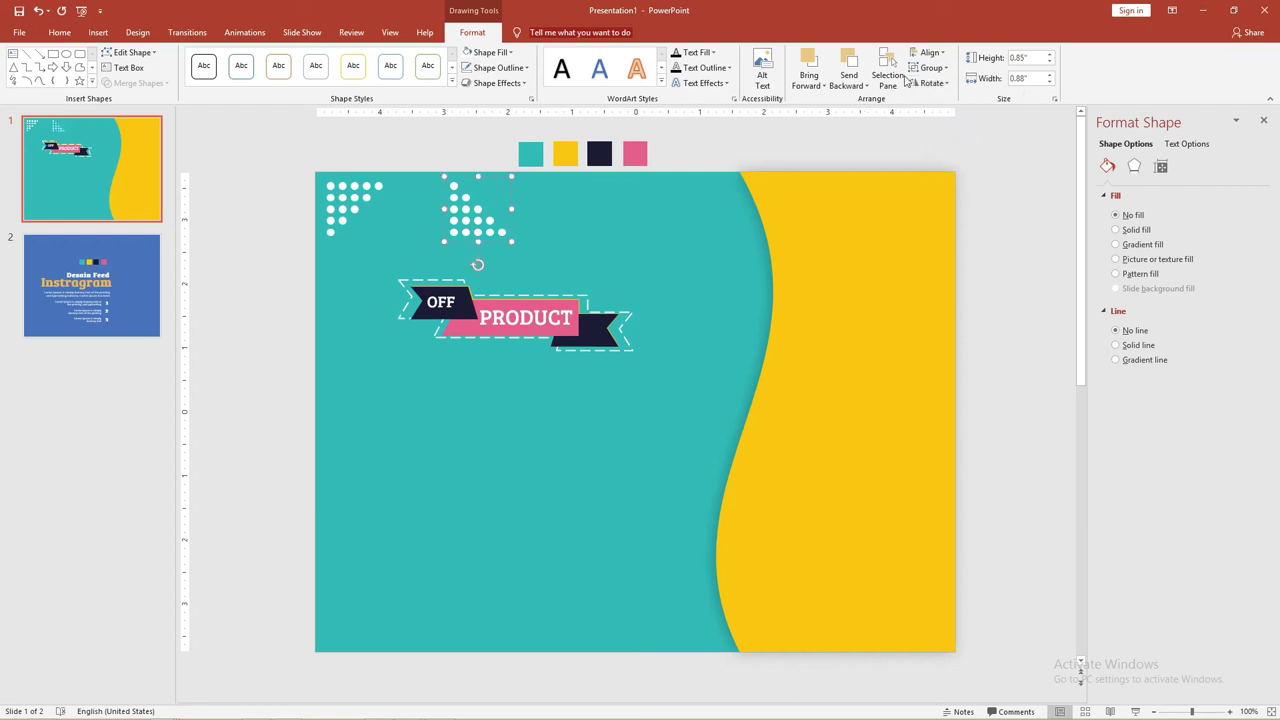
{"action": "left_click", "coordinate": [928, 52]}
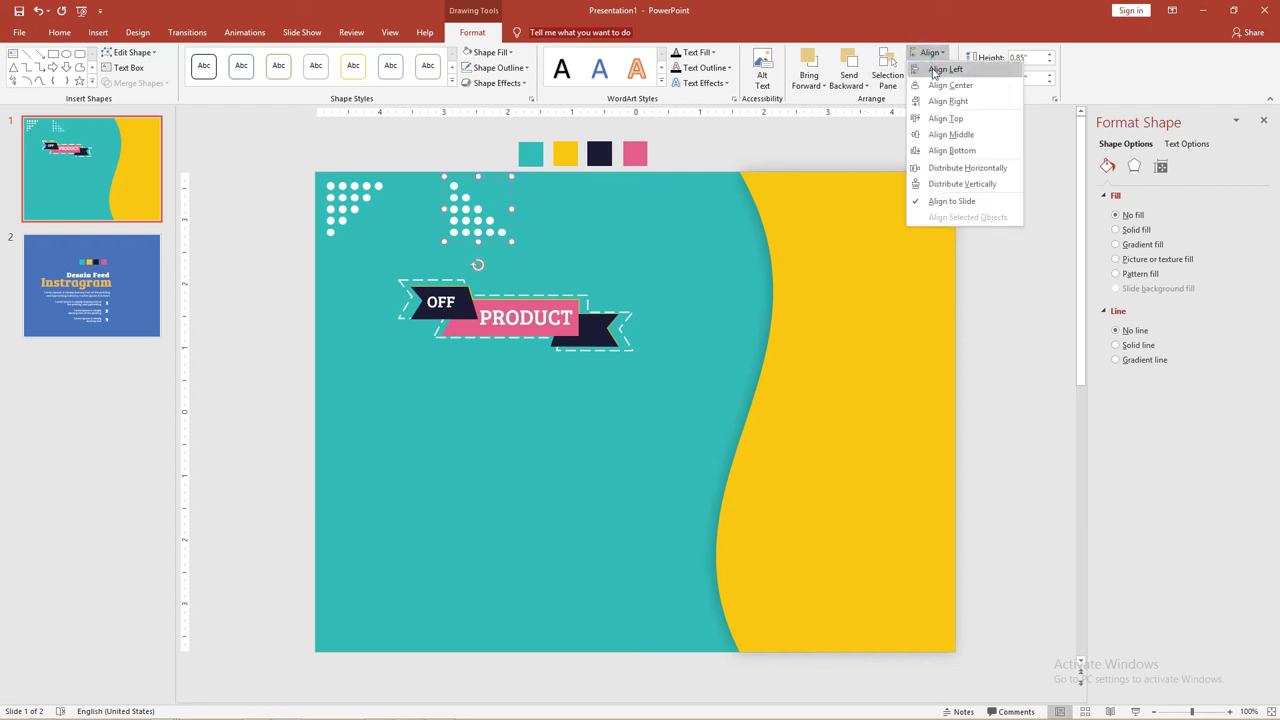
{"action": "left_click", "coordinate": [935, 70]}
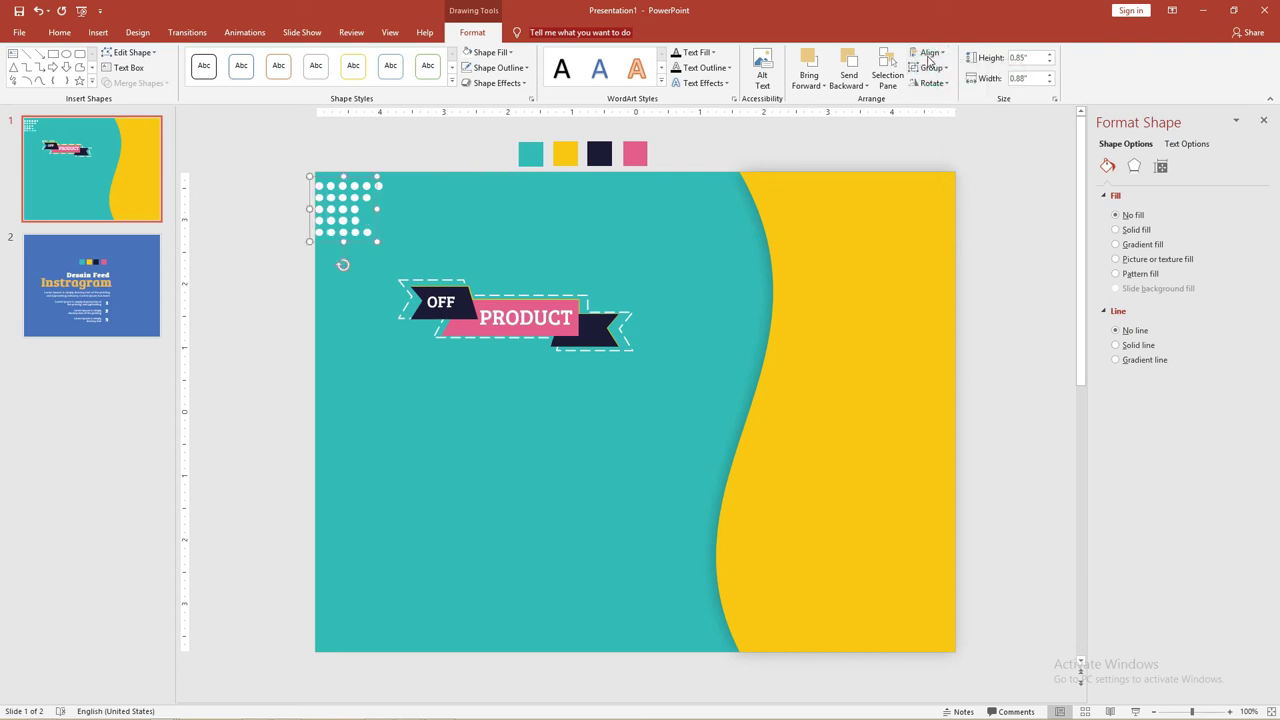
{"action": "left_click", "coordinate": [928, 53]}
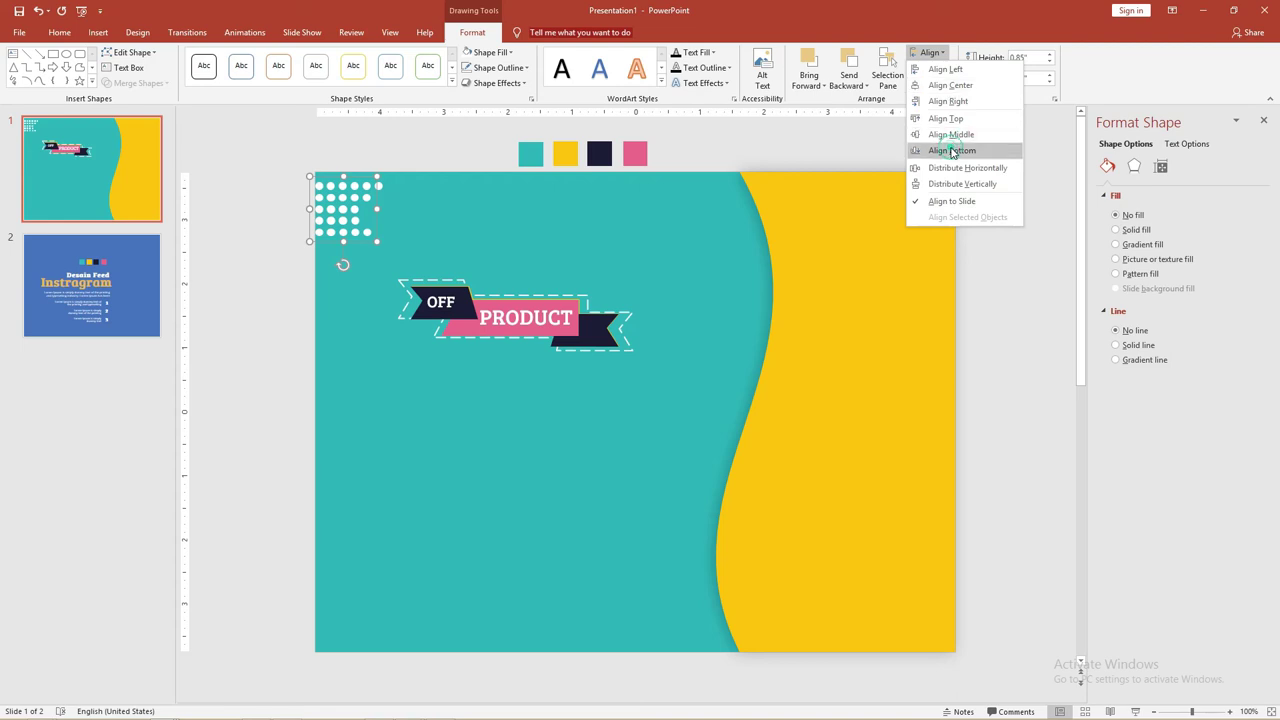
{"action": "left_click", "coordinate": [950, 150]}
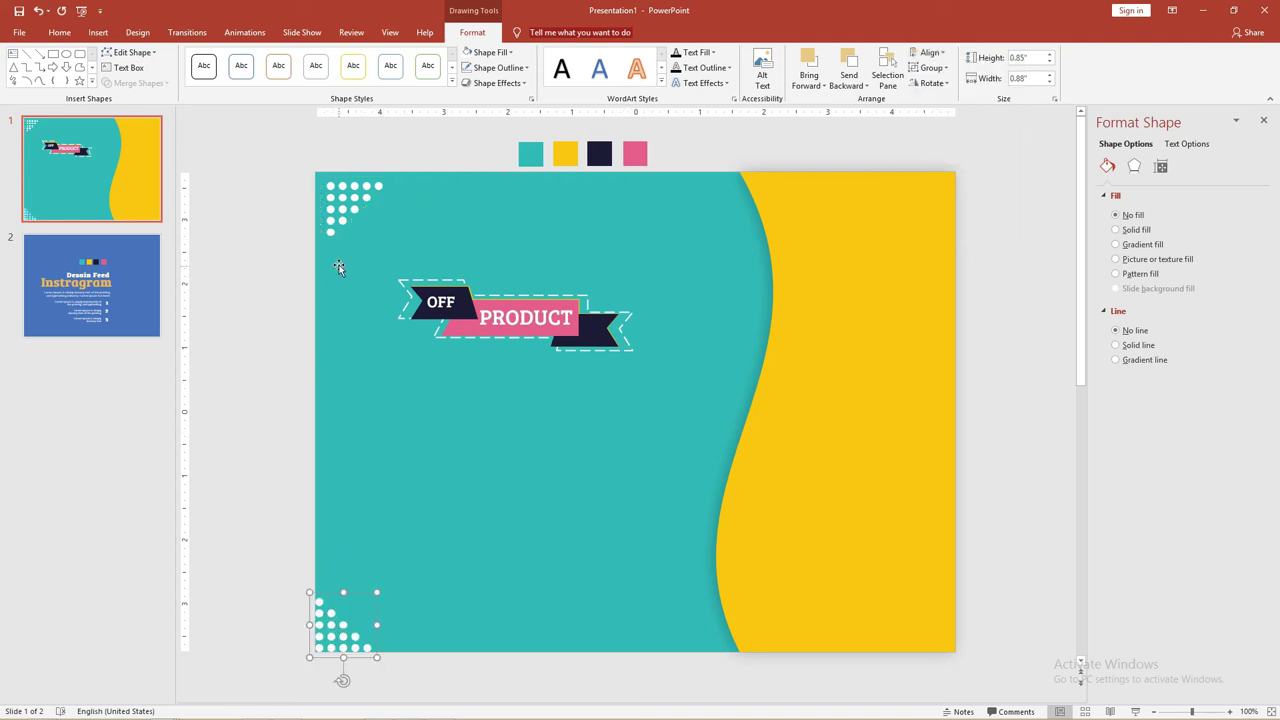
{"action": "left_click", "coordinate": [342, 221], "text": "shift"}
Step: Left-align the top and bottom dot patterns and group them into one object
{"action": "left_click", "coordinate": [930, 52]}
{"action": "left_click", "coordinate": [940, 75]}
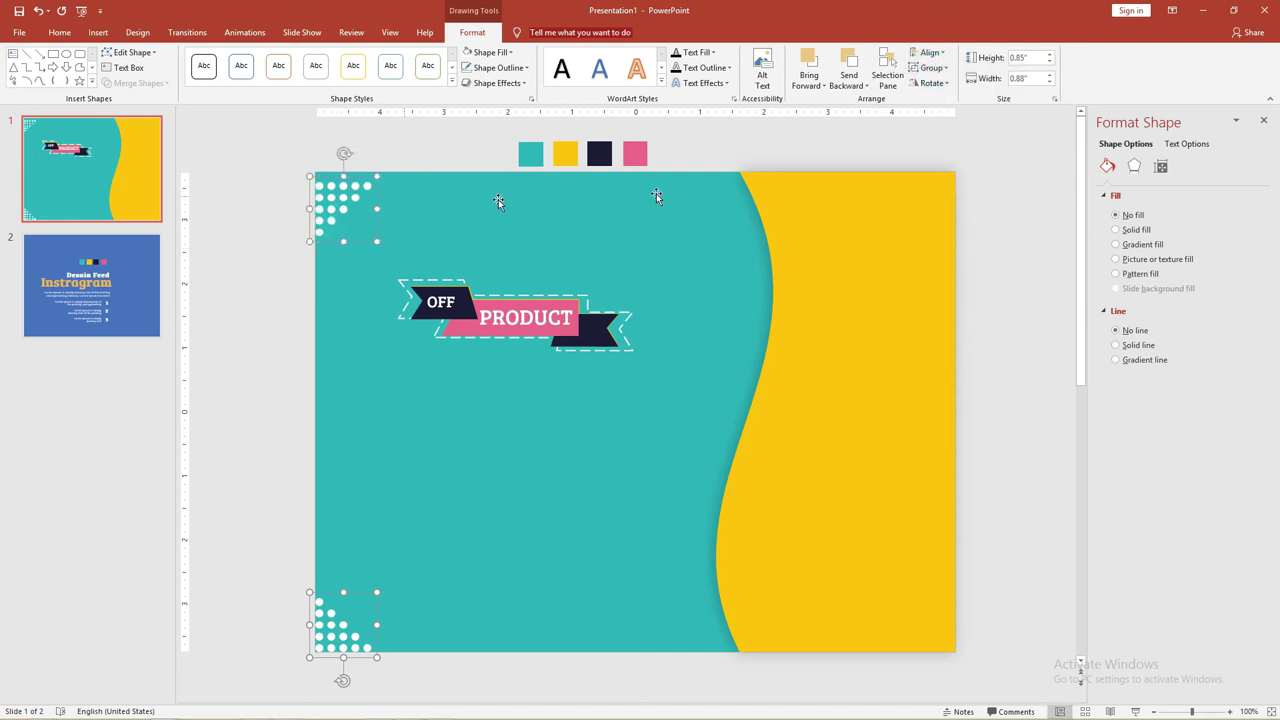
{"action": "left_click", "coordinate": [343, 194]}
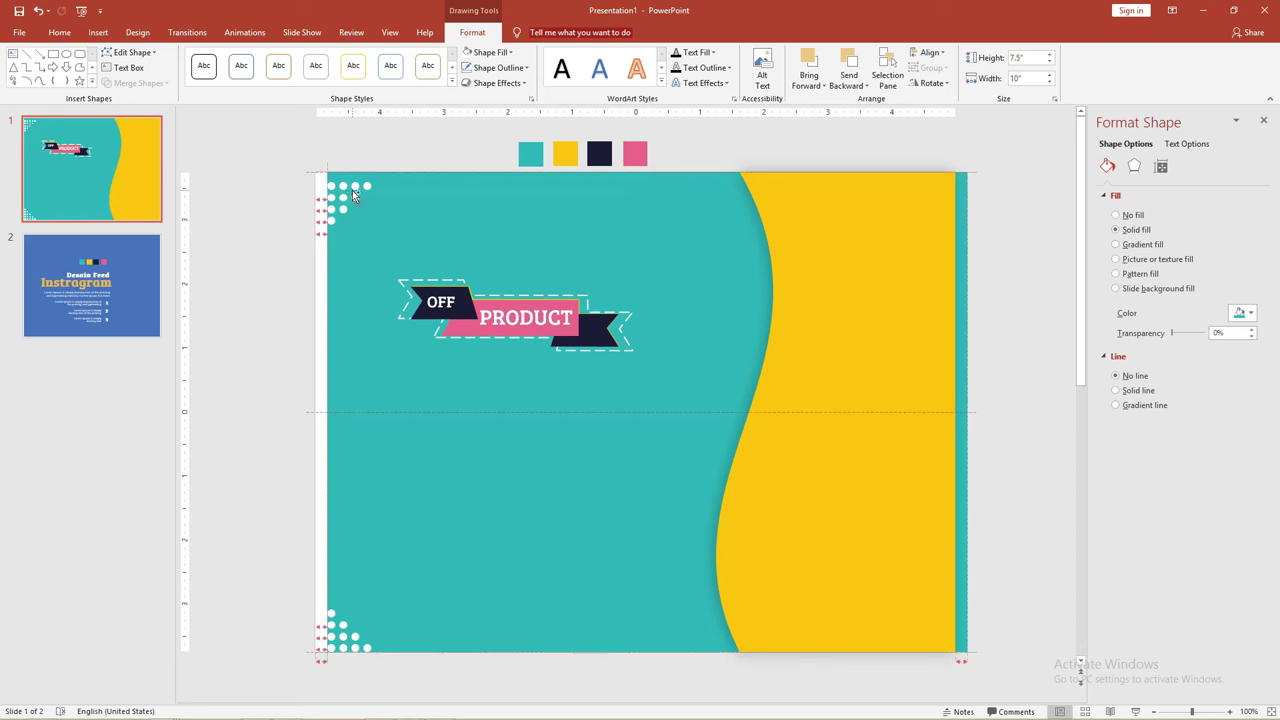
{"action": "left_click", "coordinate": [352, 191]}
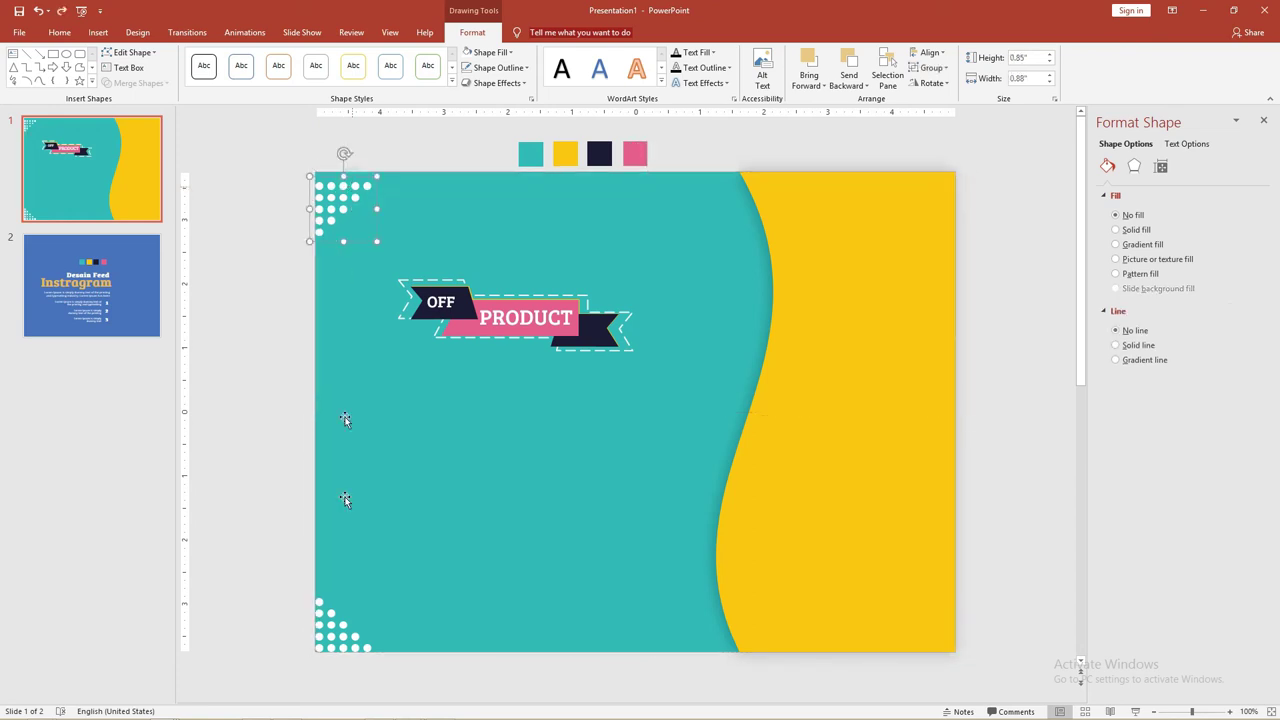
{"action": "left_click", "coordinate": [332, 617], "text": "shift"}
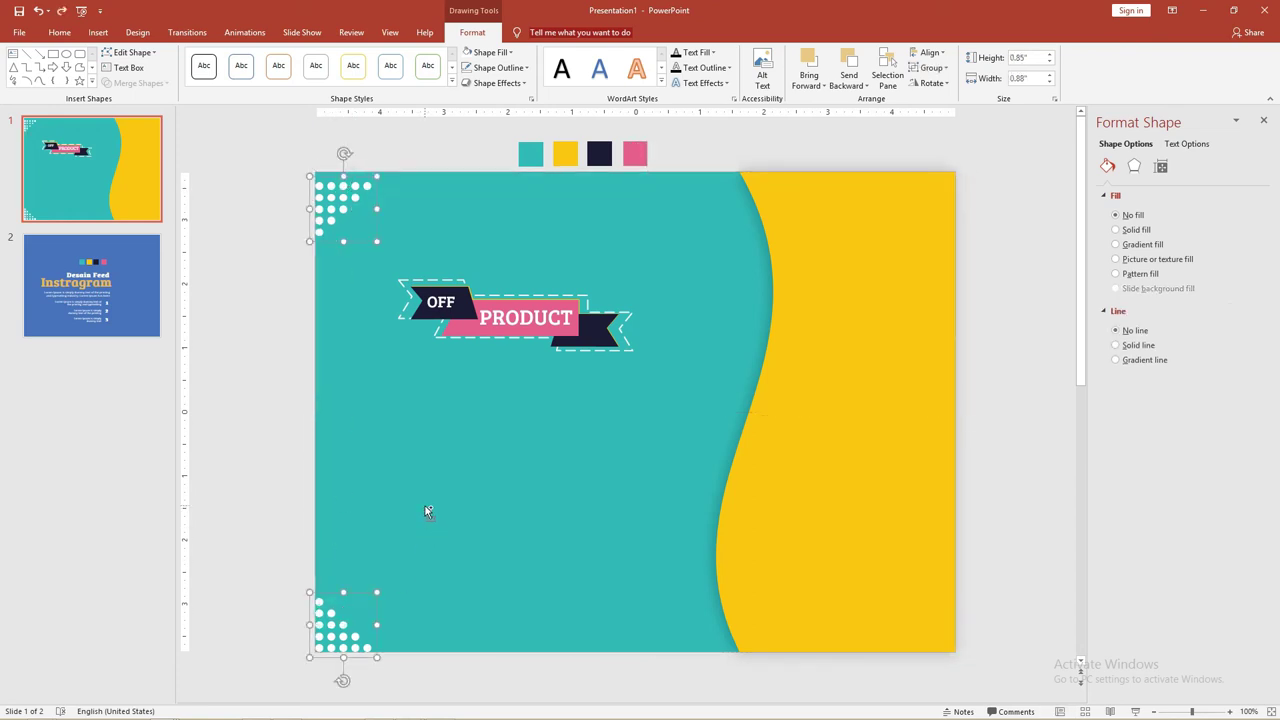
{"action": "right_click", "coordinate": [343, 197]}
{"action": "mouse_move", "coordinate": [410, 272]}
{"action": "left_click", "coordinate": [490, 272]}
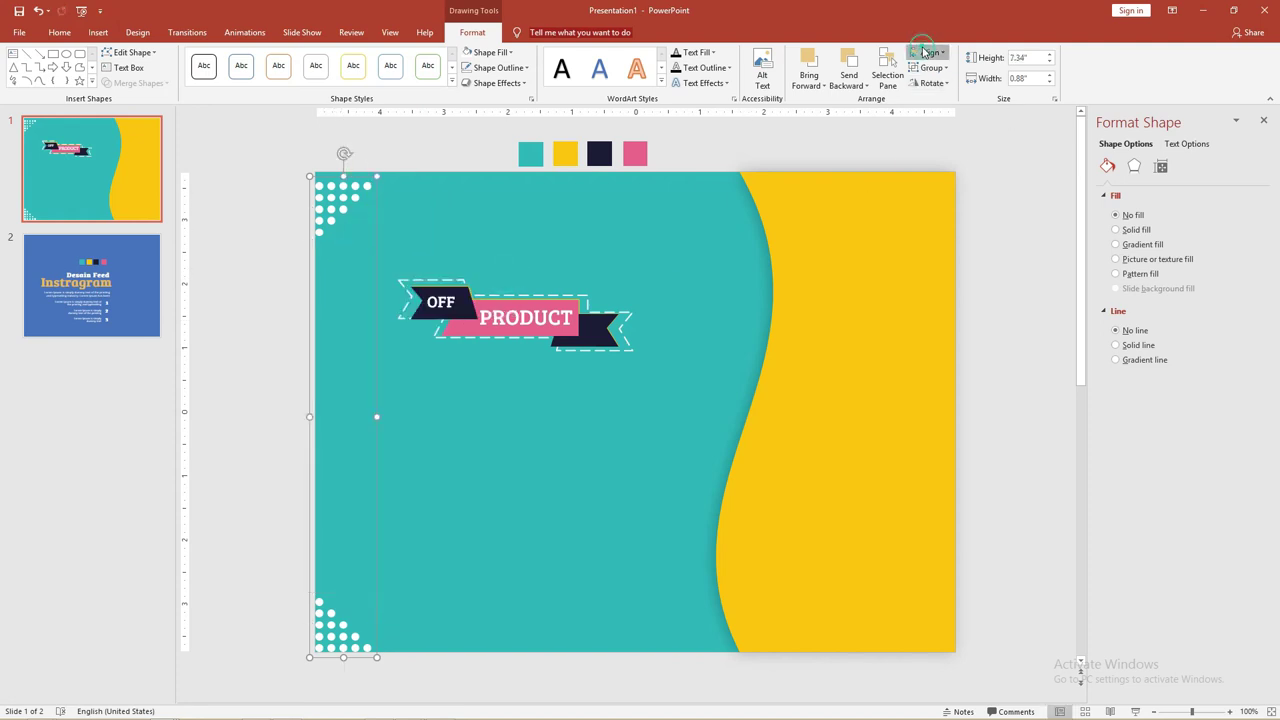
Step: Center the grouped dot patterns vertically on the slide and nudge them slightly right
{"action": "left_click", "coordinate": [929, 52]}
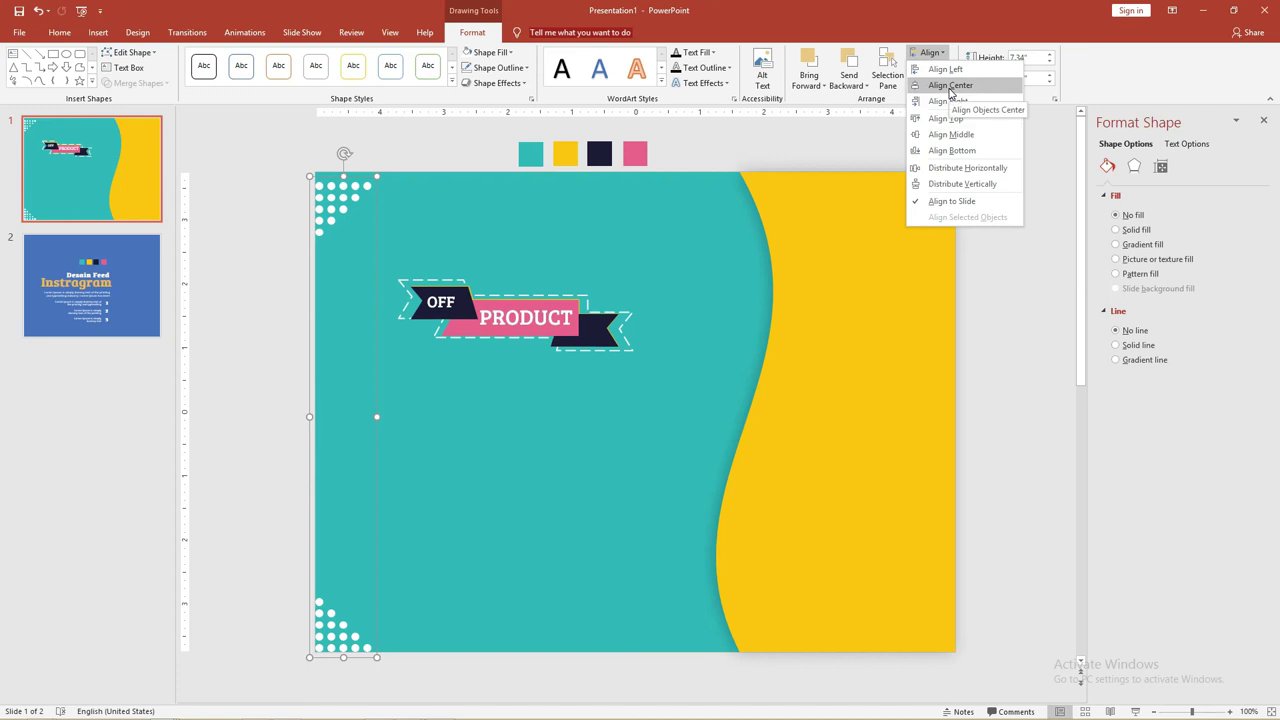
{"action": "left_click", "coordinate": [955, 137]}
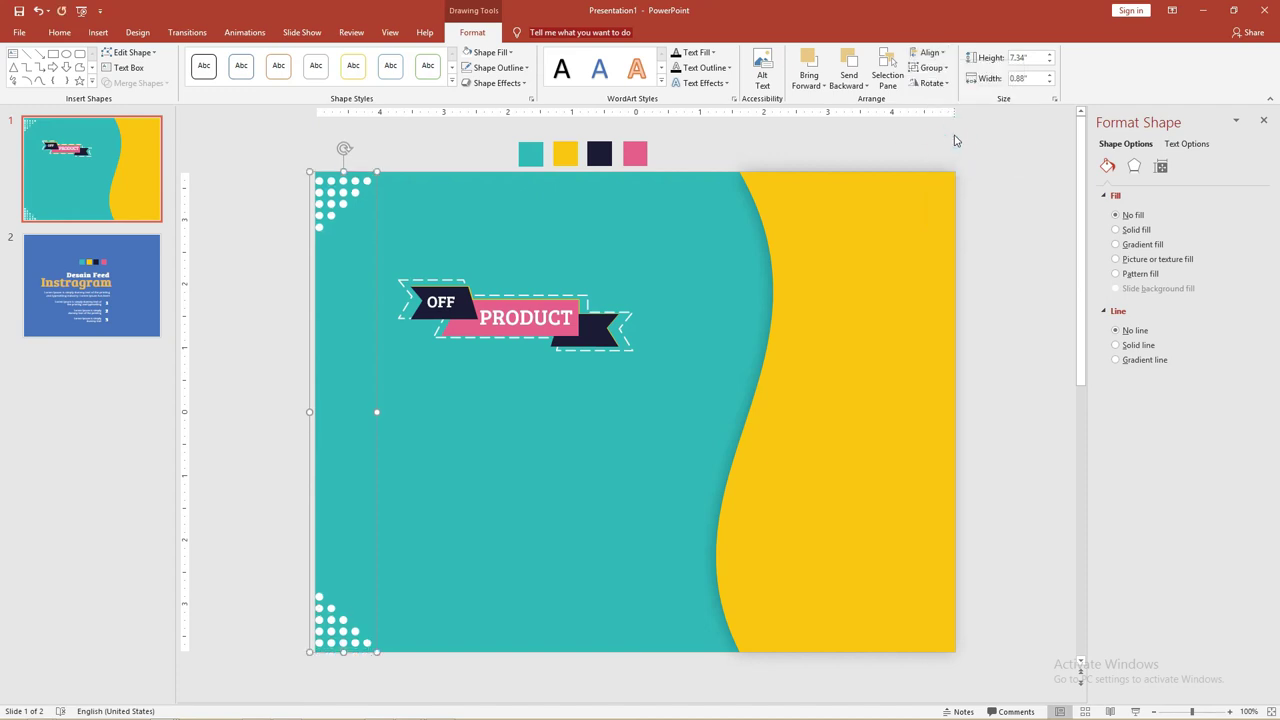
{"action": "left_click_drag", "start_coordinate": [354, 192], "coordinate": [363, 193]}
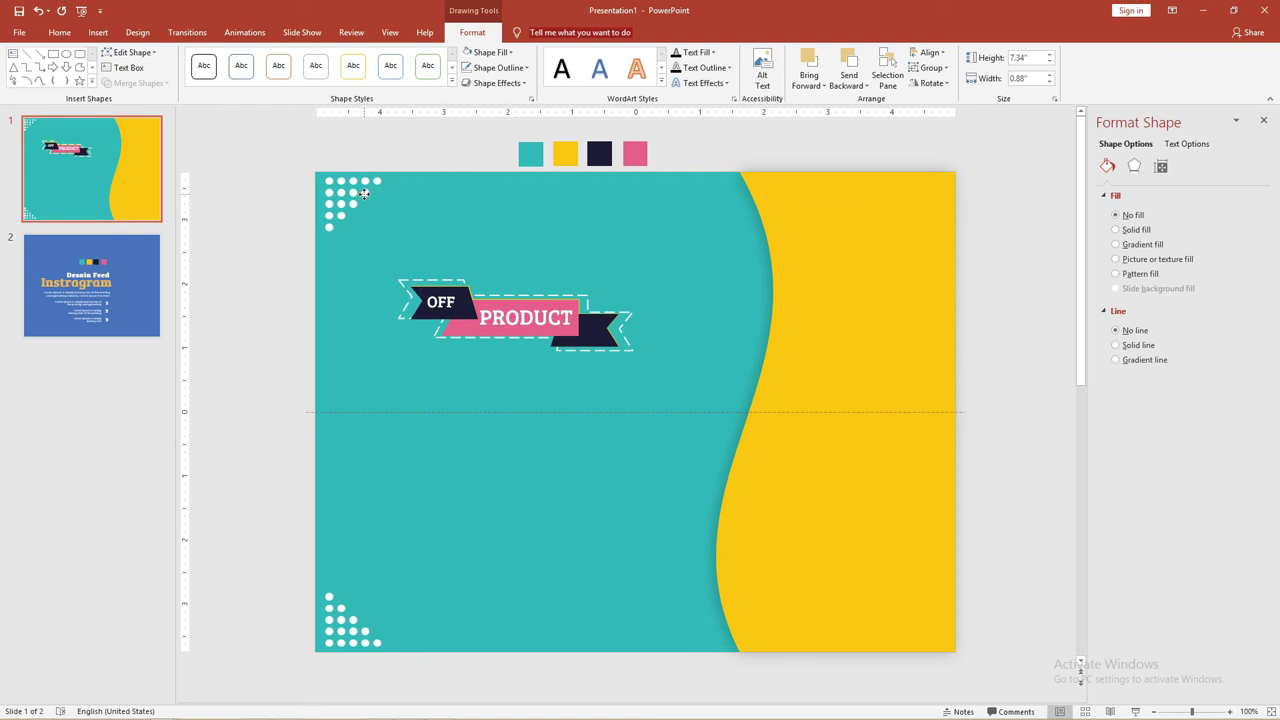
{"action": "left_click", "coordinate": [357, 145]}
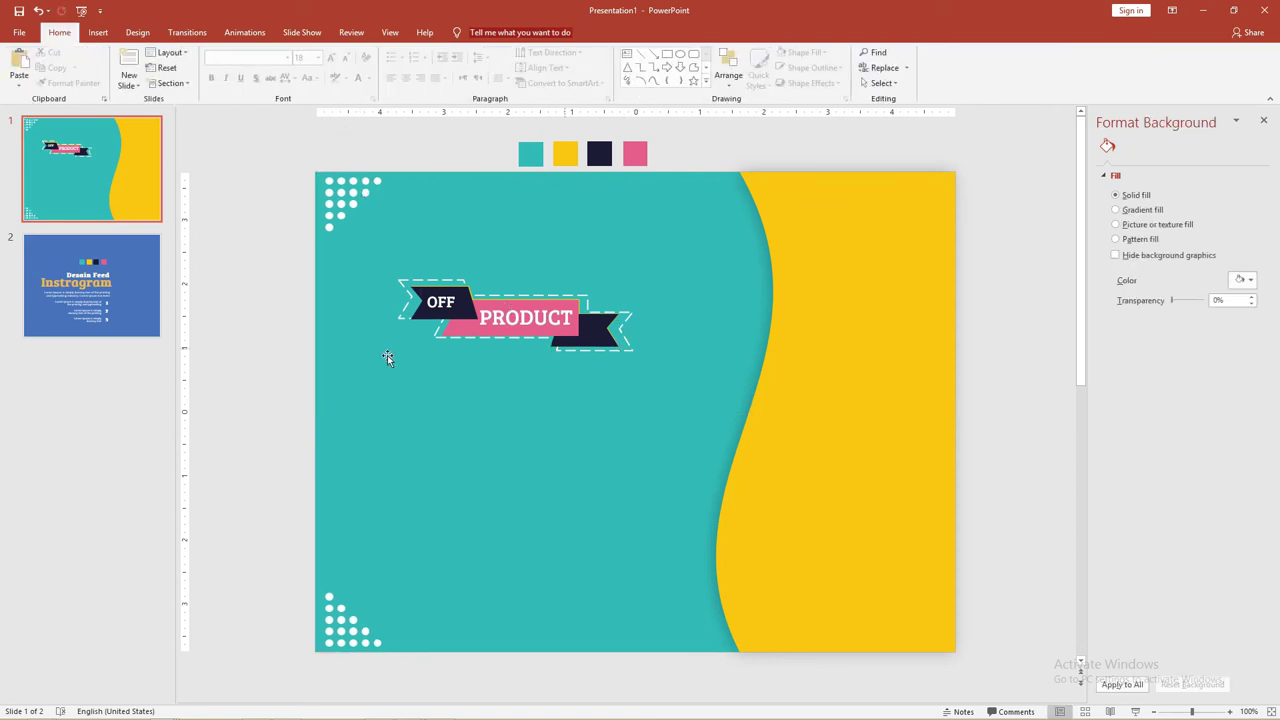
{"action": "left_click", "coordinate": [329, 205]}
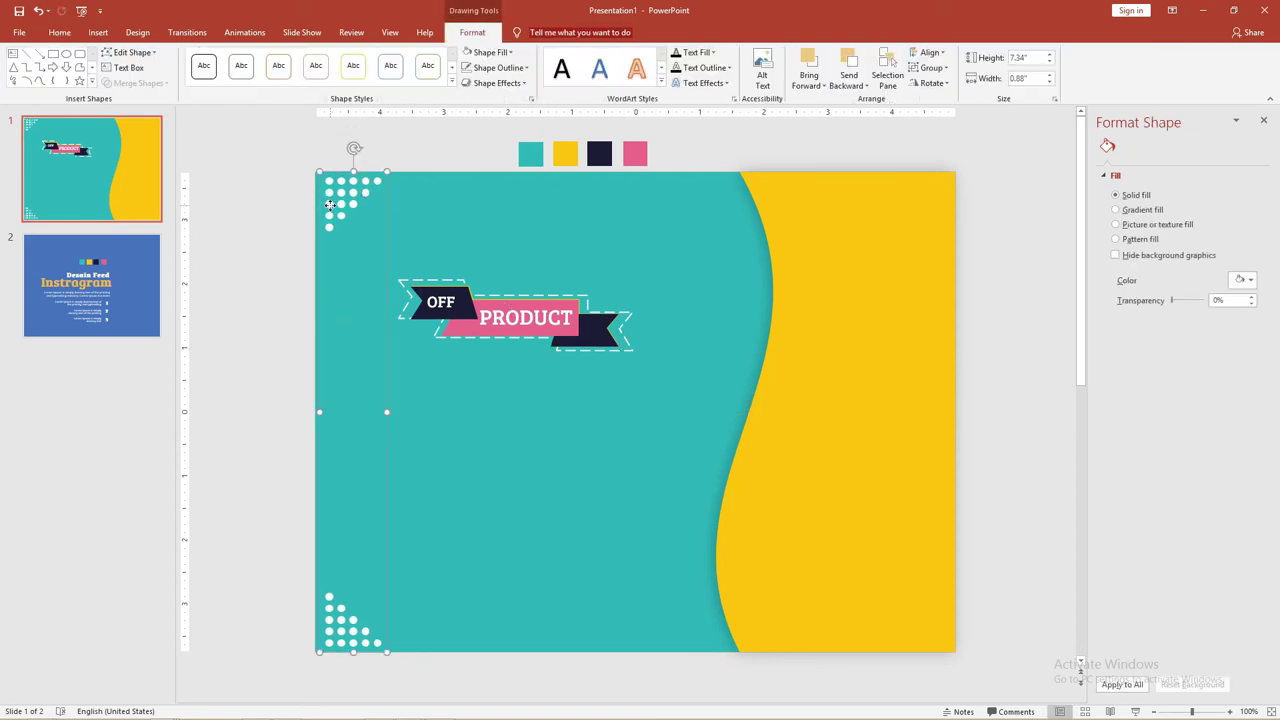
{"action": "left_click", "coordinate": [266, 286]}
Step: Copy the text boxes from slide 2 and paste them onto slide 1
{"action": "left_click", "coordinate": [100, 280]}
{"action": "left_click_drag", "start_coordinate": [279, 302], "coordinate": [800, 627]}
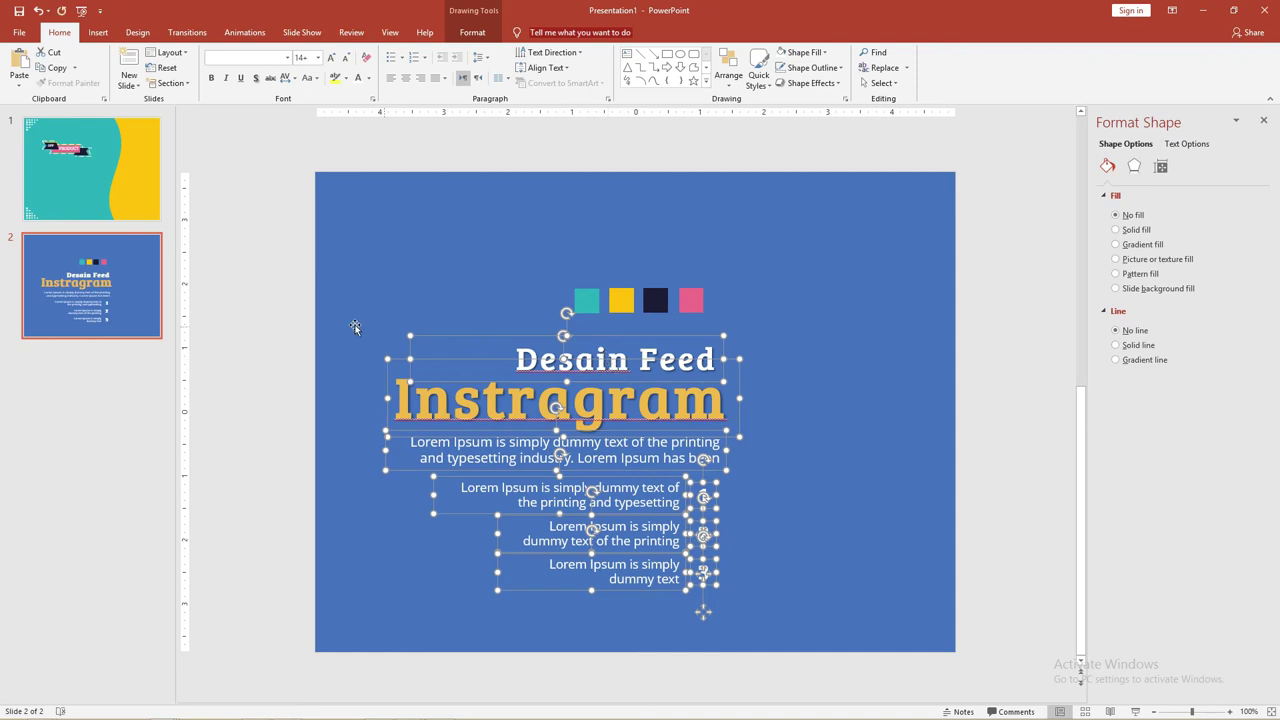
{"action": "left_click", "coordinate": [120, 190]}
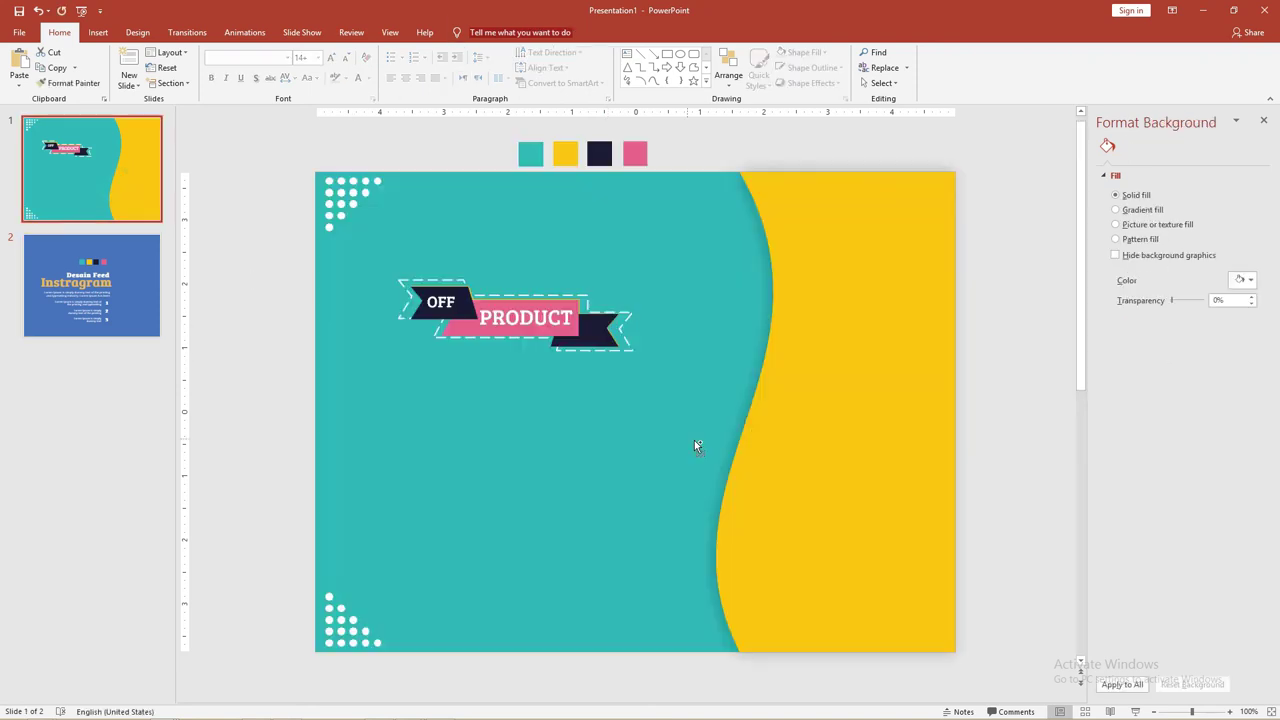
{"action": "key", "text": "ctrl+v"}
Step: Position the pasted text under the OFF PRODUCT banner and shift both upward
{"action": "left_click_drag", "start_coordinate": [683, 334], "coordinate": [635, 355]}
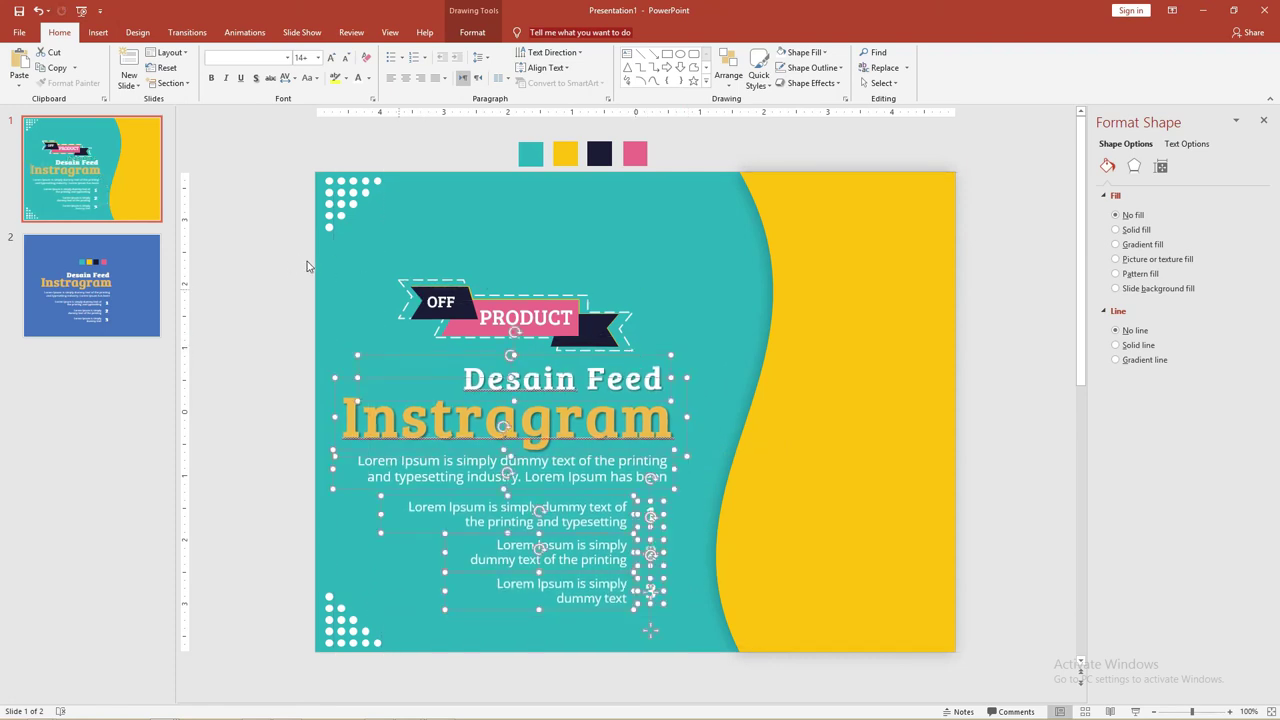
{"action": "left_click", "coordinate": [486, 297], "text": "shift"}
{"action": "left_click_drag", "start_coordinate": [487, 279], "coordinate": [490, 245]}
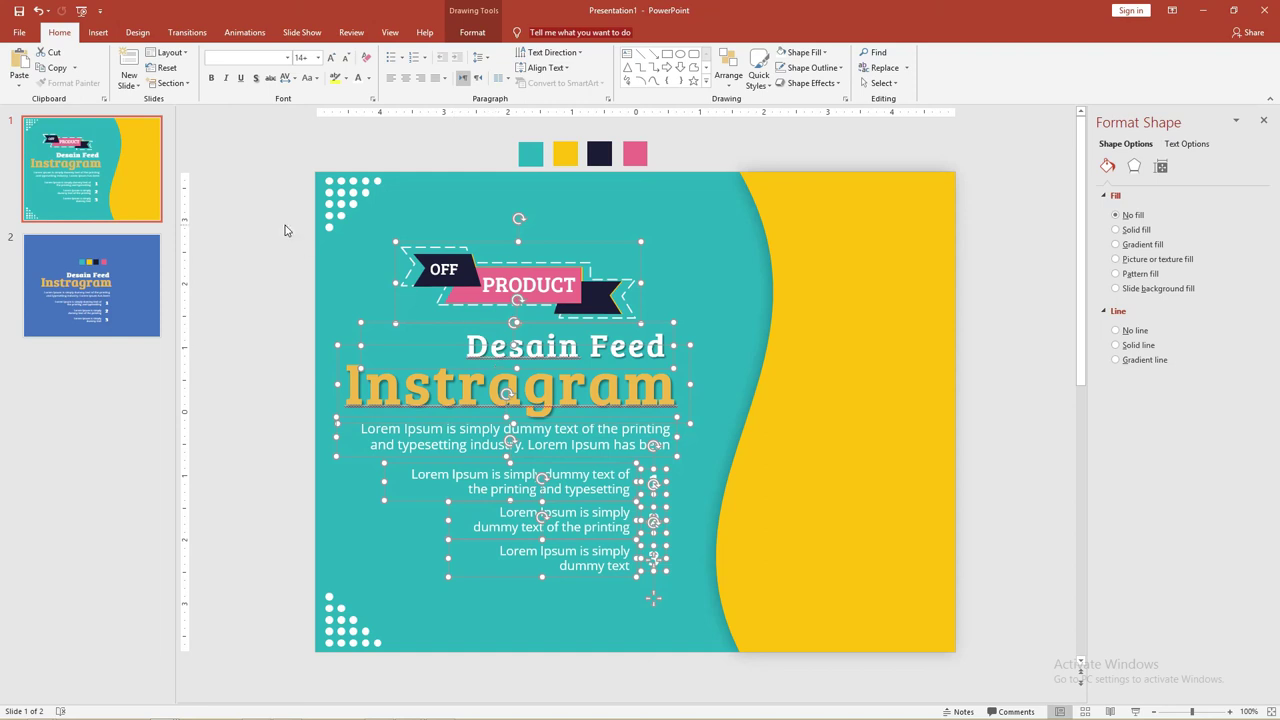
Step: Draw a straight diagonal line across the yellow curved shape
{"action": "left_click", "coordinate": [96, 33]}
{"action": "left_click", "coordinate": [246, 80]}
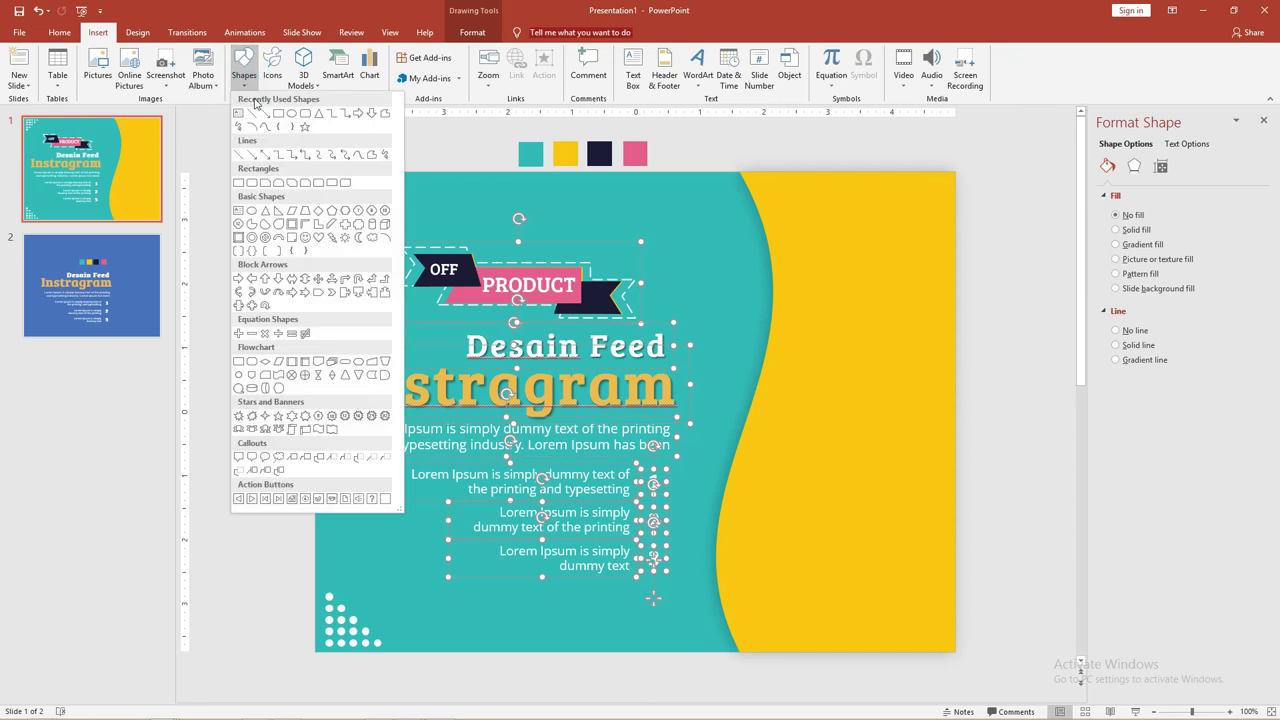
{"action": "left_click", "coordinate": [263, 113]}
{"action": "left_click", "coordinate": [244, 77]}
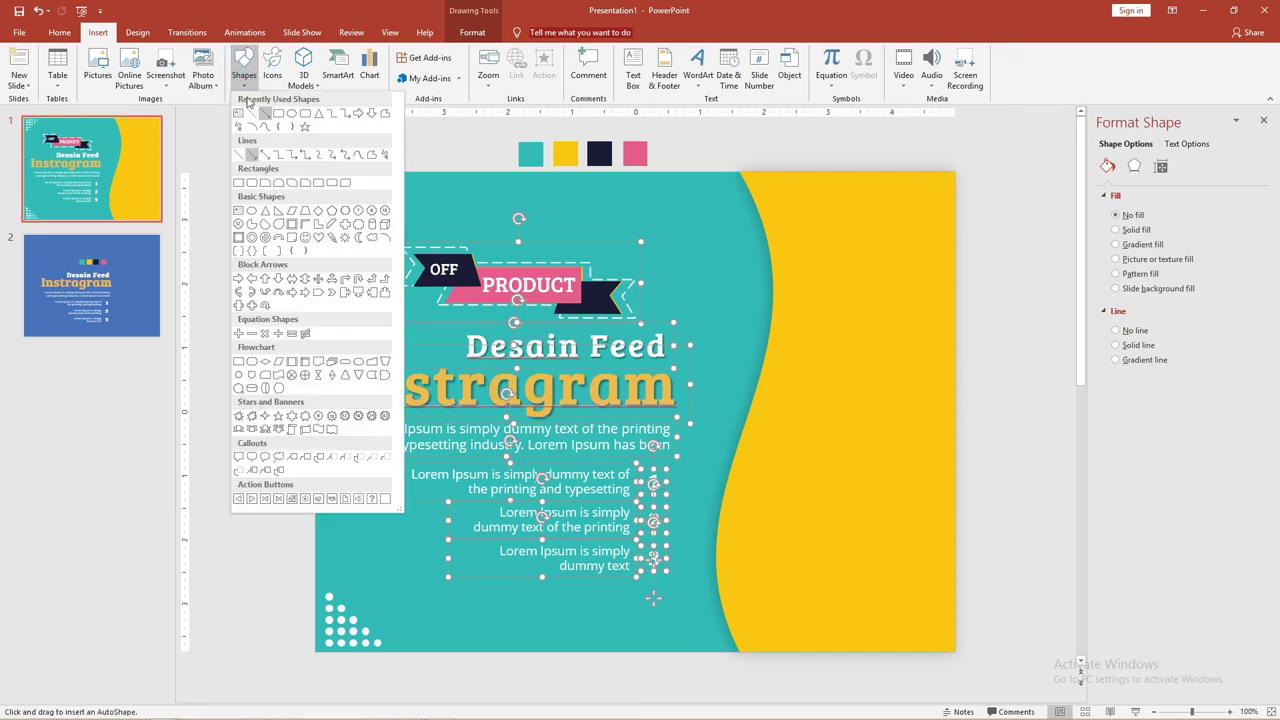
{"action": "left_click", "coordinate": [250, 114]}
{"action": "left_click_drag", "start_coordinate": [921, 333], "coordinate": [748, 570]}
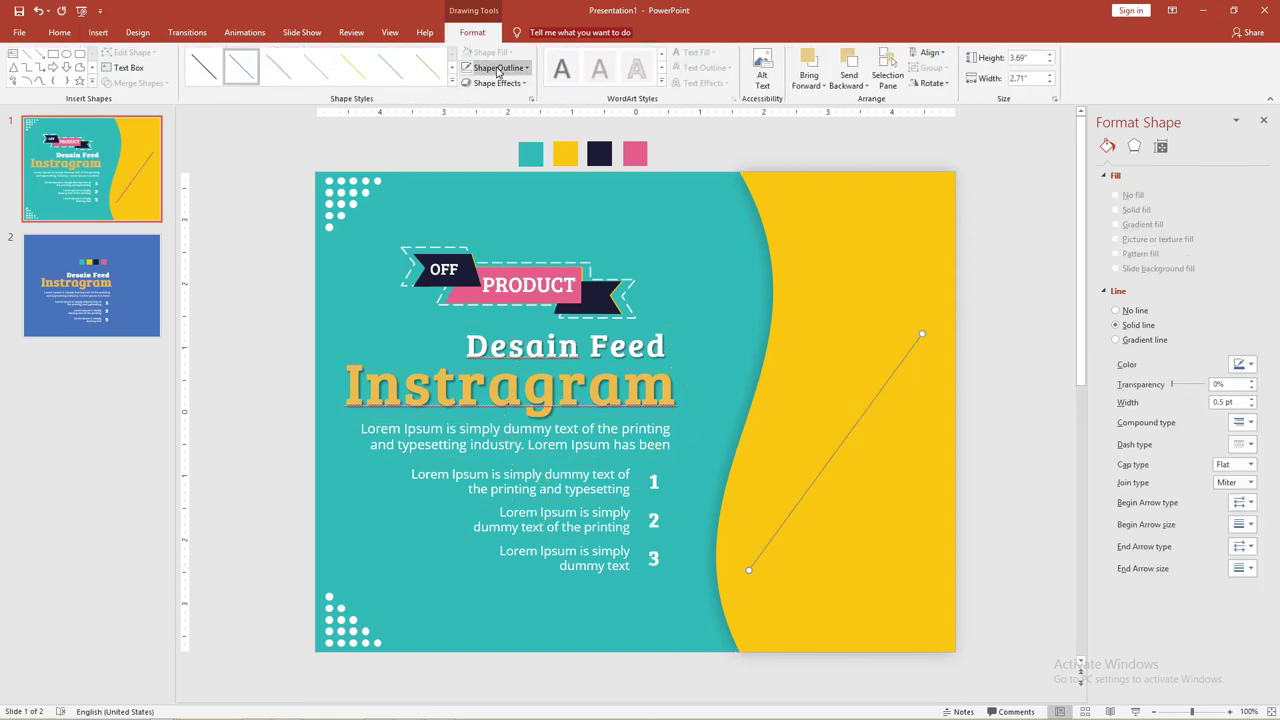
Step: Give the line a 3 pt pink outline
{"action": "left_click", "coordinate": [497, 67]}
{"action": "left_click", "coordinate": [540, 264]}
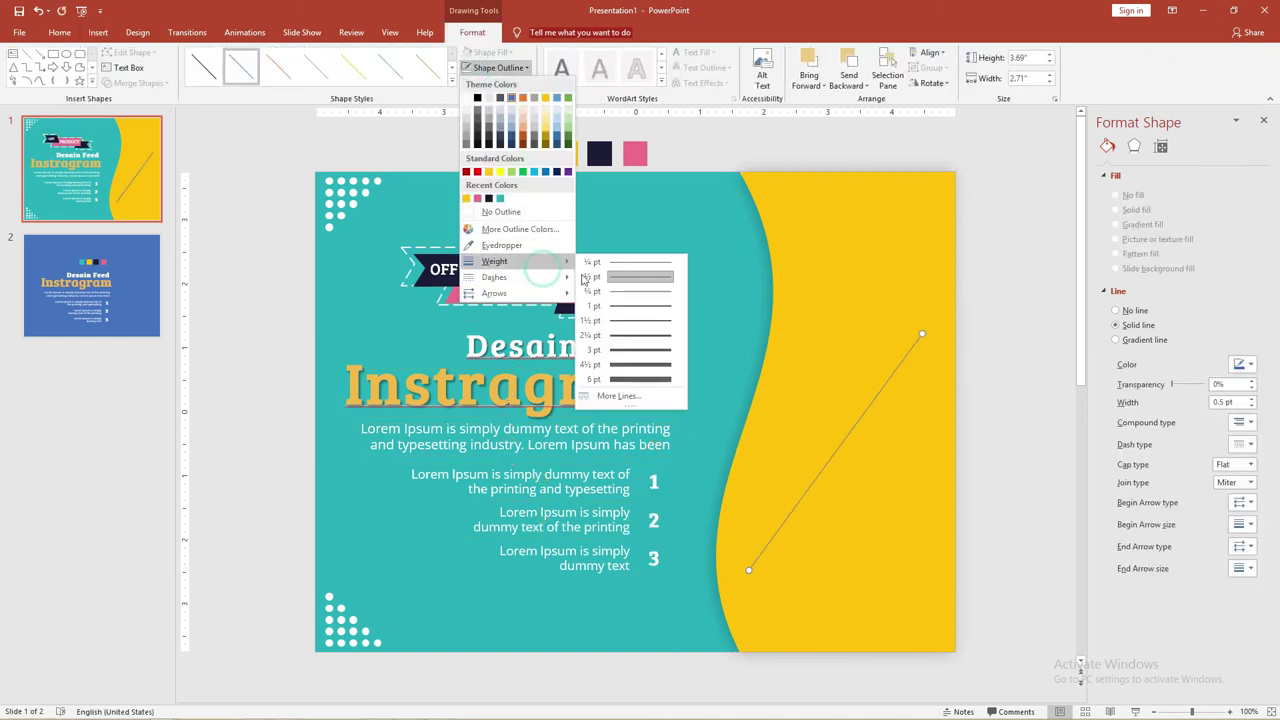
{"action": "left_click", "coordinate": [644, 351]}
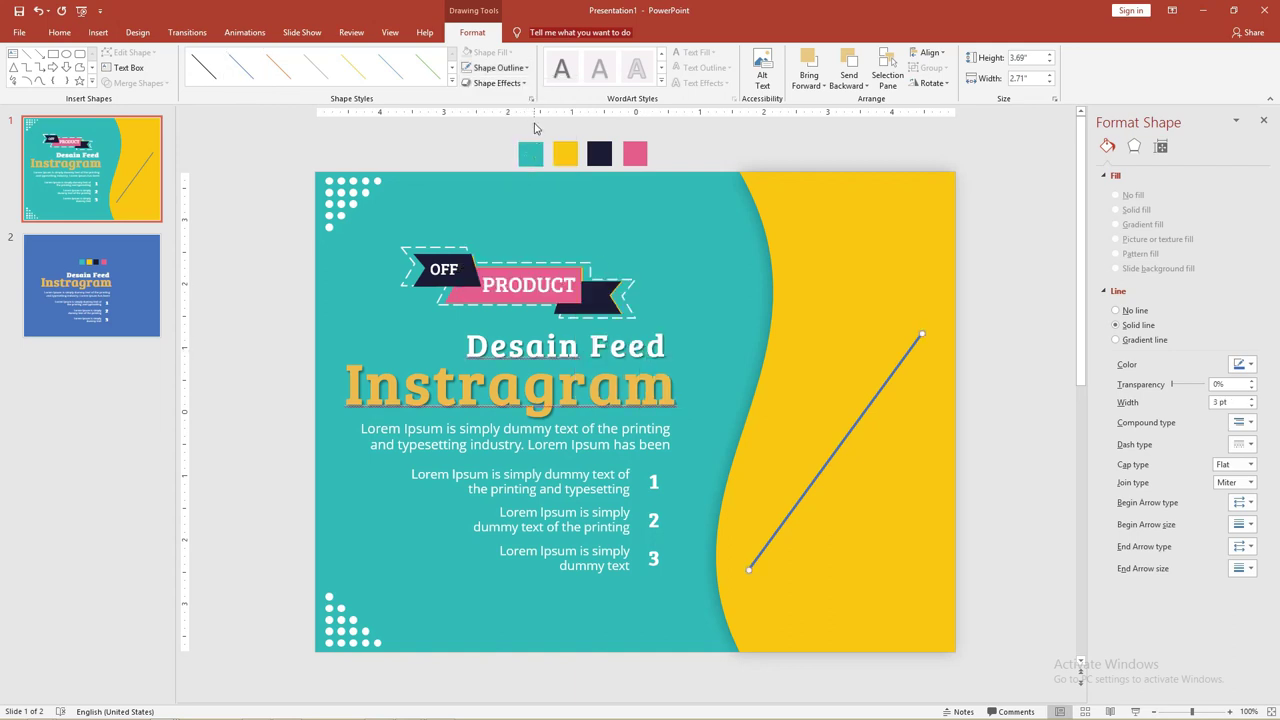
{"action": "left_click", "coordinate": [525, 68]}
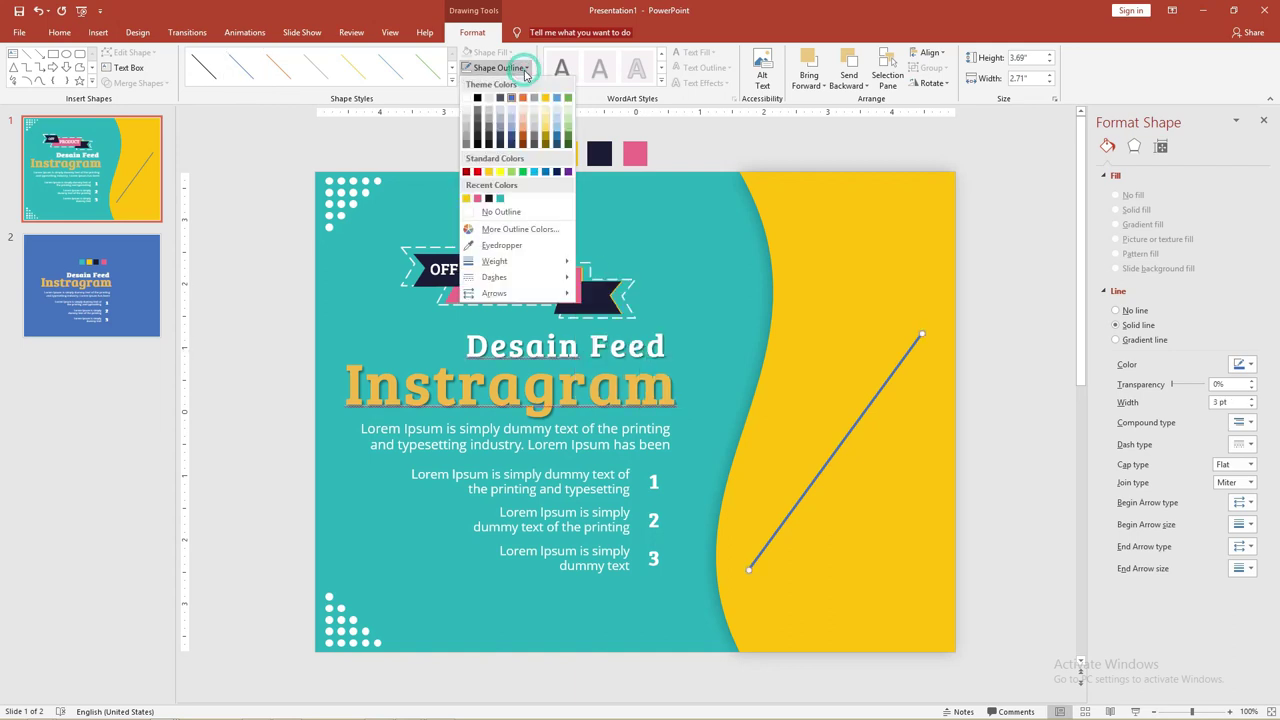
{"action": "left_click", "coordinate": [477, 198]}
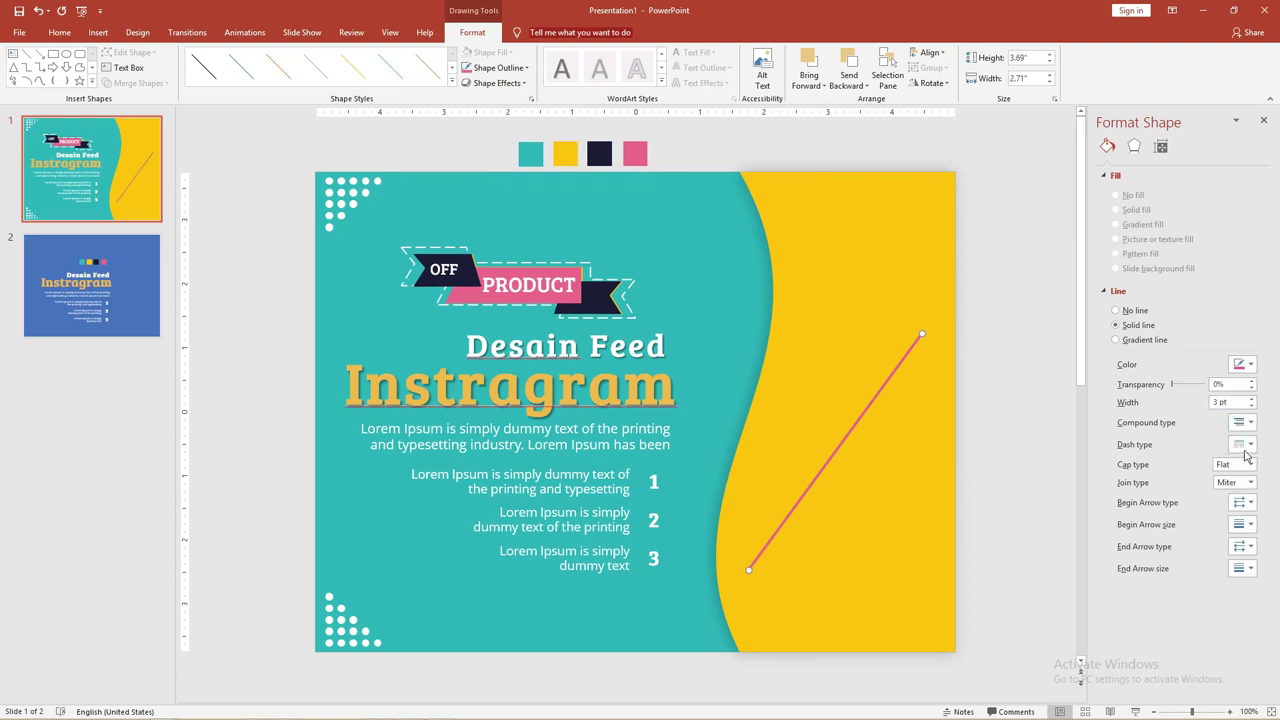
Step: Make the pink line long-dashed with round caps and round joins, widened to 4.25 pt
{"action": "left_click", "coordinate": [1243, 446]}
{"action": "left_click", "coordinate": [1243, 513]}
{"action": "left_click", "coordinate": [1239, 466]}
{"action": "left_click", "coordinate": [1238, 489]}
{"action": "left_click", "coordinate": [1240, 484]}
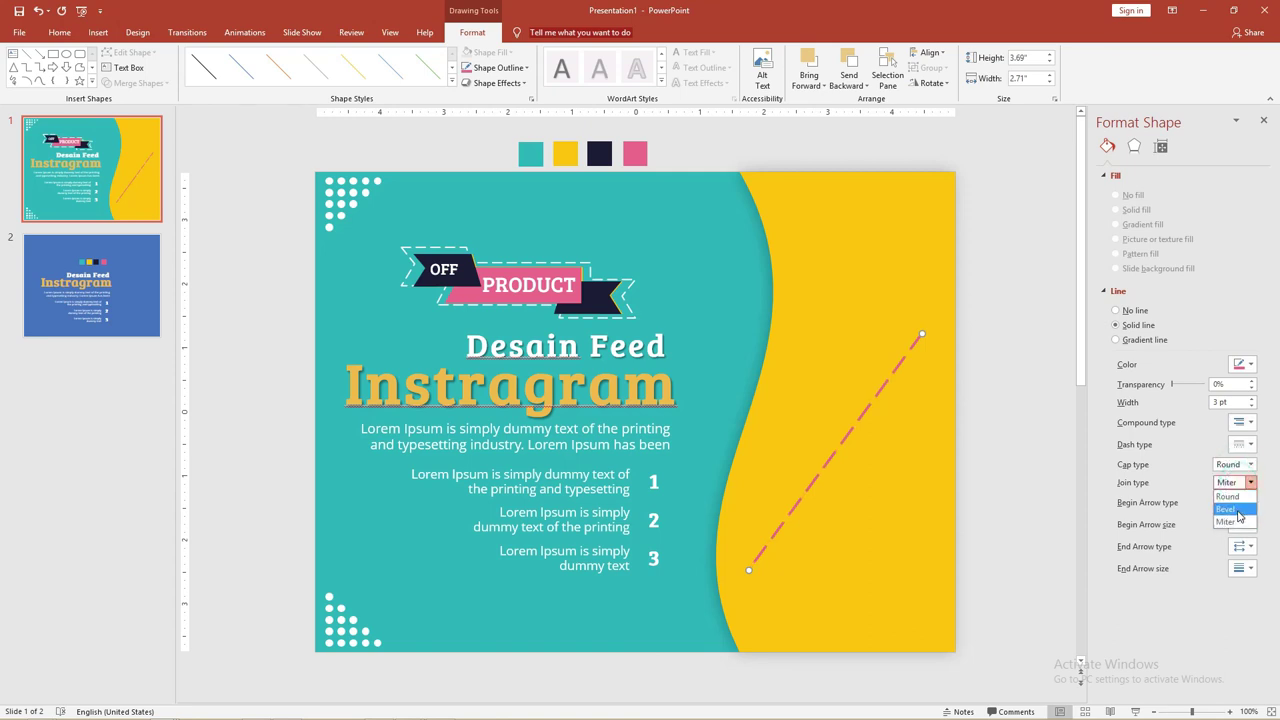
{"action": "left_click", "coordinate": [1237, 497]}
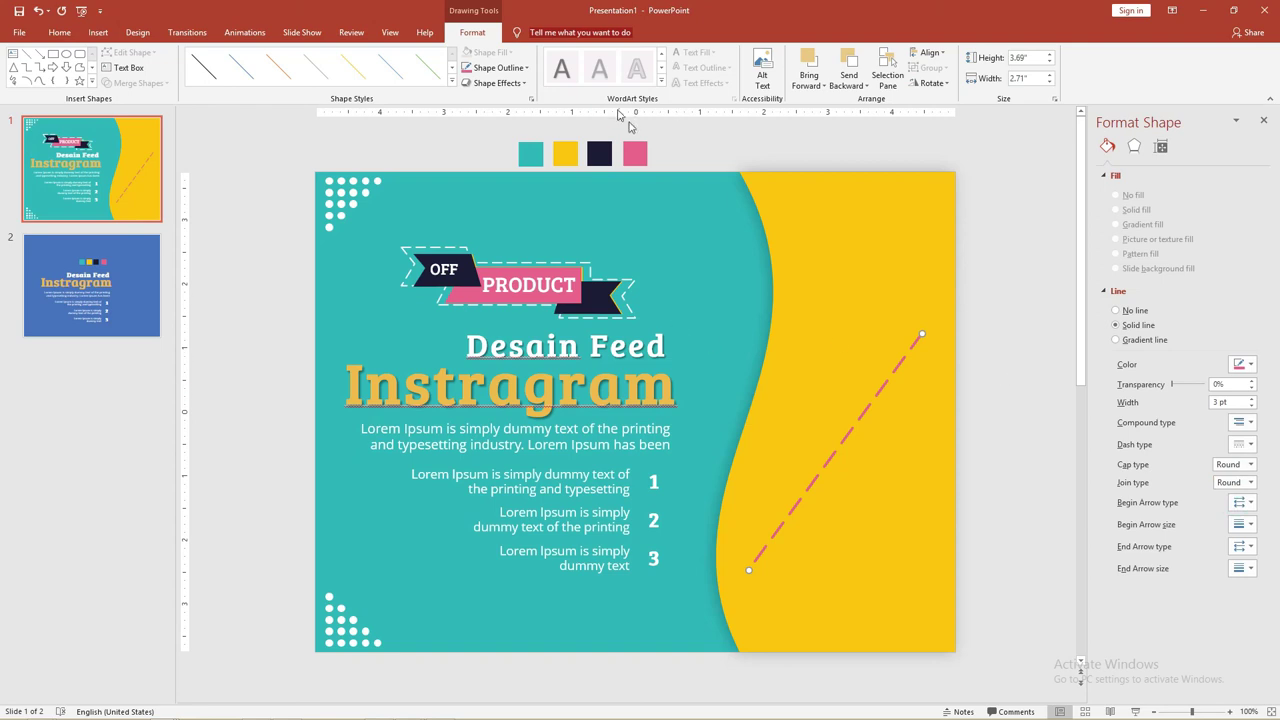
{"action": "left_click", "coordinate": [1252, 401]}
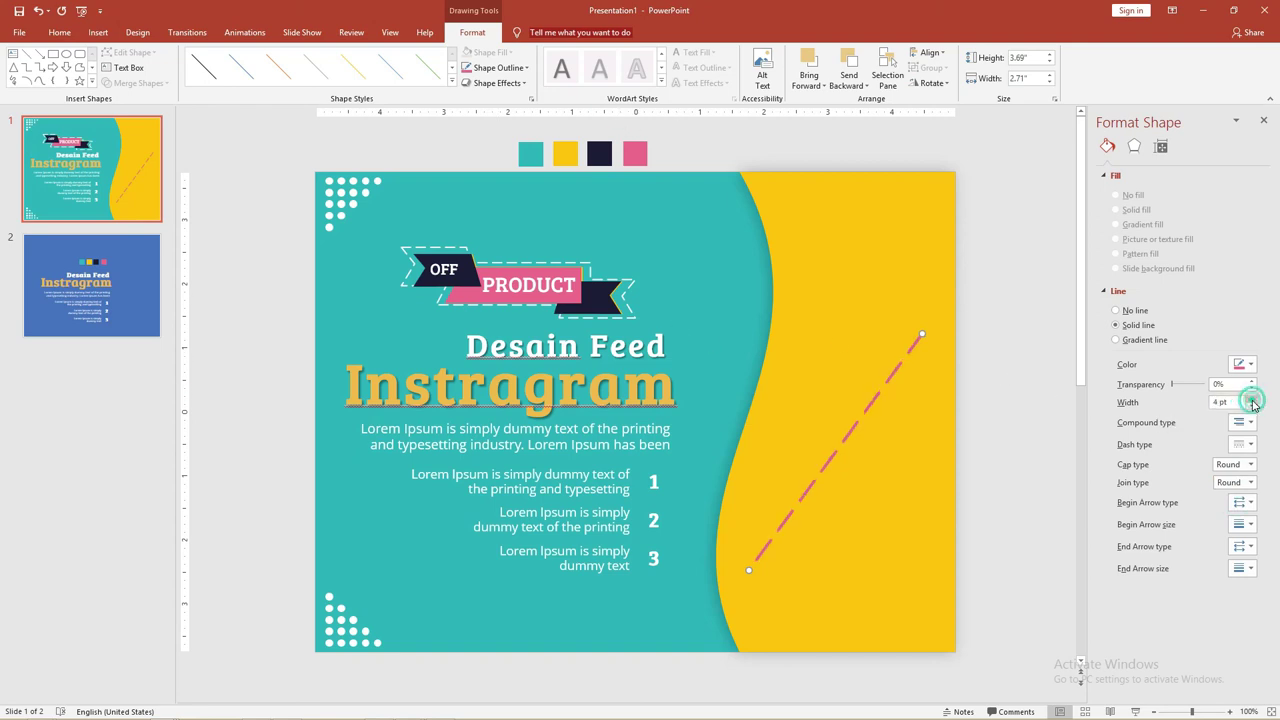
{"action": "left_click", "coordinate": [1252, 401]}
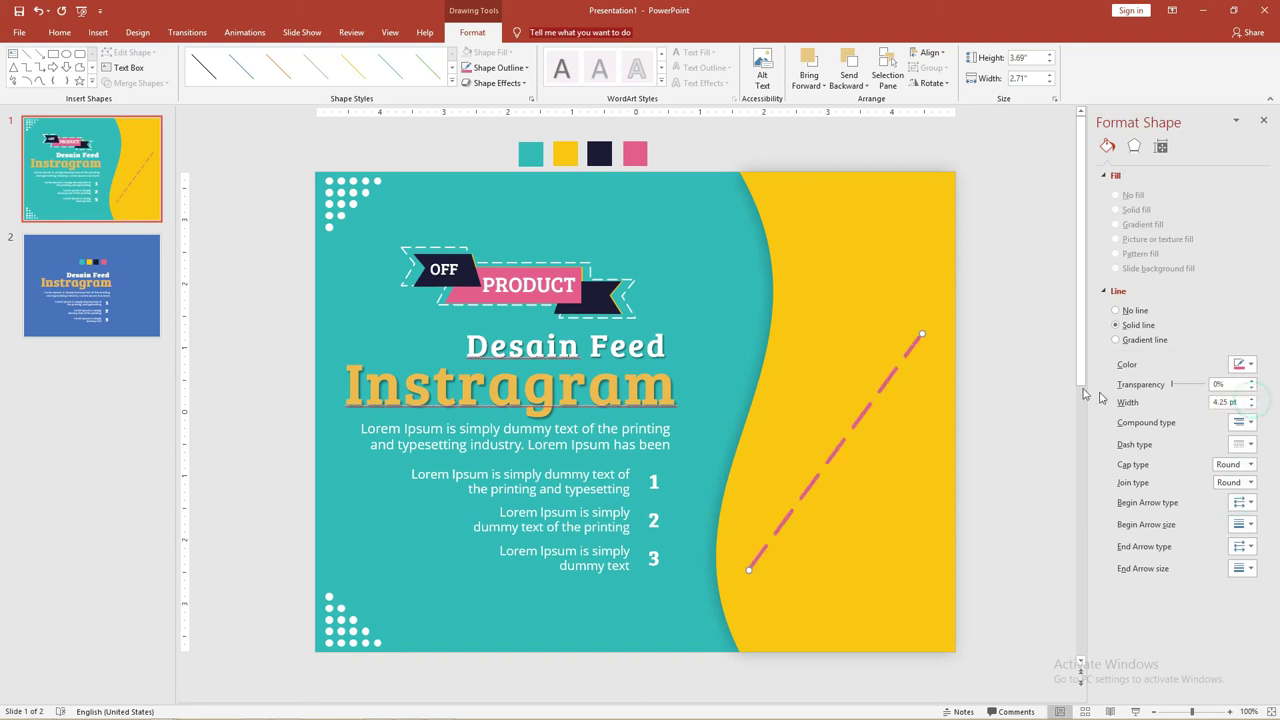
Step: Shift the pink dashed line up and left, and recolour the middle dashed line teal
{"action": "left_click", "coordinate": [994, 366]}
{"action": "left_click", "coordinate": [902, 340]}
{"action": "left_click_drag", "start_coordinate": [899, 337], "coordinate": [946, 460]}
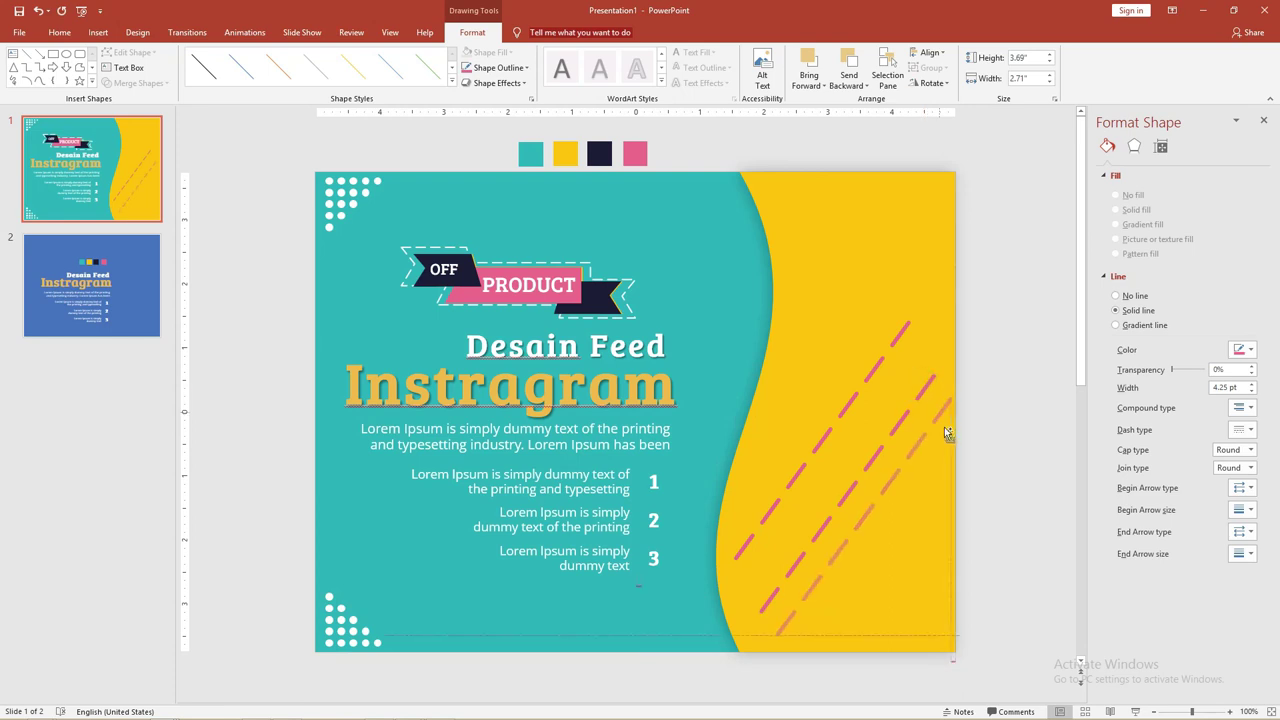
{"action": "left_click", "coordinate": [912, 405]}
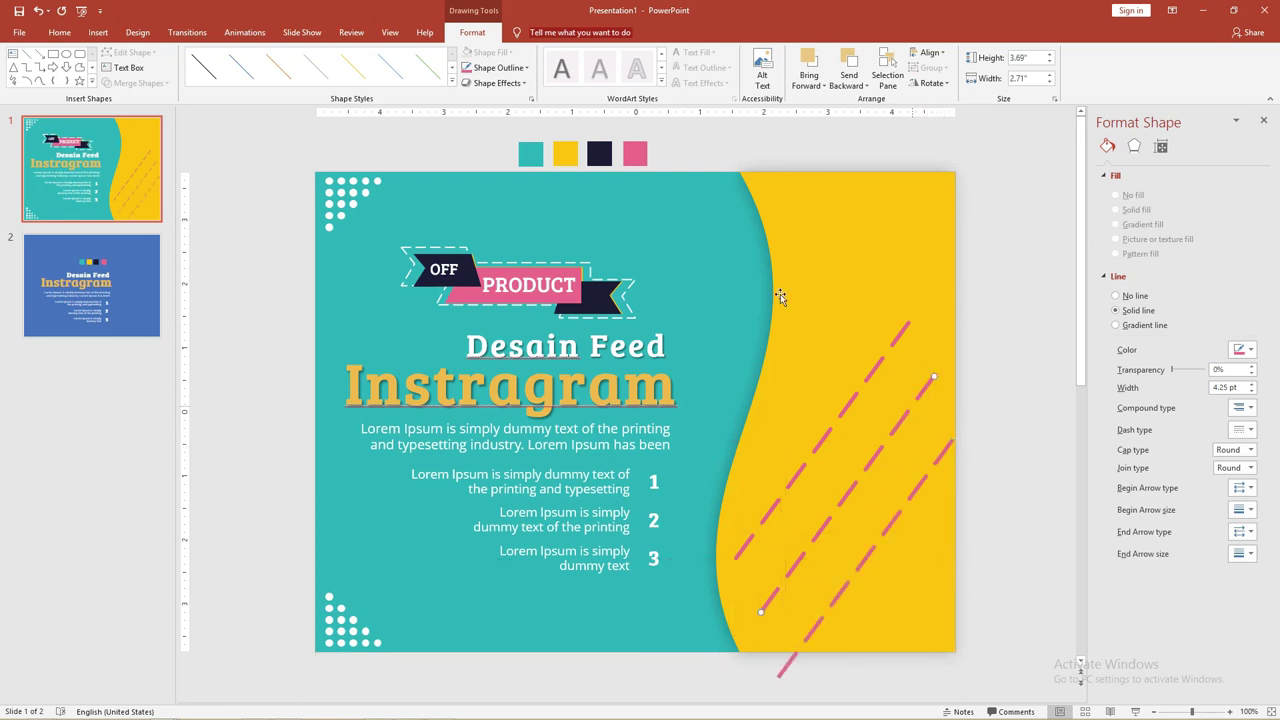
{"action": "left_click", "coordinate": [520, 68]}
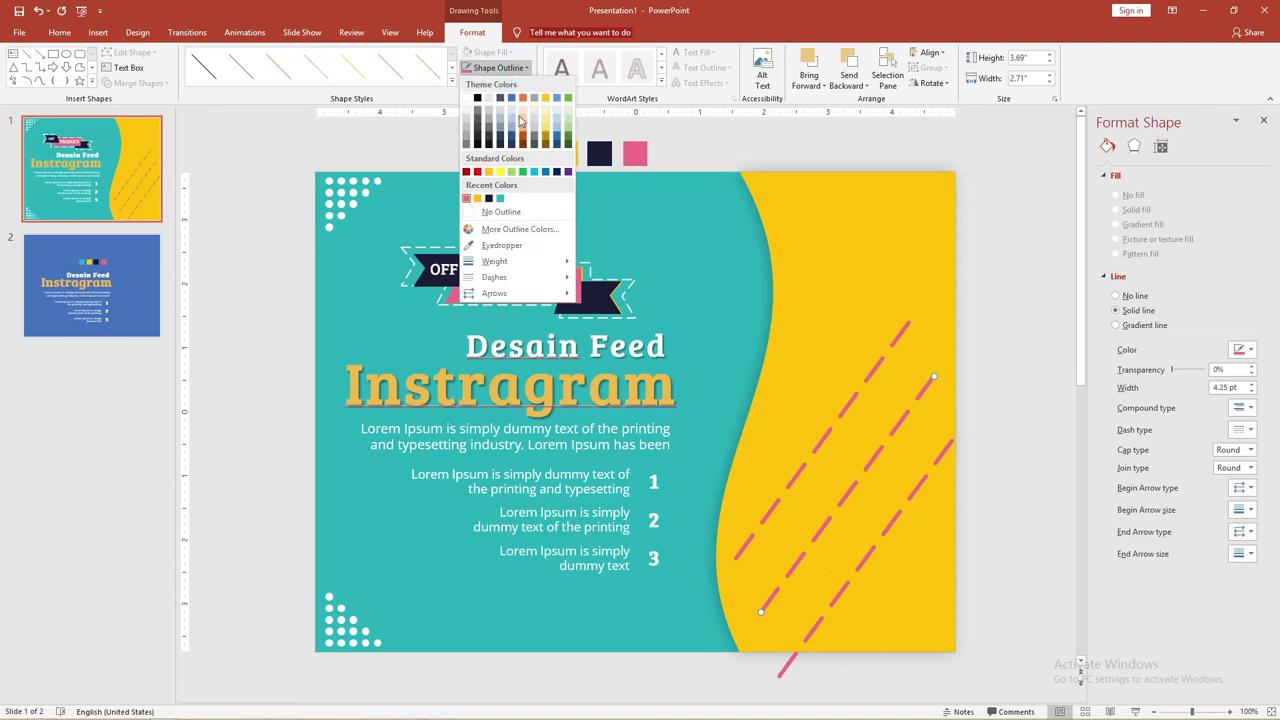
{"action": "left_click", "coordinate": [500, 198]}
{"action": "left_click", "coordinate": [1022, 304]}
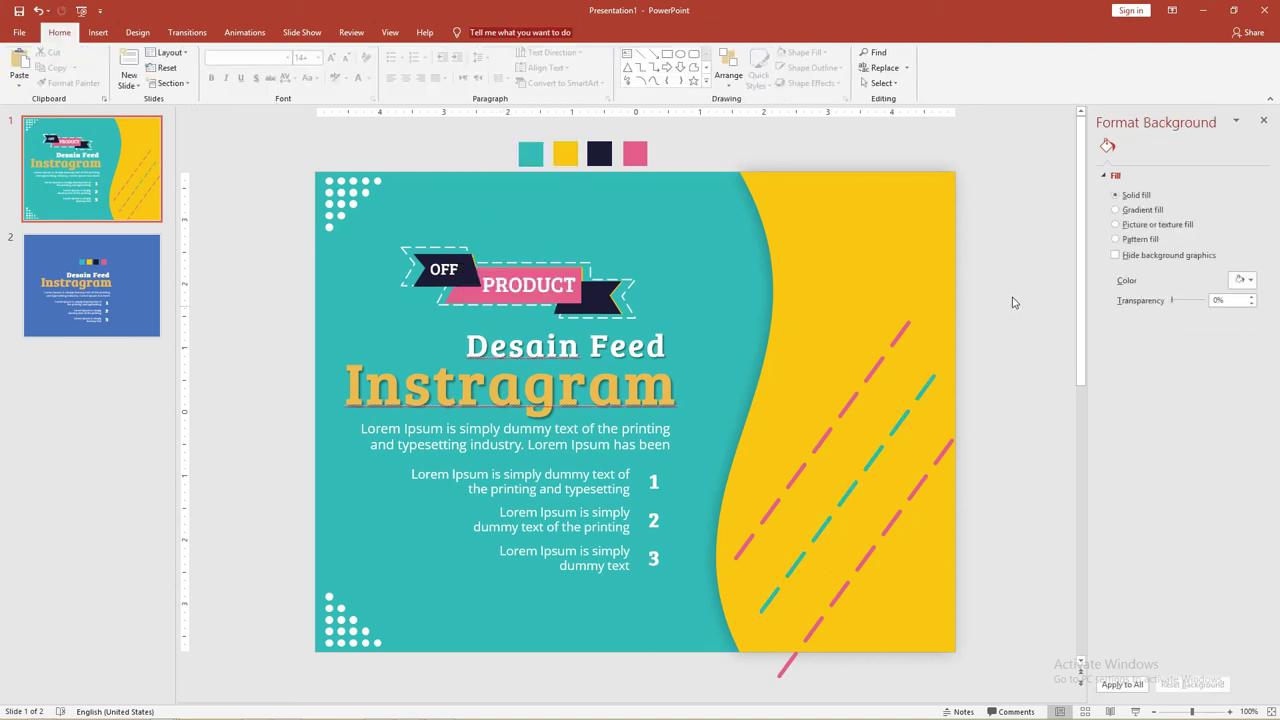
Step: Drag the meri photo from the Pictures folder onto slide 1 beside the yellow shape
{"action": "key", "text": "alt+Tab"}
{"action": "key", "text": "Tab"}
{"action": "key", "text": "Tab"}
{"action": "key", "text": "Tab"}
{"action": "key", "text": "Tab"}
{"action": "mouse_move", "coordinate": [665, 185]}
{"action": "left_mouse_down"}
{"action": "mouse_move", "coordinate": [700, 227]}
{"action": "mouse_move", "coordinate": [436, 712]}
{"action": "mouse_move", "coordinate": [158, 710]}
{"action": "left_mouse_up"}
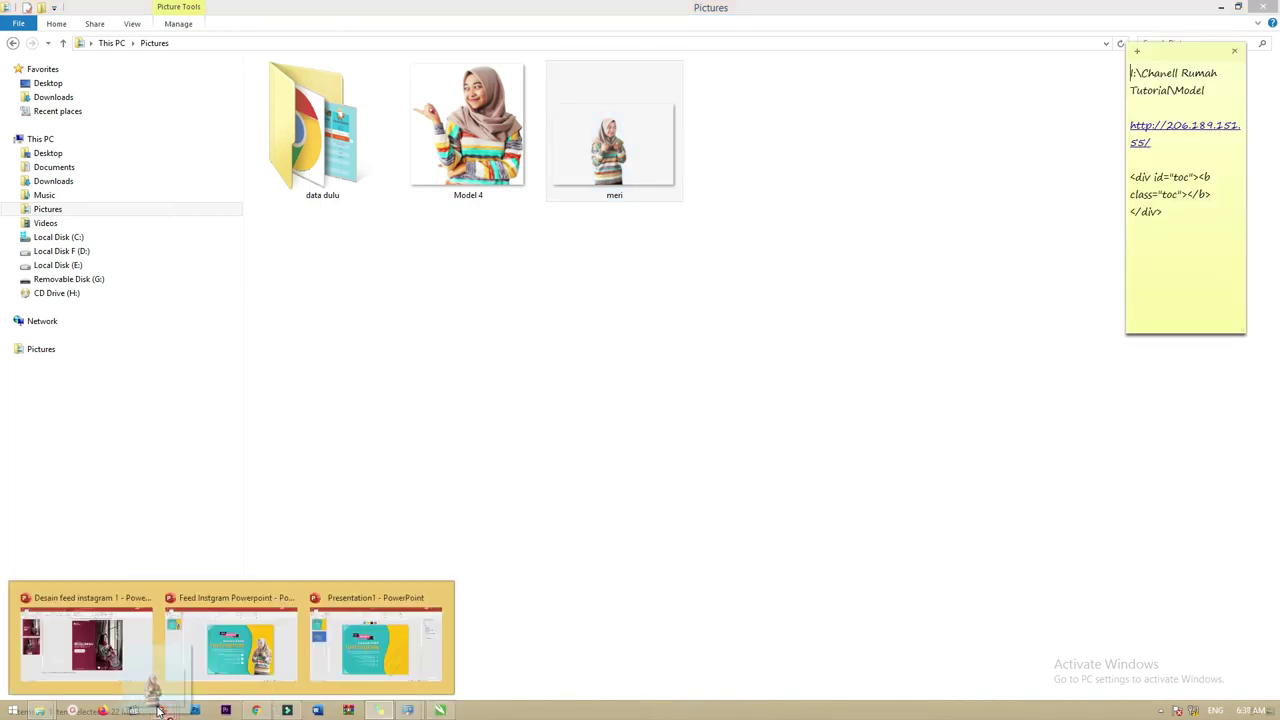
{"action": "mouse_move", "coordinate": [158, 710]}
{"action": "left_mouse_down"}
{"action": "mouse_move", "coordinate": [373, 648]}
{"action": "mouse_move", "coordinate": [800, 369]}
{"action": "left_mouse_up"}
{"action": "mouse_move", "coordinate": [690, 345]}
{"action": "left_mouse_down"}
{"action": "mouse_move", "coordinate": [800, 375]}
{"action": "mouse_move", "coordinate": [855, 370]}
{"action": "left_mouse_up"}
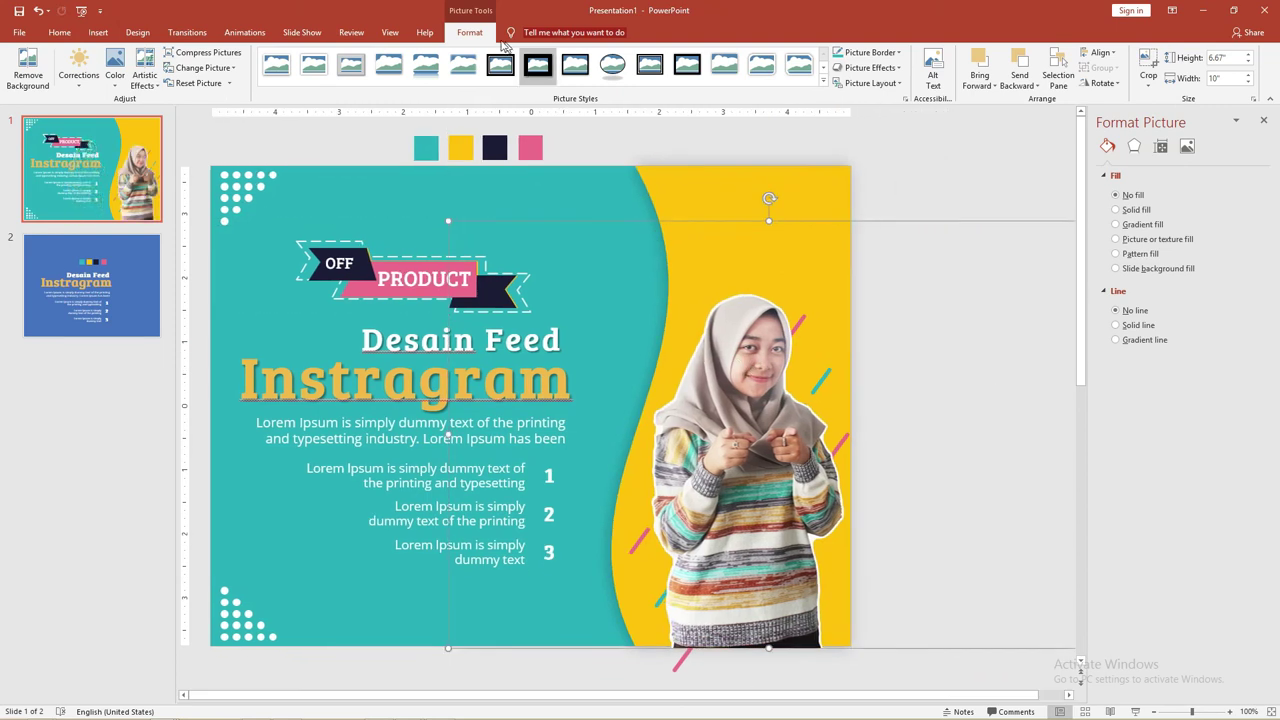
Step: Crop the empty left and right sides off the woman photo
{"action": "left_click", "coordinate": [1148, 65]}
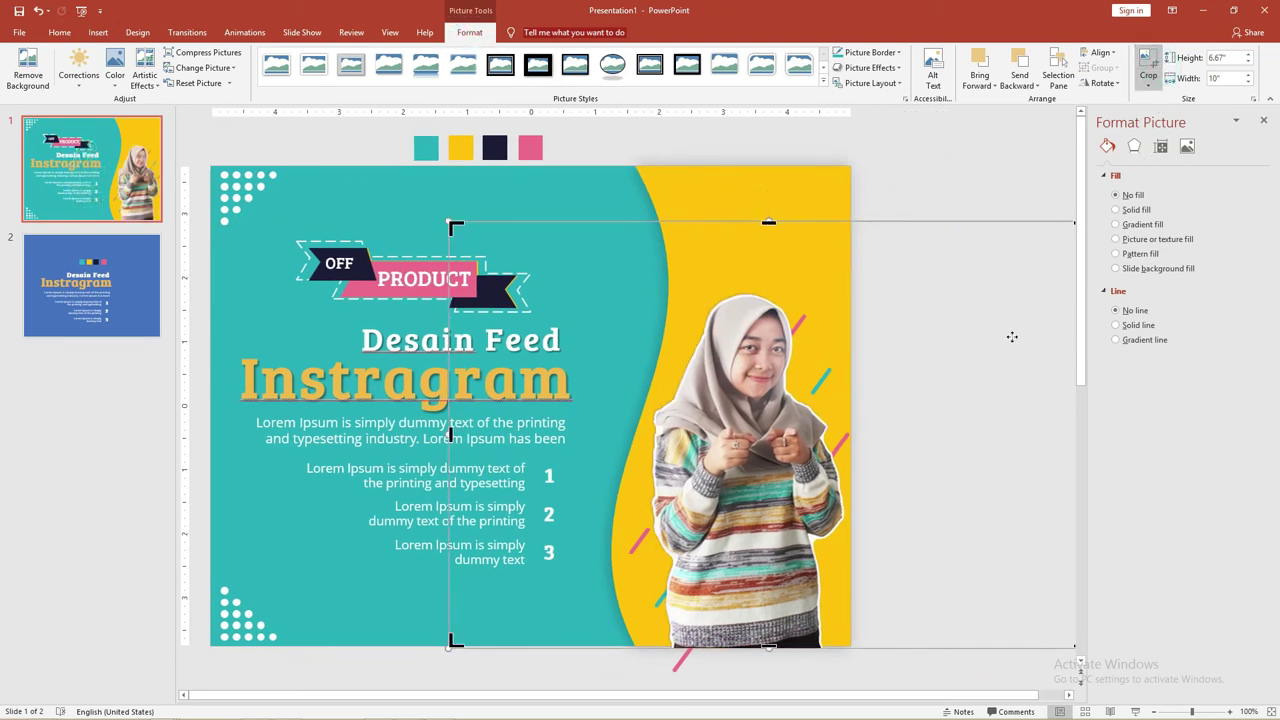
{"action": "left_click_drag", "start_coordinate": [480, 432], "coordinate": [638, 438]}
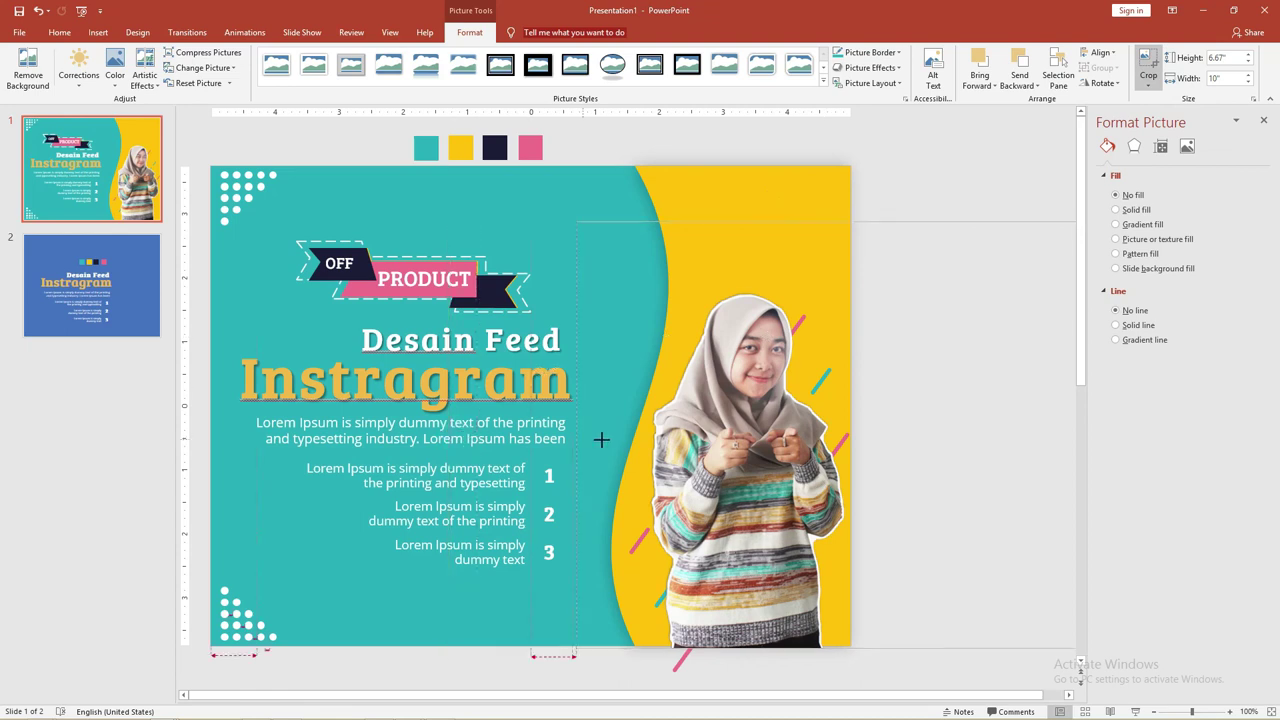
{"action": "left_click", "coordinate": [894, 437]}
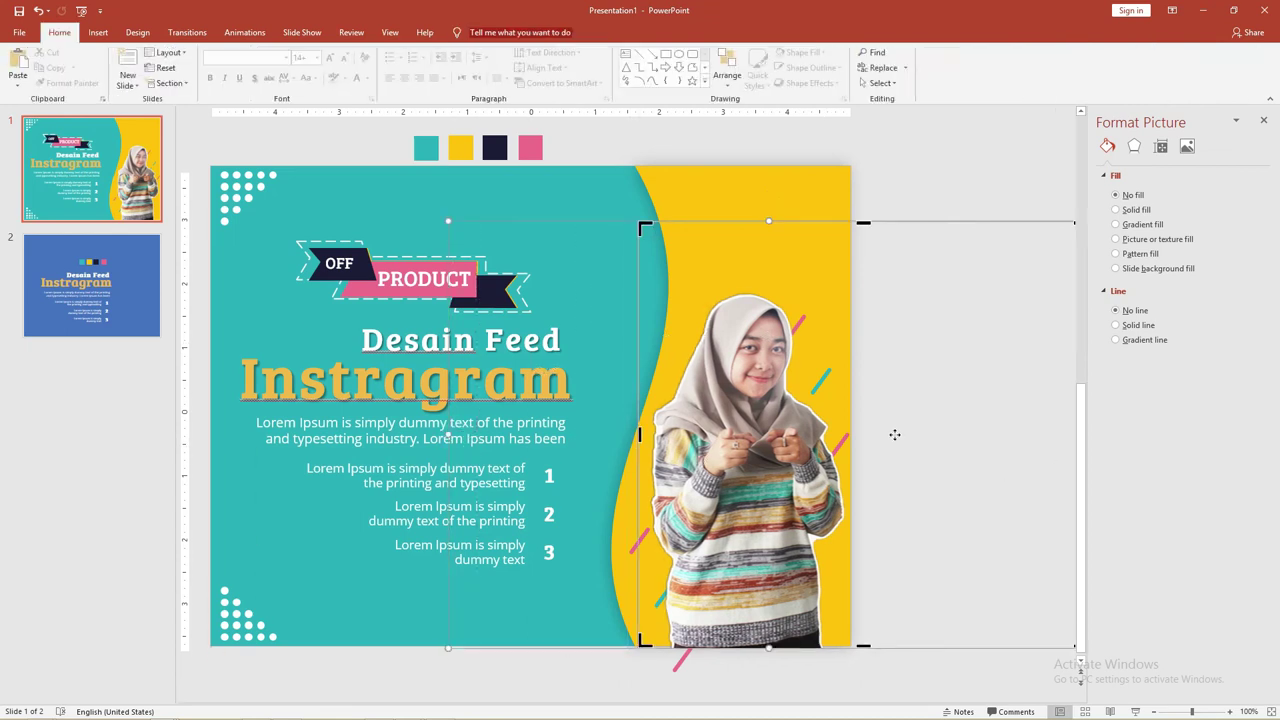
{"action": "scroll", "coordinate": [895, 435], "scroll_direction": "down", "scroll_amount": 1}
{"action": "left_click", "coordinate": [126, 166]}
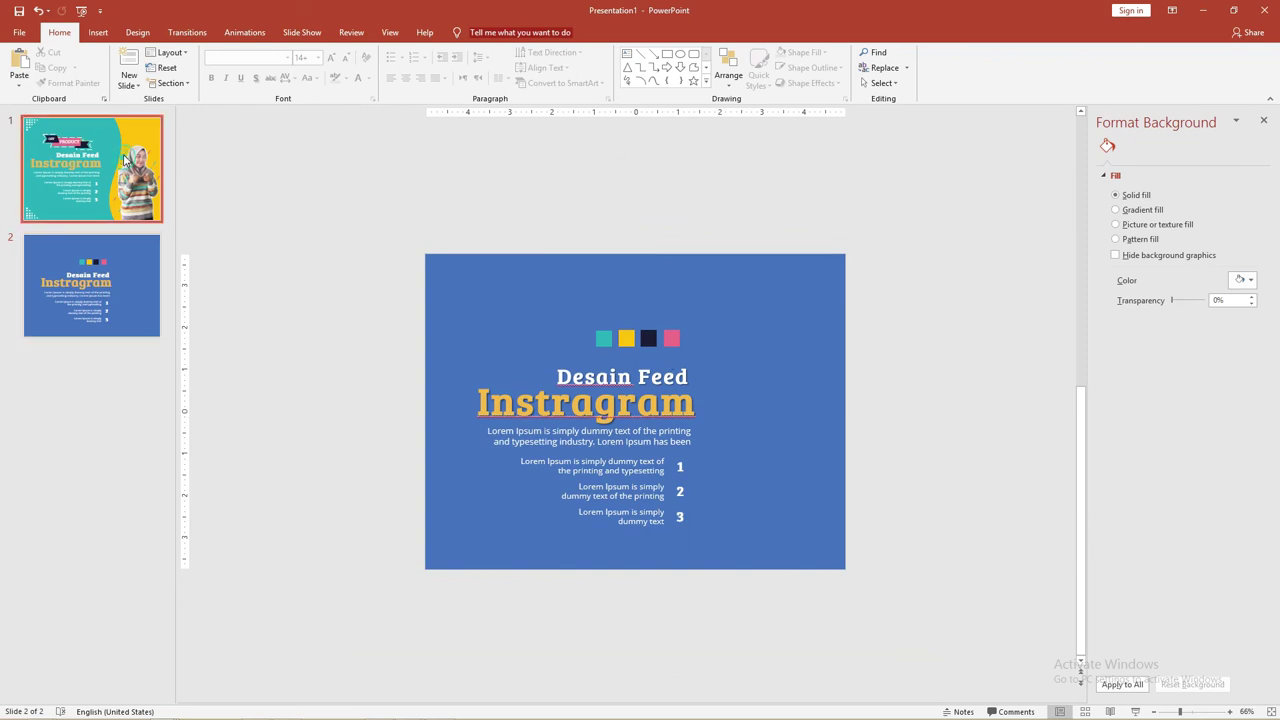
{"action": "left_click", "coordinate": [778, 402]}
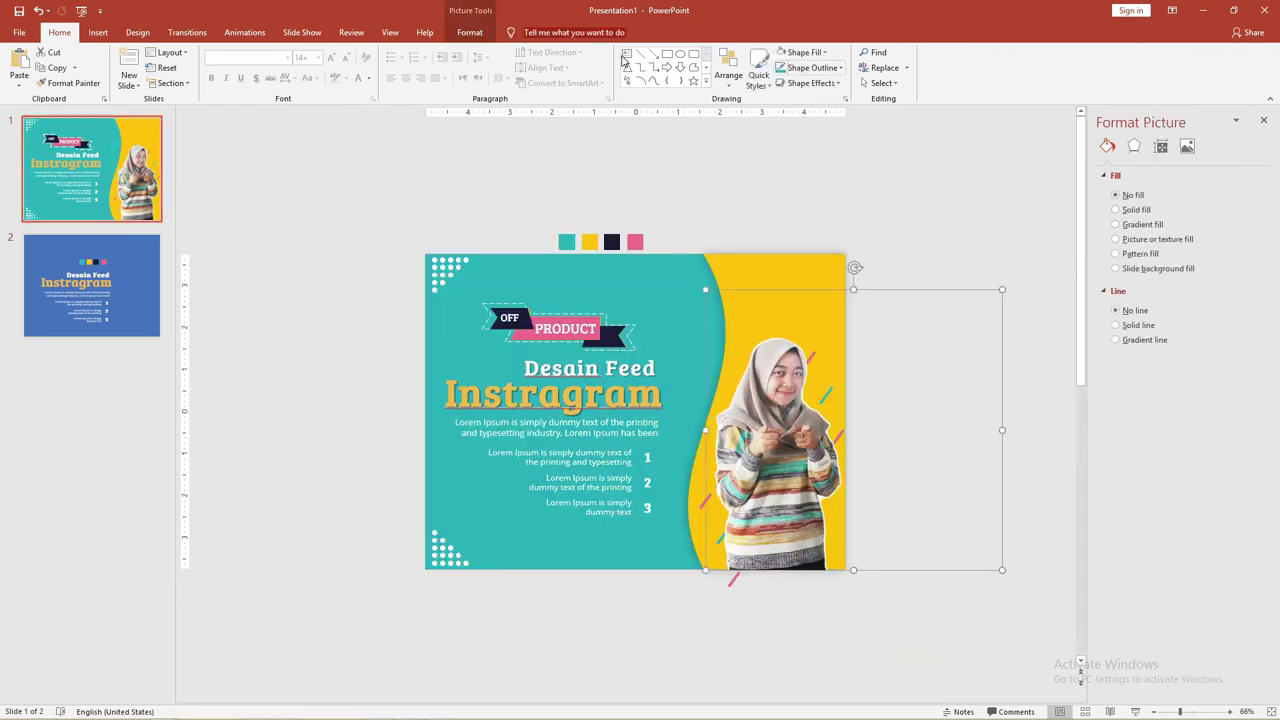
{"action": "left_click", "coordinate": [469, 32]}
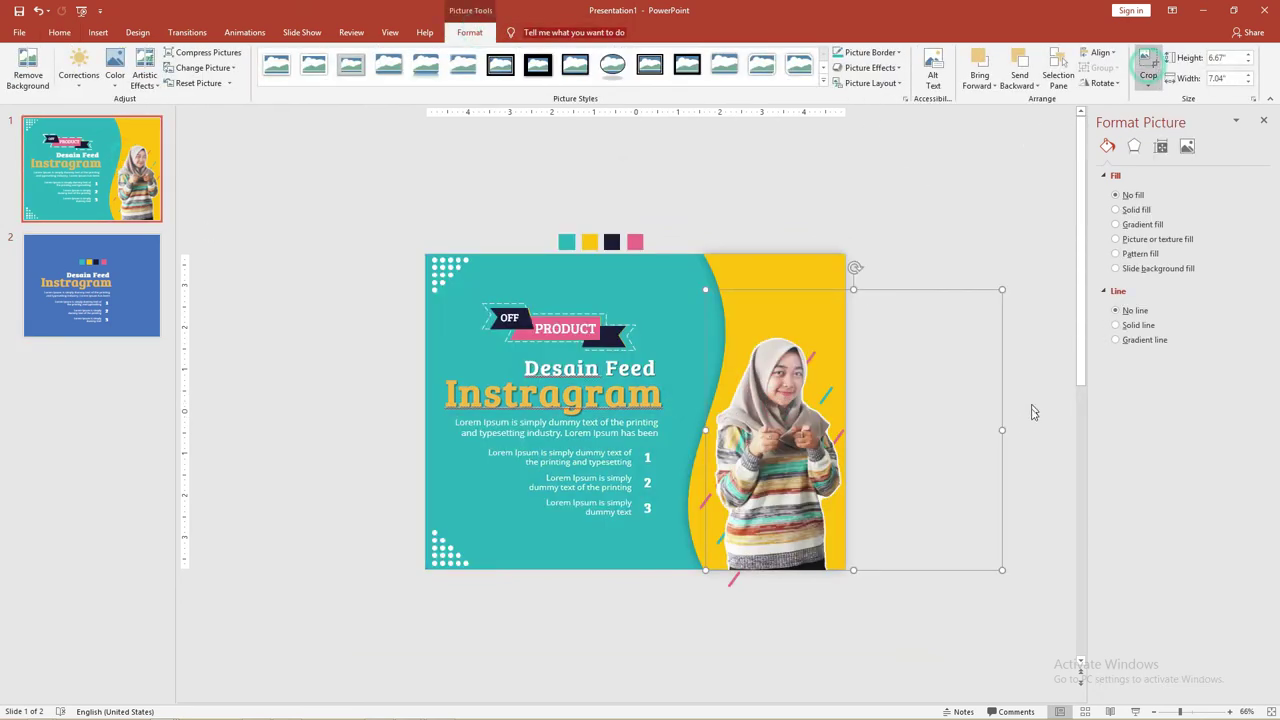
{"action": "left_click_drag", "start_coordinate": [1001, 430], "coordinate": [843, 437]}
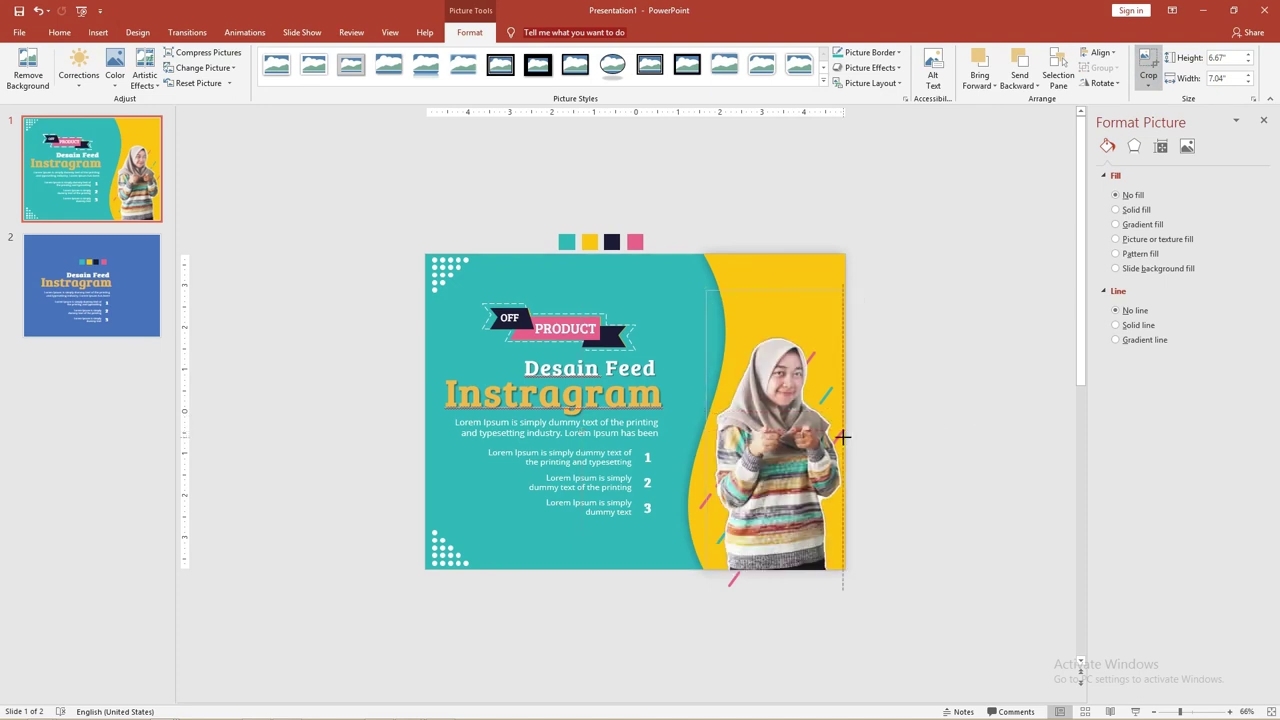
{"action": "left_click", "coordinate": [856, 619]}
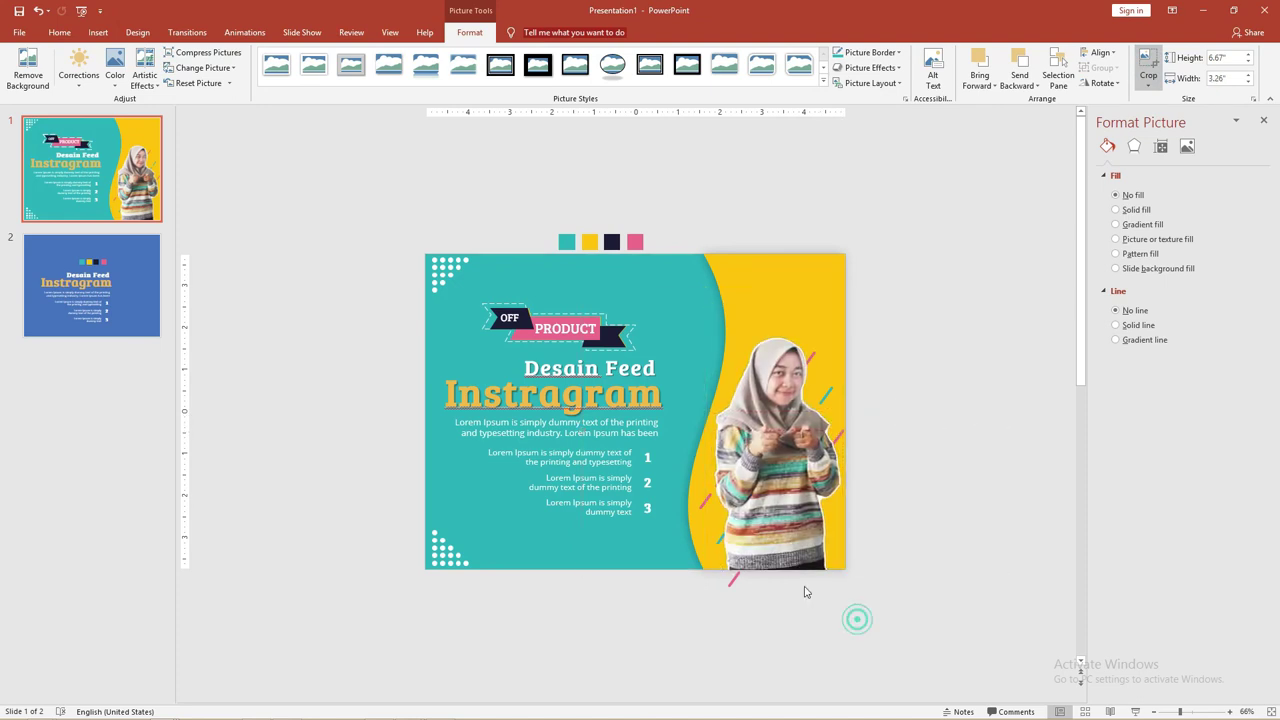
Step: Bring the pink dashed line in front of the photo, then reposition the photo and bottom diagonal line
{"action": "left_click", "coordinate": [714, 542]}
{"action": "left_click_drag", "start_coordinate": [766, 532], "coordinate": [720, 525]}
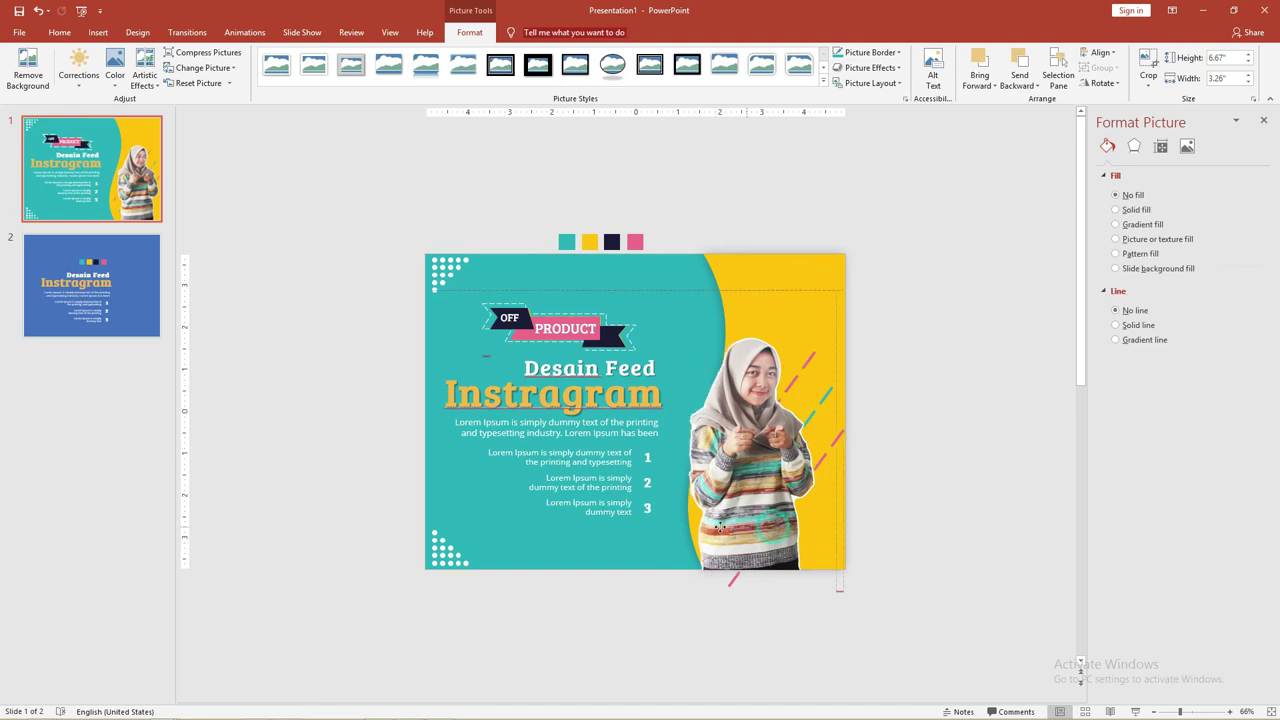
{"action": "left_click", "coordinate": [821, 397]}
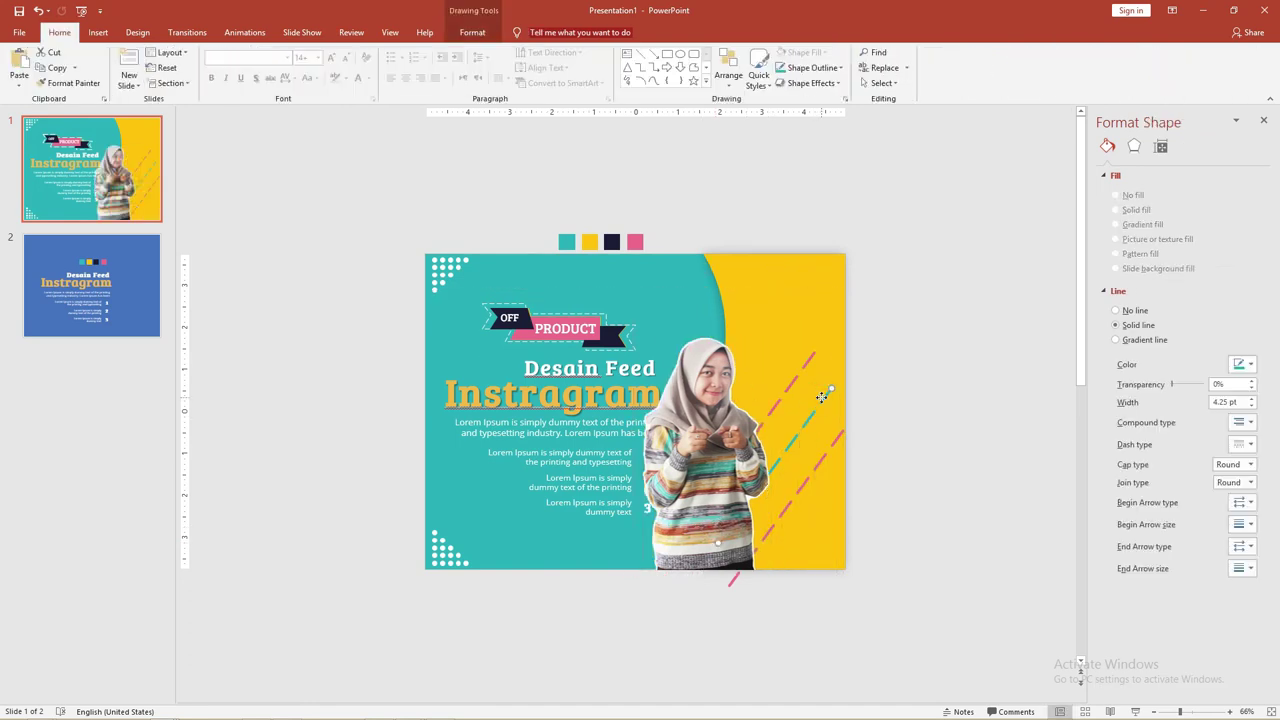
{"action": "right_click", "coordinate": [821, 397]}
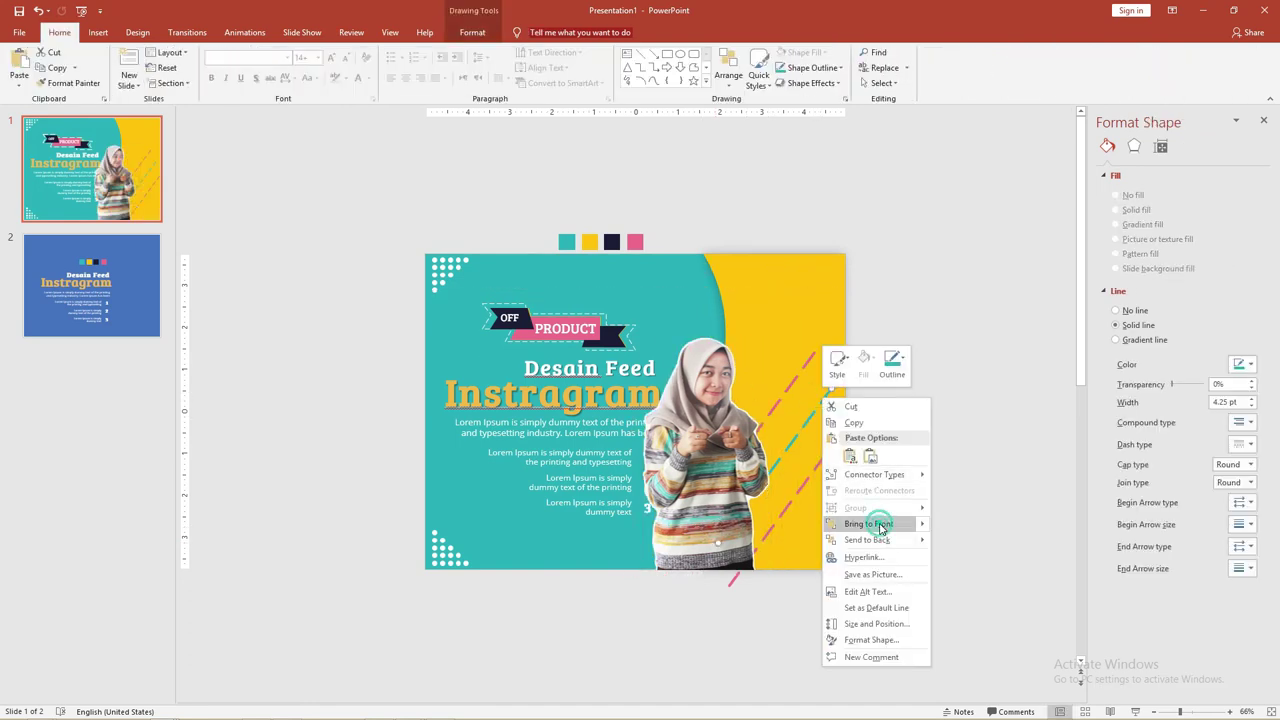
{"action": "left_click", "coordinate": [880, 526]}
{"action": "left_click_drag", "start_coordinate": [703, 395], "coordinate": [779, 390]}
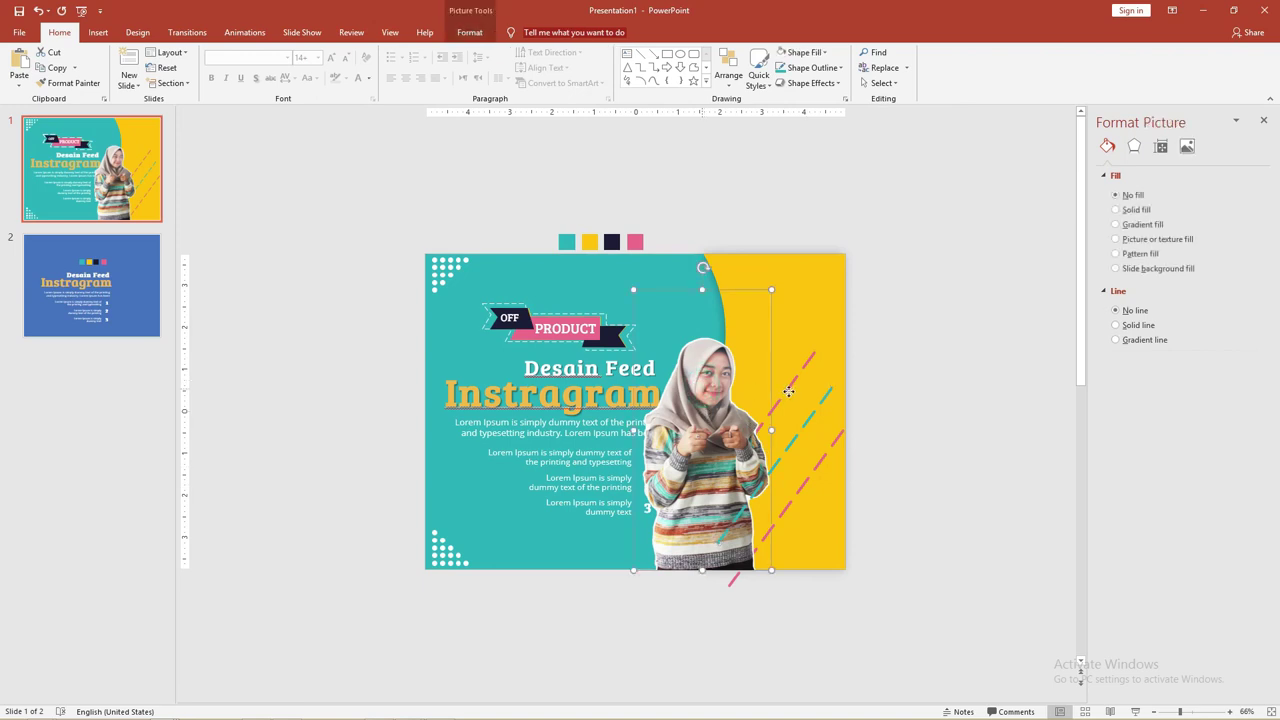
{"action": "left_click", "coordinate": [911, 600]}
{"action": "left_click", "coordinate": [735, 586]}
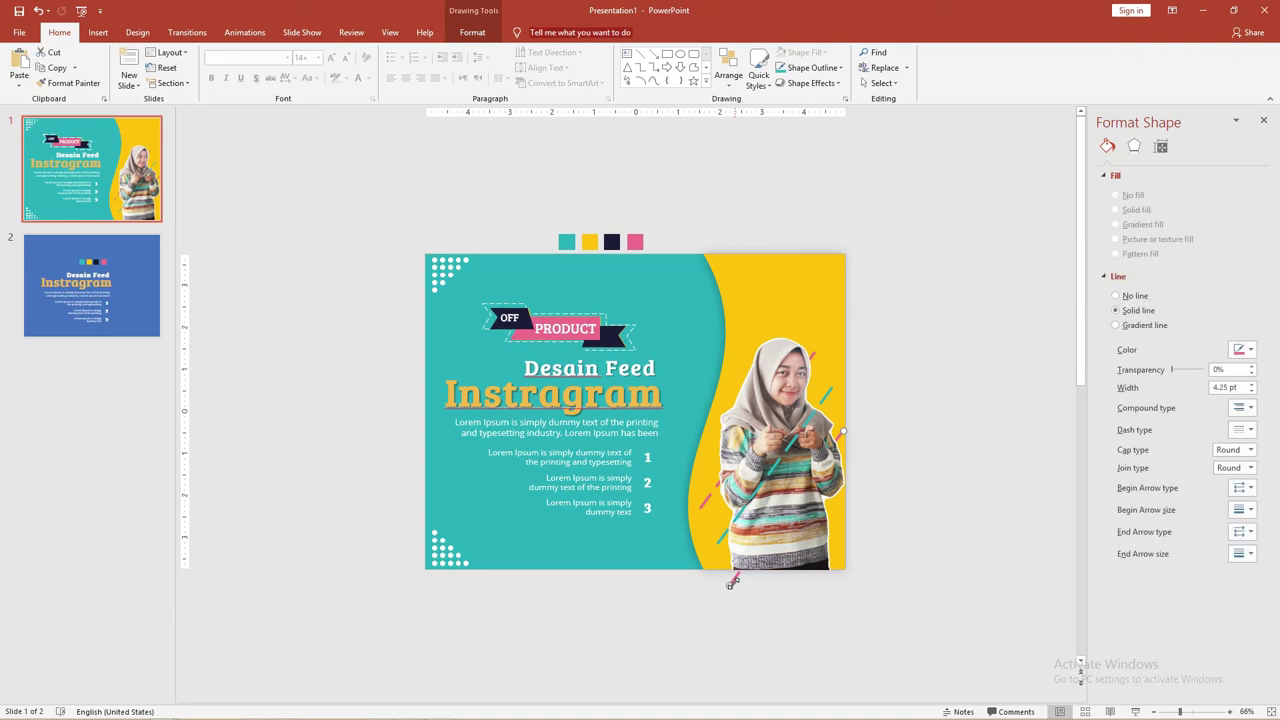
{"action": "left_click_drag", "start_coordinate": [731, 585], "coordinate": [778, 558]}
{"action": "left_click", "coordinate": [987, 421]}
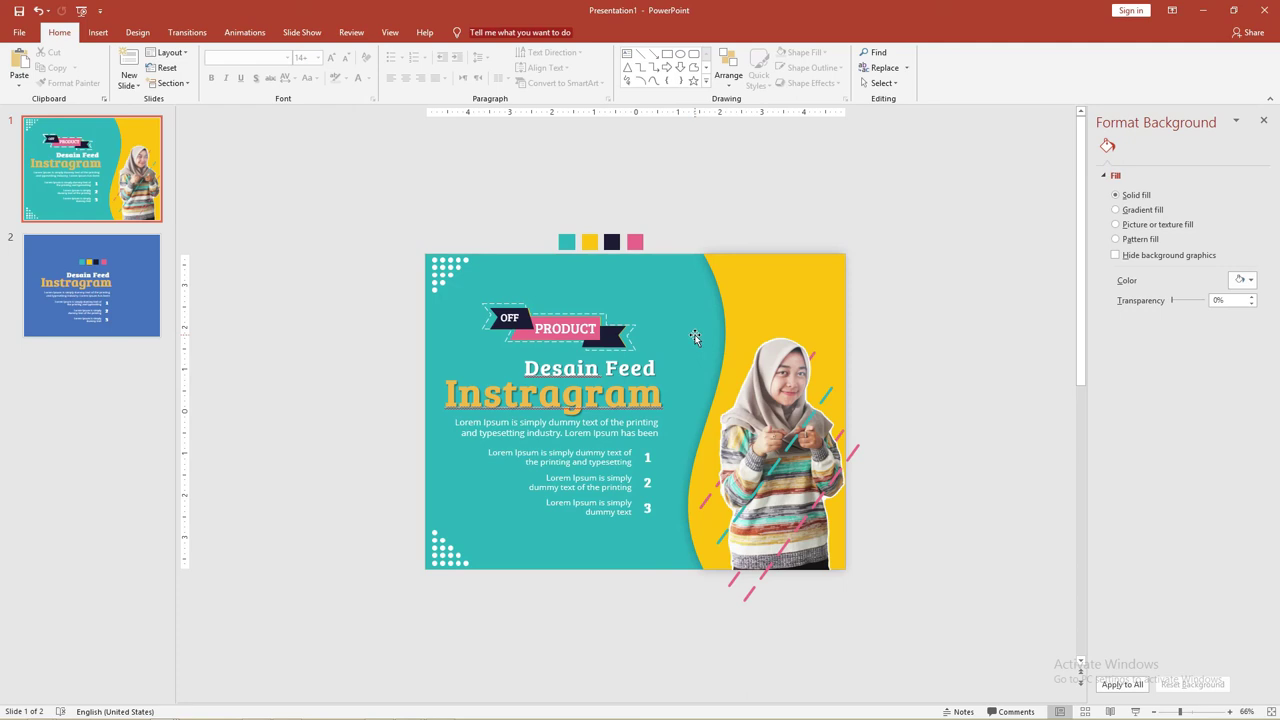
Step: Copy the social-icons footer group from the finished feed presentation and paste it bottom-left
{"action": "left_click", "coordinate": [557, 374]}
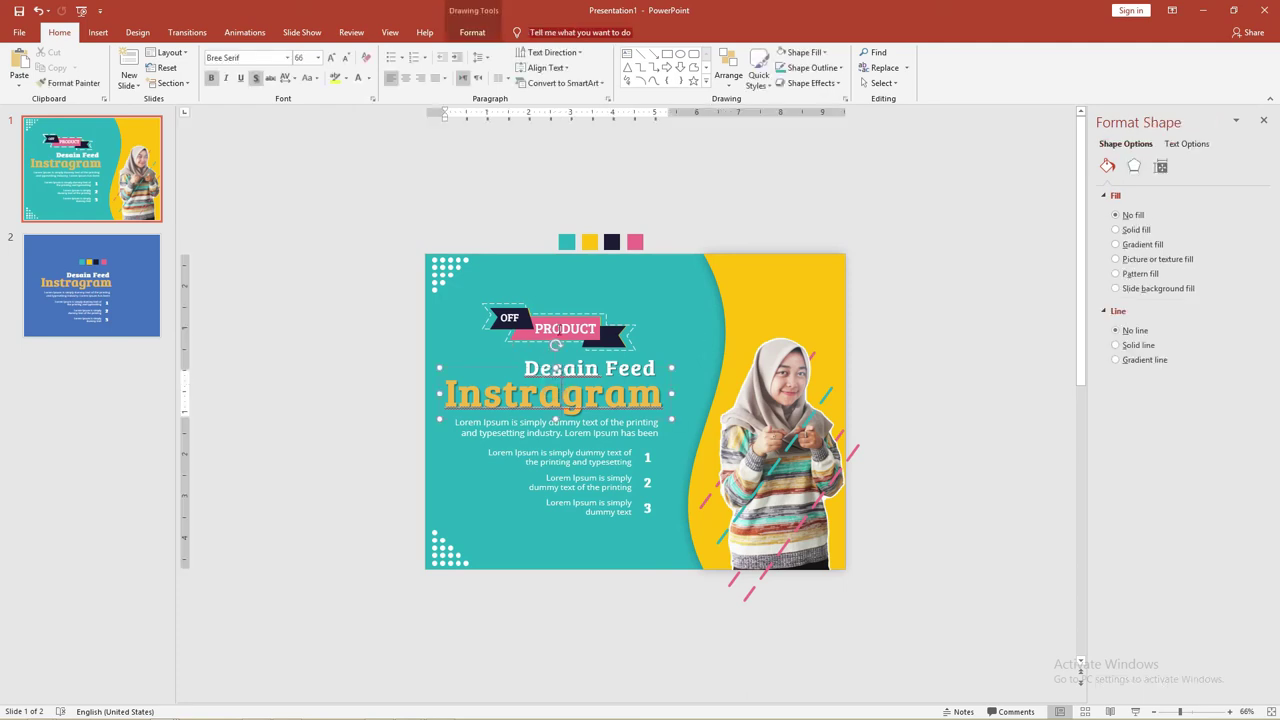
{"action": "key", "text": "alt+Tab"}
{"action": "key", "text": "alt+Tab"}
{"action": "key", "text": "alt+Tab"}
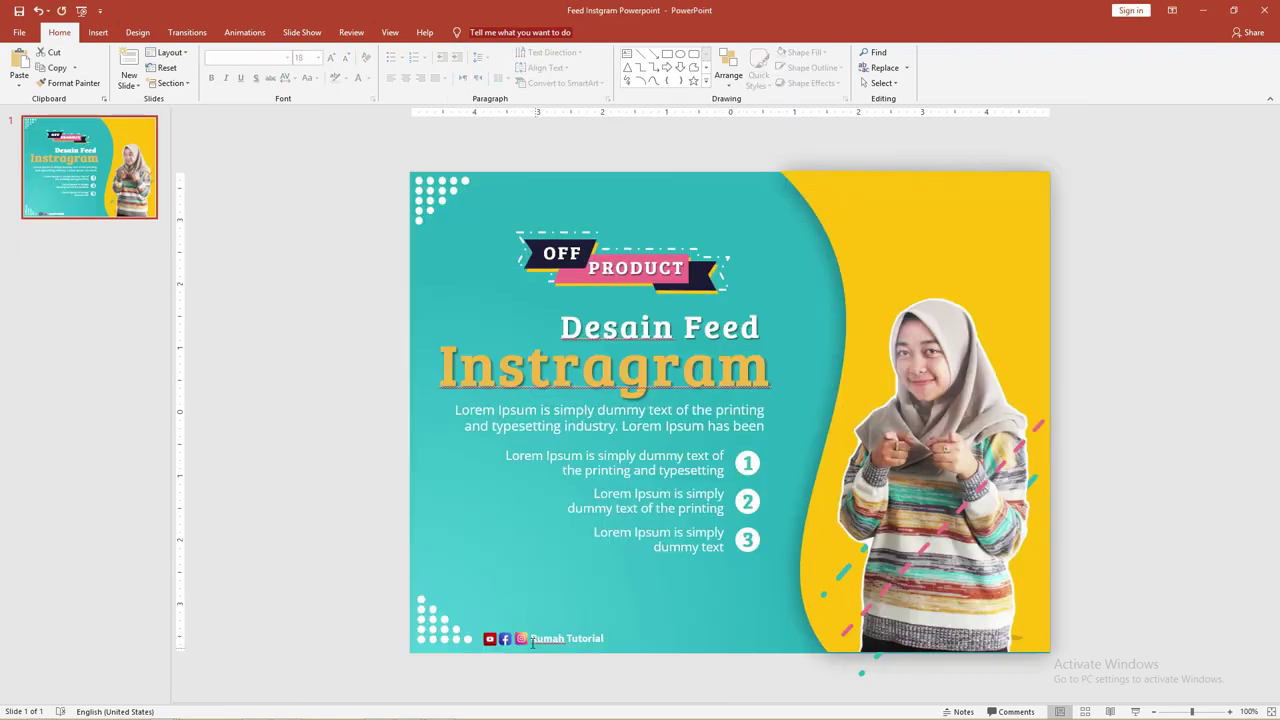
{"action": "left_click", "coordinate": [507, 618]}
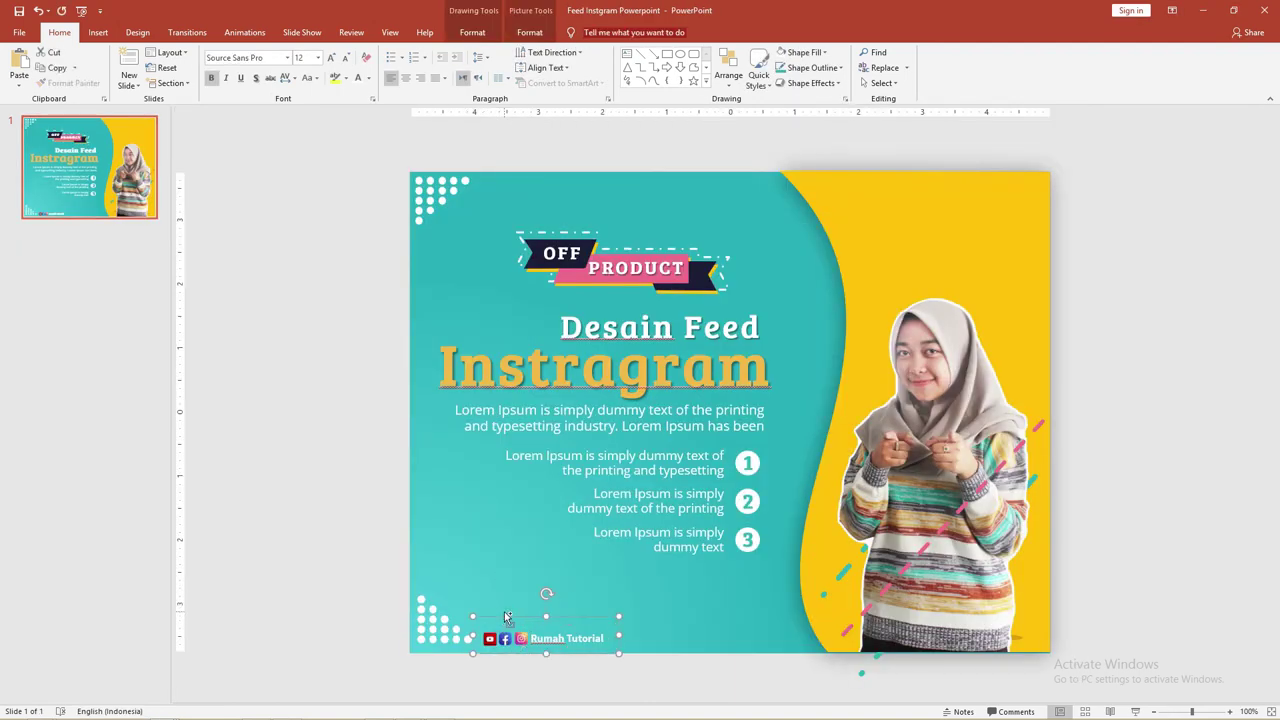
{"action": "key", "text": "alt+Tab"}
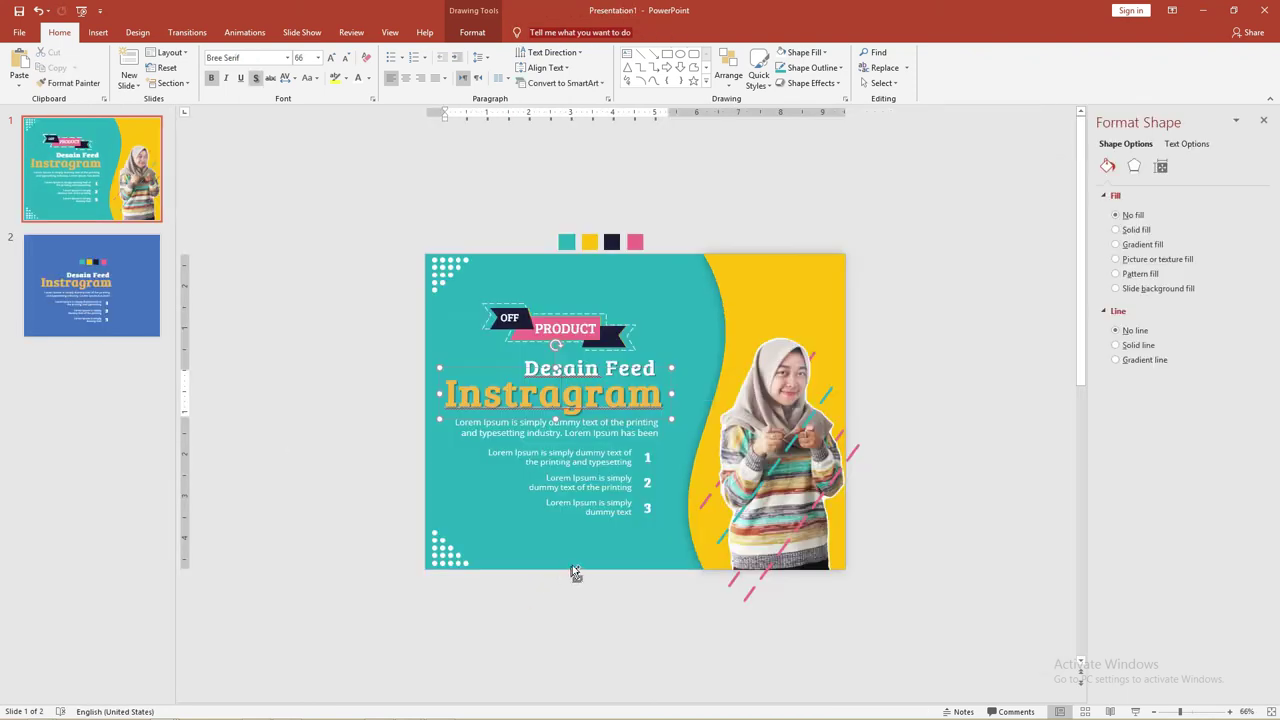
{"action": "key", "text": "ctrl+v"}
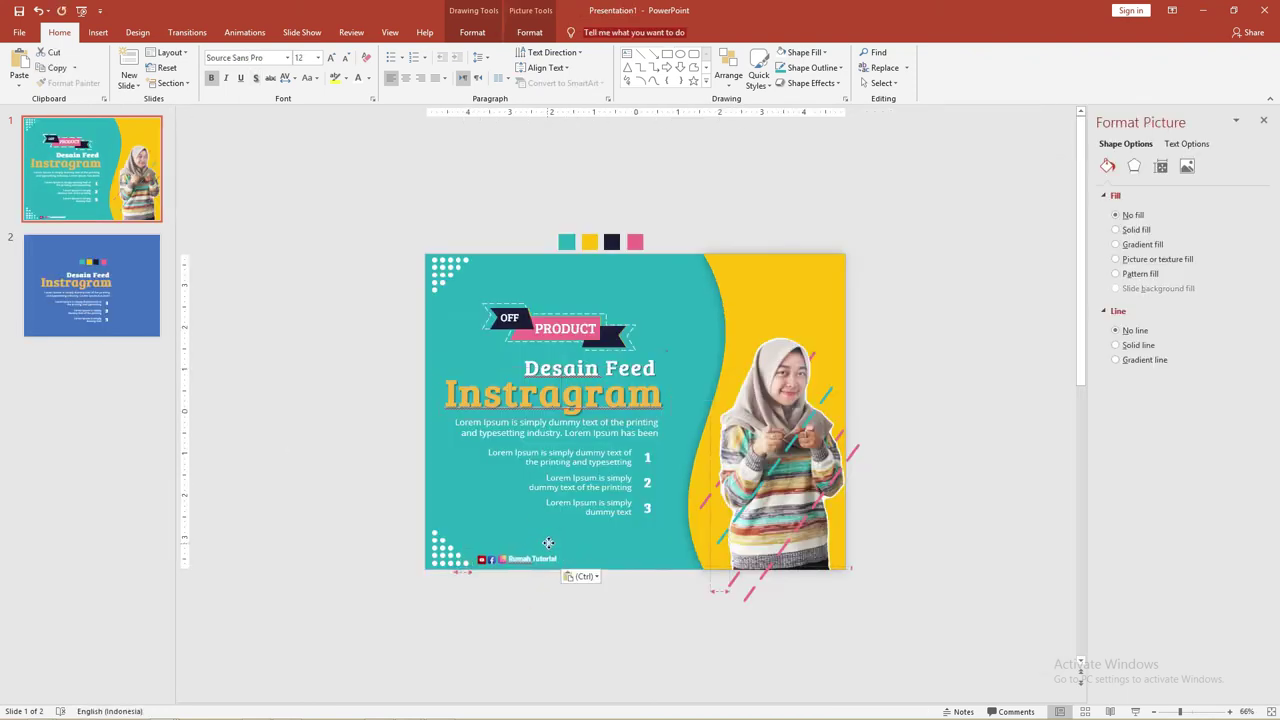
{"action": "left_click_drag", "start_coordinate": [548, 542], "coordinate": [622, 567]}
Step: Replace the footer text with the channel name
{"action": "type", "text": "BELAJAR"}
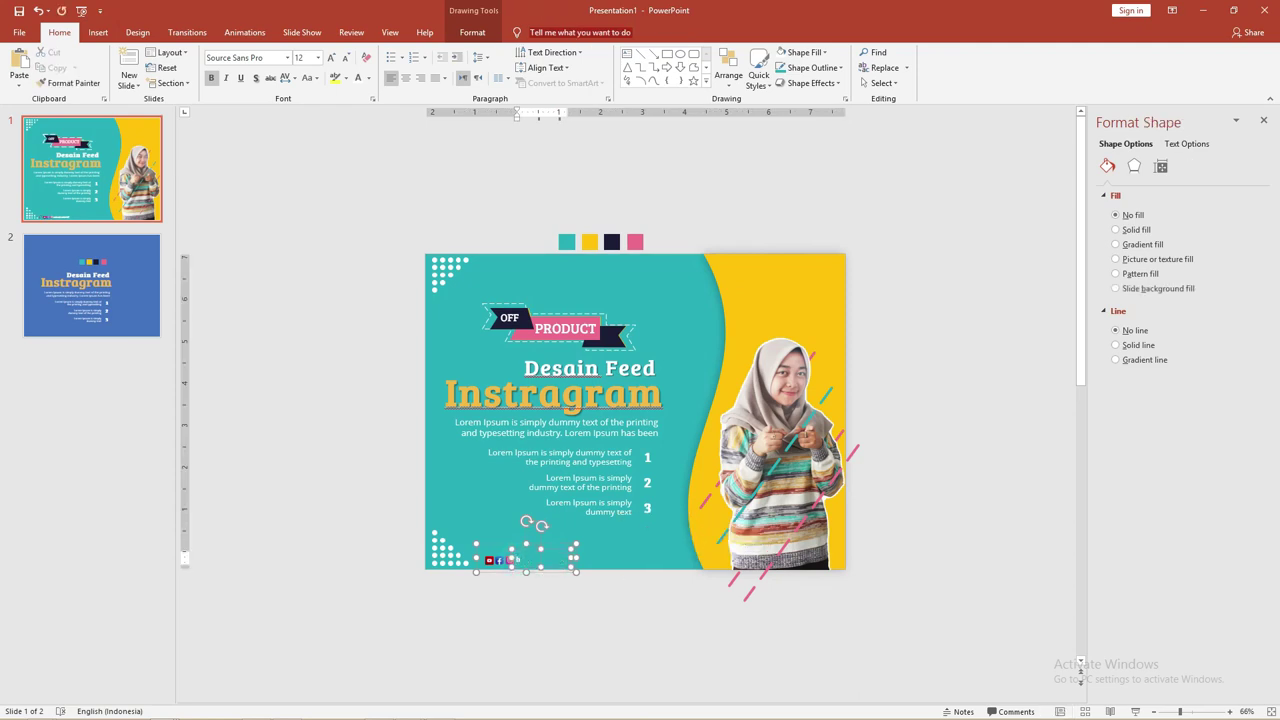
{"action": "key", "text": "BackSpace"}
{"action": "key", "text": "BackSpace"}
{"action": "key", "text": "BackSpace"}
{"action": "key", "text": "BackSpace"}
{"action": "key", "text": "BackSpace"}
{"action": "key", "text": "BackSpace"}
{"action": "type", "text": "jarmedia"}
{"action": "left_click", "coordinate": [337, 360]}
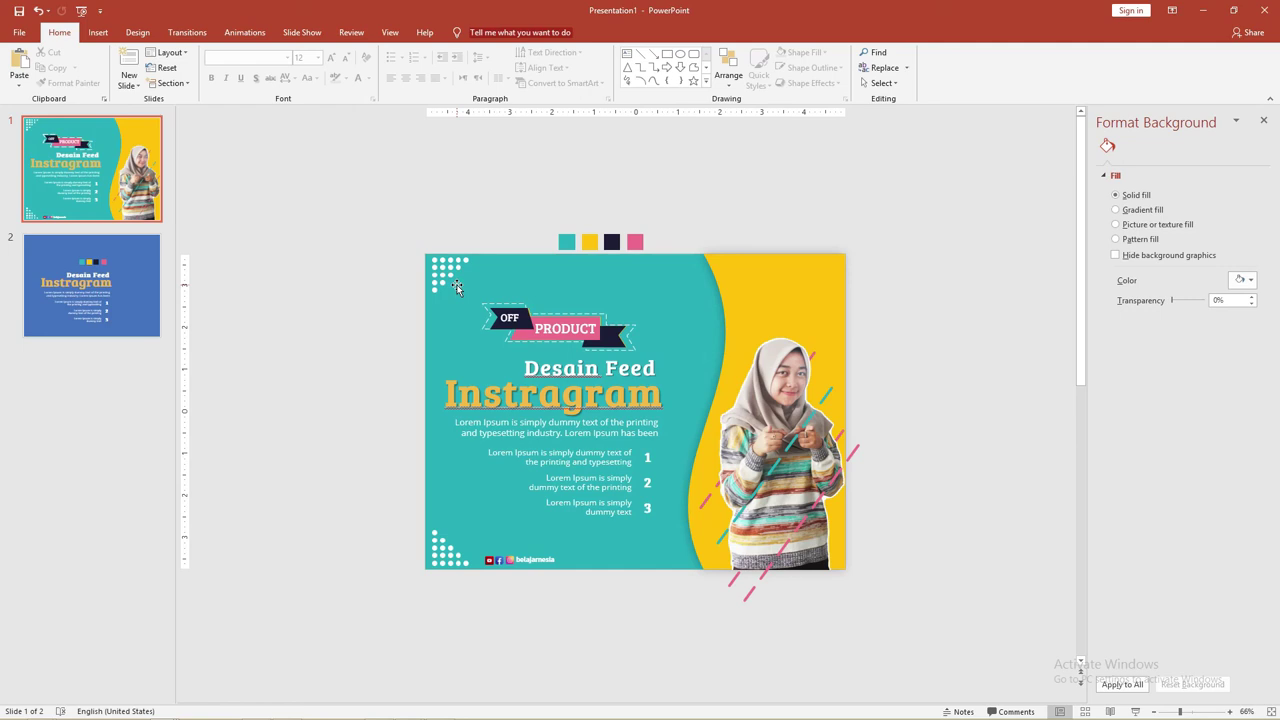
Step: Start the slide show from slide 1 with F5
{"action": "key", "text": "F5"}
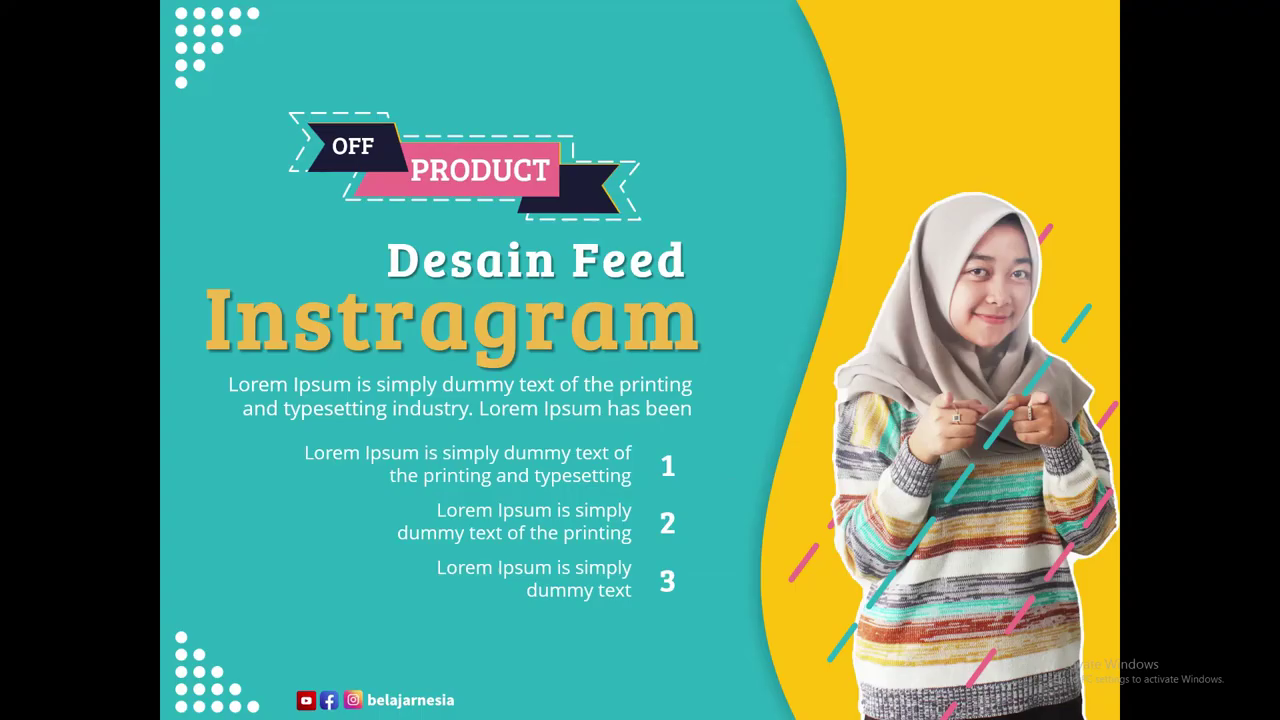